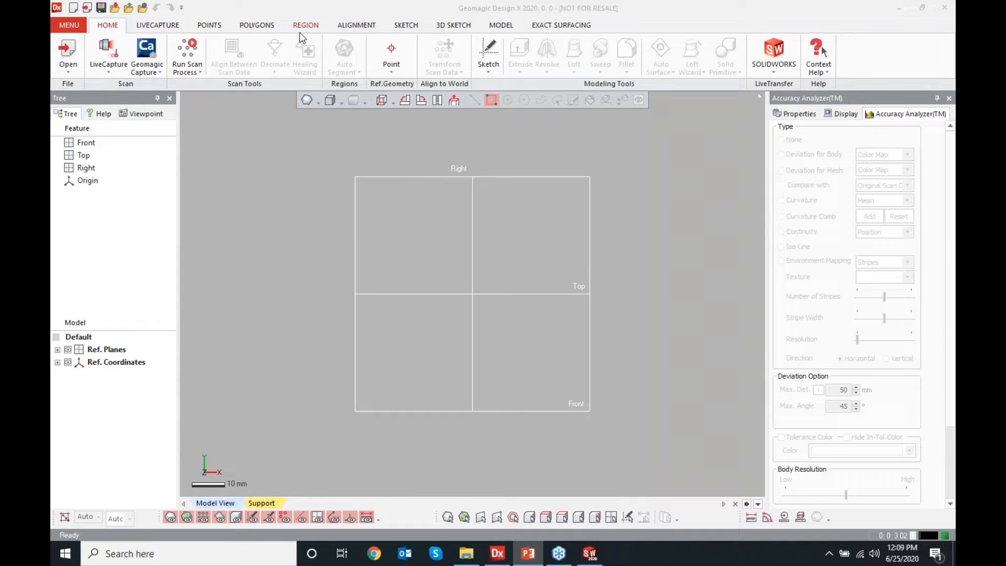
Import the Mold Insert.stl mesh from the Hawk Ridge Design Intent vs. As-Built Webinar folder
left_click(67, 52)
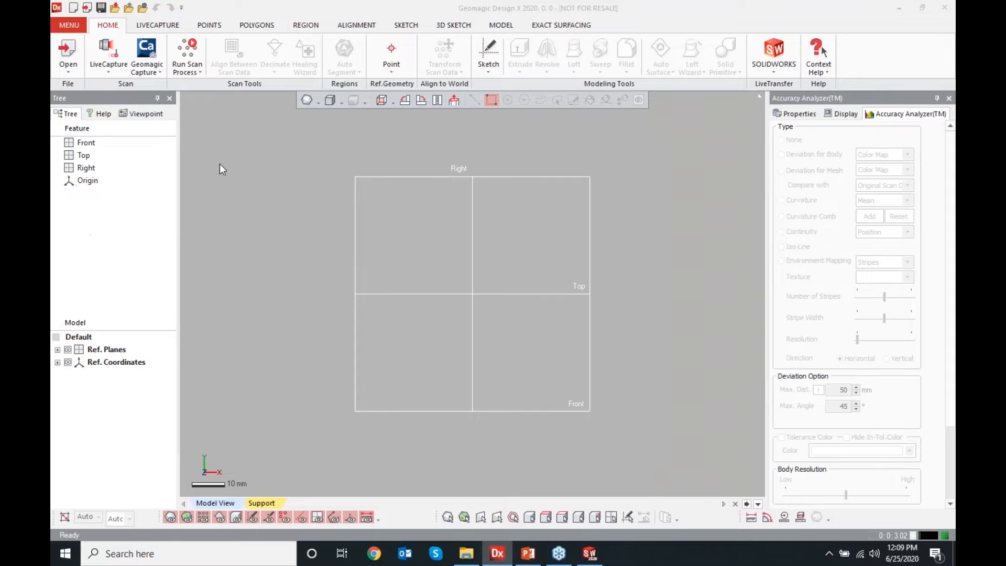
left_click(550, 192)
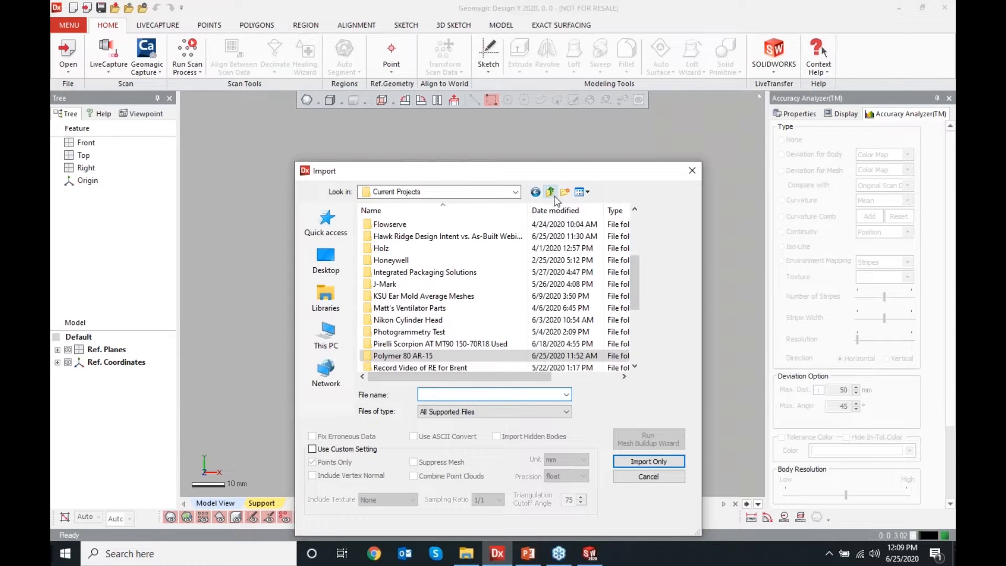
scroll(405, 309, "down", 1)
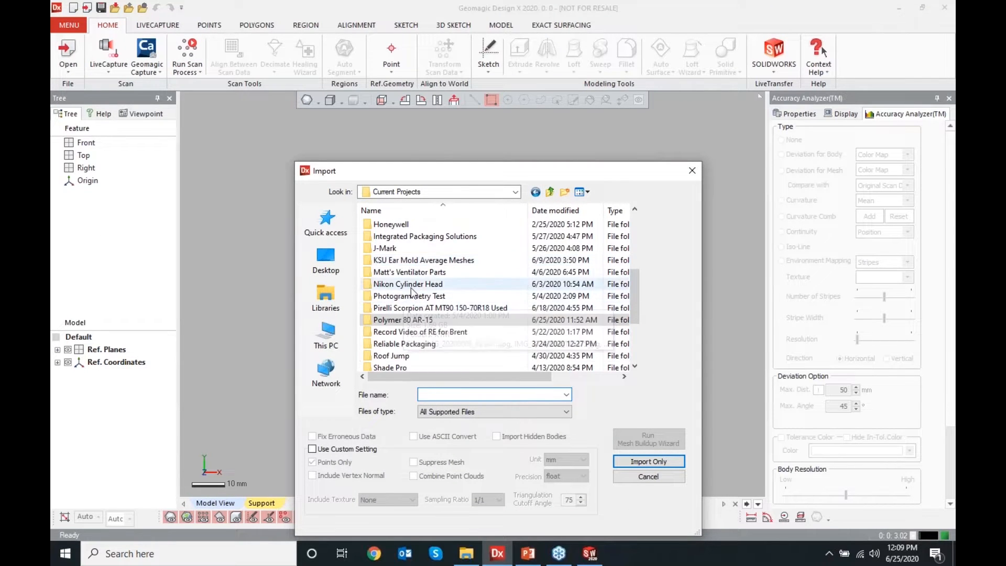
scroll(401, 265, "up", 1)
double_click(401, 237)
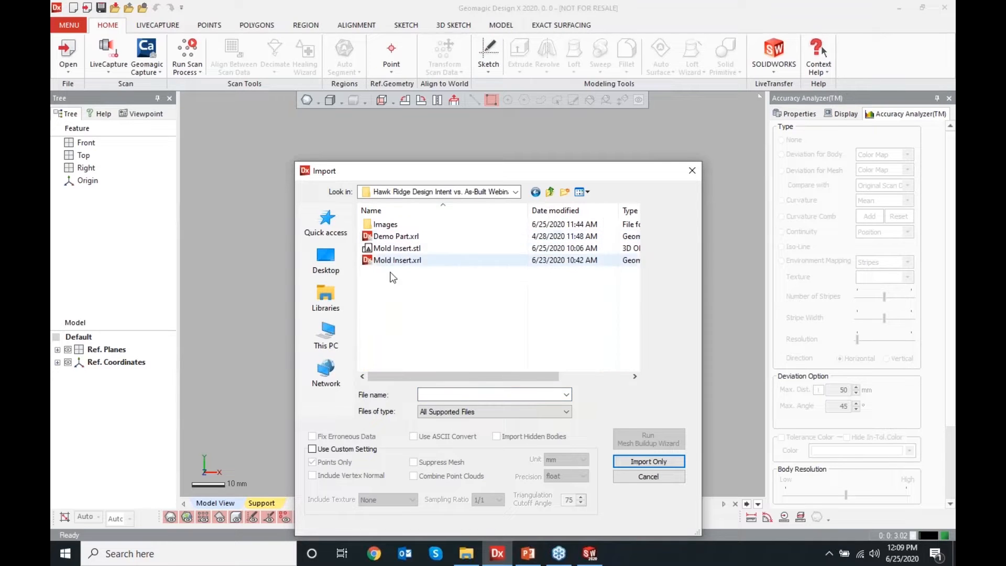
left_click(401, 250)
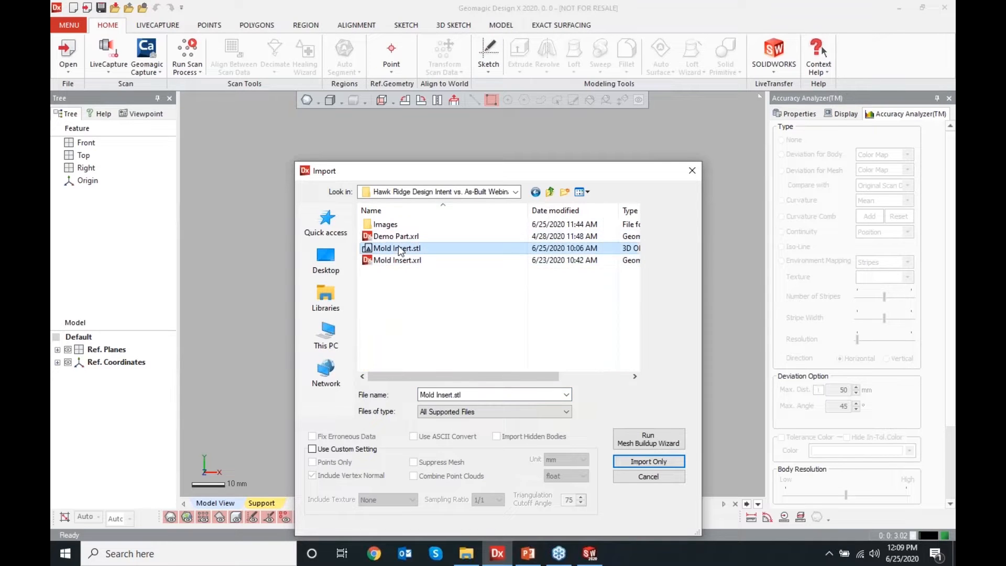
left_click(622, 463)
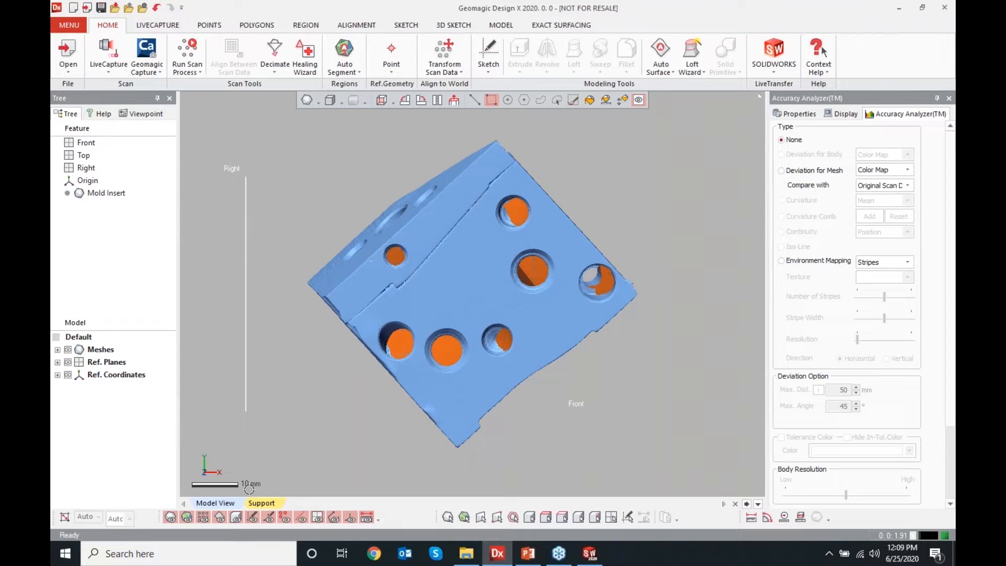
Expand the Mold Insert mesh entry in the model tree to view its point count and dimensions
scroll(343, 372, "down", 2)
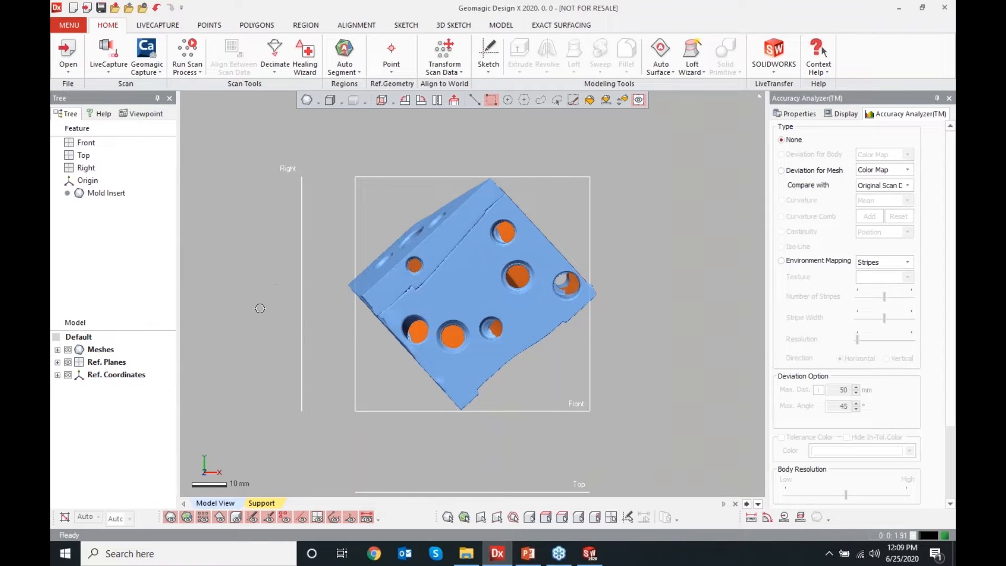
left_click(57, 349)
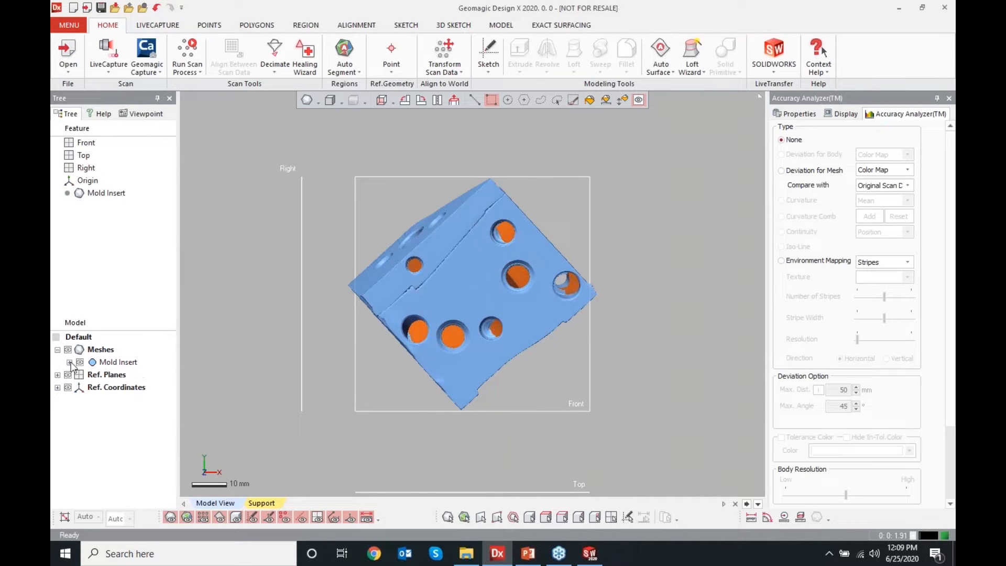
left_click(70, 362)
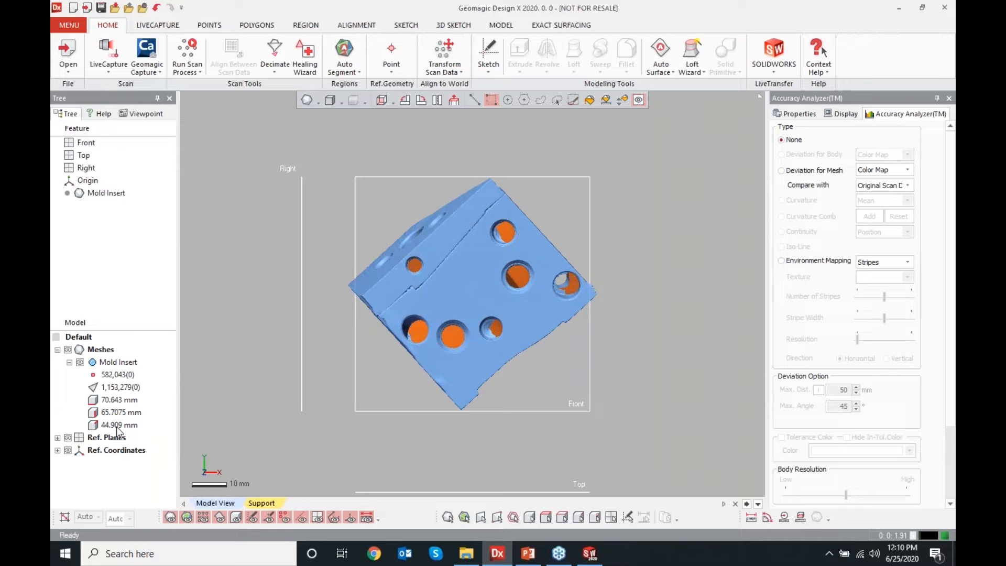
Run Auto Segment on the Mold Insert mesh to split it into regions
right_click_drag(452, 178, 365, 445)
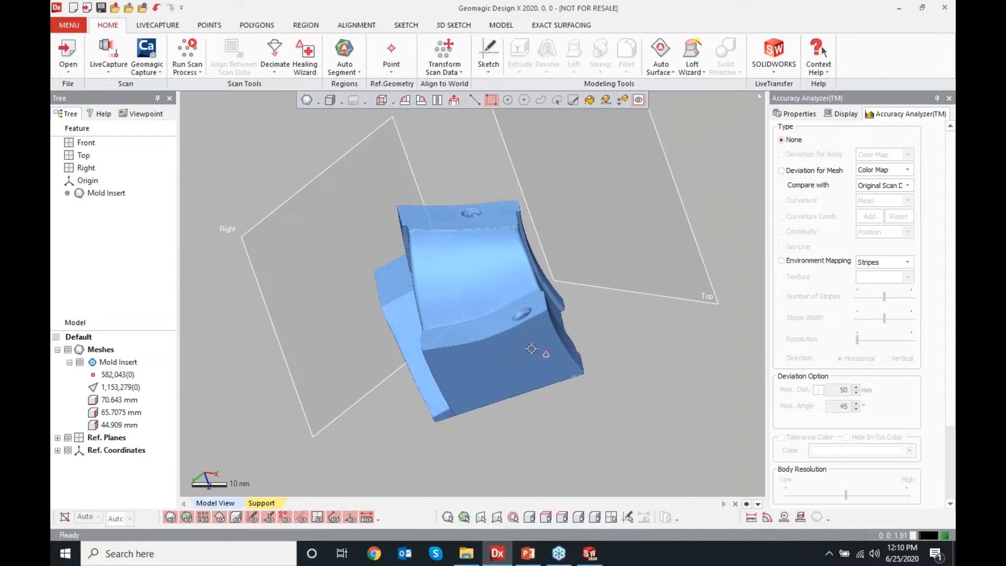
right_click_drag(367, 340, 534, 288)
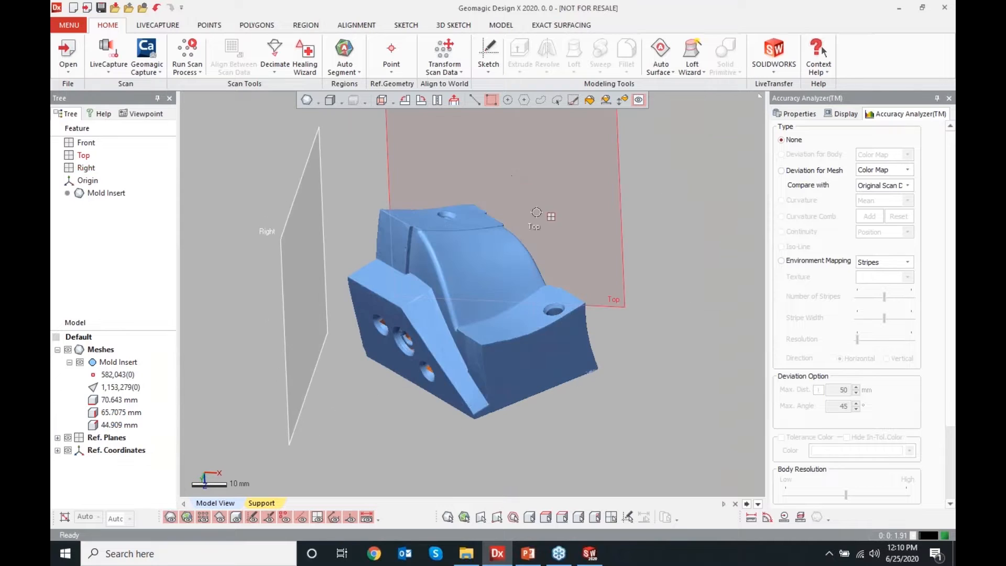
scroll(519, 251, "up", 2)
scroll(477, 325, "up", 2)
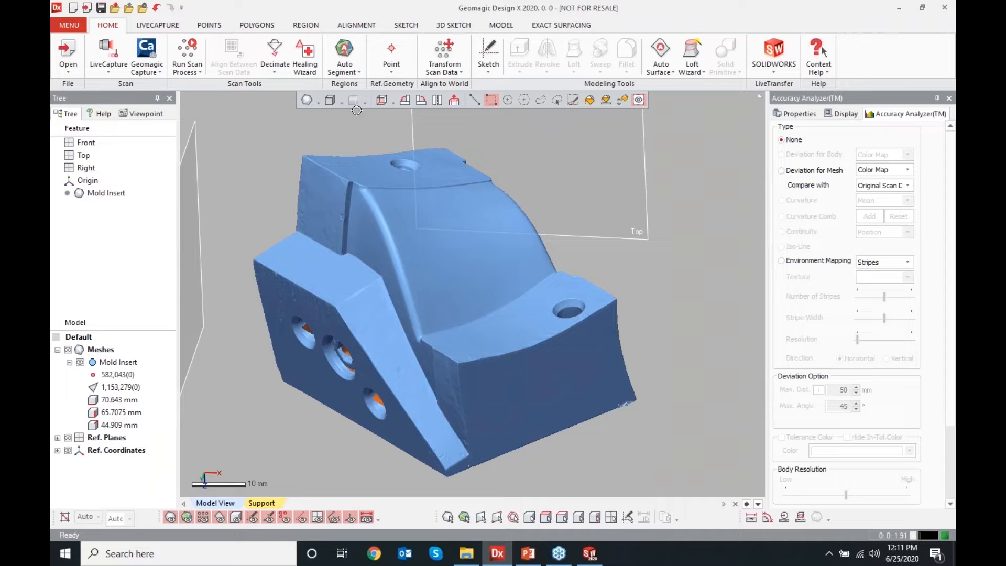
left_click(344, 68)
left_click(361, 93)
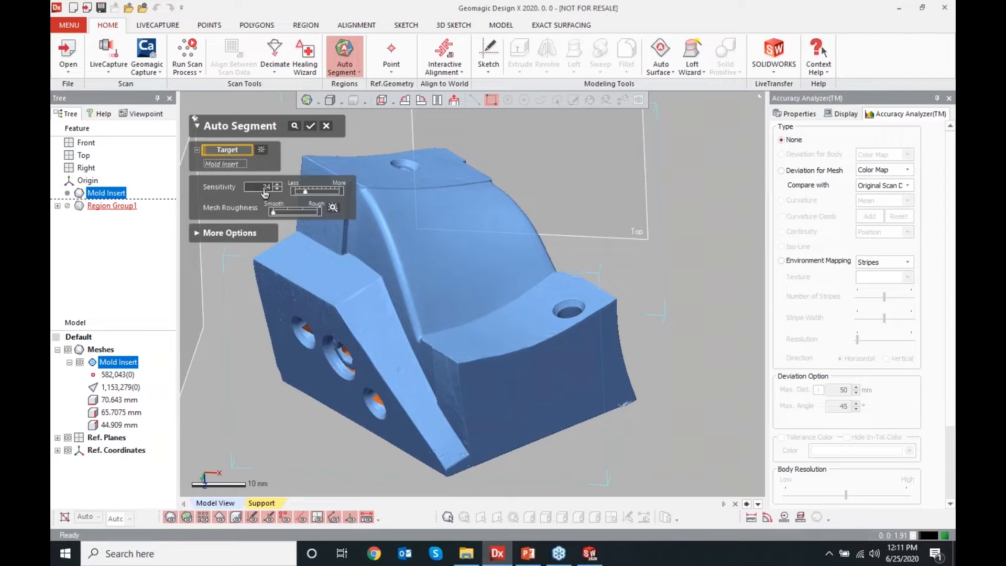
middle_click_drag(392, 270, 475, 284)
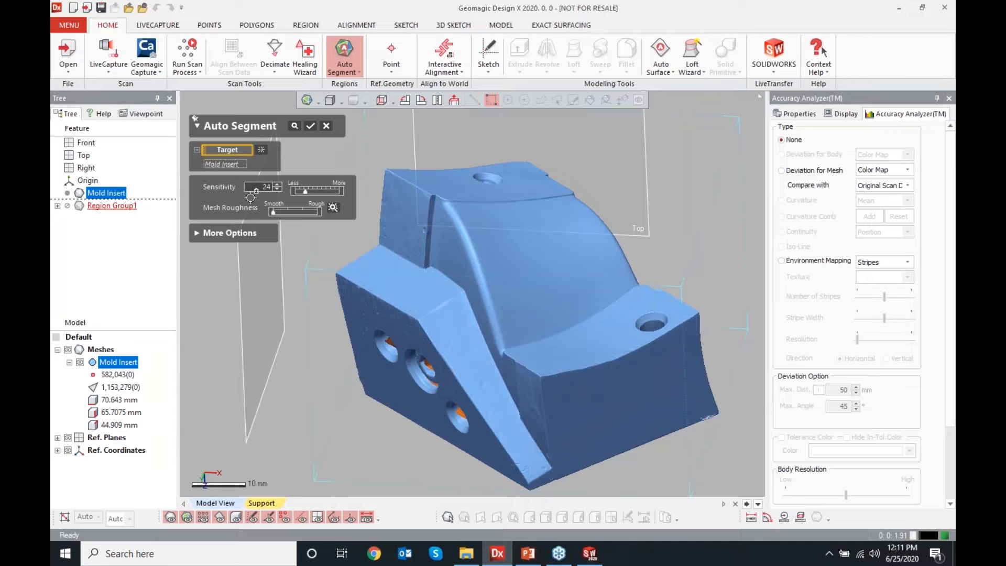
left_click(310, 127)
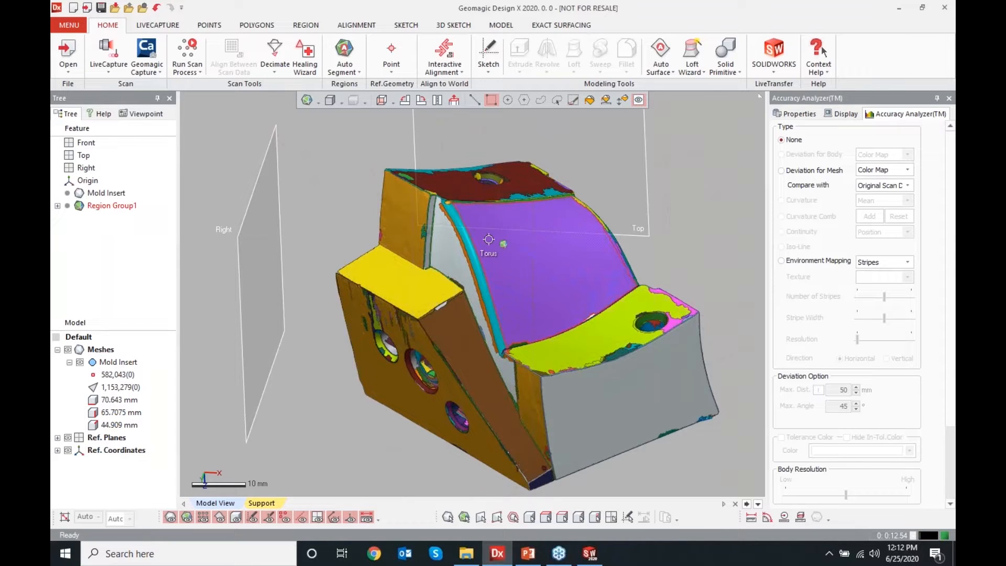
Hide the segmented regions and inspect the bare mesh surface up close
right_click_drag(341, 409, 443, 347)
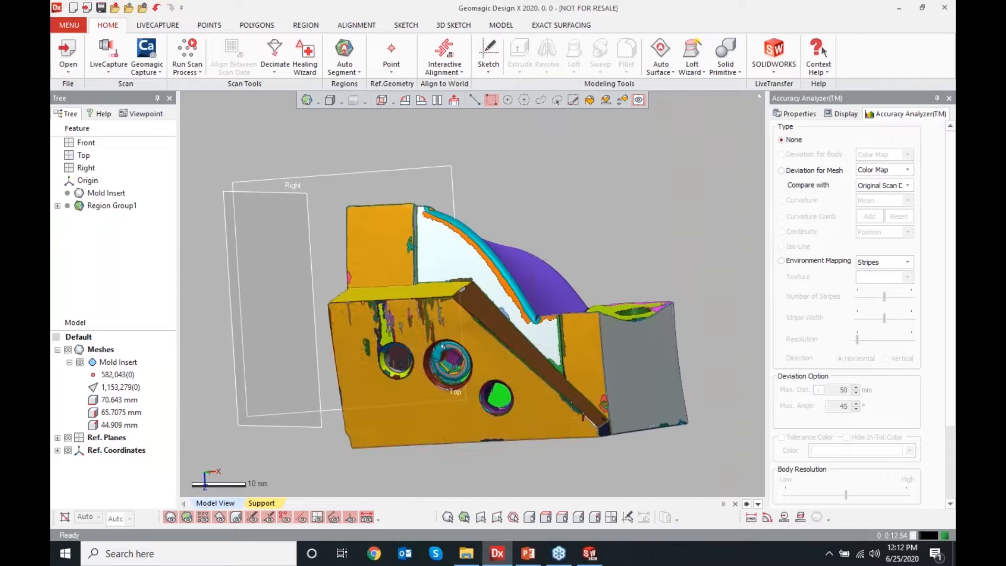
left_click(188, 517)
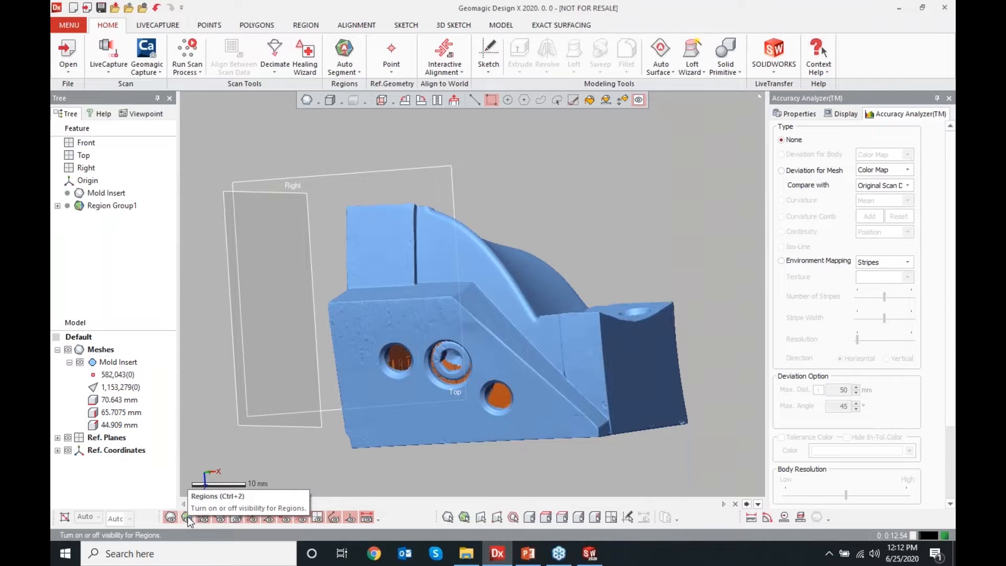
scroll(409, 347, "up", 5)
right_click_drag(409, 346, 494, 347)
scroll(443, 318, "down", 3)
right_click_drag(442, 318, 542, 378)
scroll(532, 356, "up", 4)
mouse_move(526, 310)
right_mouse_down()
mouse_move(542, 361)
mouse_move(593, 398)
mouse_move(512, 364)
mouse_move(536, 375)
mouse_move(524, 329)
right_mouse_up()
scroll(586, 387, "down", 5)
right_click_drag(497, 262, 472, 361)
scroll(759, 355, "up", 6)
right_click_drag(719, 350, 300, 288)
scroll(300, 288, "down", 4)
scroll(299, 287, "down", 2)
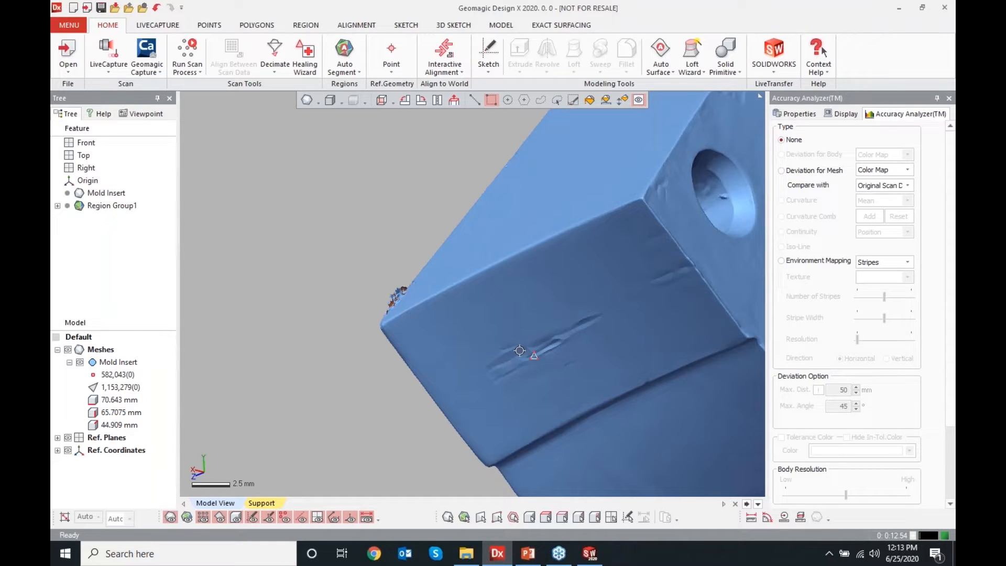
Show the segmented regions on the mesh again
left_click(188, 518)
scroll(362, 283, "down", 4)
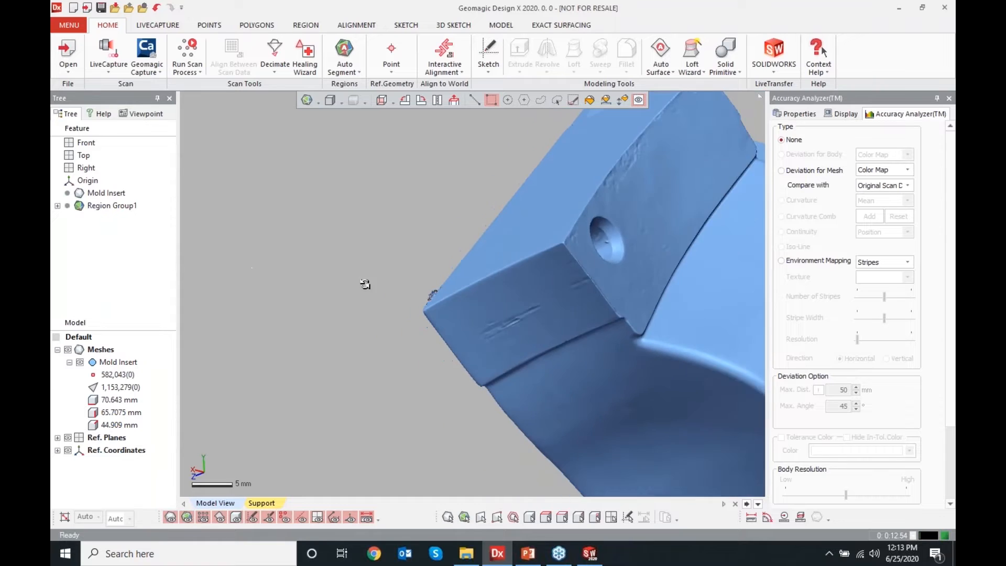
scroll(365, 284, "down", 5)
right_click_drag(362, 321, 475, 330)
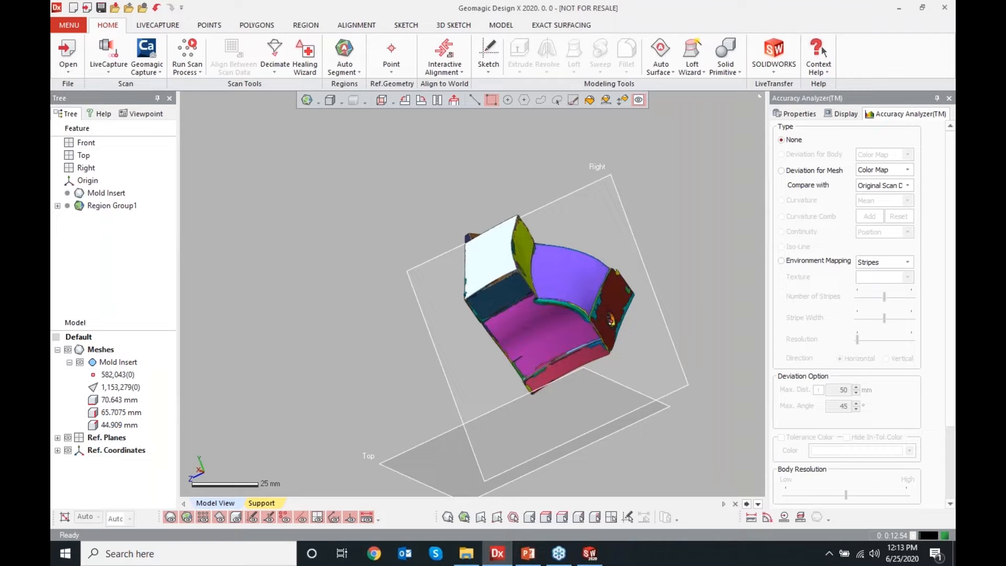
right_click_drag(341, 218, 585, 257)
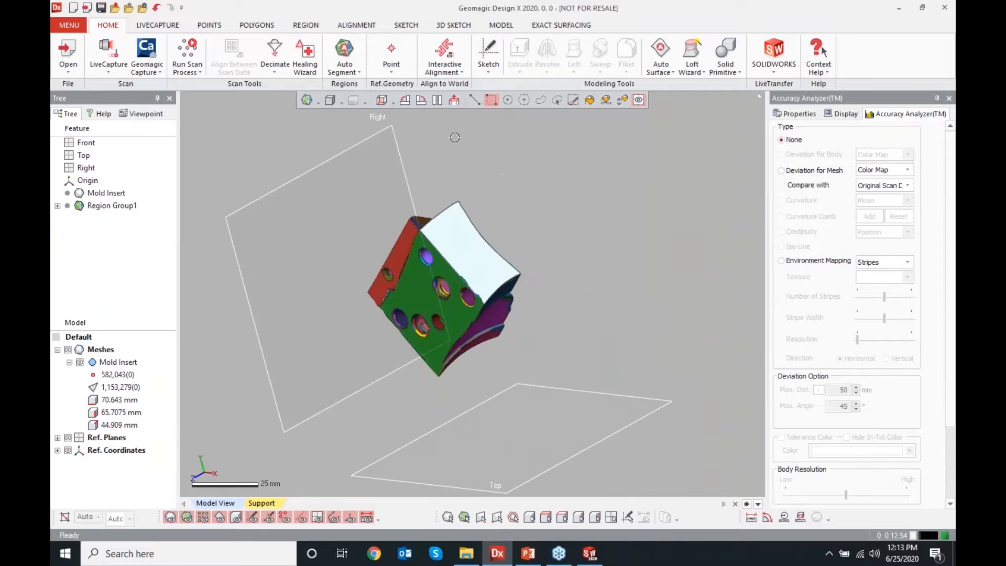
left_click(357, 25)
left_click(205, 55)
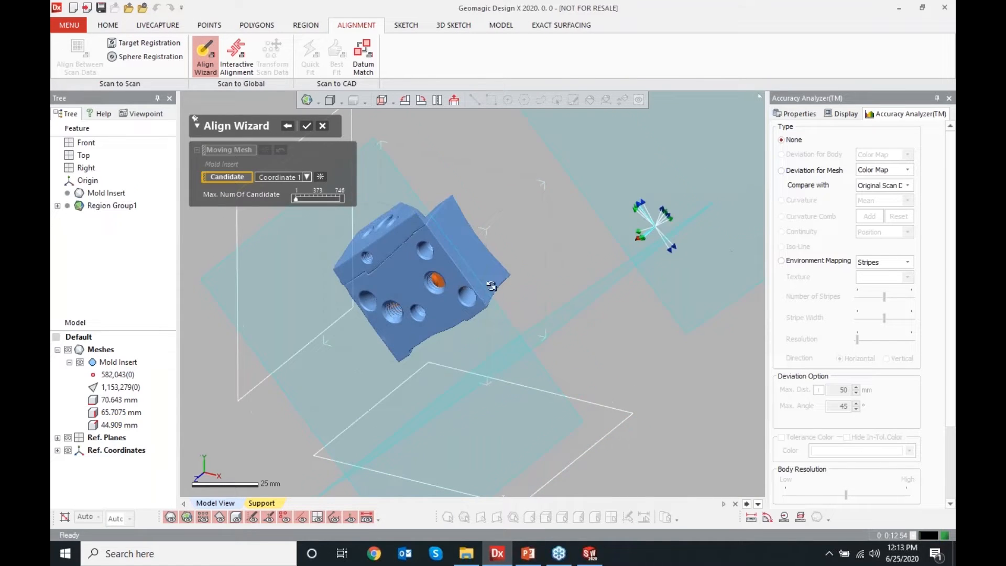
right_click_drag(433, 373, 434, 345)
scroll(434, 345, "down", 3)
right_click_drag(398, 315, 291, 336)
right_click_drag(584, 447, 424, 349)
scroll(515, 312, "down", 3)
right_click_drag(508, 303, 526, 333)
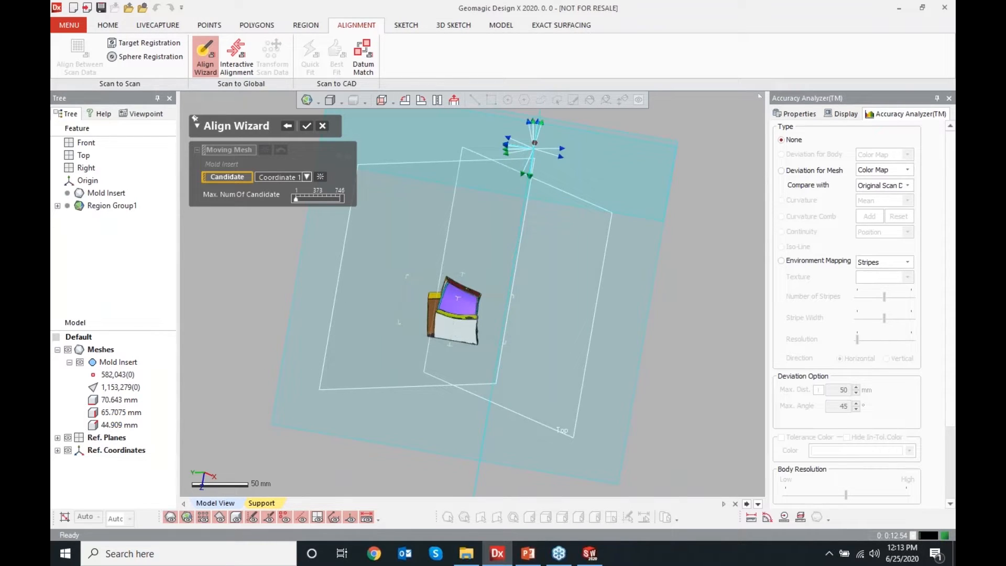
right_click_drag(531, 194, 425, 152)
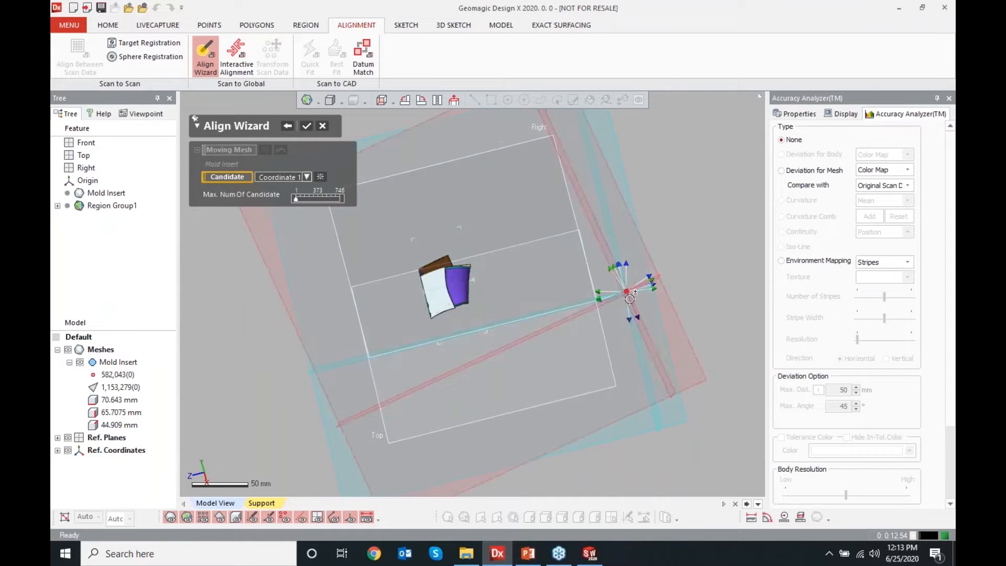
left_click_drag(616, 291, 483, 284)
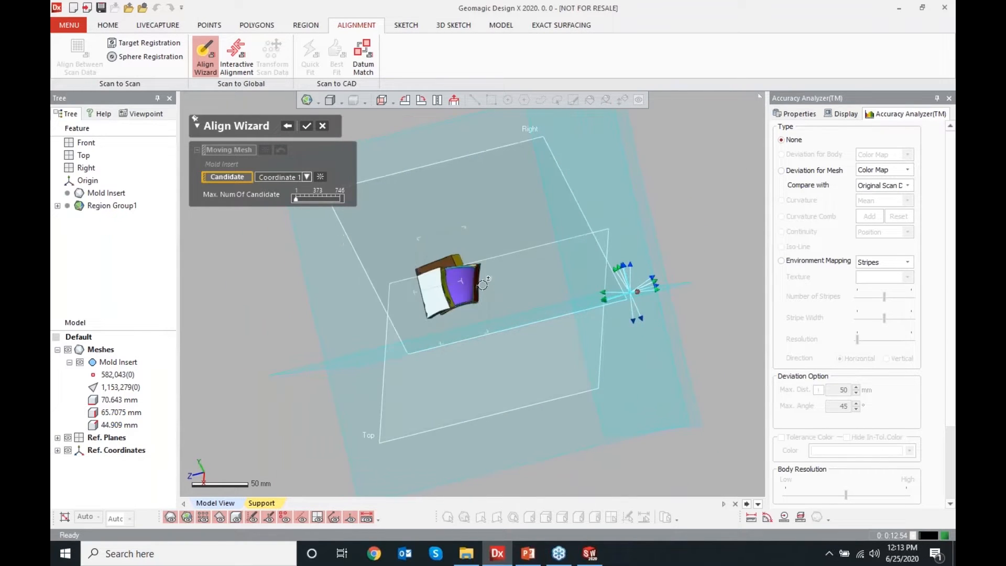
scroll(475, 286, "up", 5)
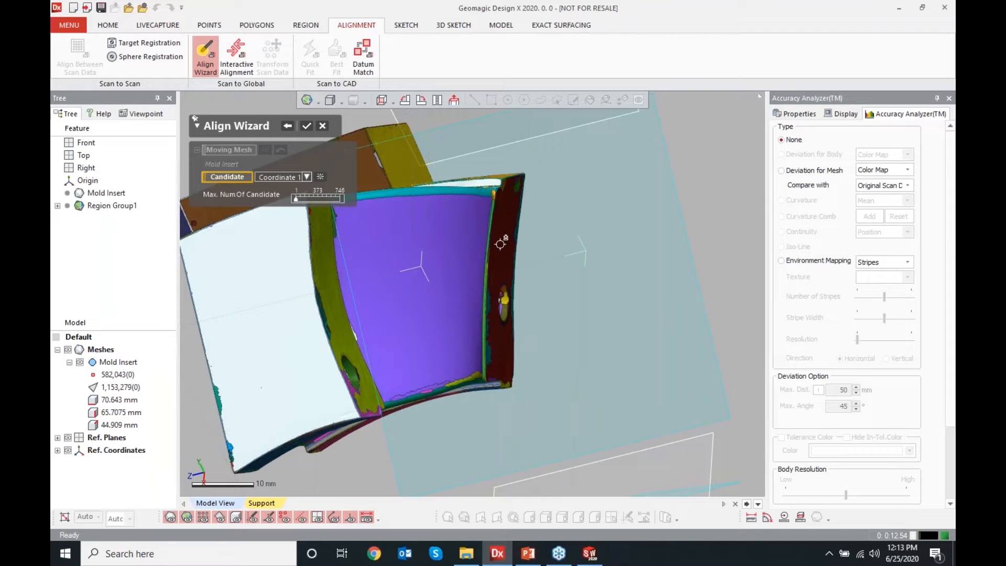
right_click_drag(493, 309, 430, 319)
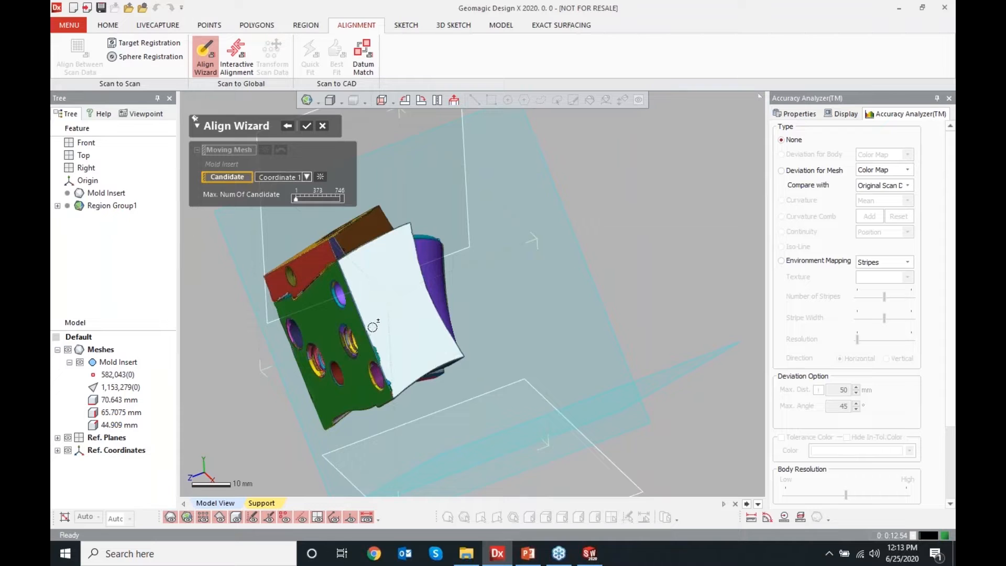
mouse_move(312, 275)
right_mouse_down()
mouse_move(312, 392)
mouse_move(417, 407)
mouse_move(333, 415)
mouse_move(344, 281)
mouse_move(294, 343)
right_mouse_up()
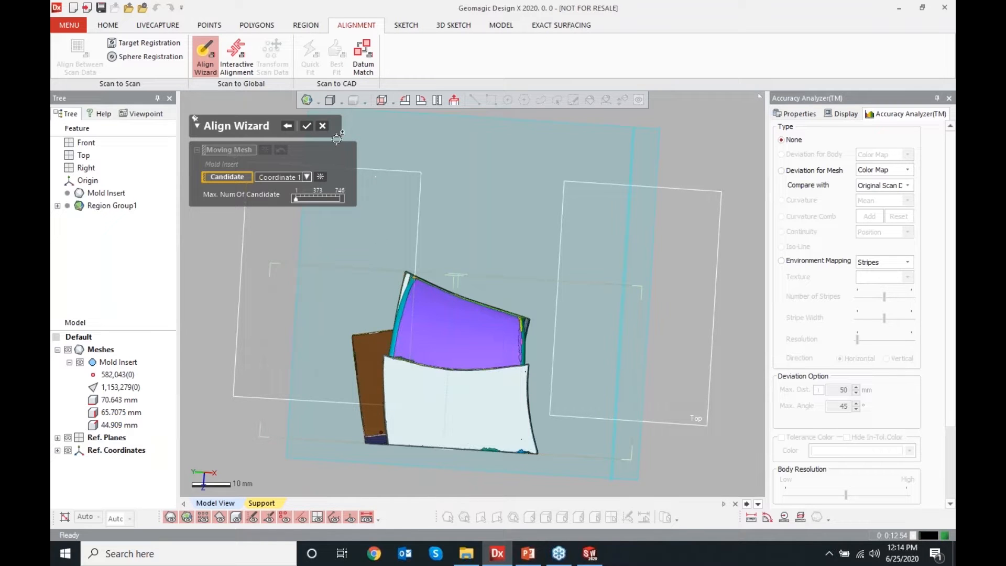
left_click(323, 126)
Start Interactive Alignment on the Mold Insert mesh with 3-2-1 and pick a flat face region as the Plane
left_click(481, 296)
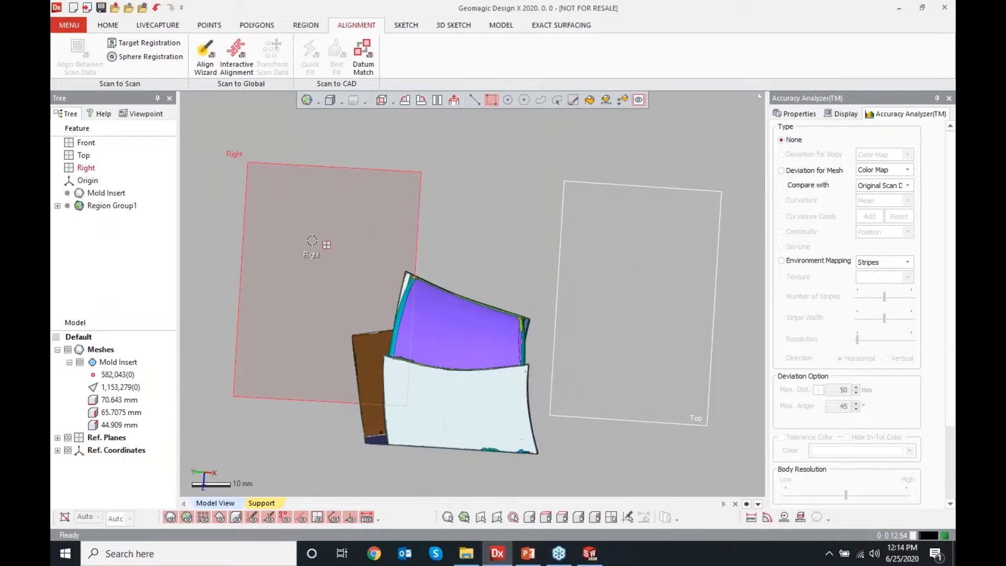
right_click_drag(522, 292, 550, 229)
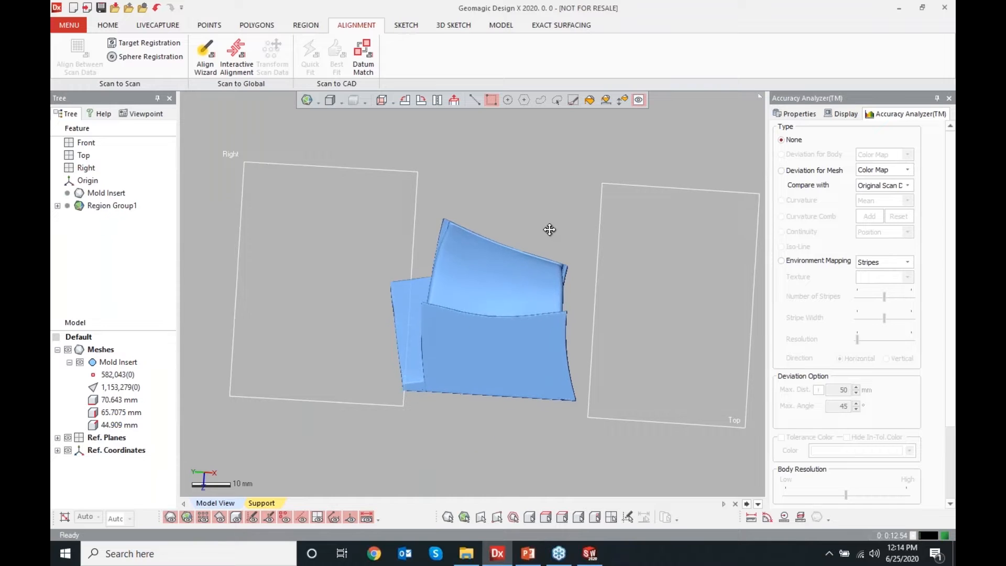
left_click(236, 67)
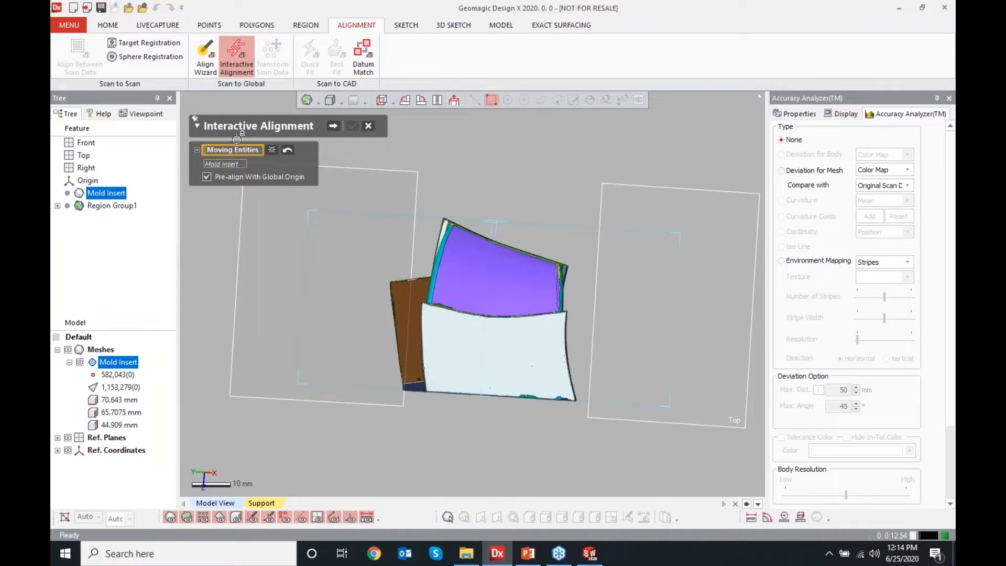
left_click(331, 126)
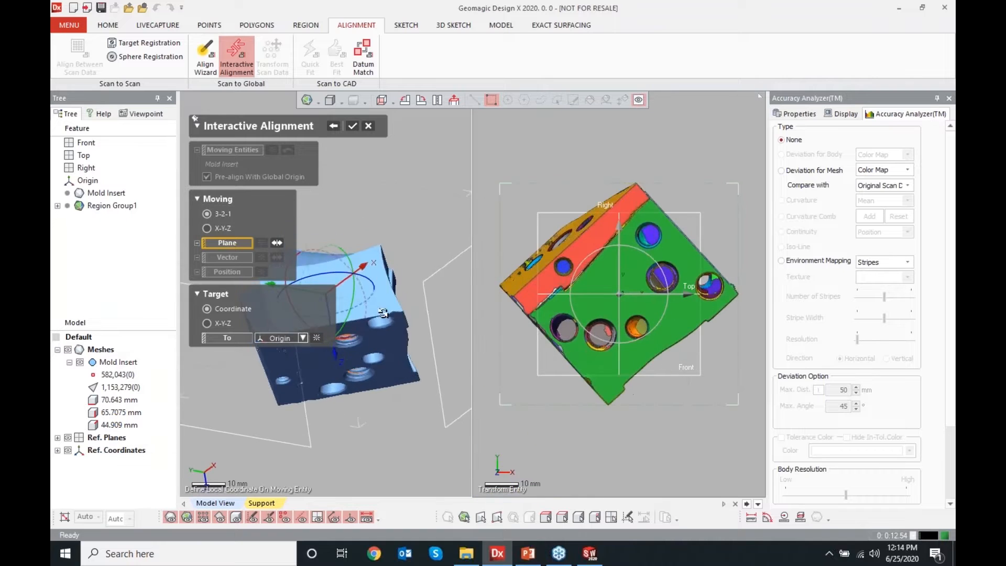
left_click(384, 379)
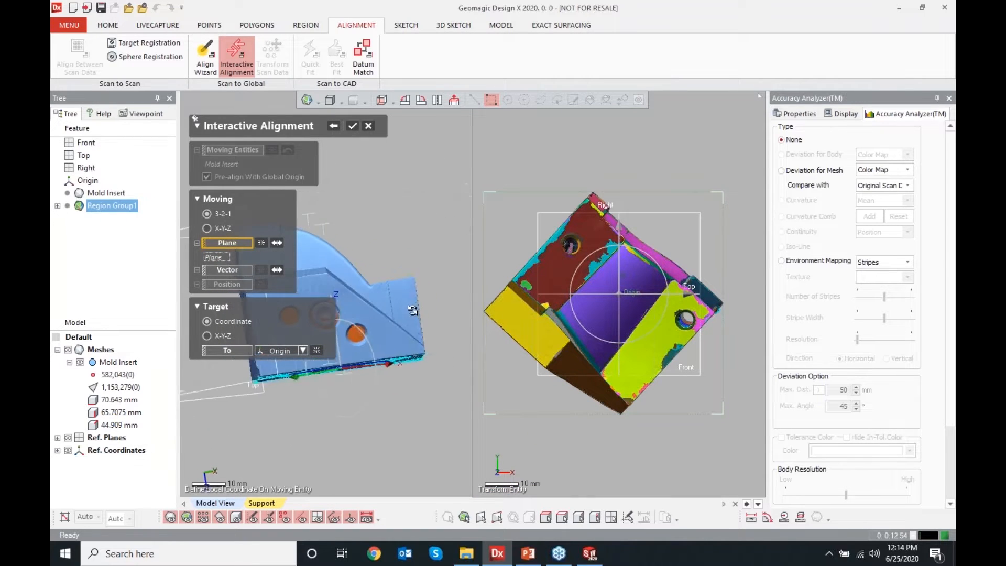
Pick a second flat face region as the alignment Vector
right_click_drag(478, 354, 399, 422)
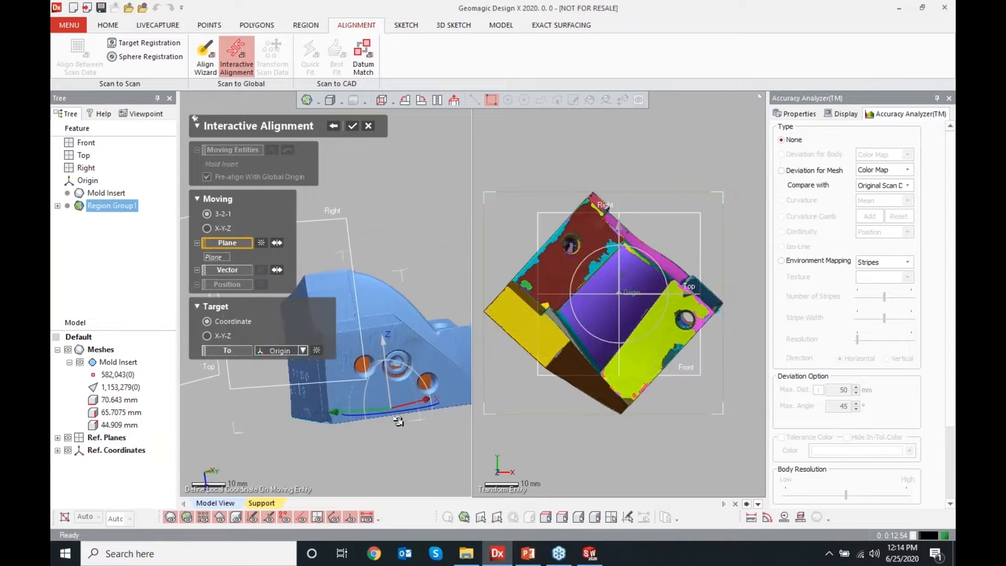
left_click(235, 270)
left_click(312, 390)
right_click_drag(313, 390, 494, 278)
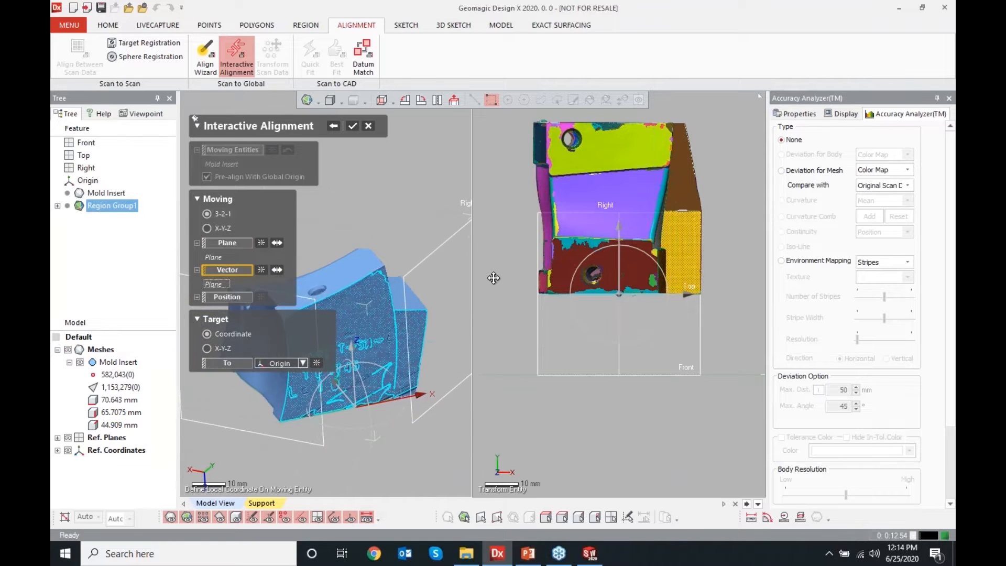
Reselect the Vector on another flat face region and confirm the Interactive Alignment
mouse_move(427, 387)
left_mouse_down()
mouse_move(341, 404)
mouse_move(487, 381)
mouse_move(422, 388)
left_mouse_up()
right_click_drag(395, 443, 383, 410)
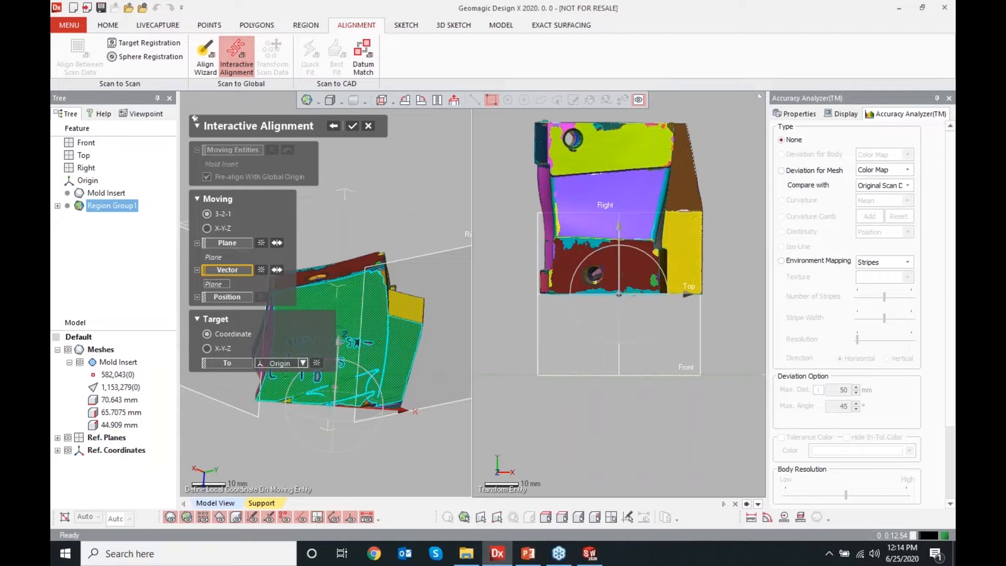
left_click(383, 411)
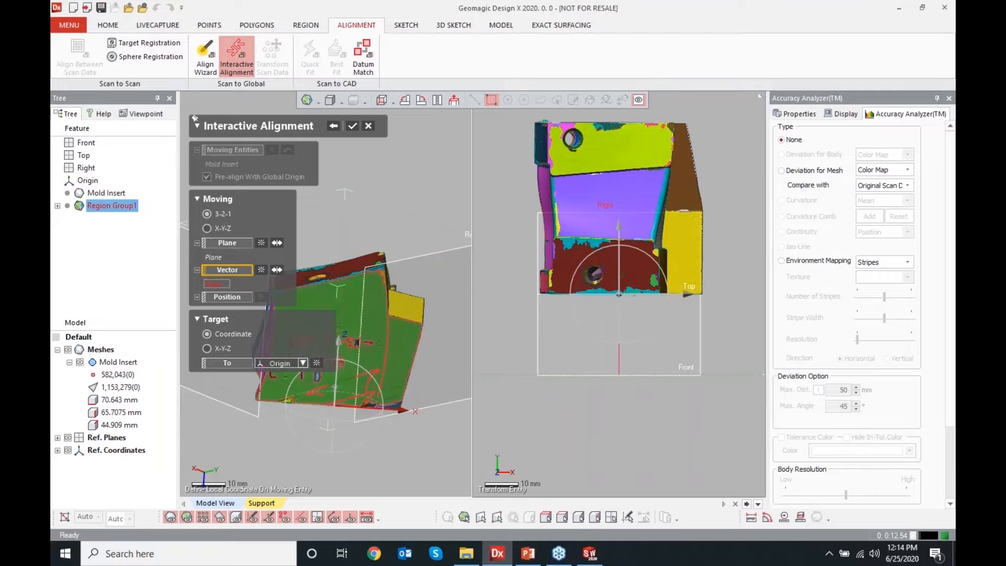
left_click(352, 128)
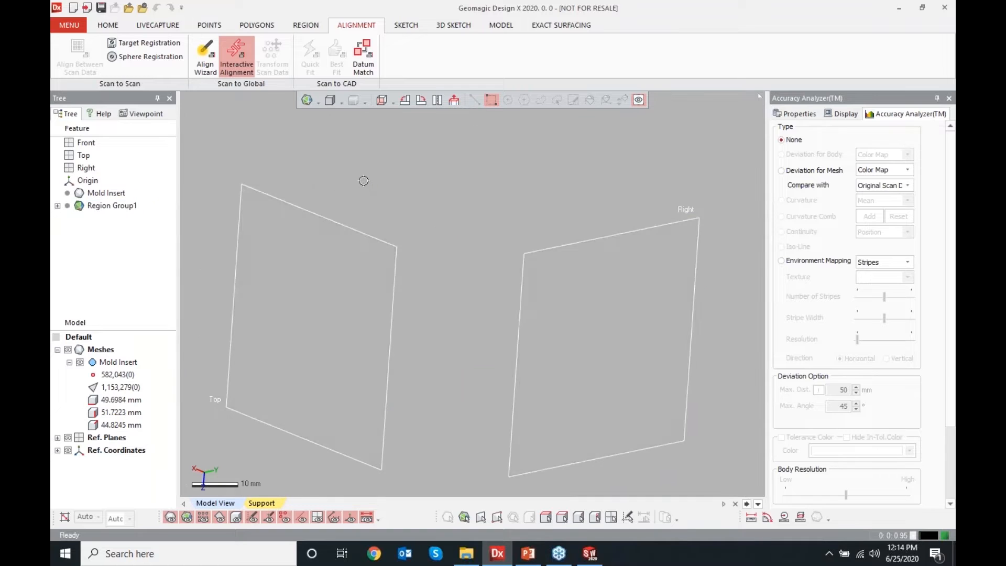
Check the aligned mesh from each of the standard view orientations
key("alt+1")
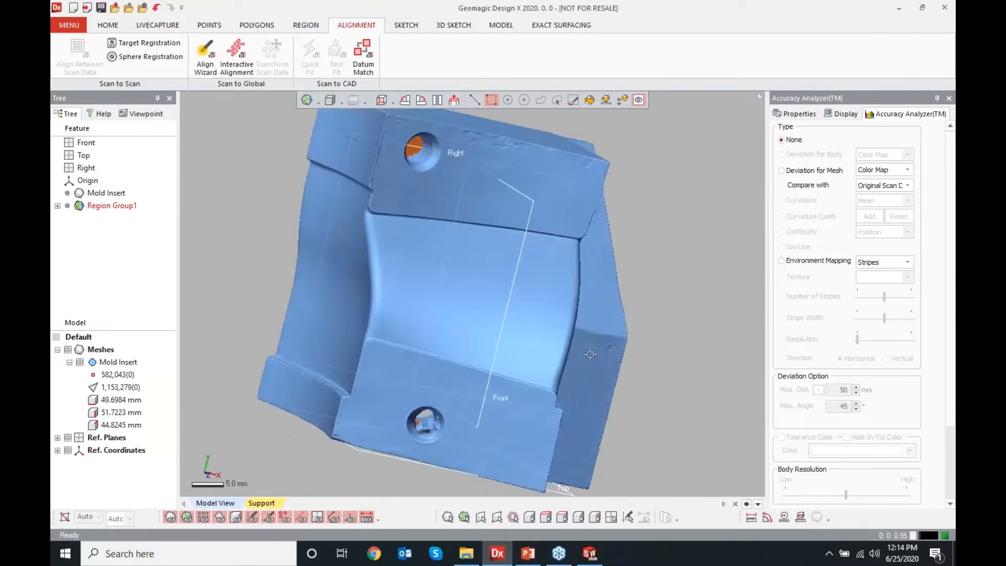
key("alt+2")
key("alt+3")
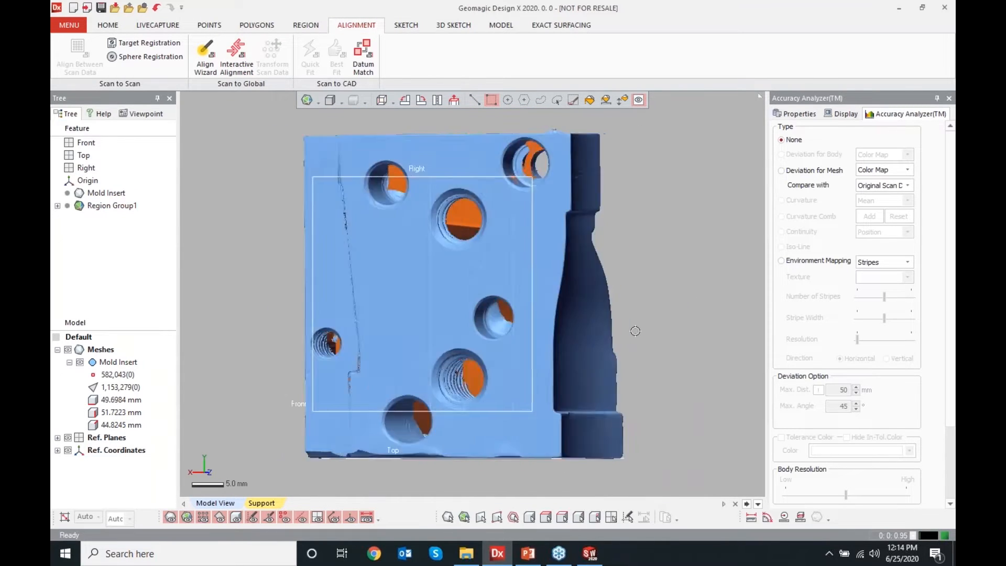
key("alt+4")
key("alt+5")
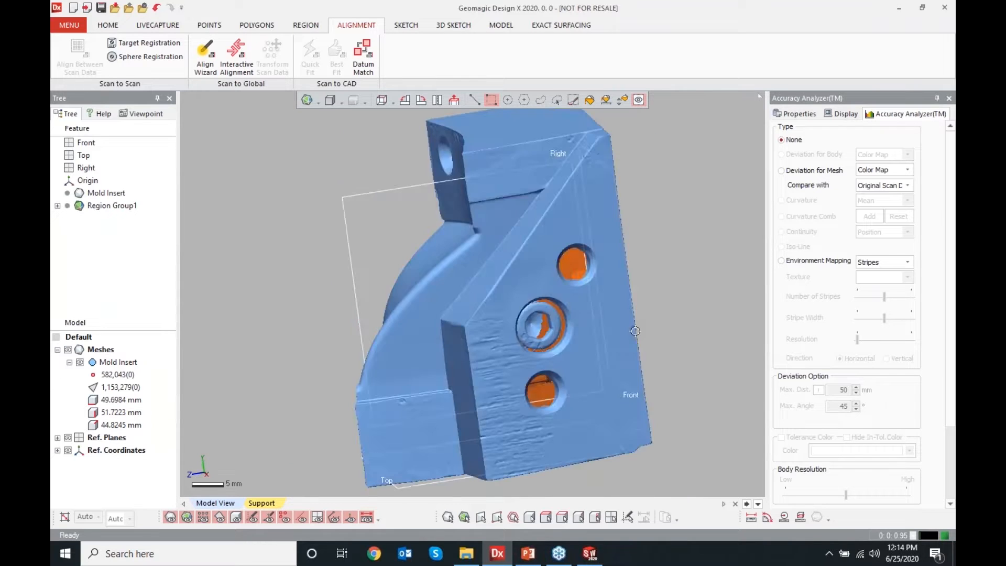
right_click_drag(634, 331, 550, 375)
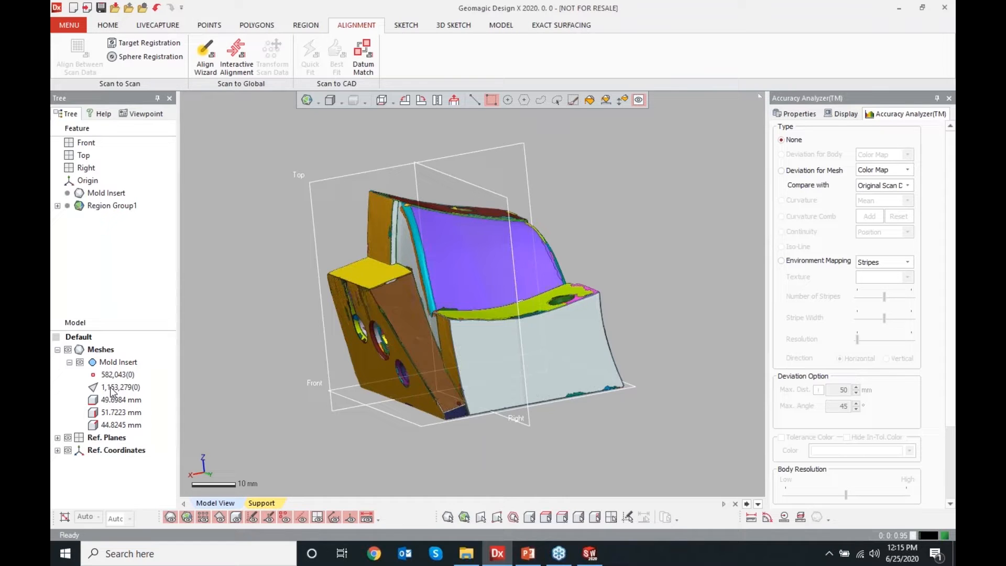
Examine how the aligned mesh sits against the reference planes, hiding and showing the mesh while orbiting
left_click(457, 415)
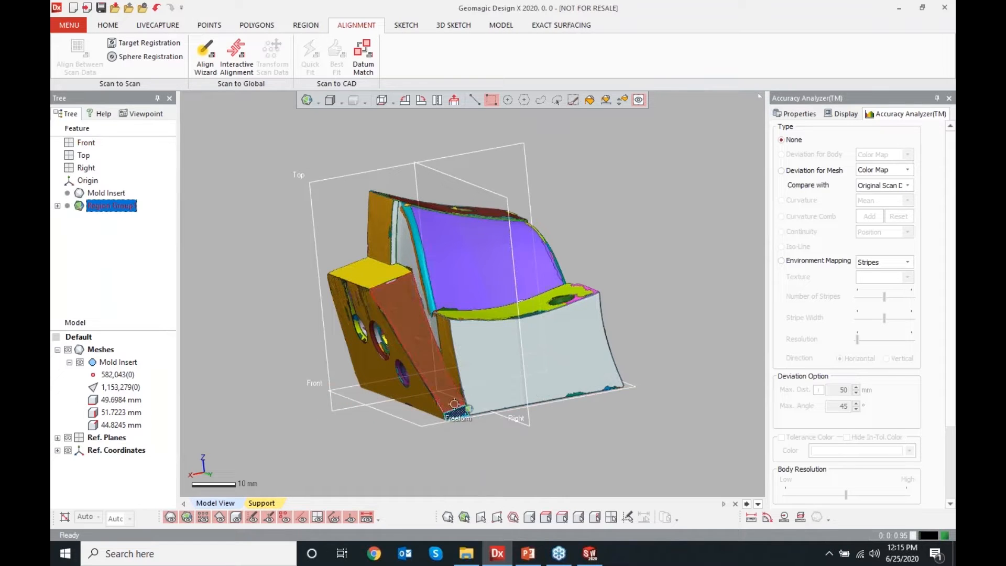
right_click_drag(361, 276, 423, 230)
left_click(453, 375, "shift")
left_click(455, 346, "shift")
right_click_drag(455, 343, 373, 337)
left_click(67, 351)
right_click_drag(472, 335, 380, 261)
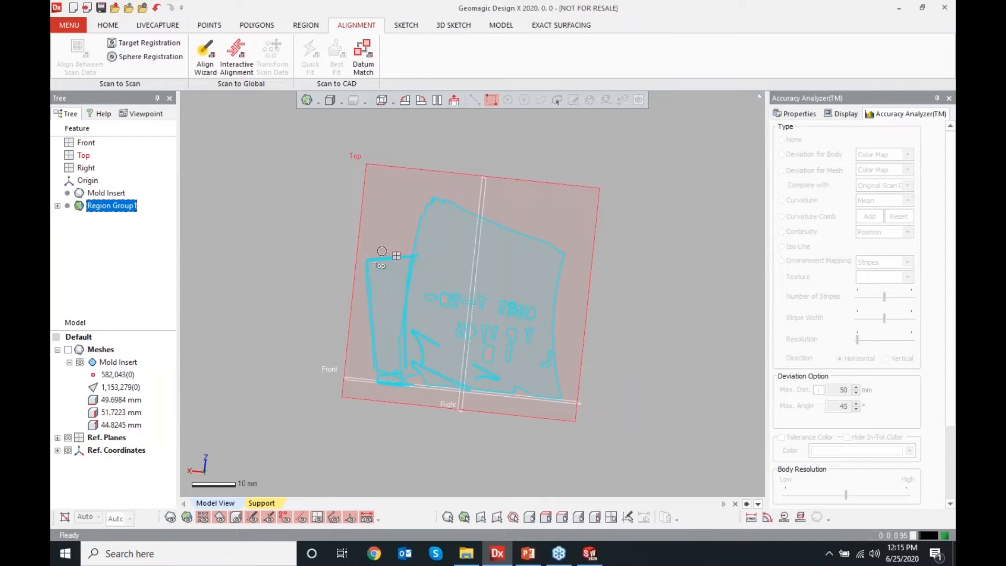
right_click_drag(369, 456, 403, 460)
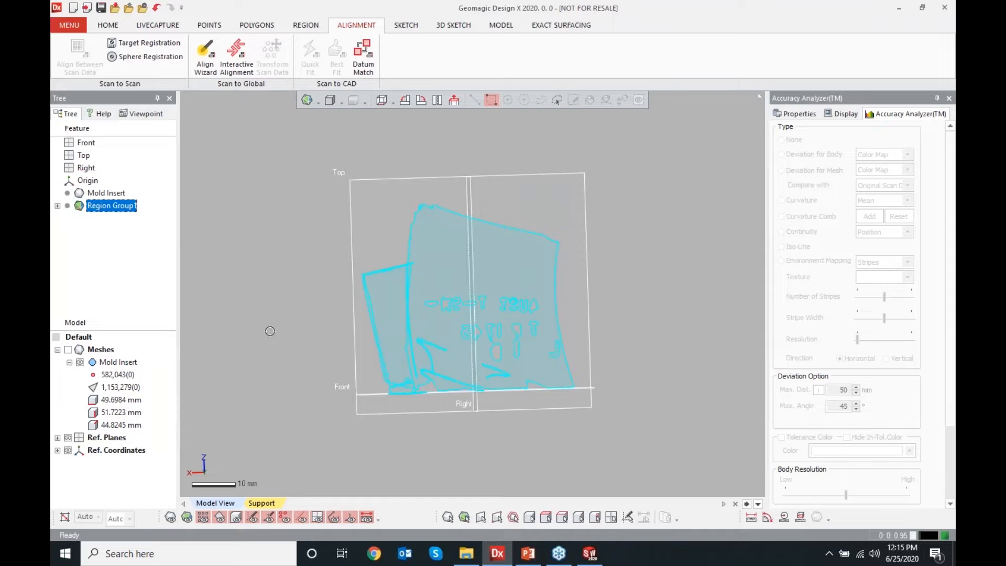
left_click(68, 349)
right_click_drag(220, 319, 419, 293)
right_click_drag(583, 354, 503, 362)
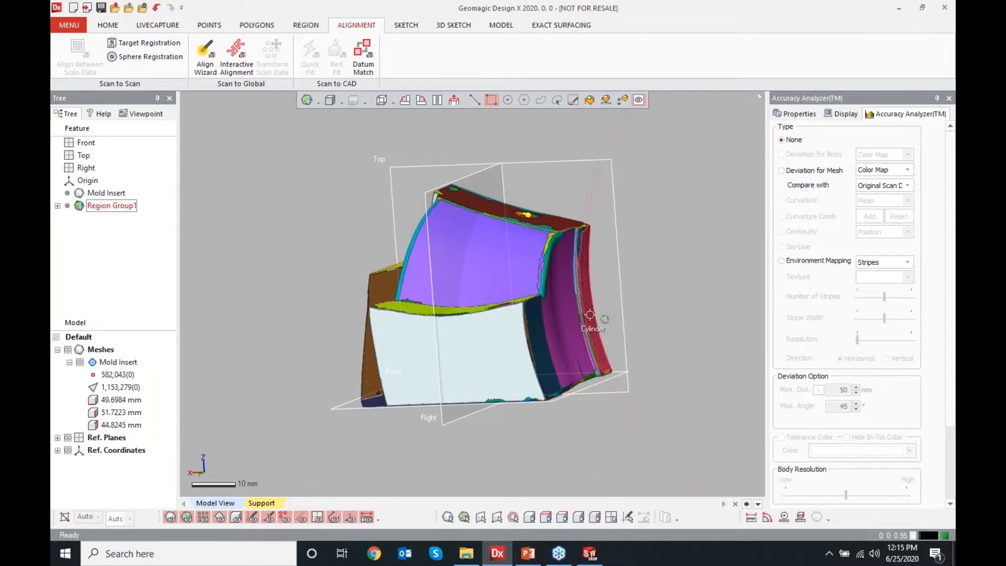
right_click_drag(524, 320, 590, 318)
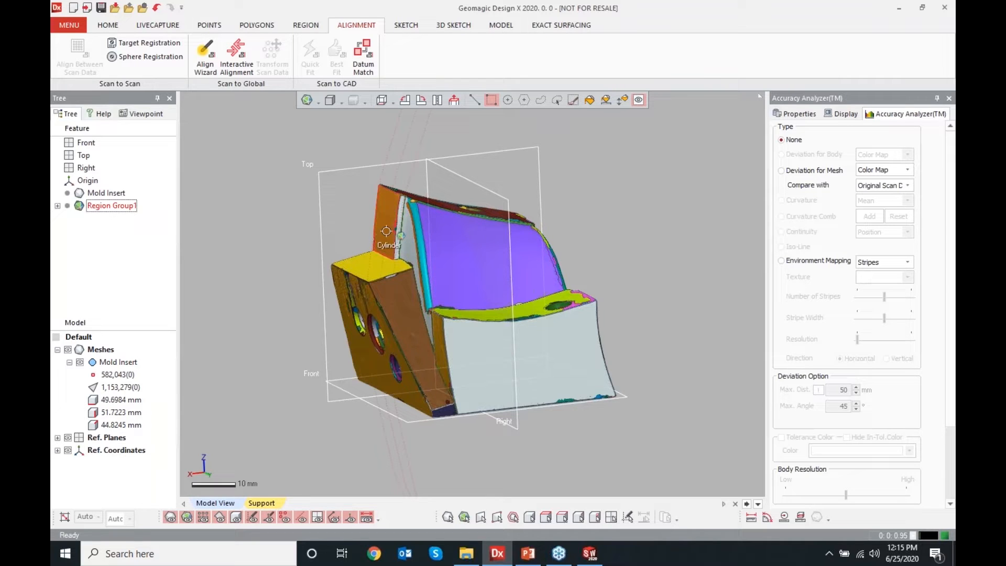
right_click_drag(550, 350, 523, 467)
right_click_drag(636, 425, 571, 344)
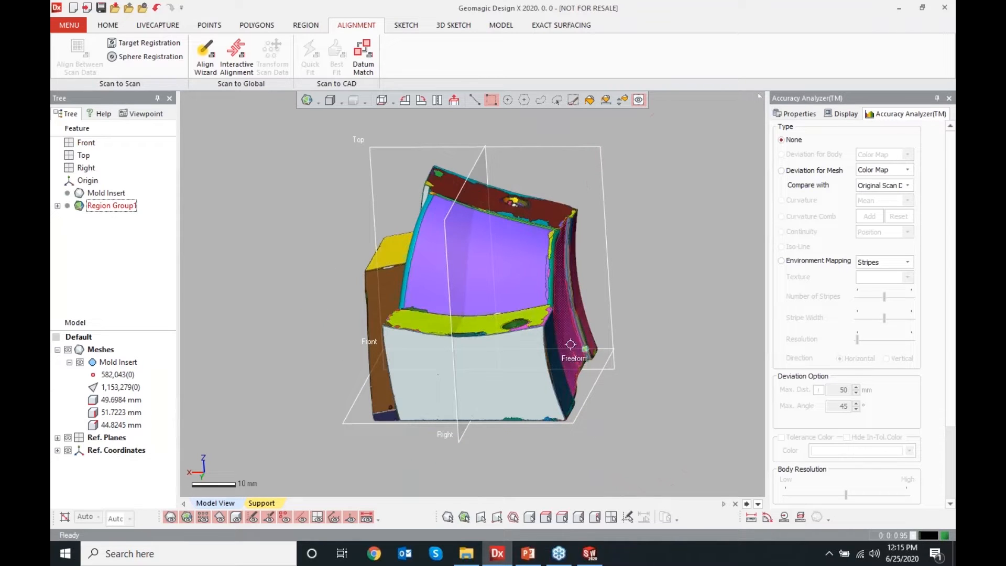
mouse_move(465, 395)
right_mouse_down()
mouse_move(476, 404)
mouse_move(455, 377)
right_mouse_up()
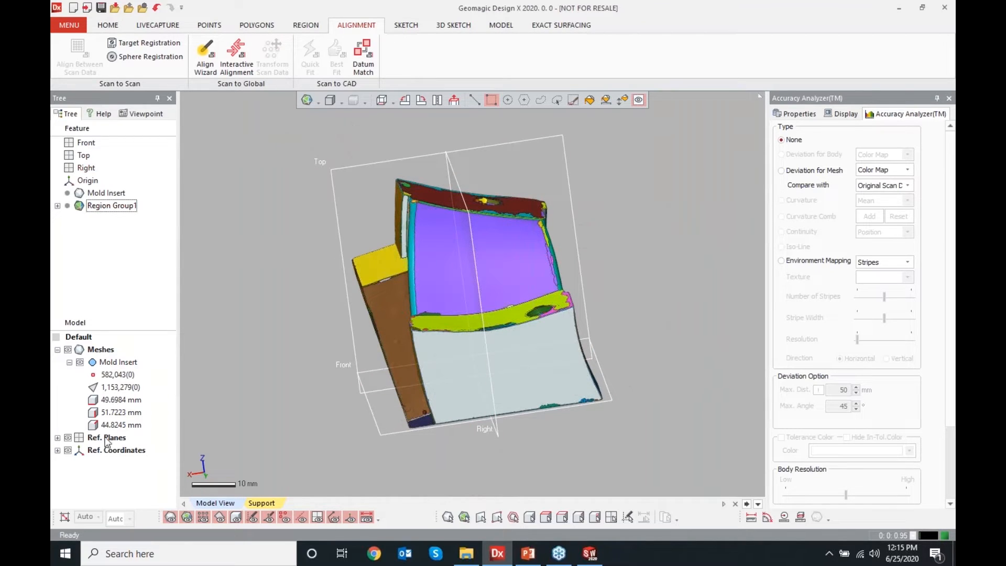
right_click_drag(356, 409, 459, 443)
Start a Mesh Sketch on the Mold Insert using the Front plane as the base plane
left_click(377, 403)
right_click(377, 403)
left_click(394, 404)
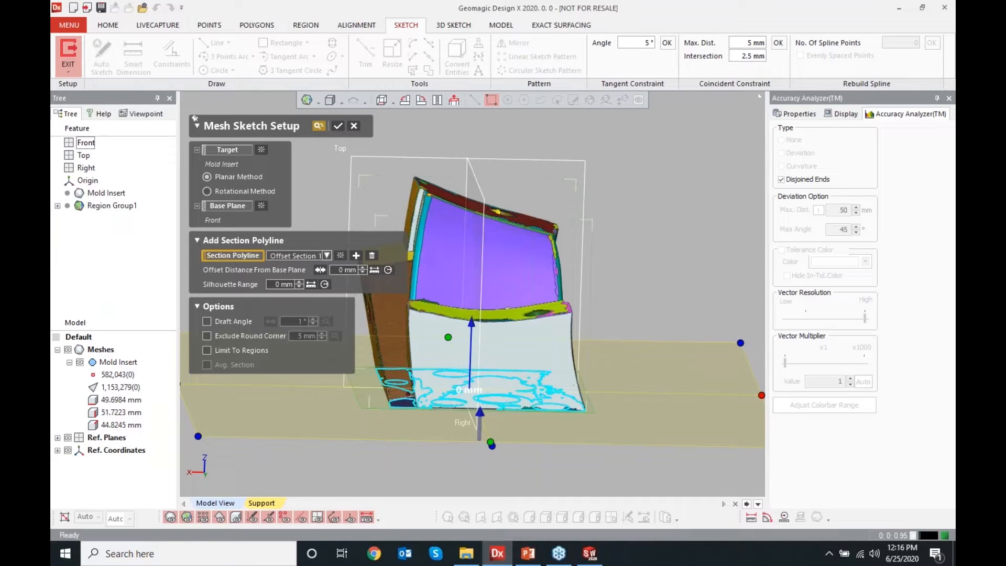
right_click_drag(417, 402, 427, 416)
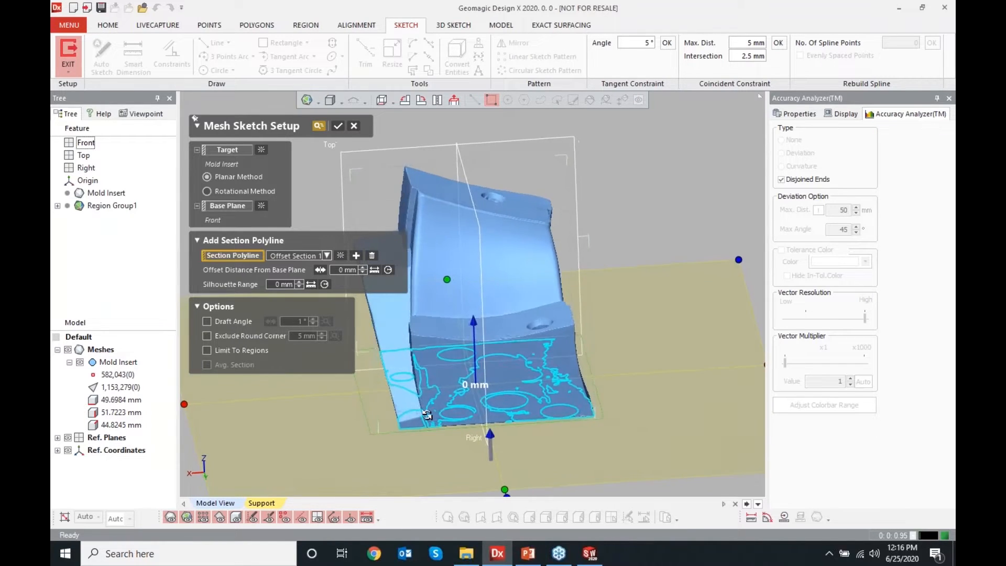
left_click(67, 349)
right_click_drag(474, 341, 505, 341)
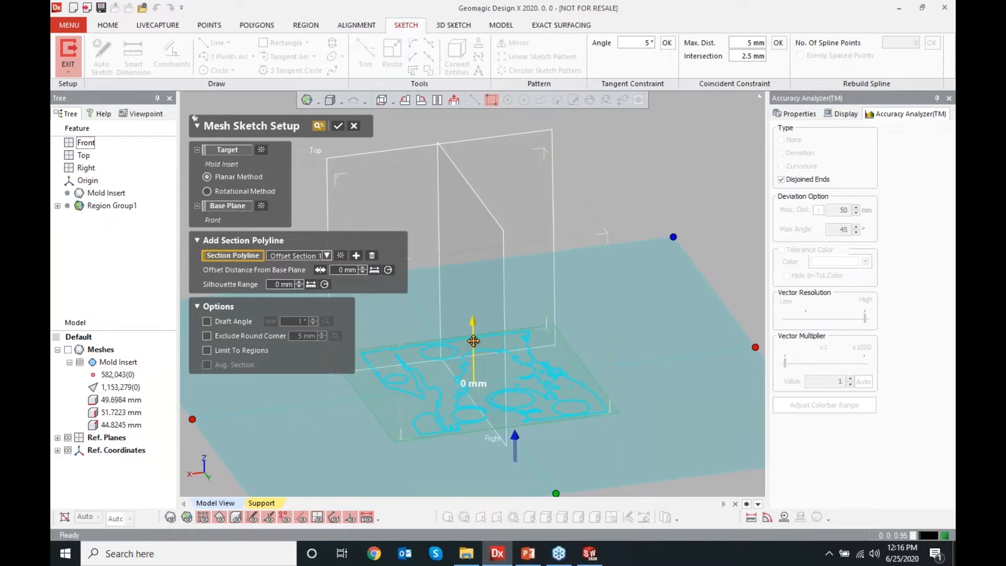
mouse_move(473, 336)
left_mouse_down()
mouse_move(470, 160)
mouse_move(469, 339)
left_mouse_up()
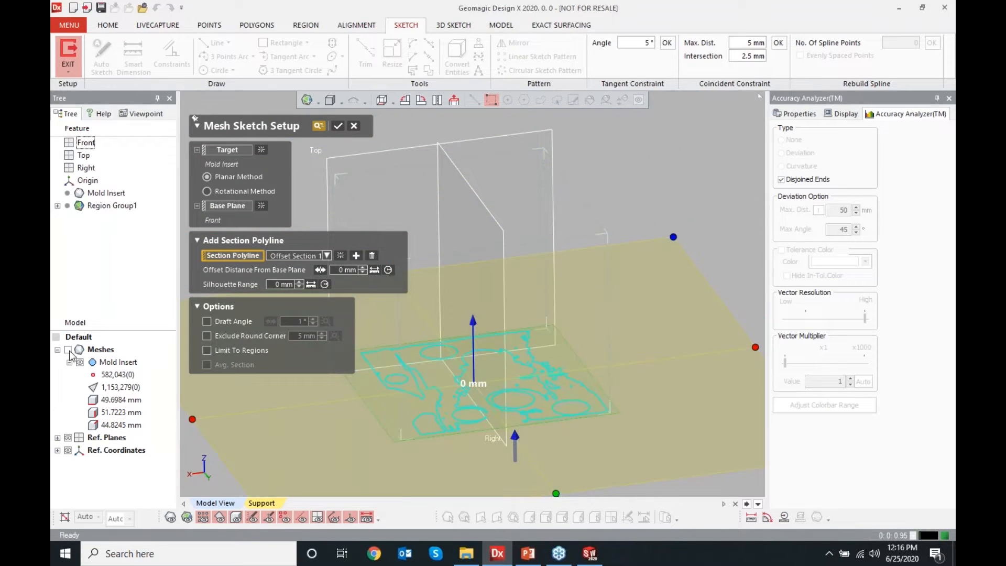
right_click_drag(431, 344, 507, 351)
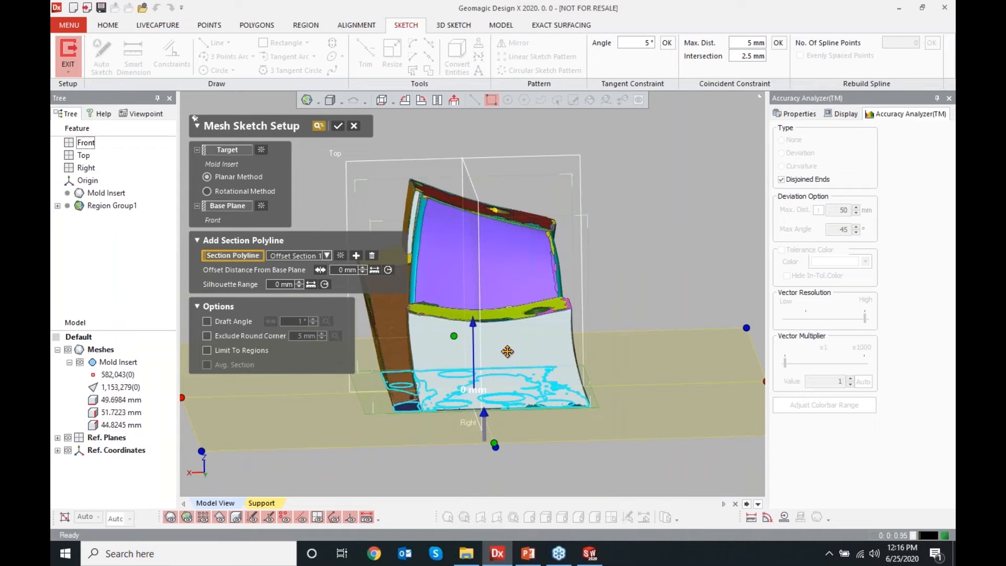
left_click_drag(474, 342, 471, 217)
Offset the planar section 32.5 mm from the base plane
right_click_drag(478, 324, 619, 416)
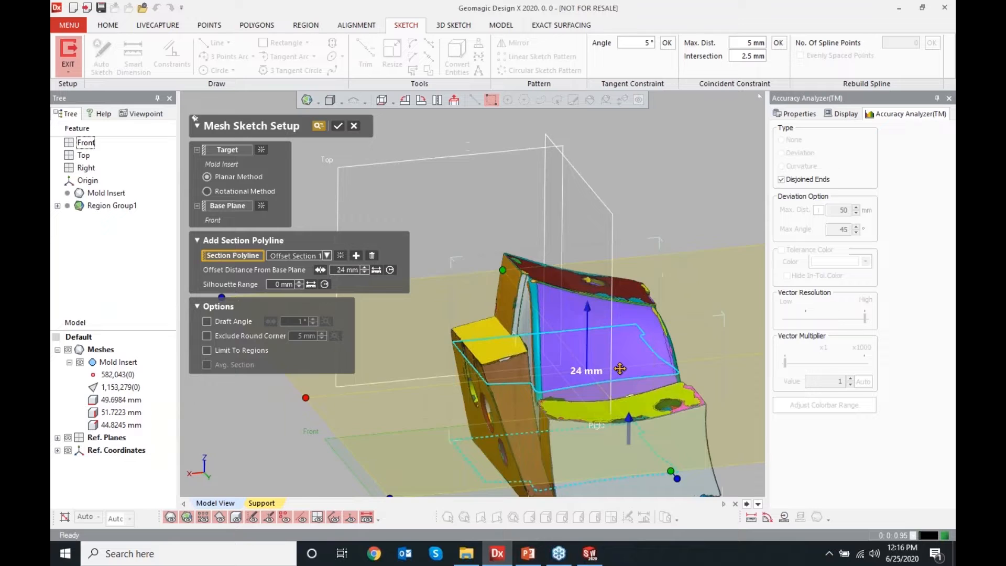
left_click_drag(587, 344, 587, 308)
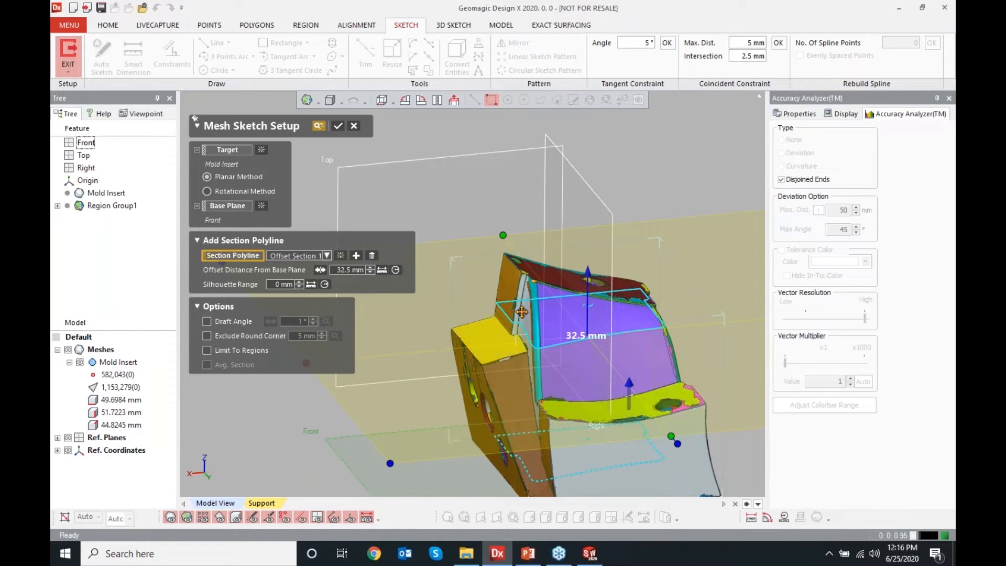
right_click_drag(515, 318, 523, 393)
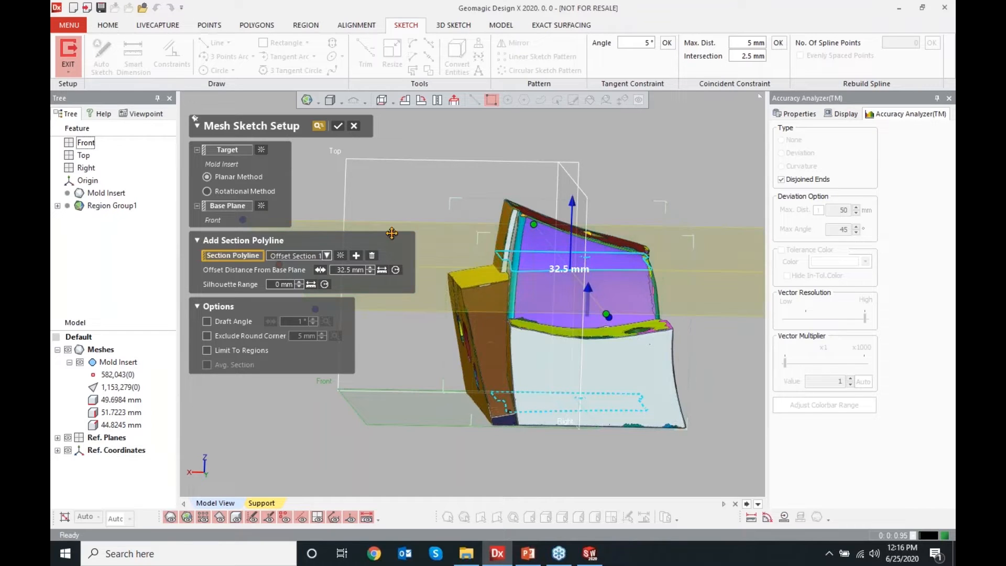
Switch to the Rotational Method with the cylindrical region as central axis and a 7° offset angle
left_click(230, 191)
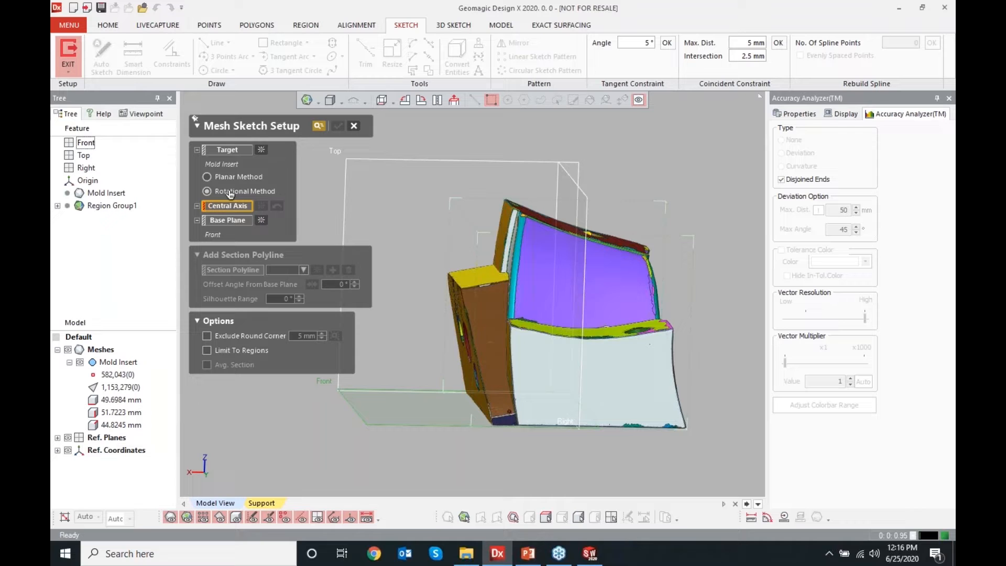
right_click_drag(499, 261, 443, 268)
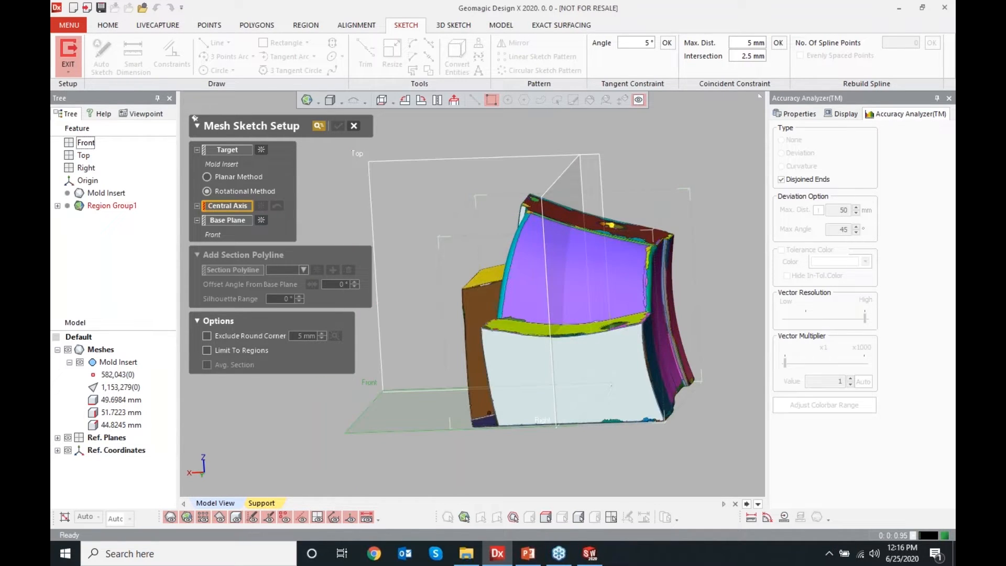
left_click(540, 274)
right_click_drag(540, 274, 475, 247)
mouse_move(475, 247)
left_mouse_down()
mouse_move(489, 182)
mouse_move(464, 272)
mouse_move(474, 256)
left_mouse_up()
right_click_drag(530, 273, 487, 395)
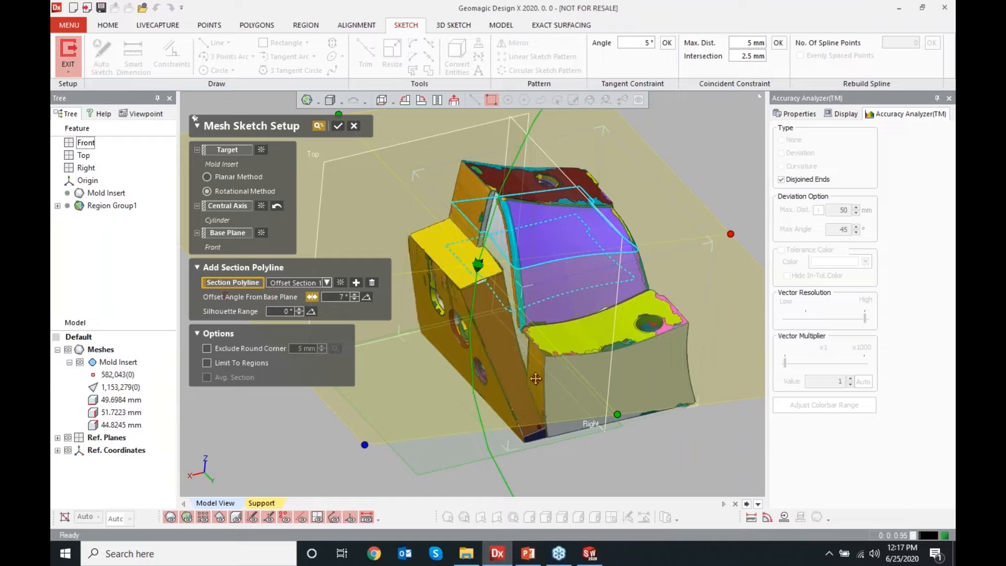
Add a second section polyline at a 2° offset angle from the base plane
right_click_drag(534, 372, 645, 334)
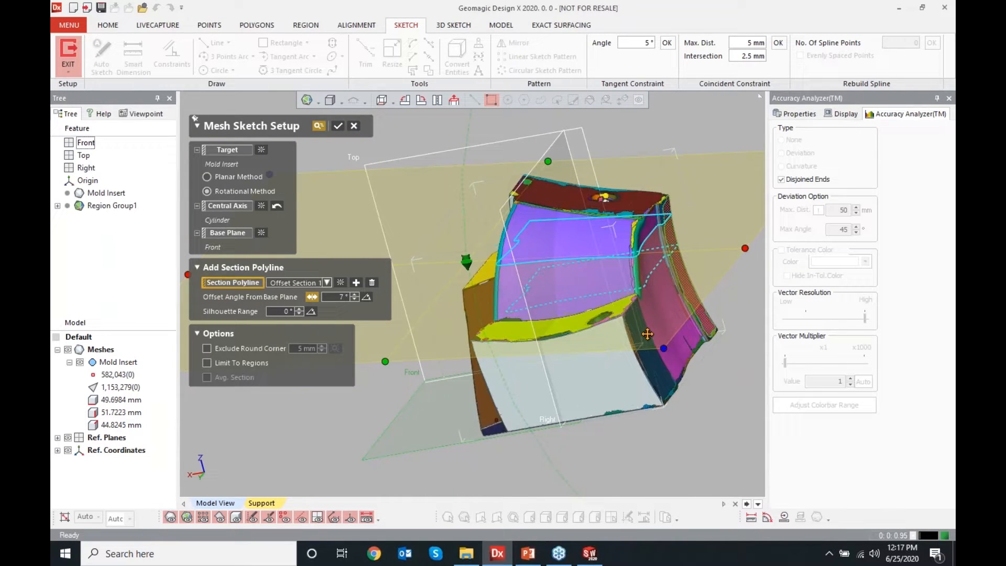
mouse_move(523, 320)
right_mouse_down()
mouse_move(597, 310)
mouse_move(502, 313)
mouse_move(487, 324)
right_mouse_up()
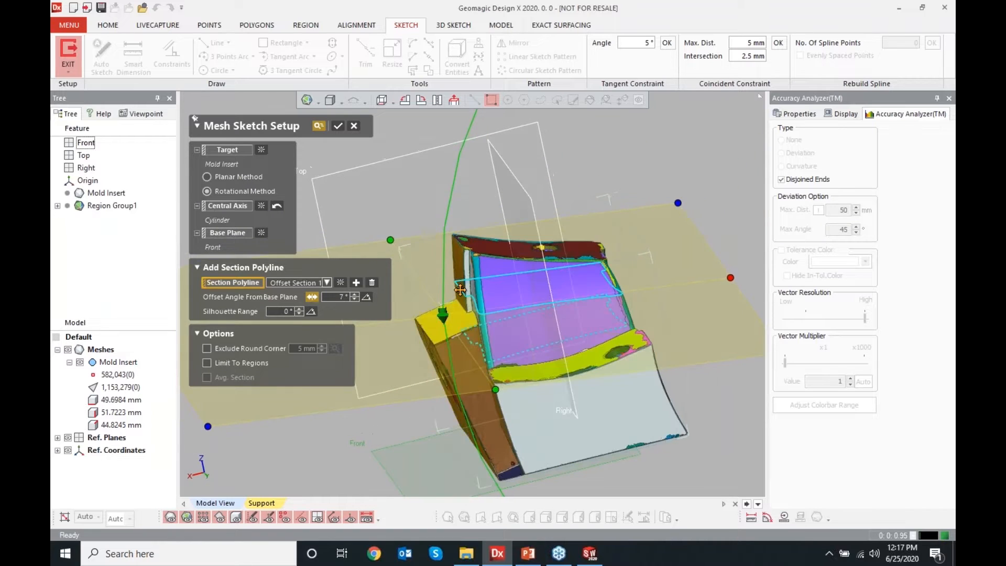
left_click(356, 283)
left_click_drag(437, 332, 459, 403)
right_click_drag(681, 432, 487, 431)
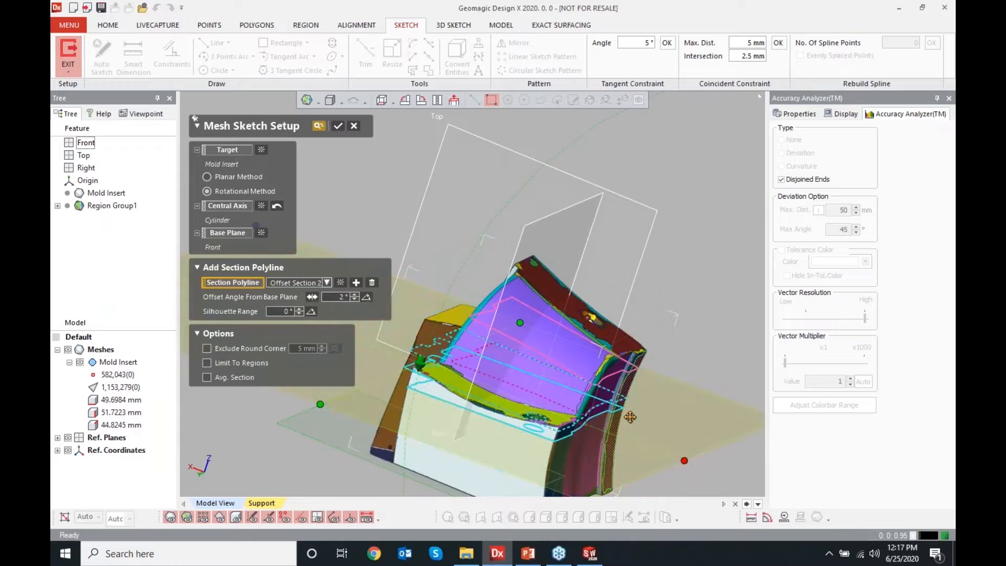
Review the section polylines on the mesh and confirm the Mesh Sketch setup
left_click(68, 349)
mouse_move(335, 399)
right_mouse_down()
mouse_move(430, 366)
mouse_move(474, 409)
mouse_move(505, 386)
mouse_move(478, 426)
mouse_move(480, 414)
mouse_move(561, 406)
mouse_move(435, 368)
mouse_move(485, 352)
mouse_move(583, 354)
right_mouse_up()
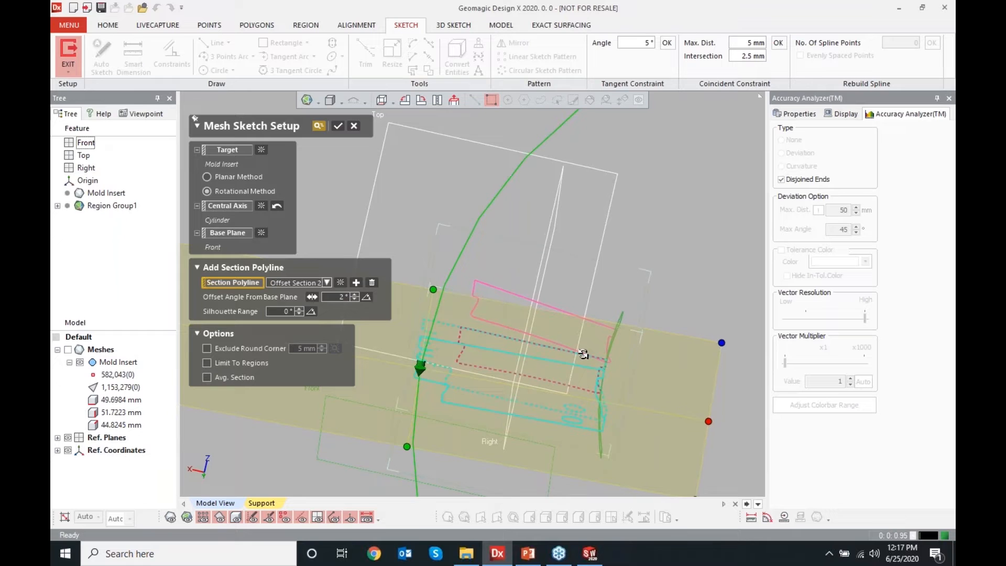
left_click(69, 350)
right_click_drag(361, 432, 359, 332)
left_click_drag(359, 331, 546, 365)
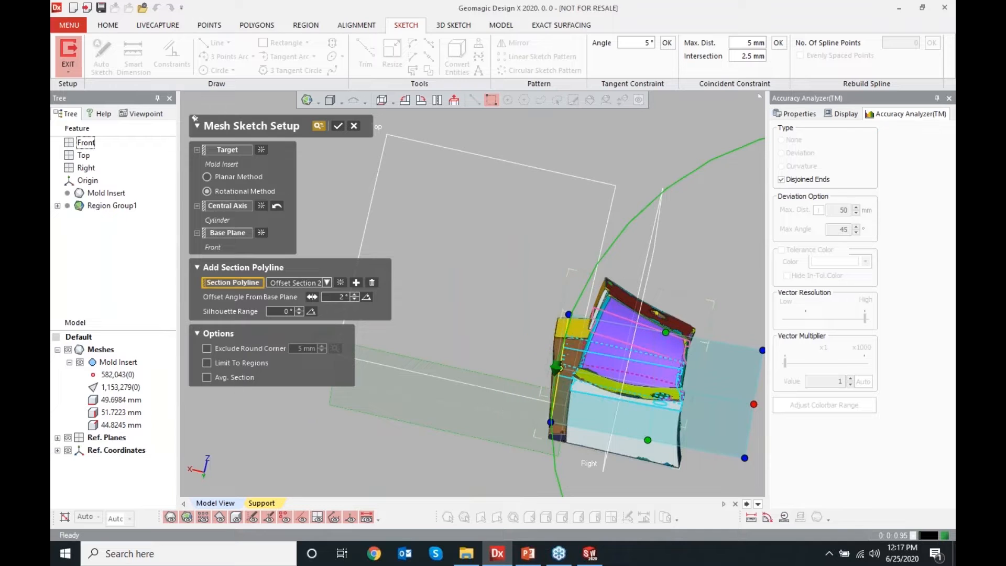
right_click_drag(577, 406, 565, 318)
scroll(580, 309, "up", 3)
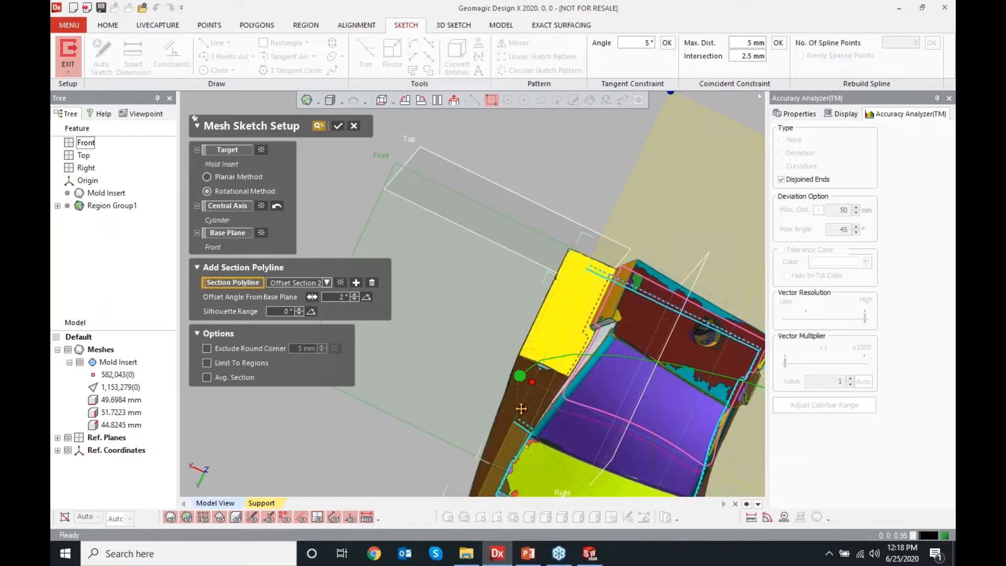
left_click_drag(538, 381, 546, 381)
right_click_drag(546, 381, 545, 295)
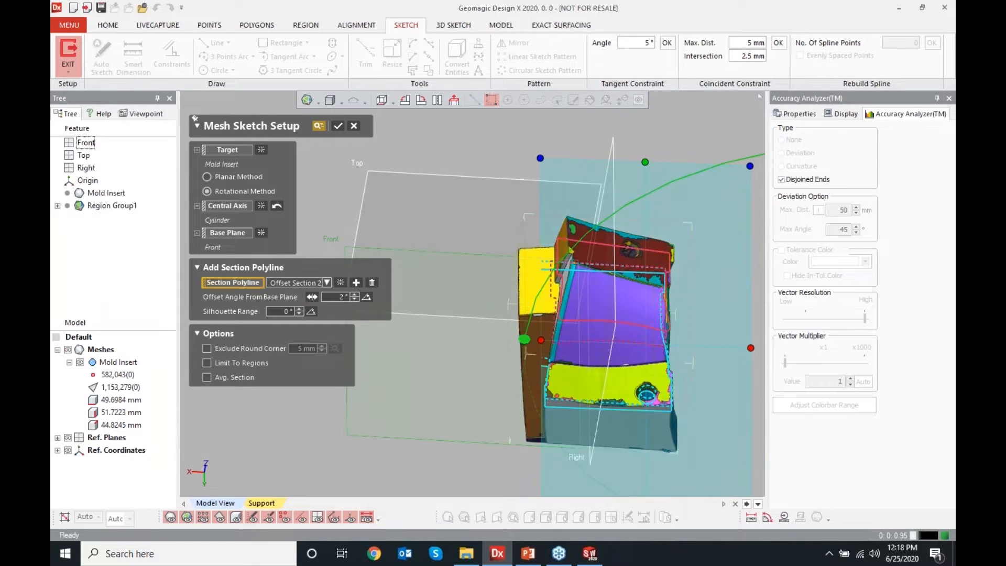
left_click(339, 127)
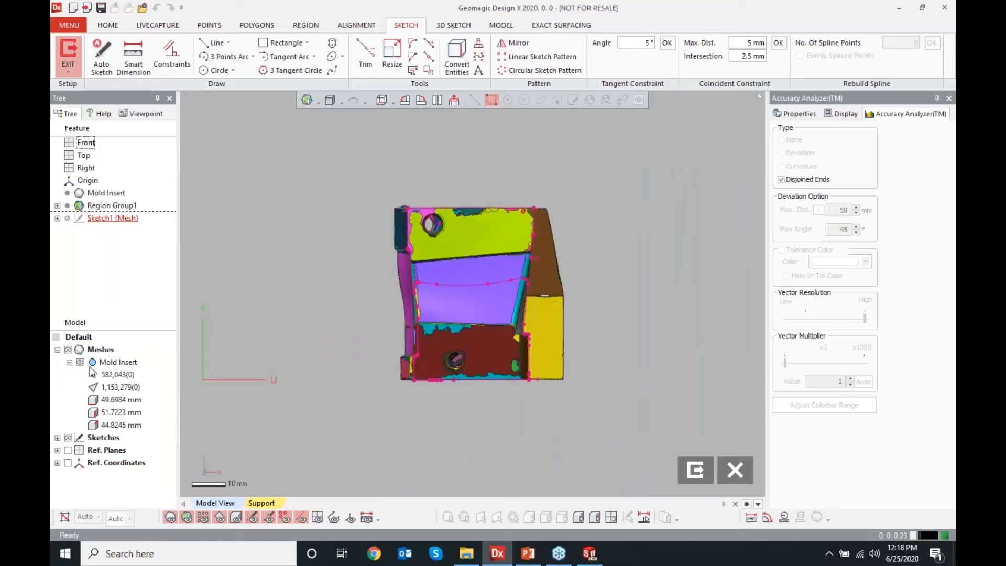
Hide the mesh and use Auto Sketch to convert the selected outer-profile polyline segments into lines and arcs
left_click(68, 350)
scroll(492, 294, "up", 3)
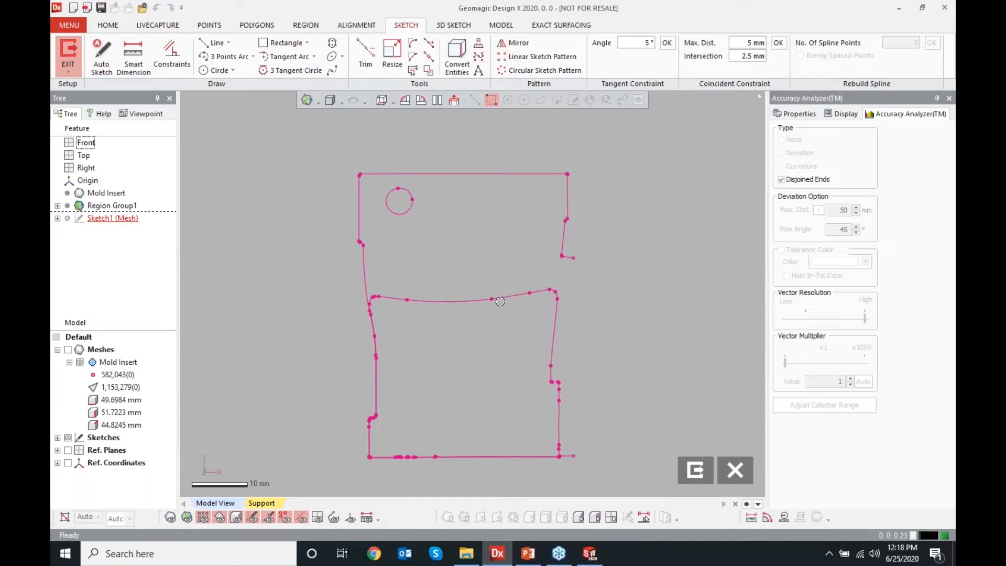
mouse_move(390, 278)
left_mouse_down()
mouse_move(490, 323)
mouse_move(537, 328)
left_mouse_up()
left_click(102, 54)
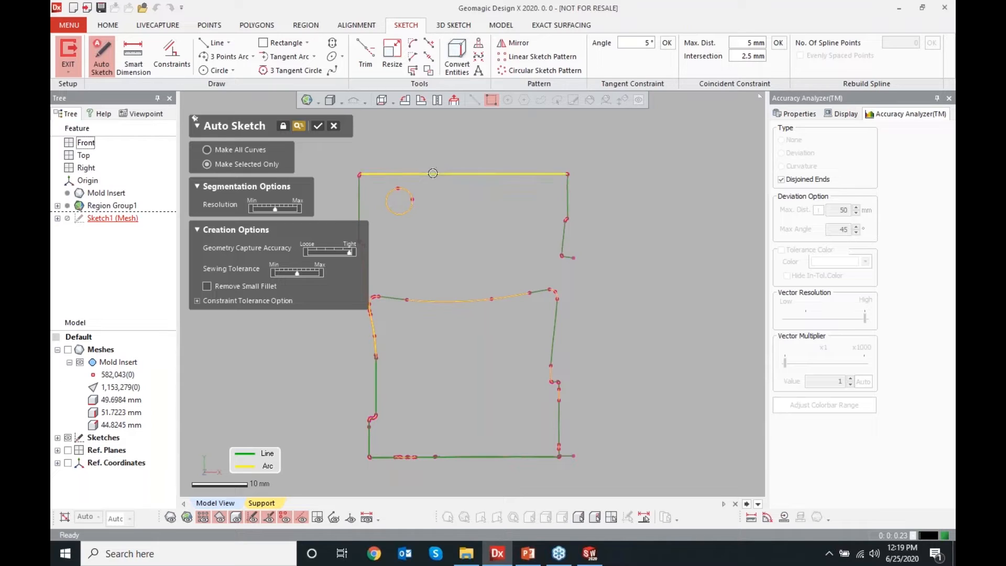
left_click(432, 174)
left_click(359, 209)
left_click(566, 198)
left_click(383, 456)
left_click(370, 444)
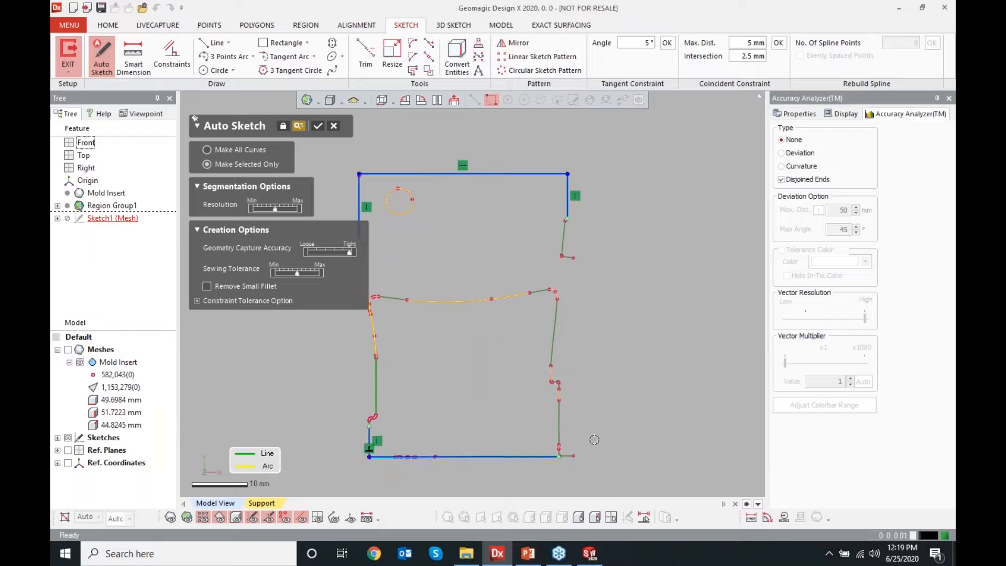
left_click(558, 421)
left_click(376, 392)
scroll(504, 407, "down", 4)
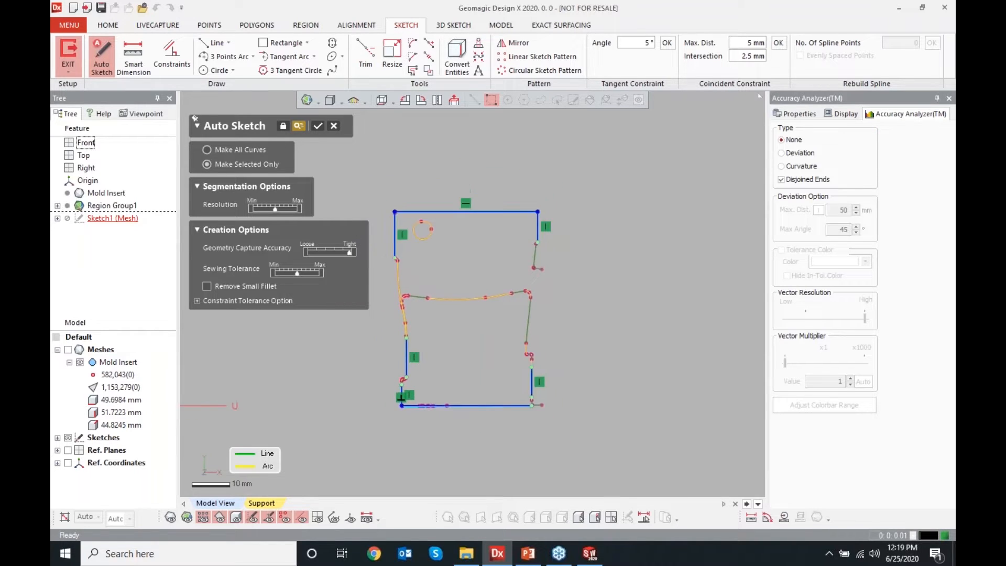
scroll(495, 368, "up", 4)
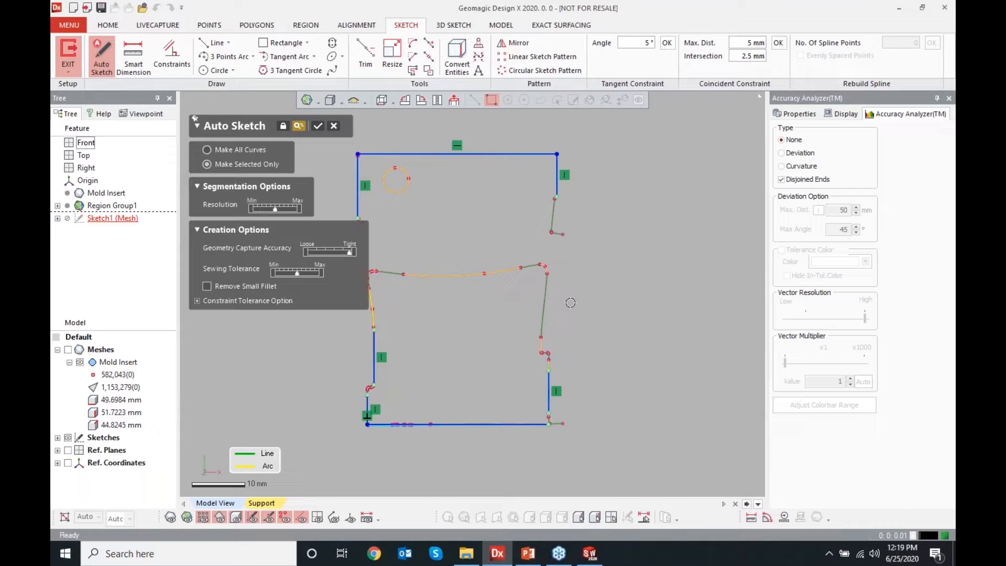
scroll(559, 351, "up", 5)
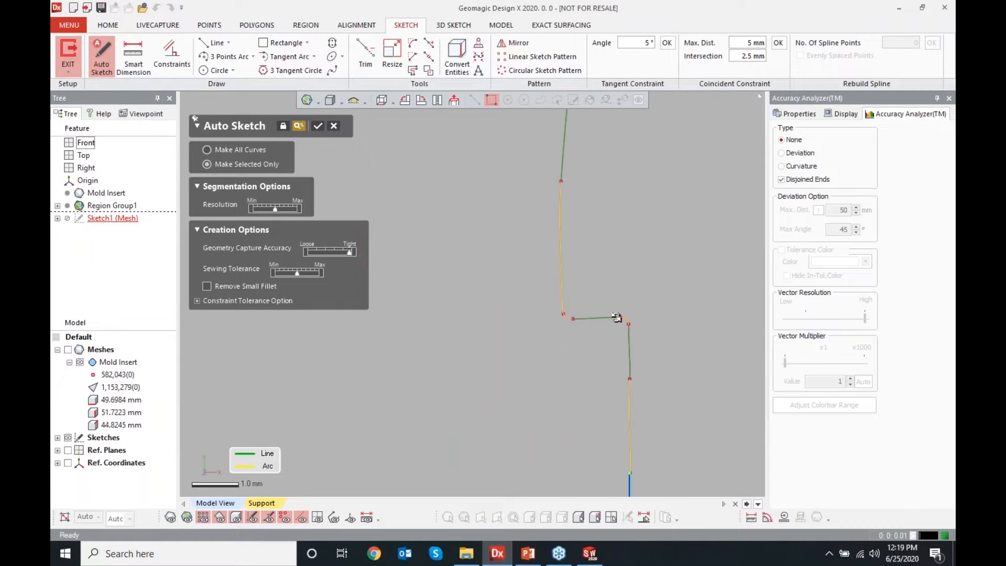
scroll(566, 350, "down", 3)
scroll(565, 350, "down", 5)
scroll(443, 219, "up", 5)
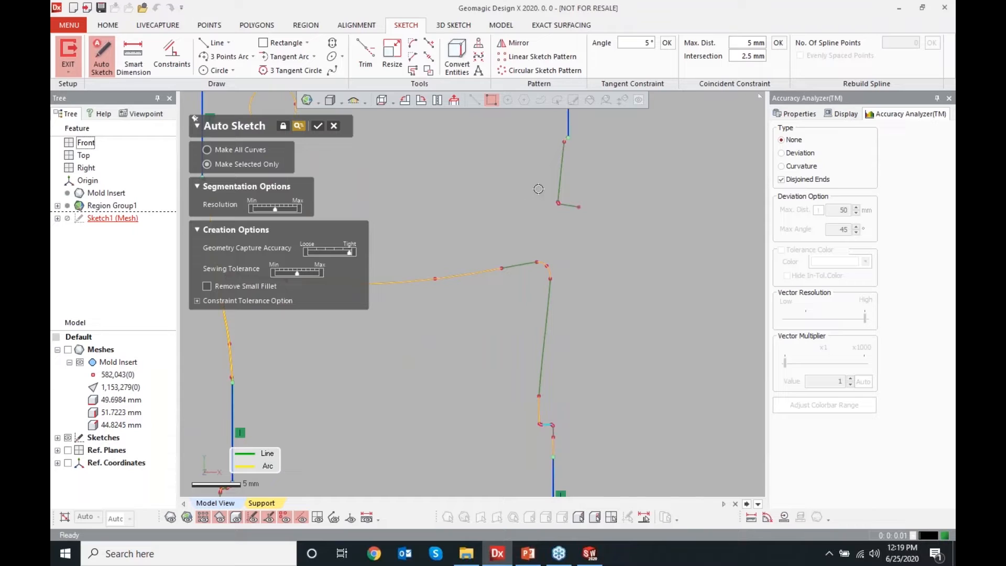
left_click(560, 183)
left_click(318, 126)
Delete the auto-sketched line on the profile's upper right edge
left_click(564, 172)
key("Delete")
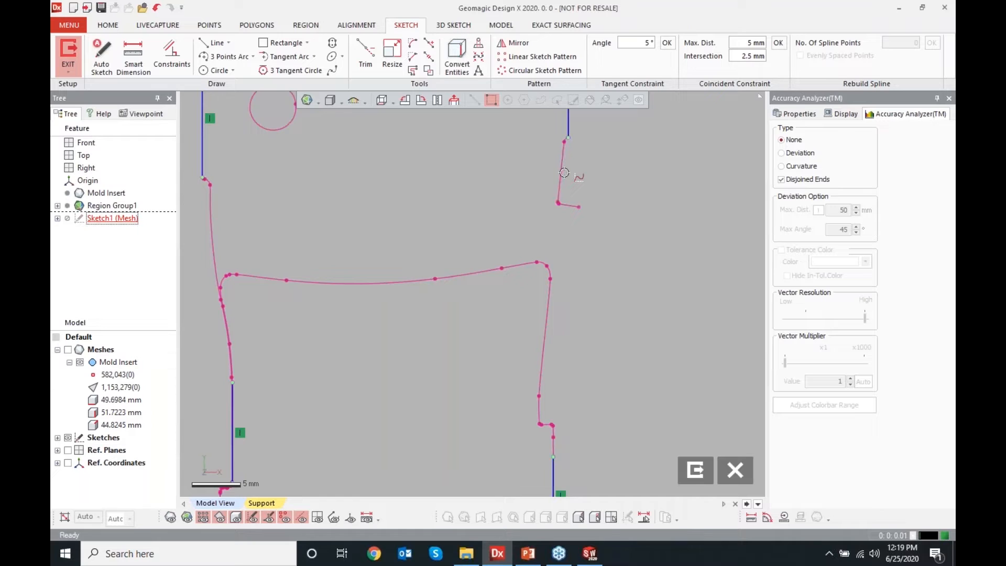
scroll(244, 194, "up", 10)
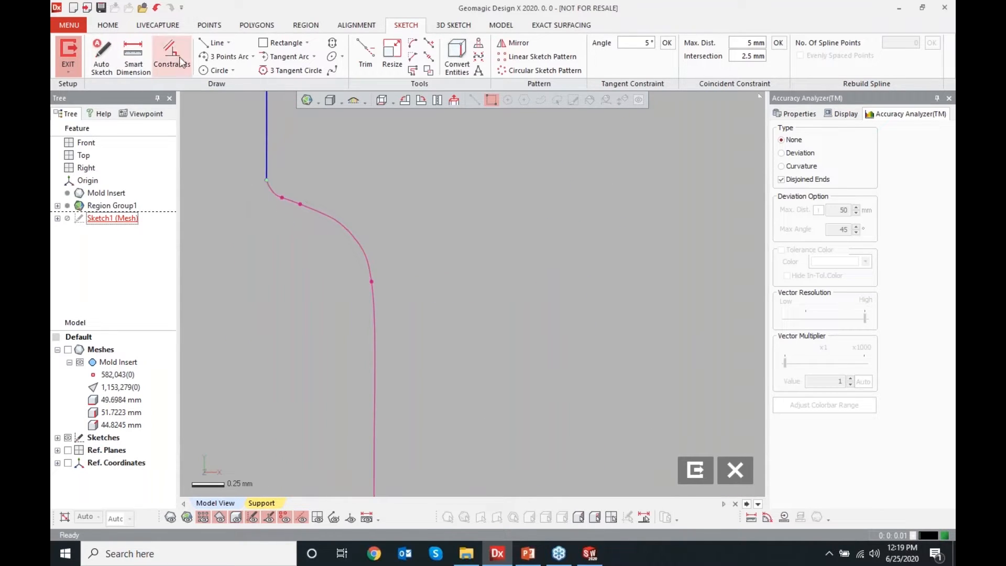
Fit a line to the polyline segment near the profile's upper right edge with the Line tool's Fit Polyline option
left_click(214, 42)
scroll(359, 213, "down", 2)
scroll(367, 231, "up", 2)
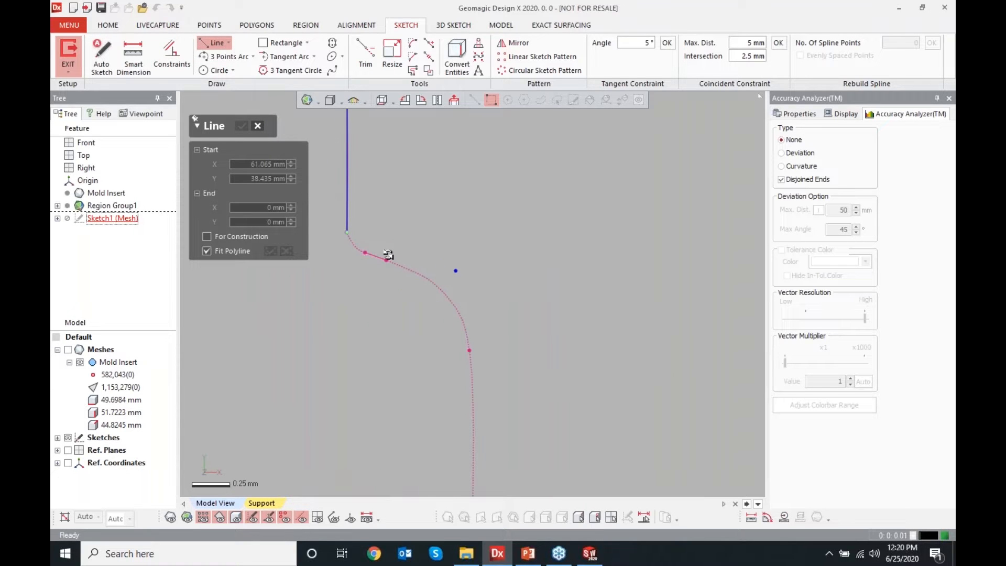
left_click(373, 255)
scroll(597, 252, "down", 8)
scroll(561, 242, "up", 9)
left_click_drag(588, 196, 632, 230)
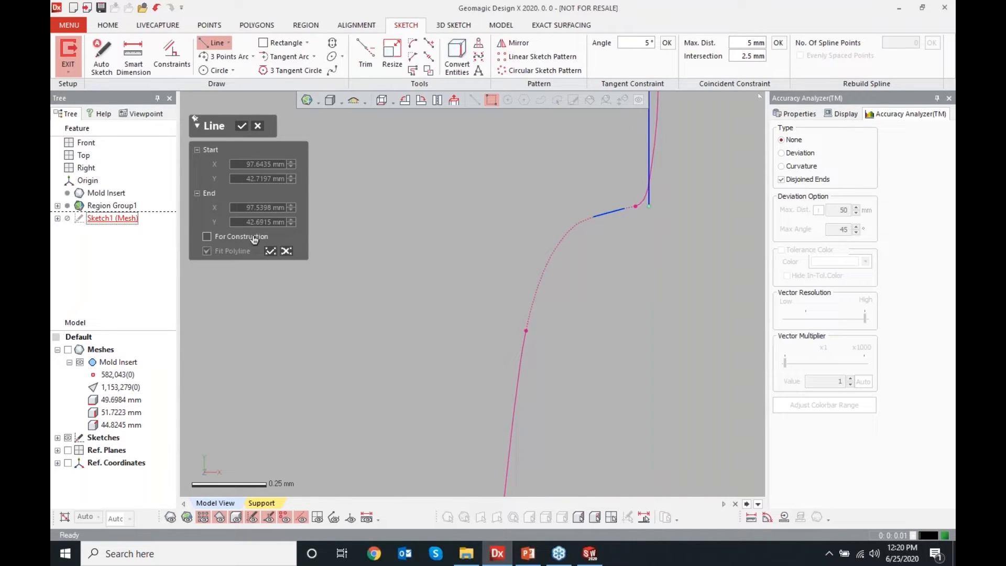
left_click(270, 250)
scroll(470, 255, "down", 3)
scroll(470, 256, "down", 2)
double_click(476, 379)
scroll(448, 247, "down", 4)
scroll(448, 247, "down", 5)
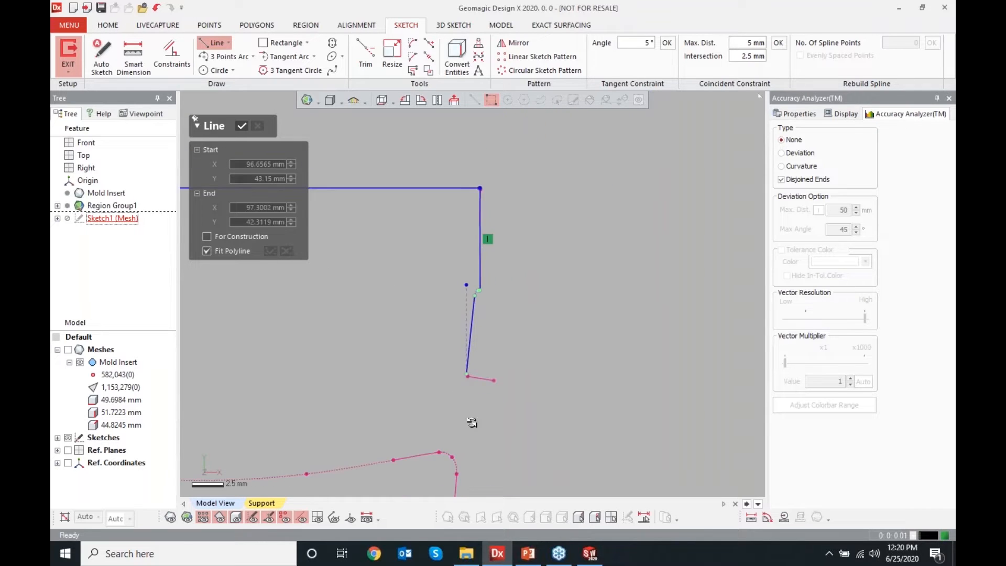
left_click(243, 126)
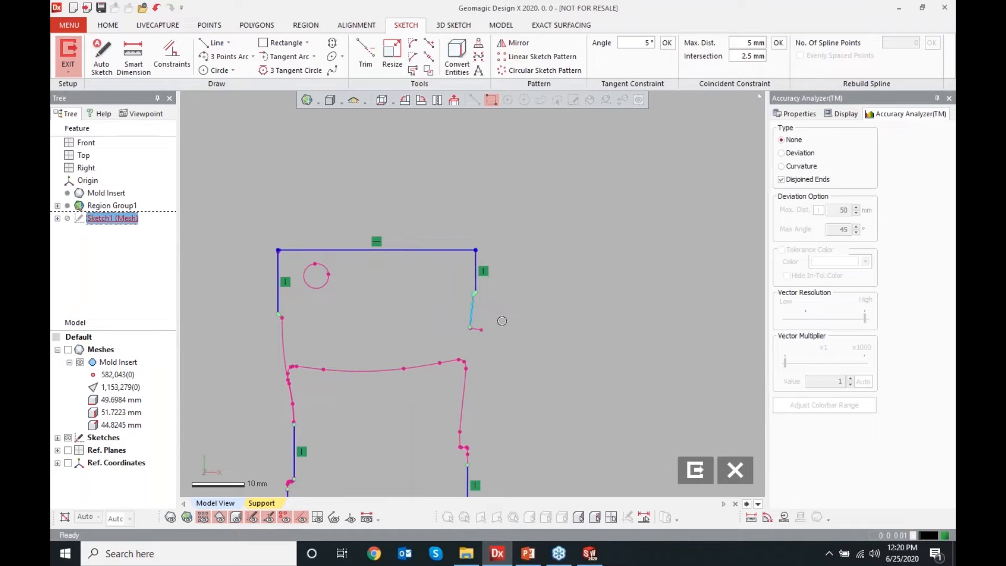
Fit further lines to the polyline segments along the profile's right edge and its small notch
key("ctrl+space")
scroll(411, 359, "up", 3)
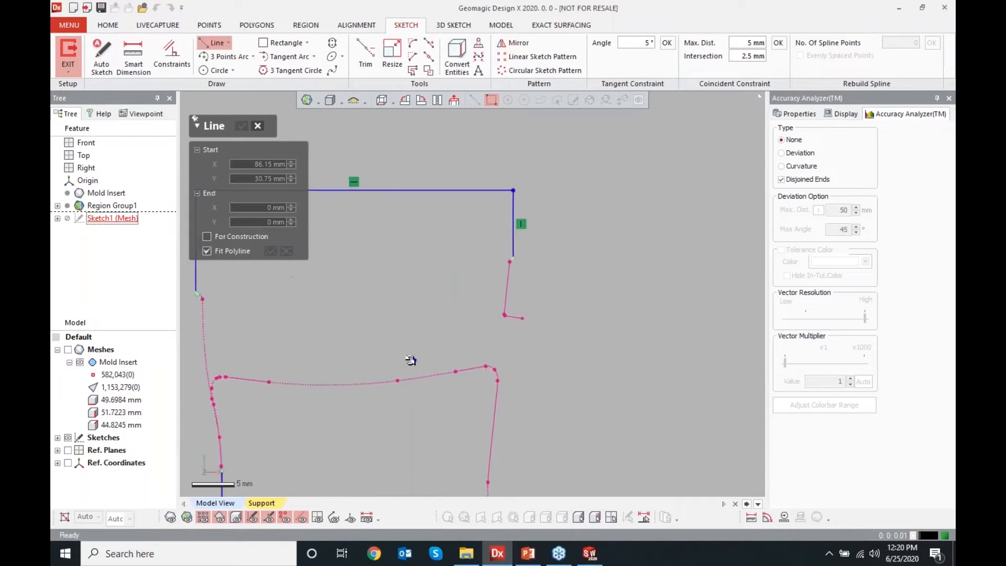
left_click(508, 417)
left_click(522, 280)
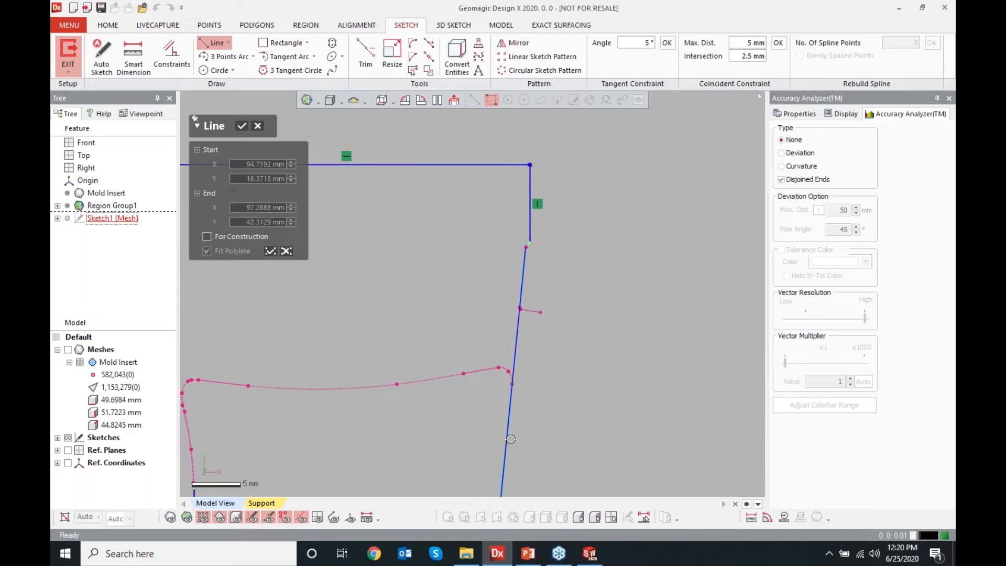
scroll(521, 382, "down", 4)
scroll(487, 418, "up", 3)
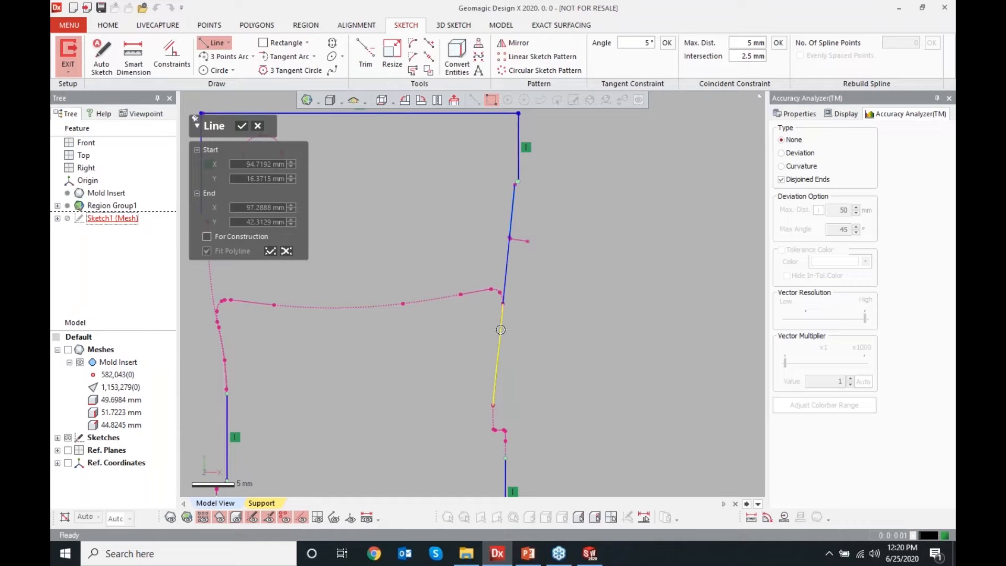
scroll(487, 388, "up", 3)
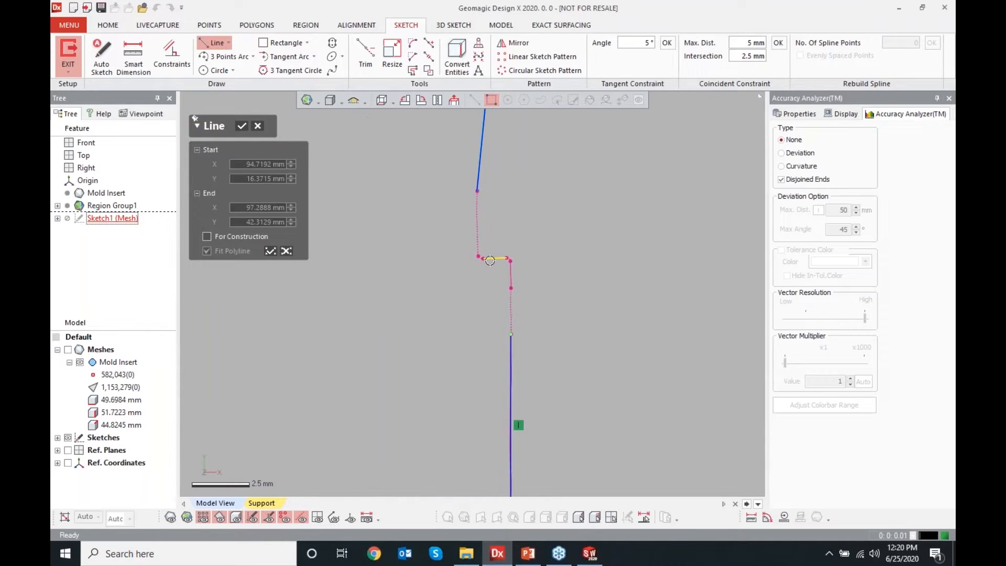
double_click(467, 330)
key("ctrl+z")
left_click(493, 255)
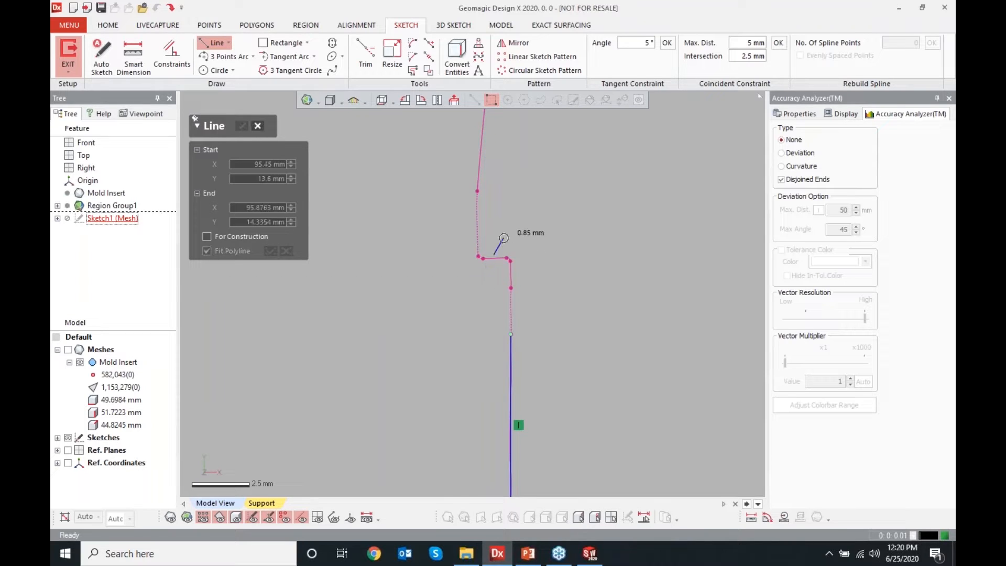
key("Escape")
double_click(498, 256)
scroll(498, 285, "down", 3)
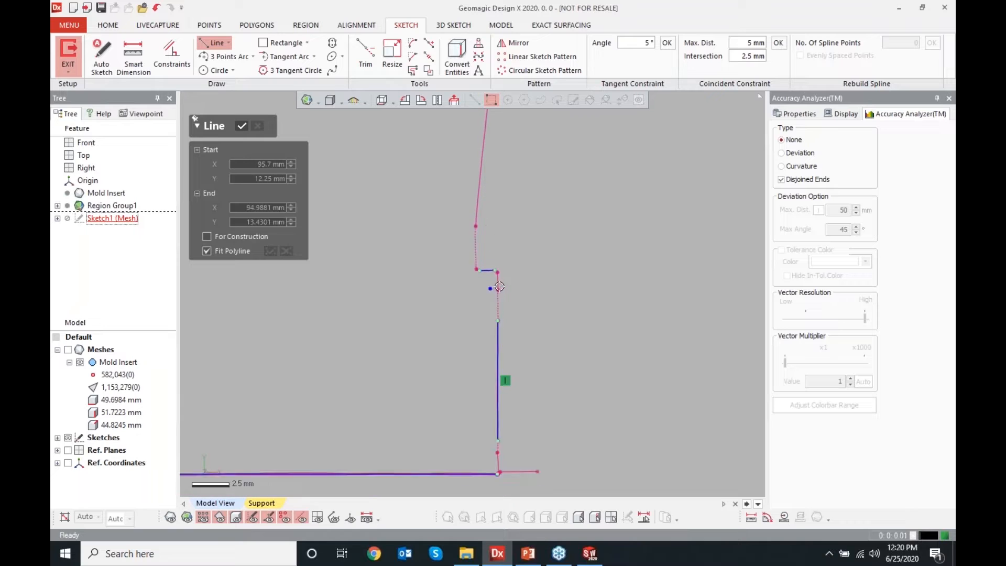
double_click(490, 189)
scroll(478, 191, "down", 3)
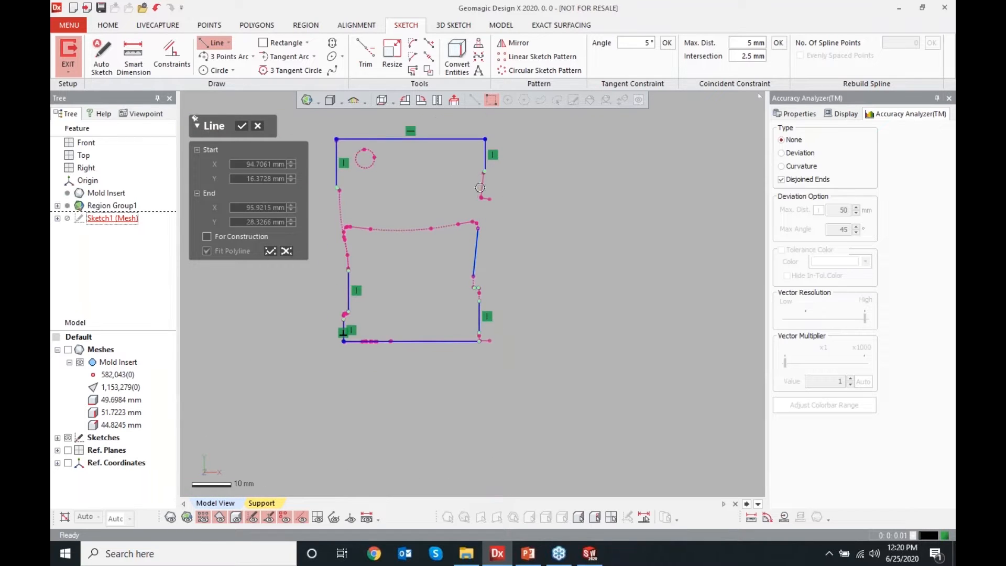
left_click(270, 250)
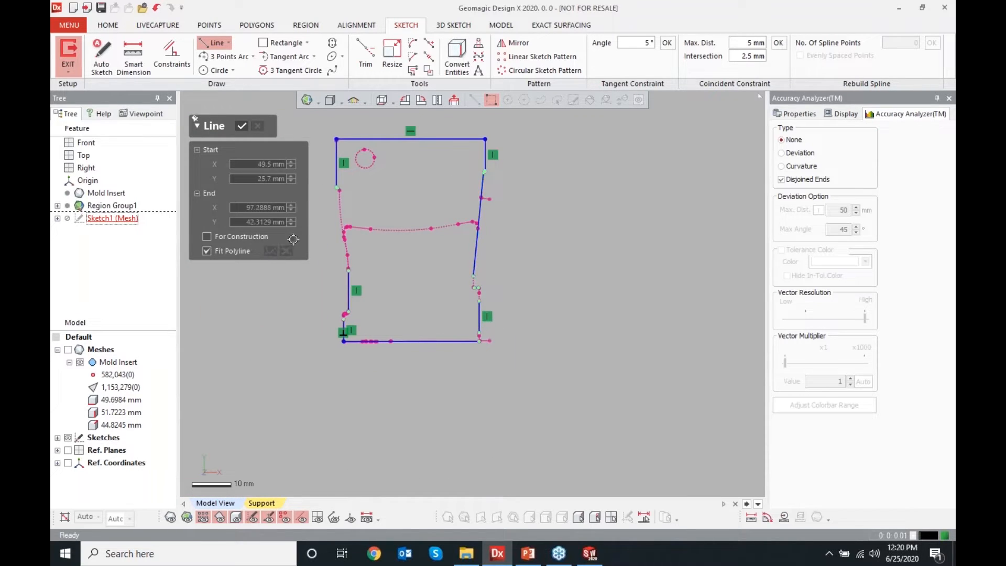
scroll(386, 212, "up", 2)
scroll(440, 195, "up", 5)
scroll(481, 251, "down", 4)
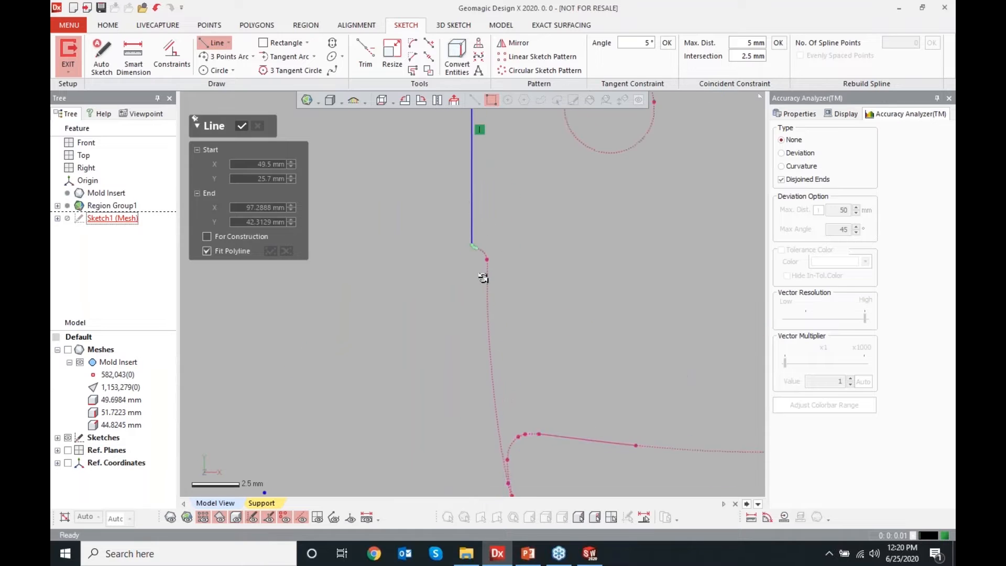
scroll(517, 407, "down", 3)
scroll(499, 449, "up", 3)
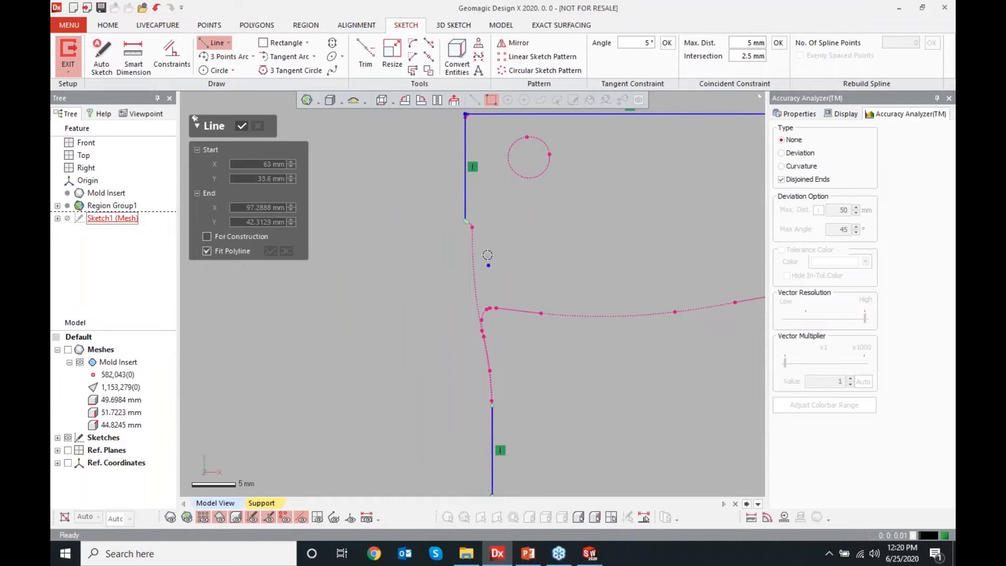
left_click(242, 126)
Fit a 3 Points Arc to the curved polyline segment on the profile's upper left edge
left_click(226, 56)
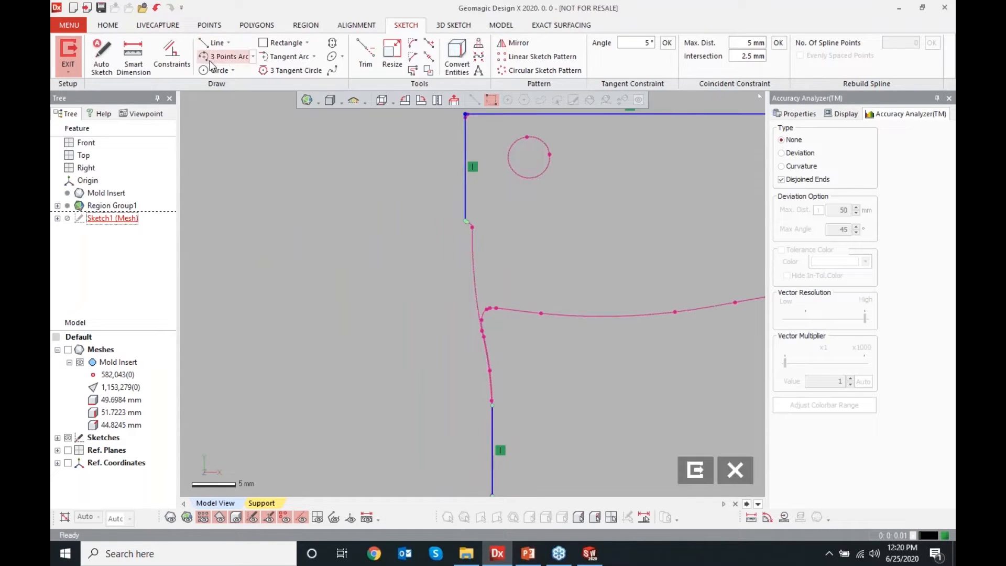
left_click(473, 269)
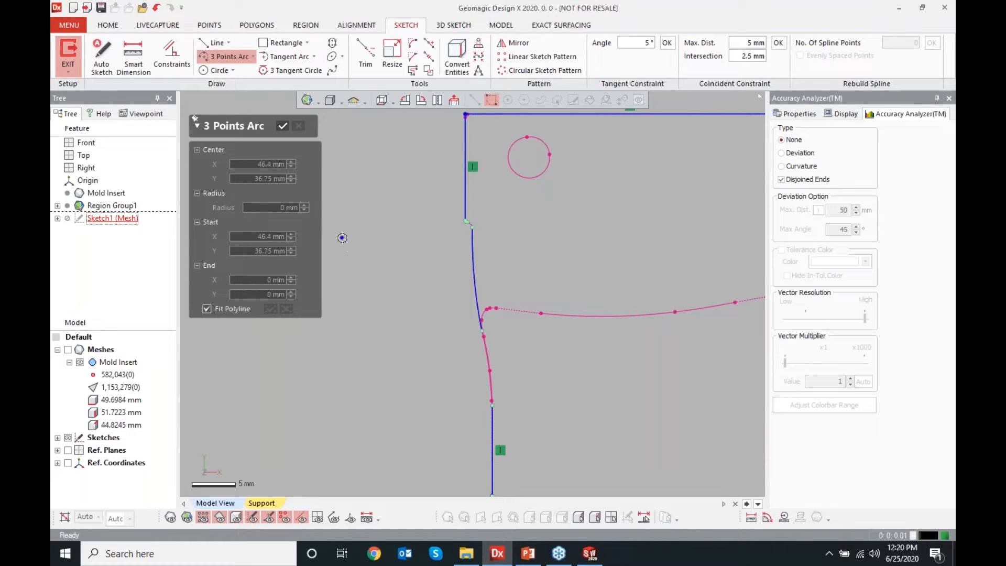
left_click(282, 126)
Fit a short line to the small step polyline on the profile's left edge
scroll(431, 308, "down", 3)
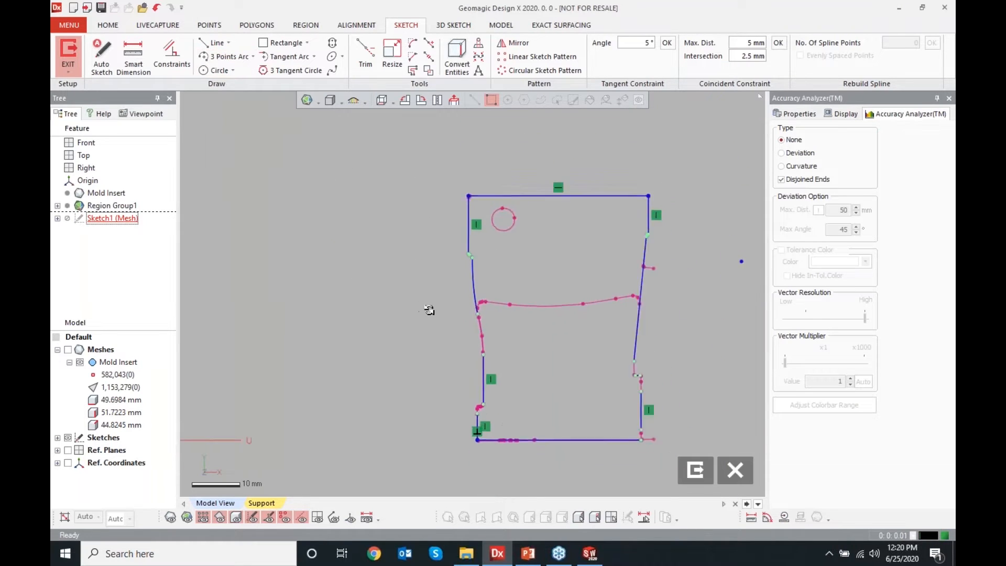
scroll(629, 342, "up", 1)
scroll(427, 419, "up", 8)
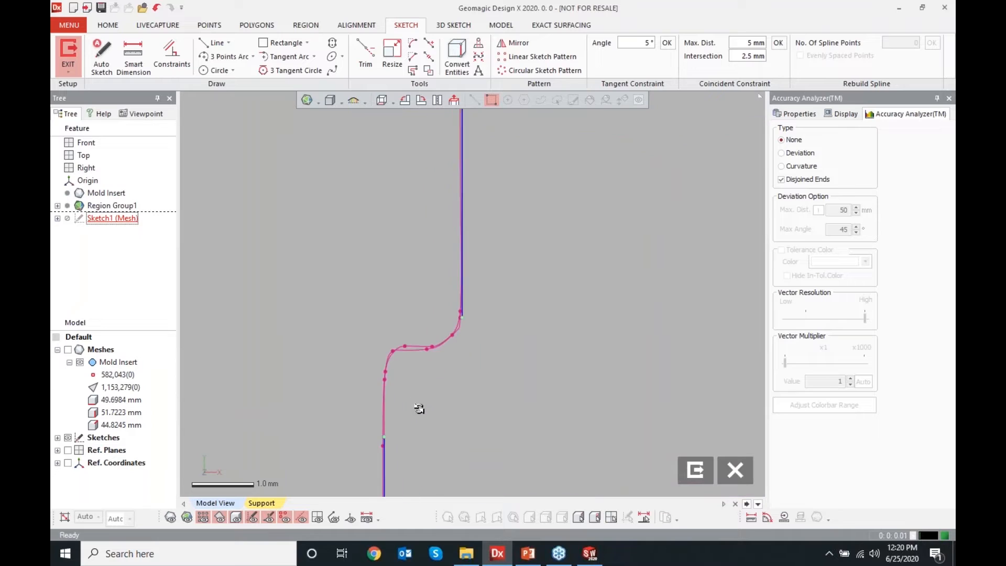
left_click(215, 42)
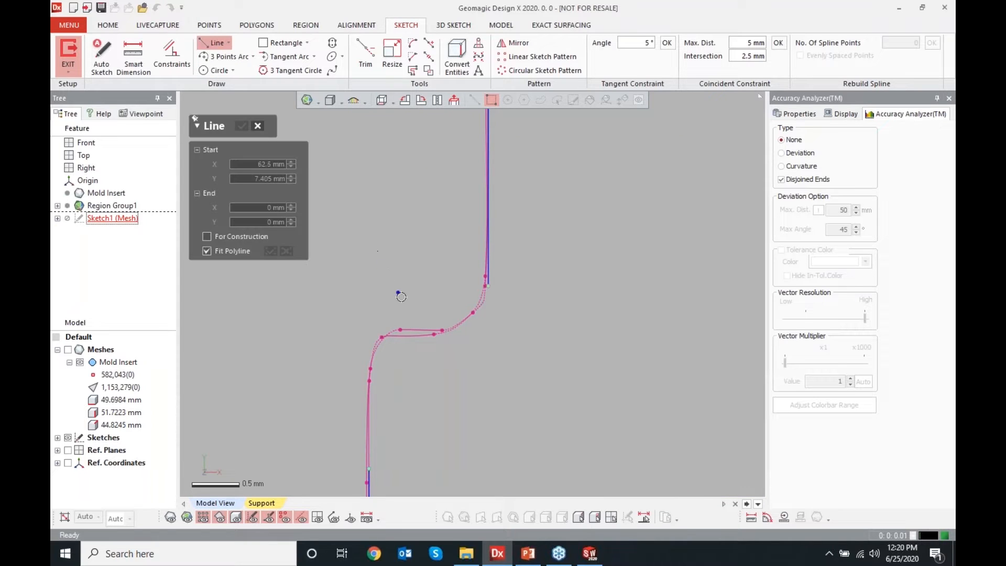
left_click(415, 331)
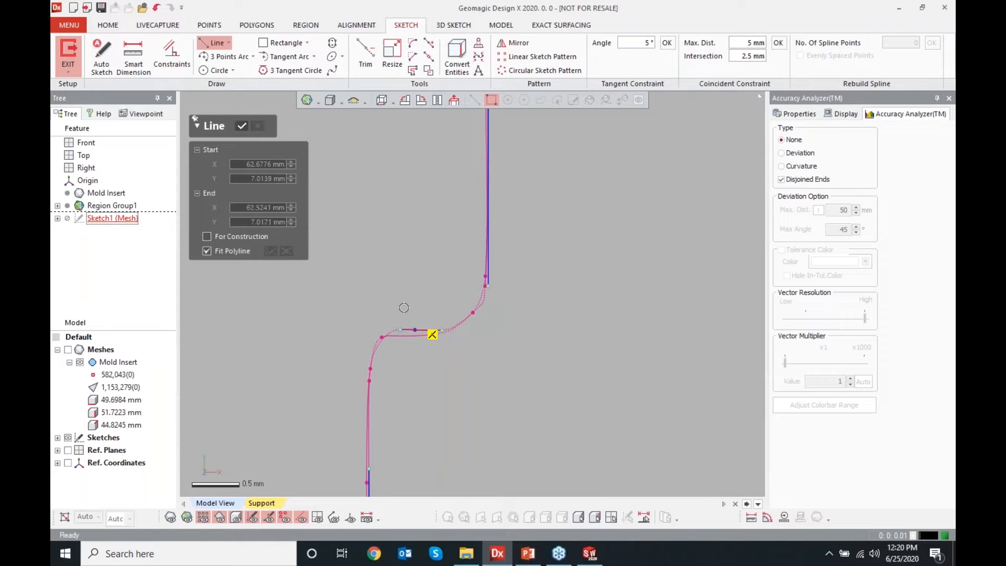
left_click(241, 126)
scroll(348, 198, "down", 10)
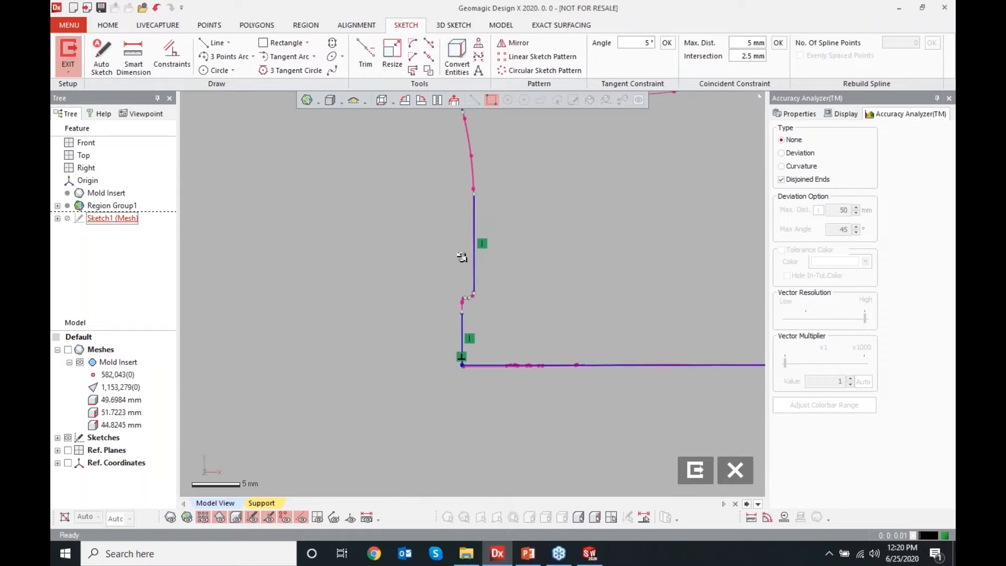
scroll(578, 232, "down", 2)
scroll(540, 180, "up", 3)
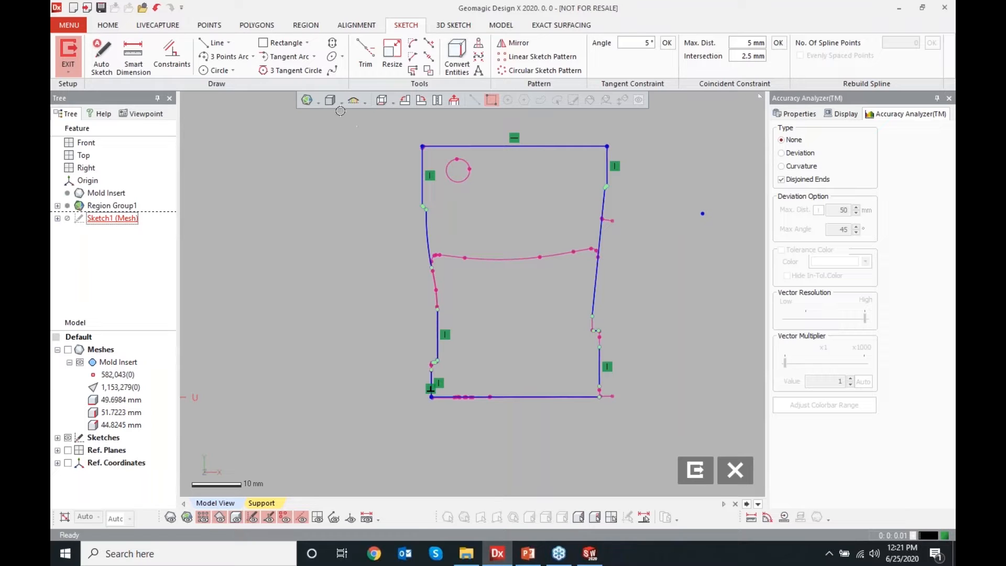
Corner trim the upper left arc against its adjoining lines on the profile's left edge
left_click(365, 53)
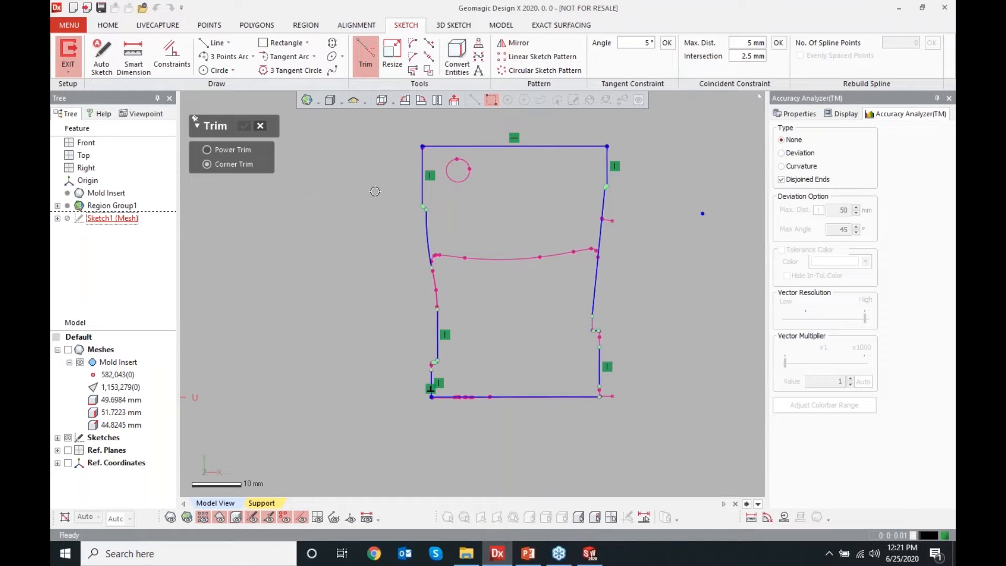
scroll(447, 195, "up", 10)
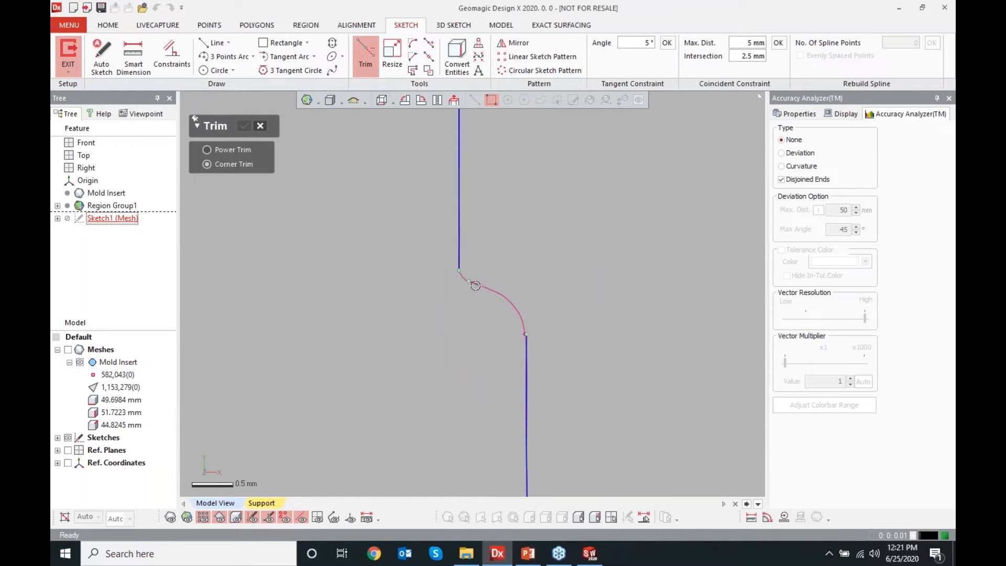
left_click(477, 284)
left_click(526, 343)
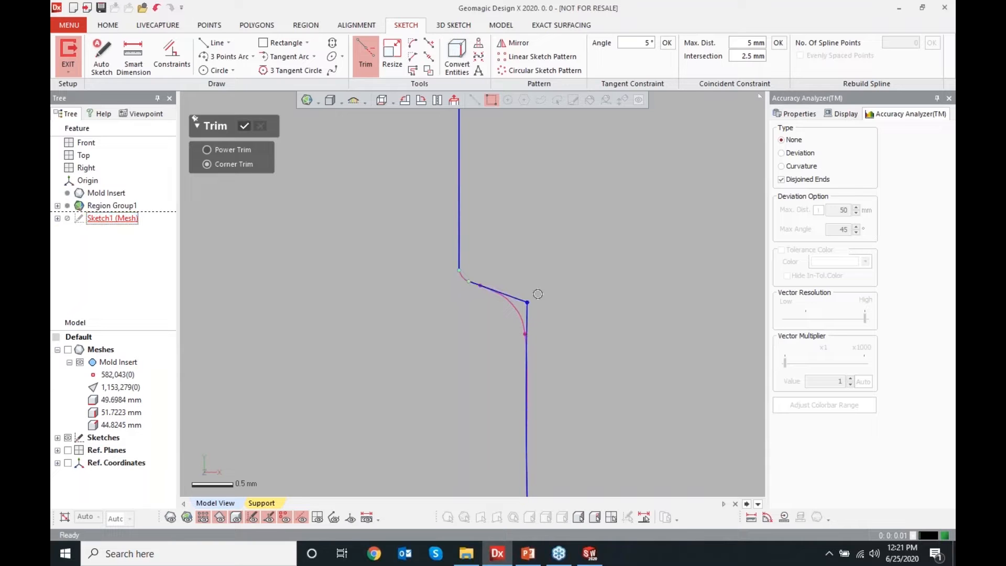
left_click(484, 287)
left_click(460, 248)
scroll(498, 327, "down", 3)
scroll(498, 328, "down", 7)
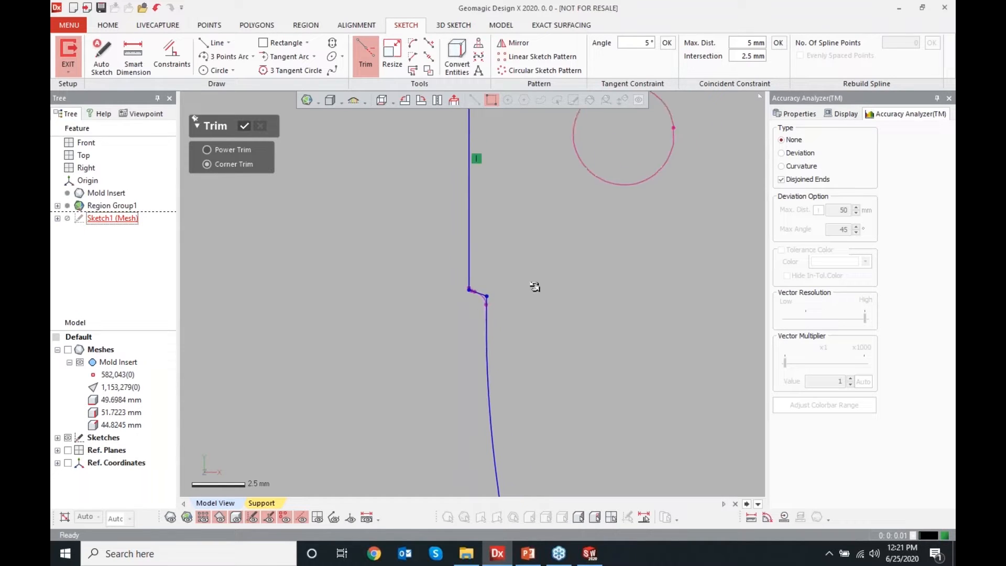
scroll(571, 301, "up", 5)
scroll(571, 301, "up", 6)
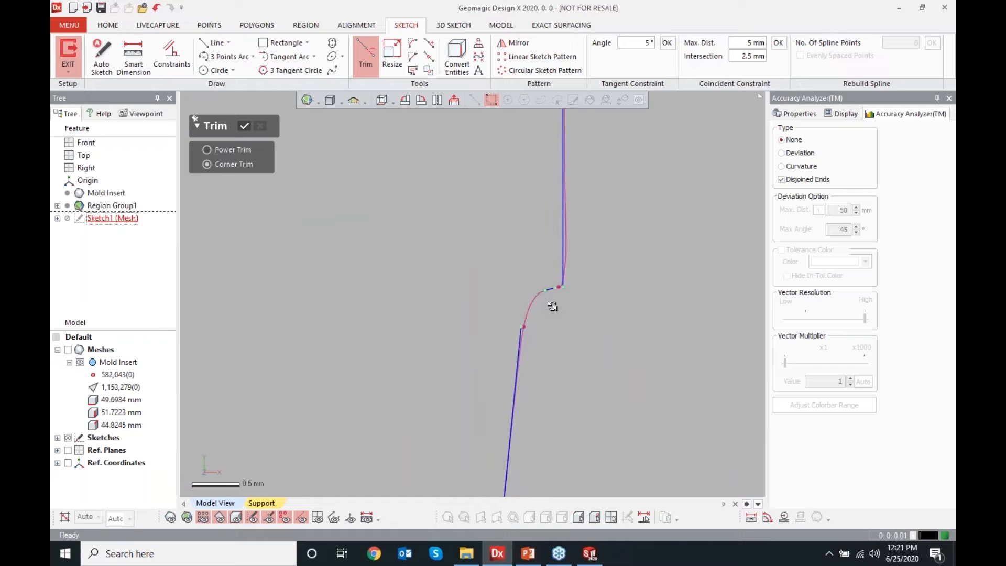
left_click(556, 270)
left_click(483, 367)
Fit a line to the short vertical polyline segment at the profile's right notch with Fit Polyline
scroll(470, 240, "down", 2)
scroll(470, 239, "down", 6)
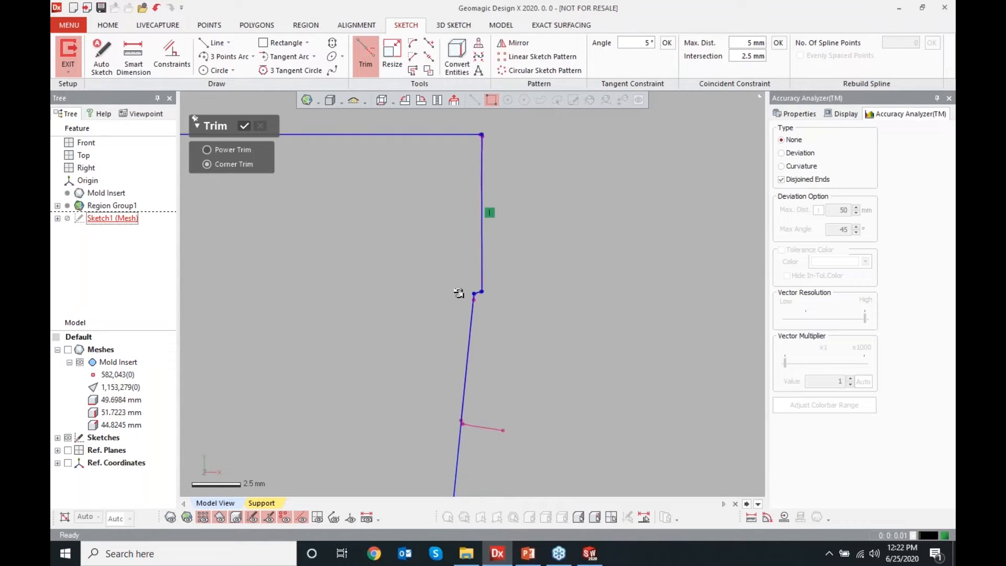
scroll(456, 406, "up", 4)
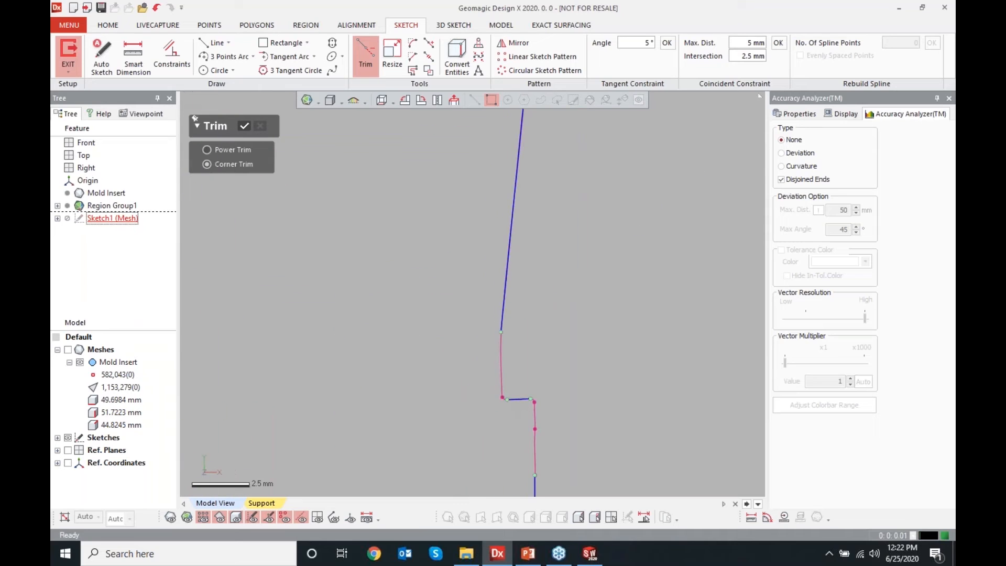
left_click(519, 399)
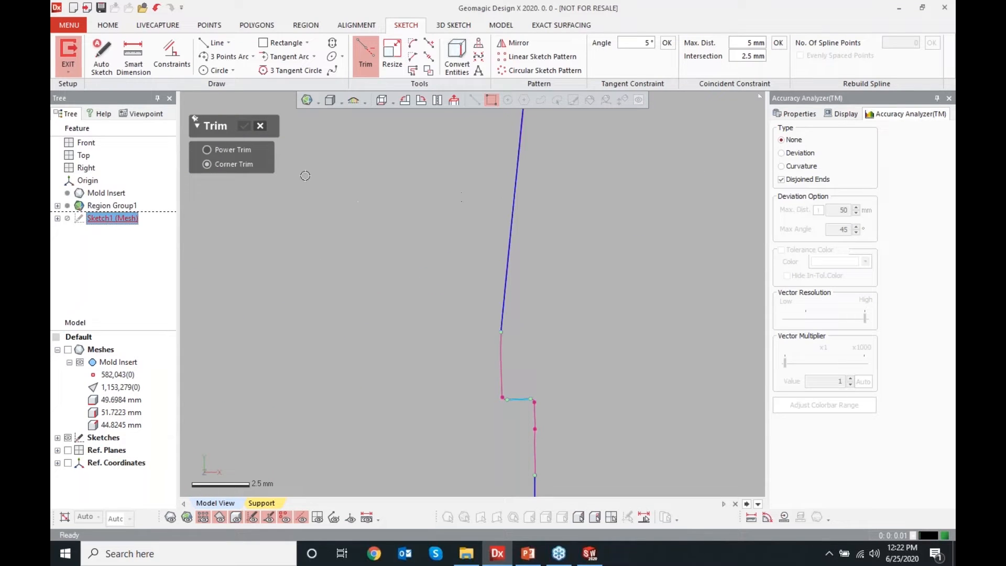
left_click(215, 42)
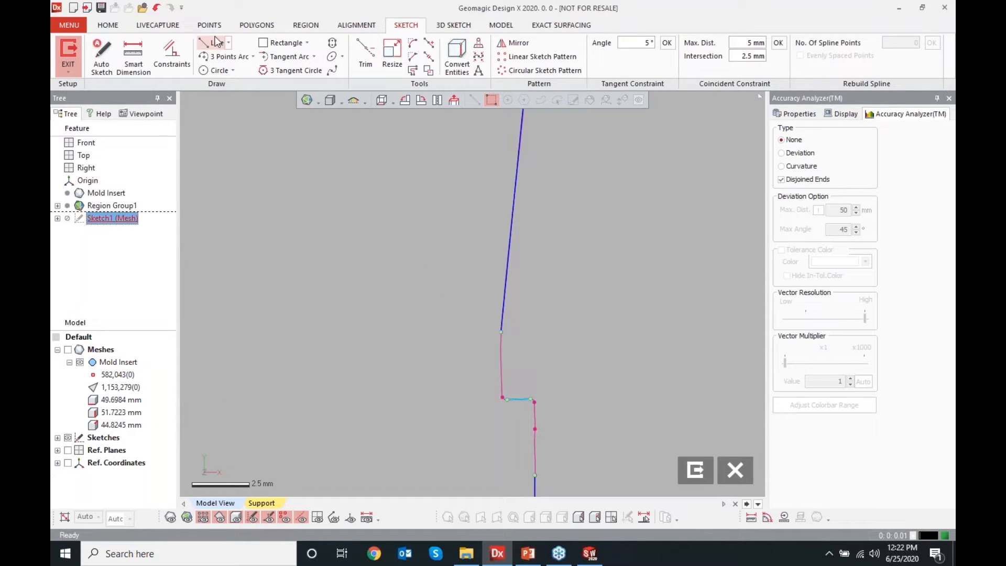
left_click(501, 361)
left_click(503, 451)
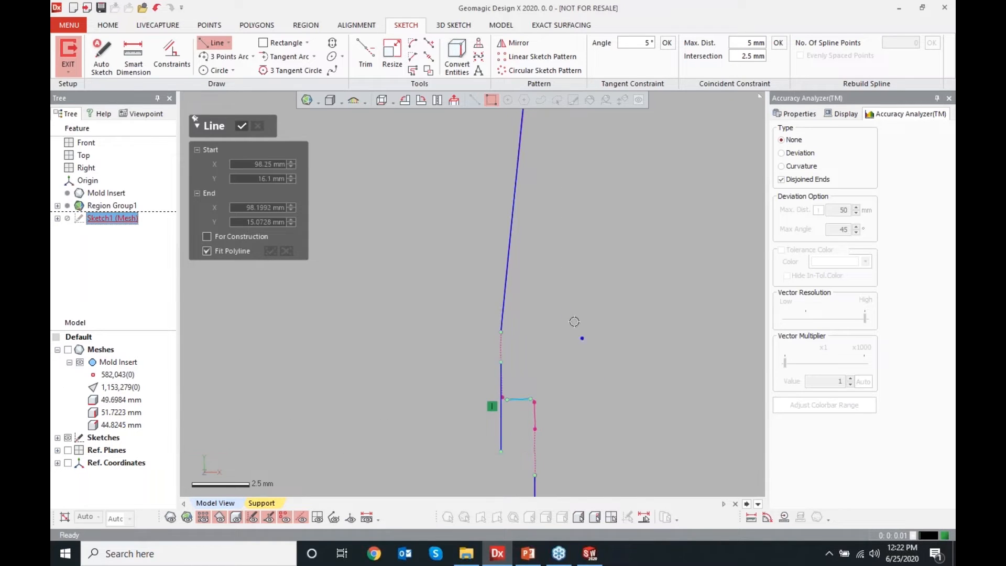
key("Escape")
Corner trim the lines at the right notch and at the profile's lower right corner
left_click(363, 60)
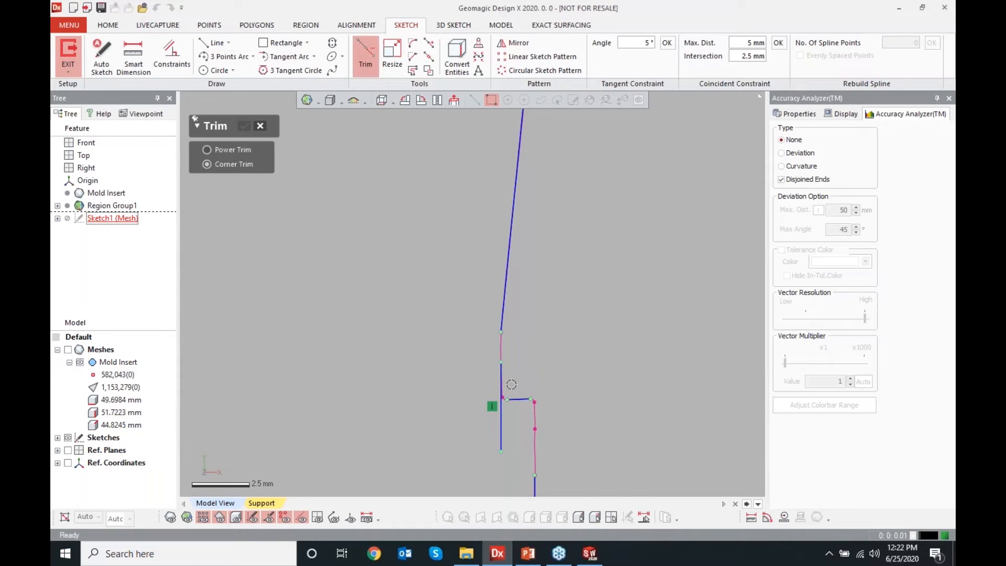
left_click(504, 297)
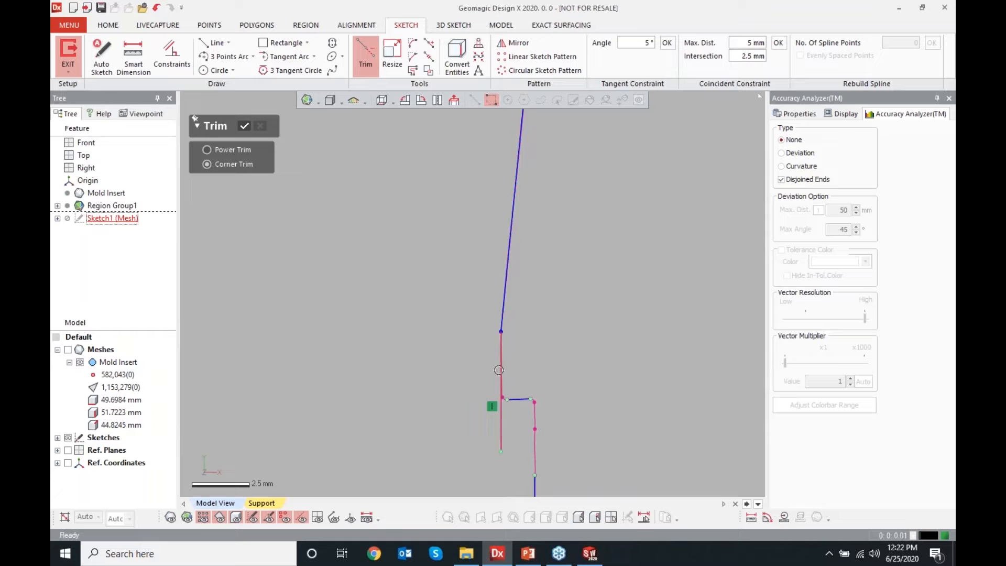
left_click(520, 399)
scroll(526, 352, "down", 2)
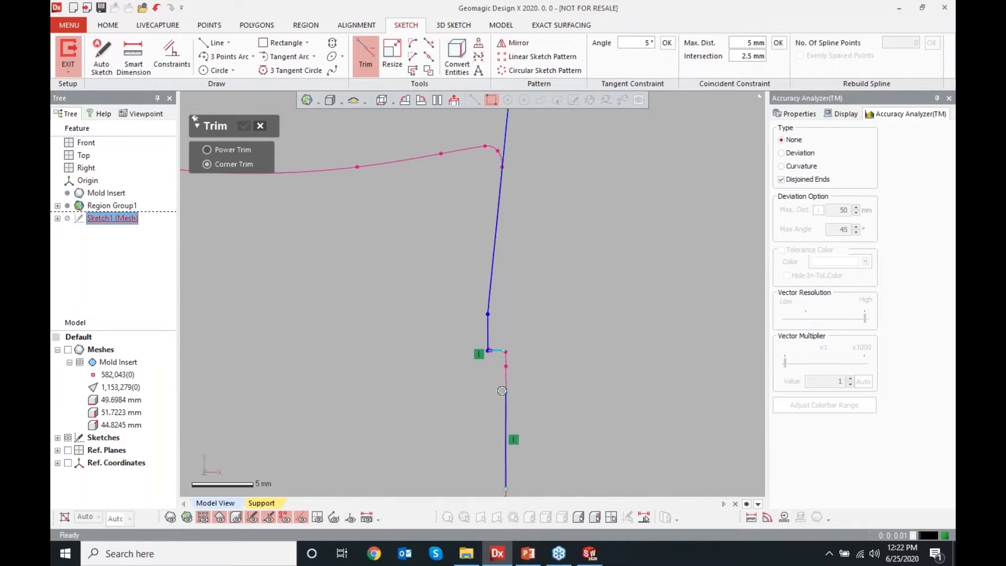
scroll(493, 367, "down", 2)
left_click(490, 370)
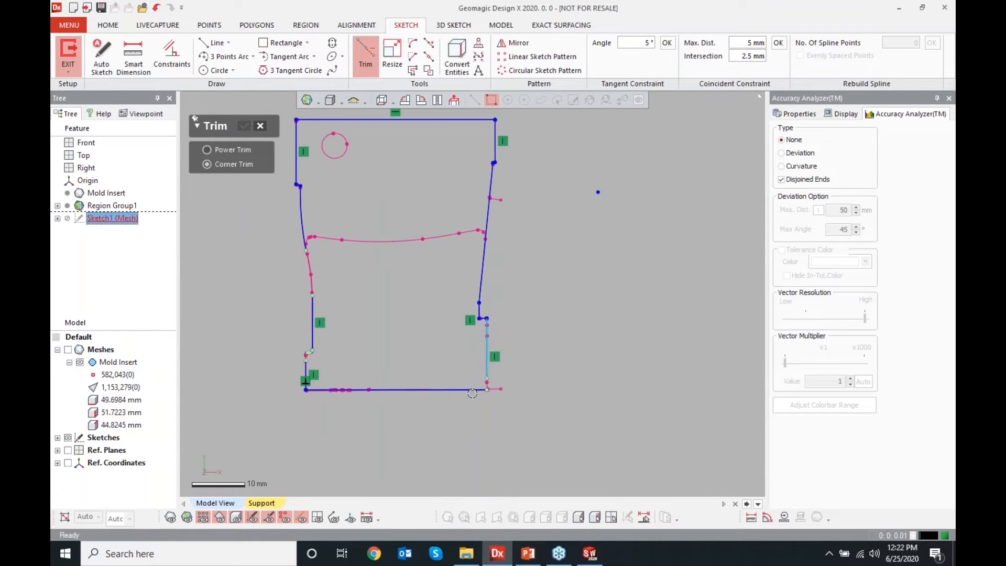
left_click(447, 389)
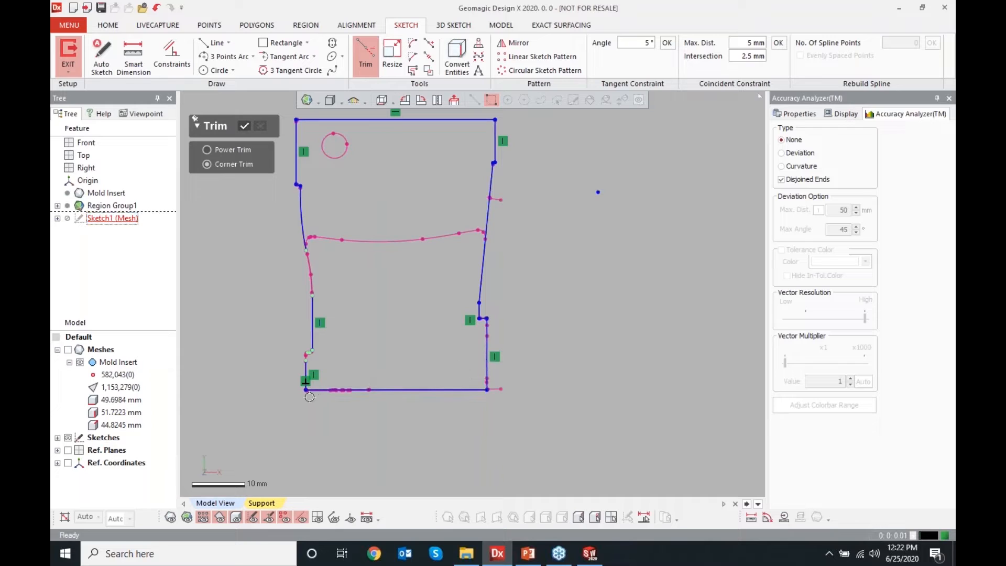
Corner trim the lines at the left edge's step and remaining corners, then accept the trims
scroll(310, 374, "up", 4)
scroll(294, 360, "up", 3)
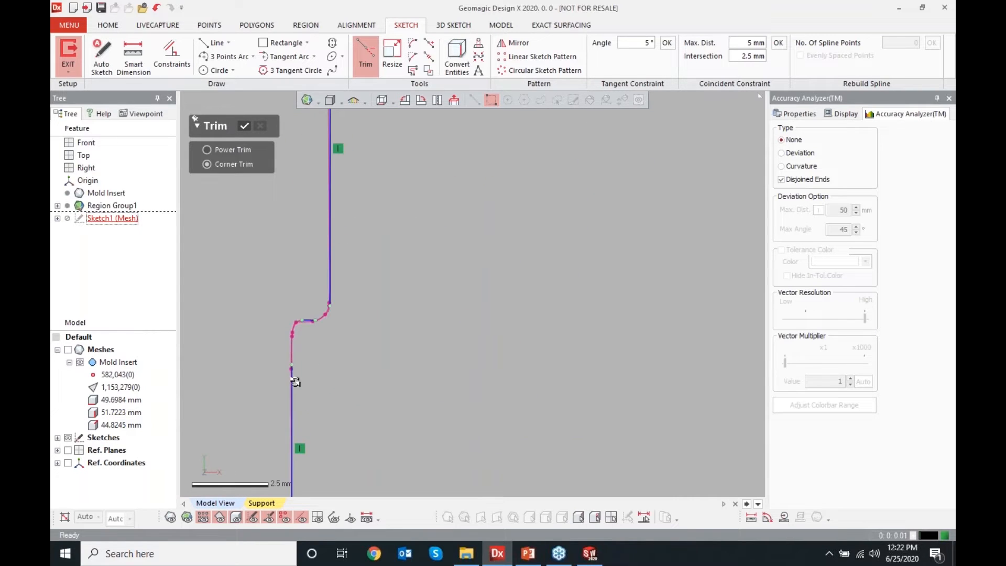
left_click(291, 387)
left_click(306, 321)
left_click(307, 321)
left_click(330, 288)
scroll(348, 350, "down", 8)
scroll(438, 183, "up", 4)
left_click(446, 203)
left_click(465, 321)
left_click(244, 130)
Fillet the corner between the two lines on the profile's left edge with a radius of about 30 mm
scroll(400, 276, "down", 6)
scroll(458, 327, "up", 8)
scroll(458, 327, "up", 3)
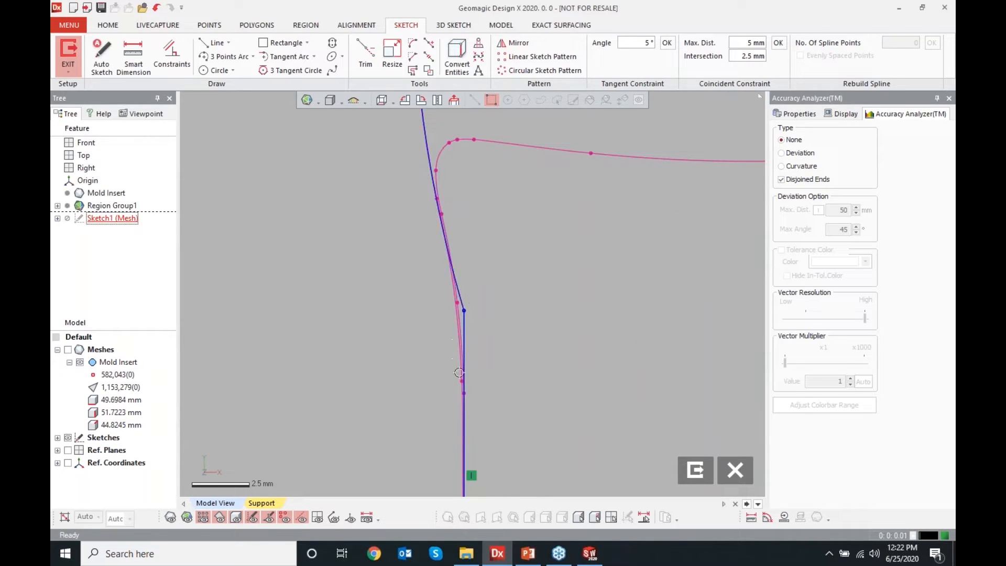
left_click(461, 392)
left_click(412, 48)
scroll(462, 276, "down", 3)
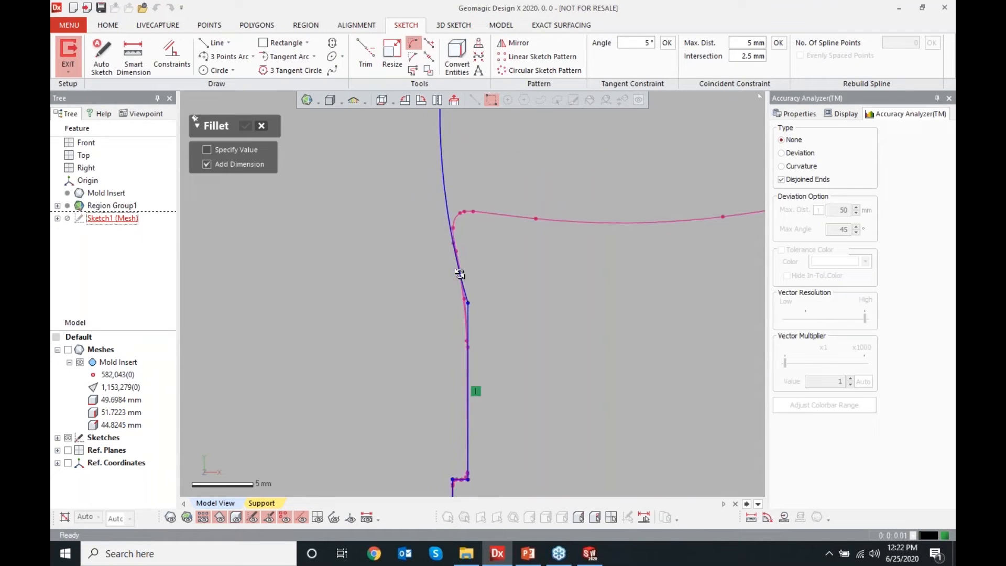
left_click(461, 269)
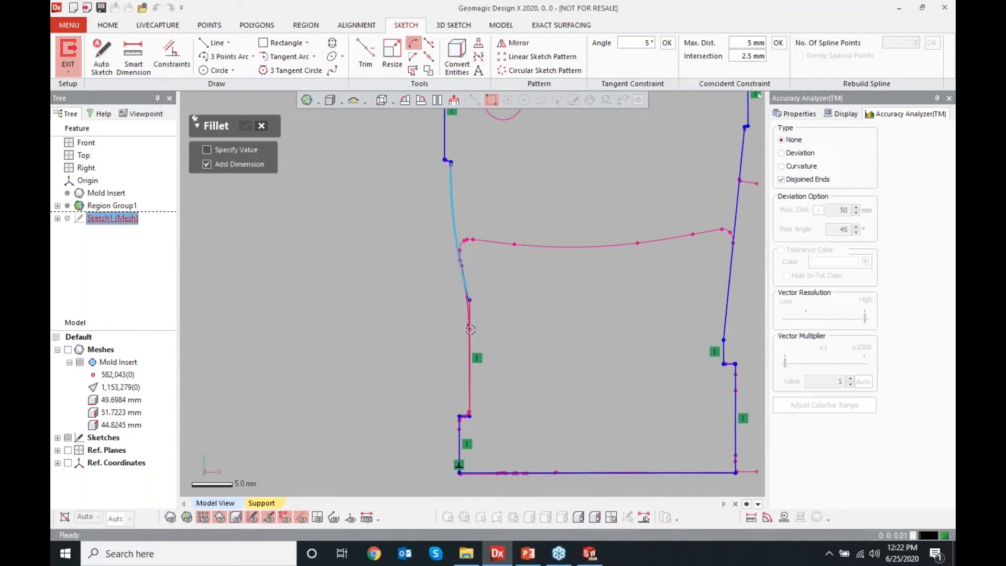
scroll(471, 327, "up", 6)
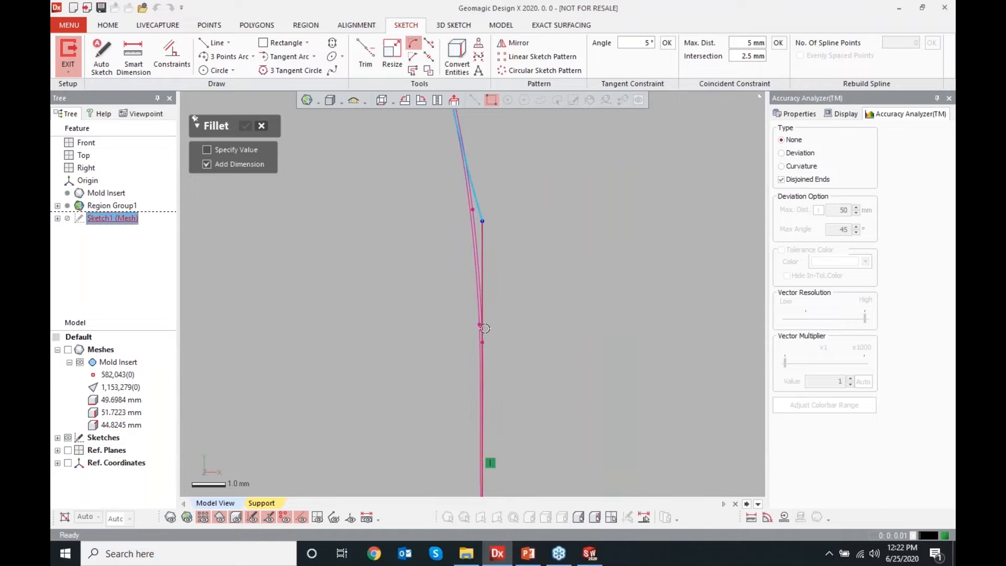
left_click(481, 317)
left_click_drag(477, 257, 474, 344)
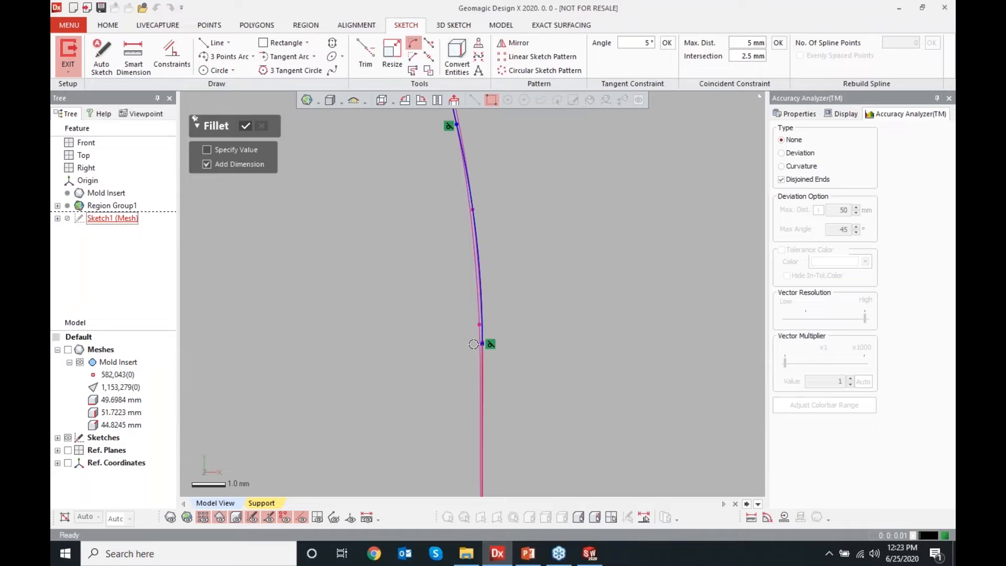
mouse_move(474, 344)
left_mouse_down()
mouse_move(473, 293)
mouse_move(454, 442)
mouse_move(480, 330)
mouse_move(476, 262)
mouse_move(463, 351)
left_mouse_up()
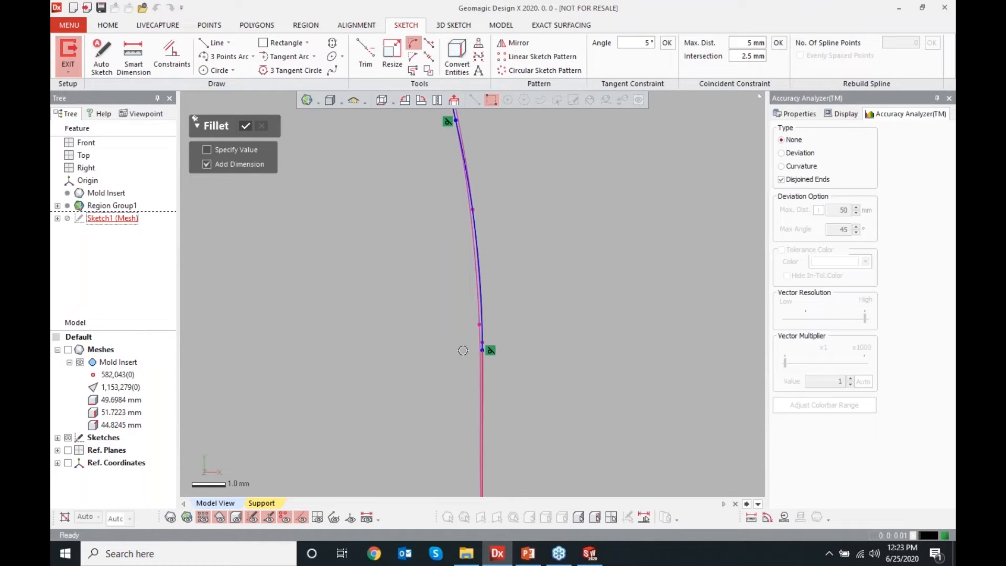
mouse_move(463, 350)
left_mouse_down()
mouse_move(471, 316)
mouse_move(468, 350)
left_mouse_up()
scroll(599, 376, "down", 5)
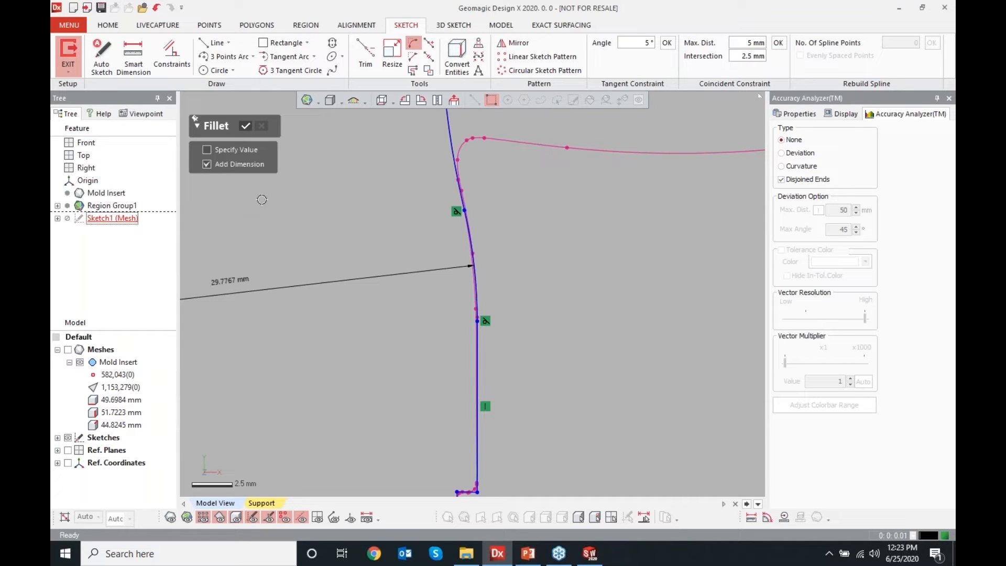
left_click(244, 128)
Set the fillet radius dimension to 30 mm
scroll(583, 299, "down", 5)
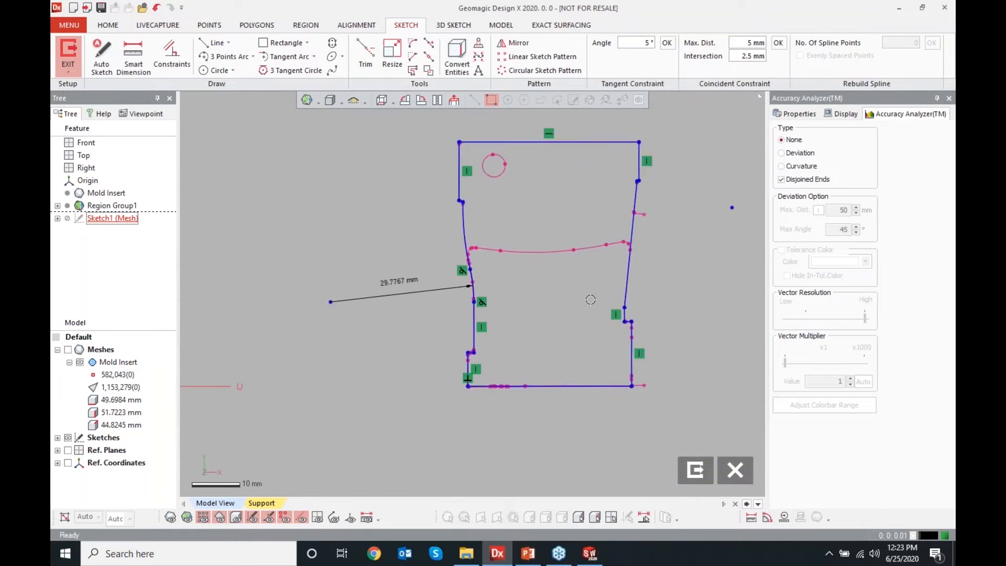
scroll(571, 205, "up", 2)
double_click(341, 321)
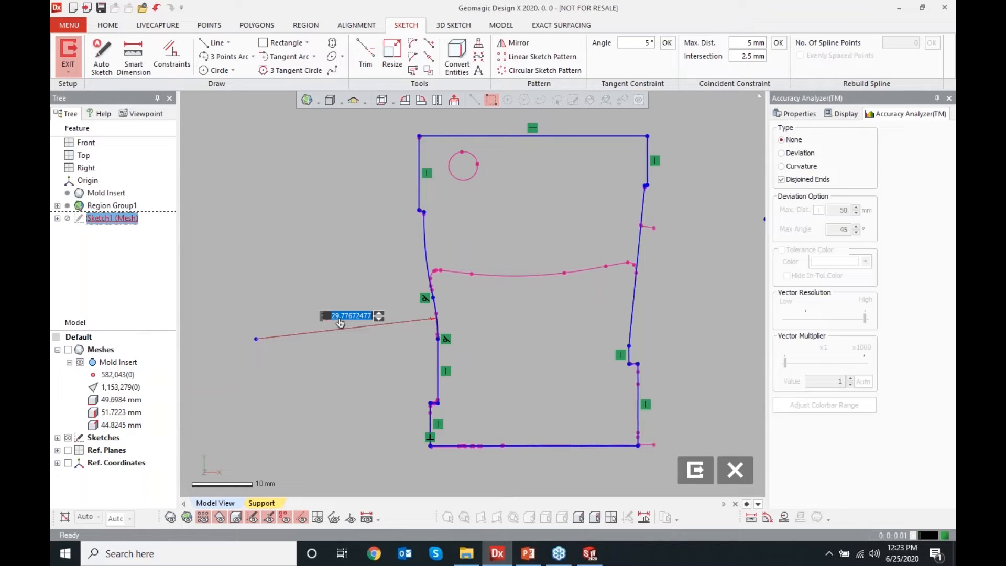
type("30")
key("Return")
Add a Smart Dimension for the profile's height between its top and bottom lines
left_click(138, 65)
left_click(475, 134)
left_click(475, 443)
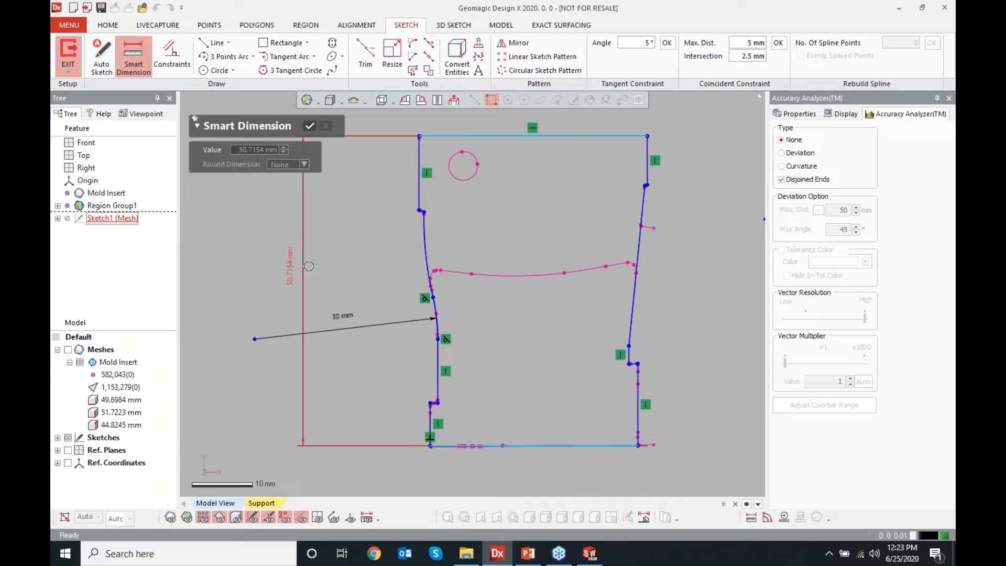
left_click(324, 267)
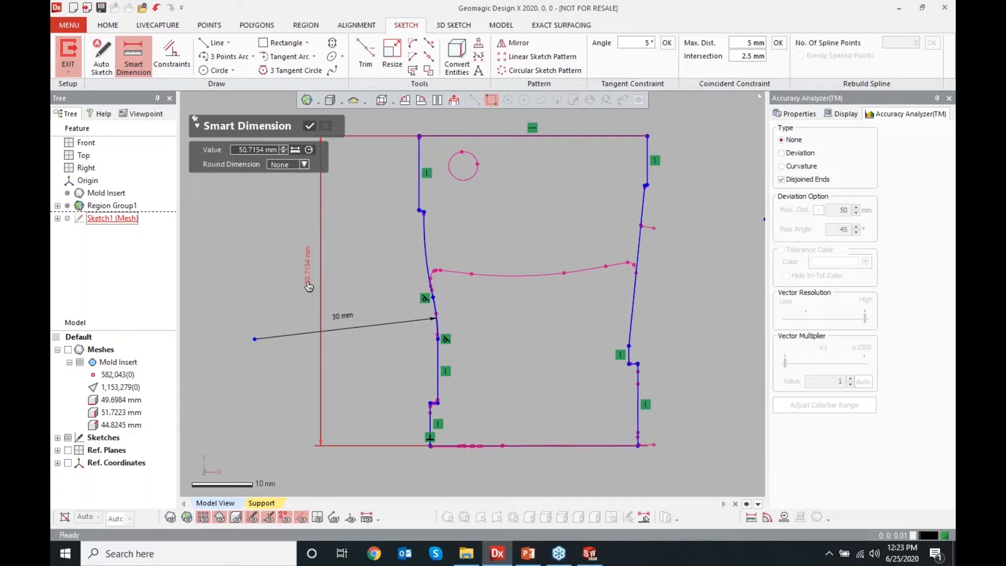
left_click(309, 286)
left_click(310, 126)
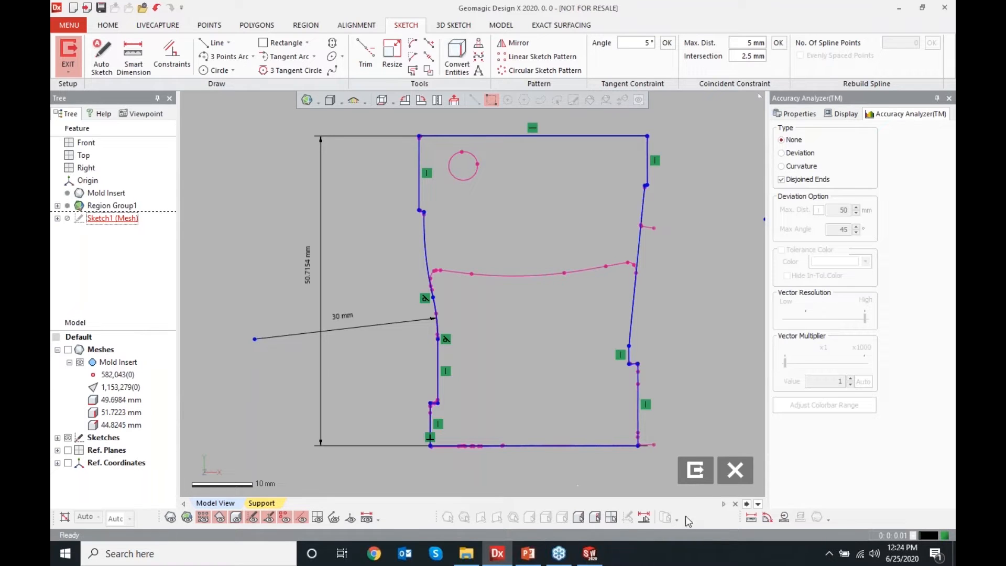
Exit the sketch and revolve its profile using the Both Directions method
left_click(695, 470)
right_click(263, 264)
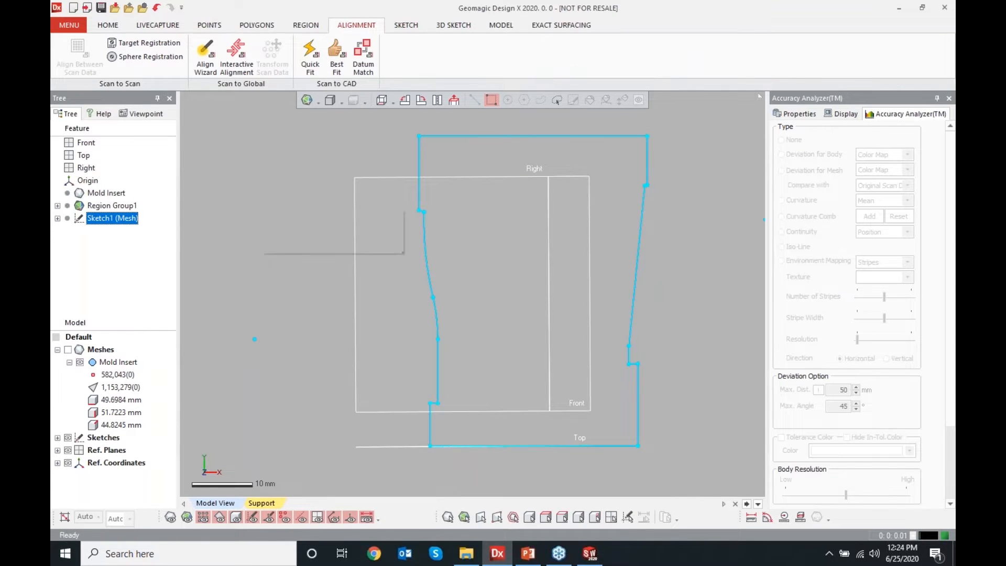
left_click(303, 230)
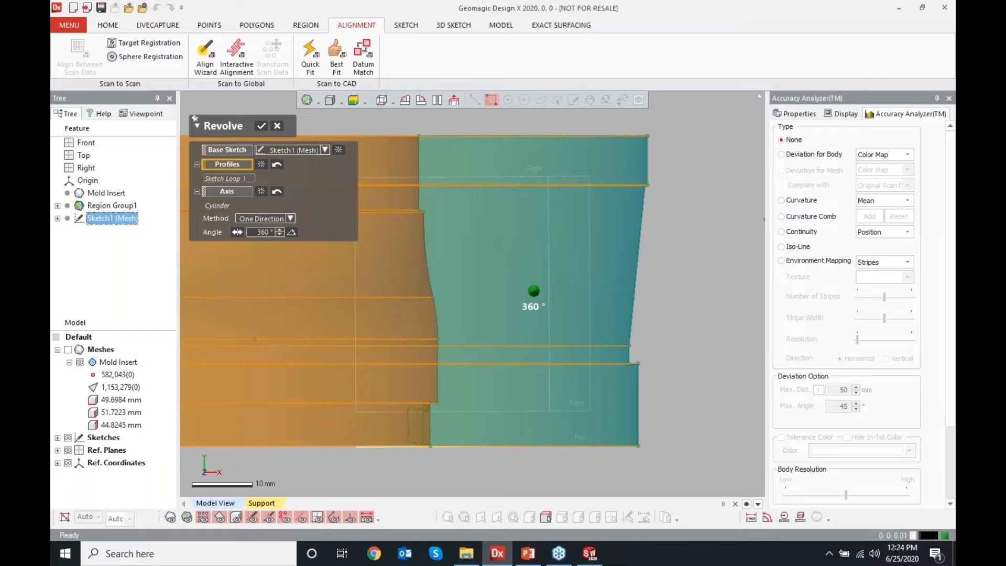
left_click(67, 350)
left_click(68, 438)
mouse_move(491, 338)
right_mouse_down()
mouse_move(460, 267)
mouse_move(445, 319)
mouse_move(430, 323)
mouse_move(398, 293)
right_mouse_up()
scroll(446, 319, "down", 5)
left_click(268, 219)
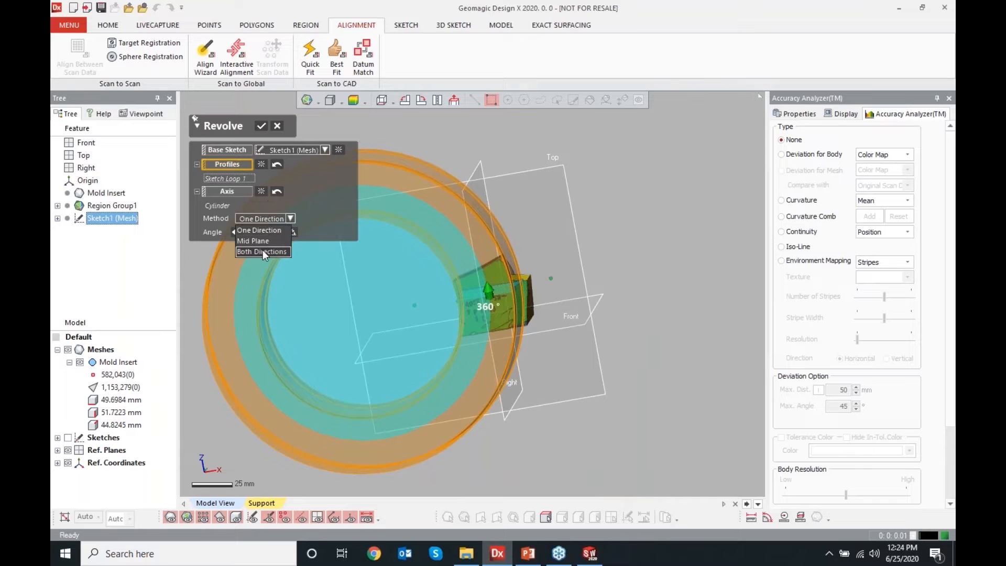
left_click(262, 250)
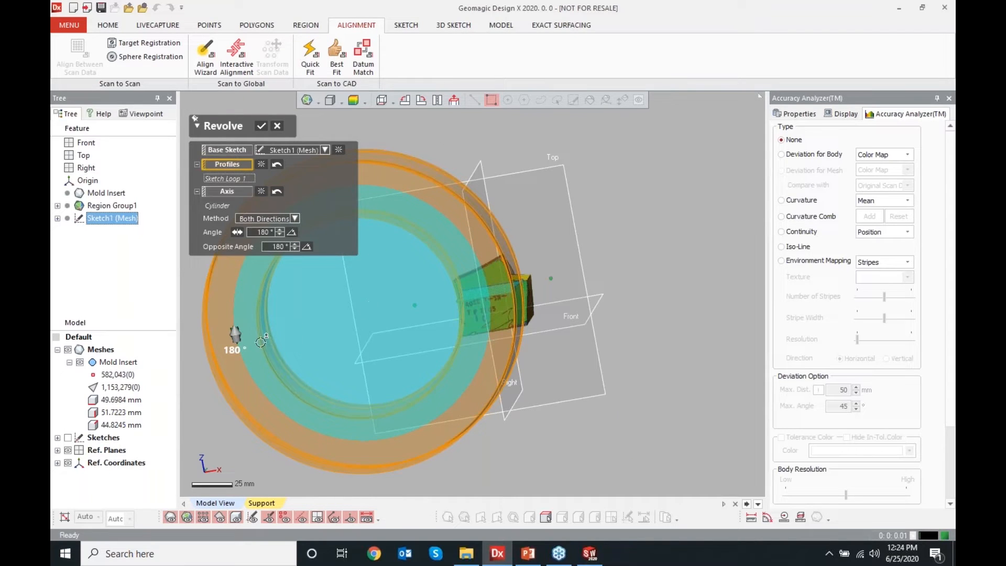
Set the revolve angles to 25° and opposite 30°, and accept the revolve
left_click_drag(245, 355, 487, 219)
left_click_drag(235, 333, 498, 362)
right_click_drag(488, 309, 459, 291)
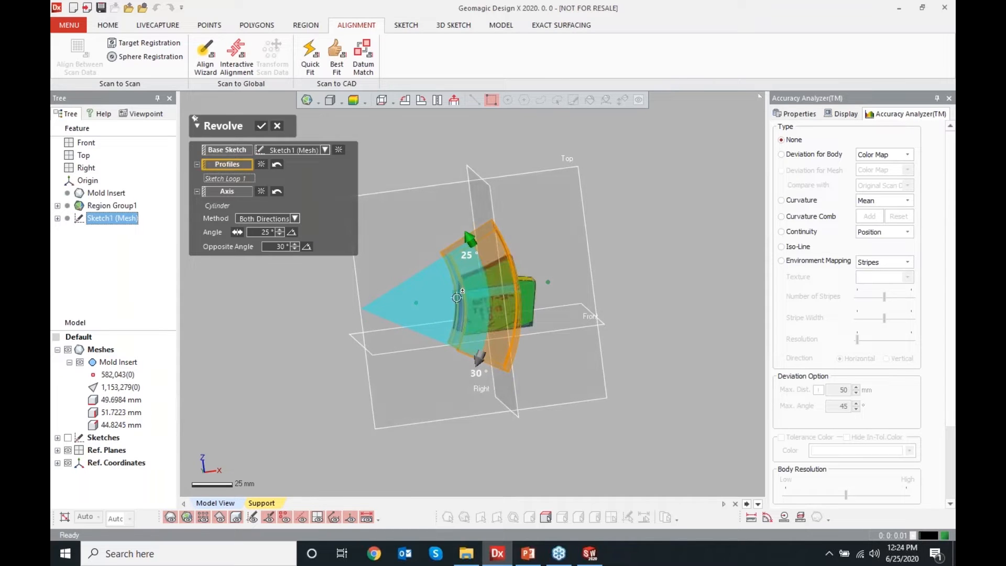
left_click(261, 126)
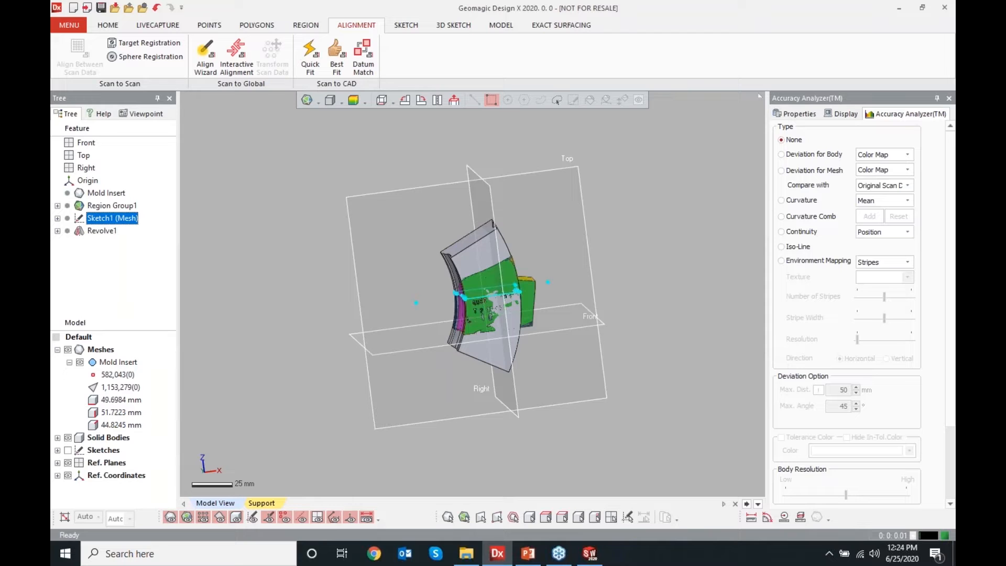
left_click(274, 239)
mouse_move(511, 309)
right_mouse_down()
mouse_move(397, 346)
mouse_move(429, 283)
right_mouse_up()
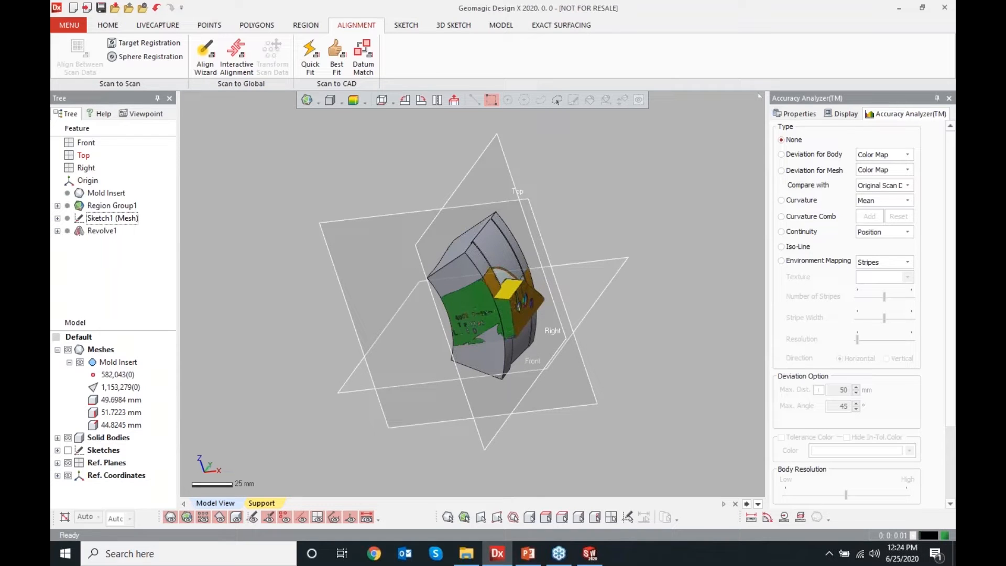
Display the body deviation map and toggle the mesh and solid body visibility to compare the revolve with the scan
scroll(524, 267, "up", 5)
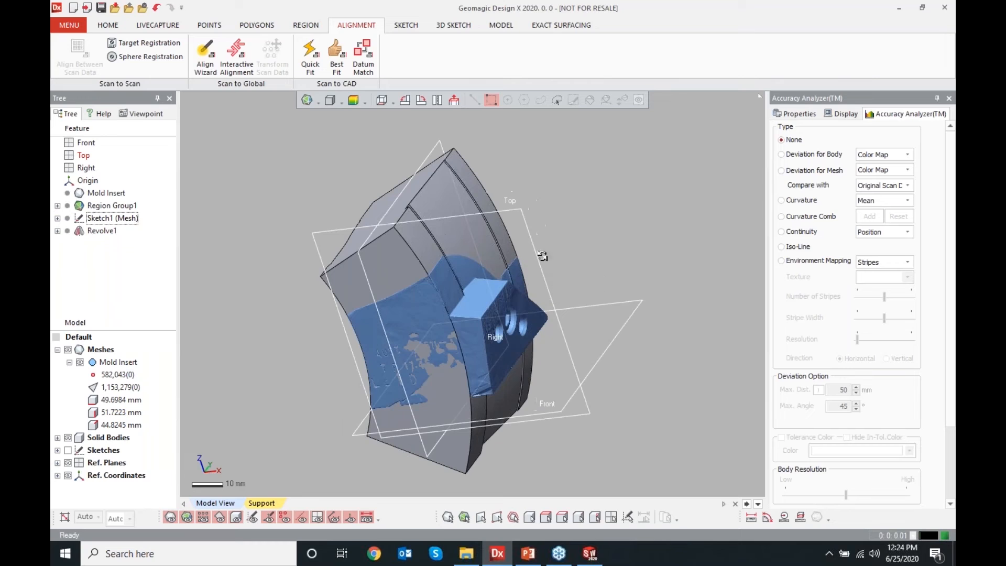
left_click(351, 100)
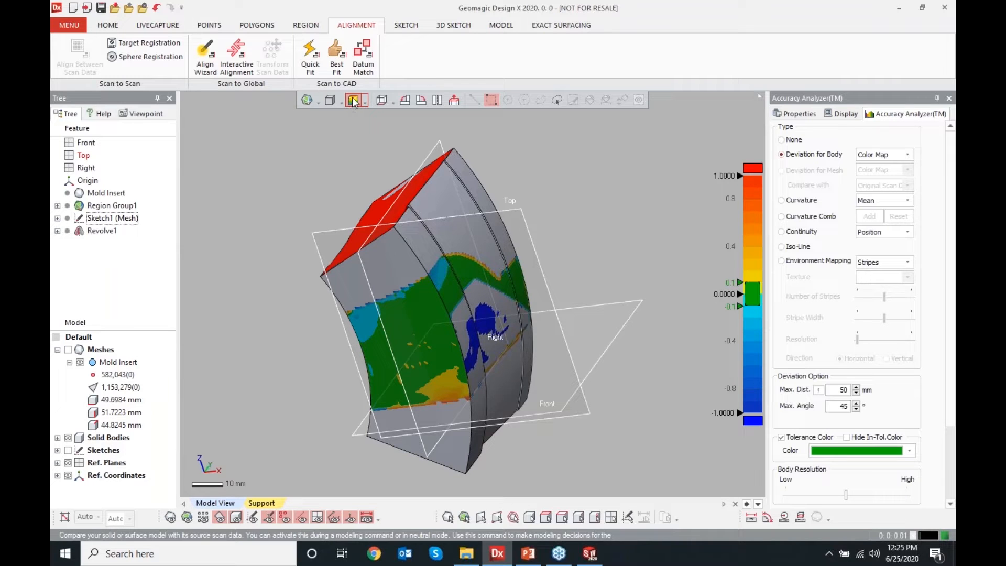
right_click_drag(579, 286, 511, 366)
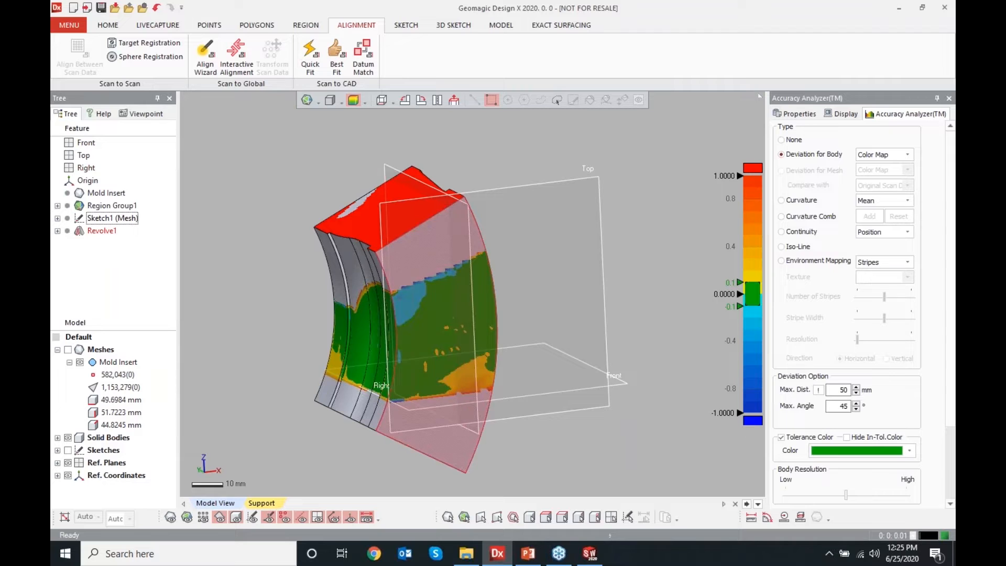
left_click(67, 350)
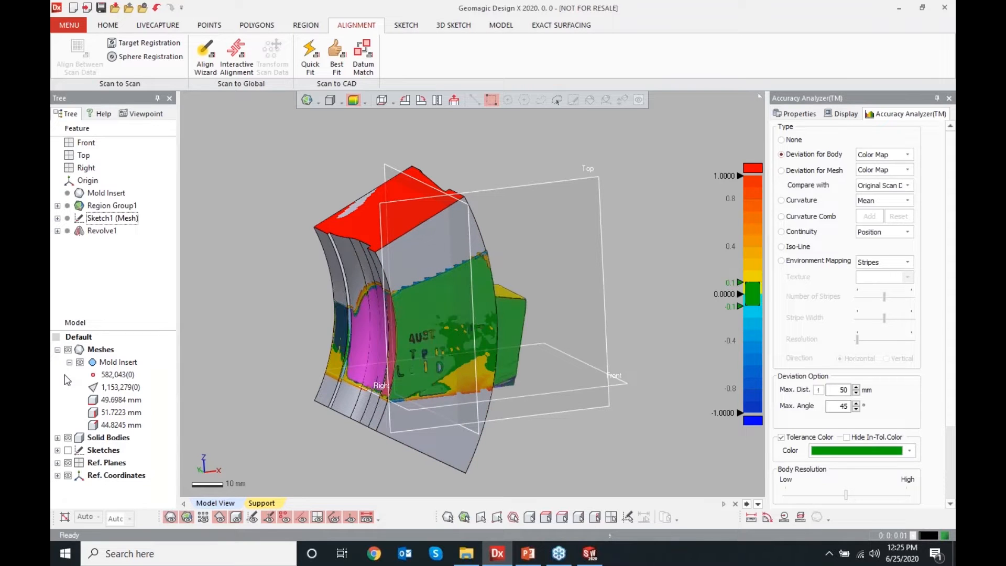
left_click(67, 437)
scroll(461, 374, "up", 5)
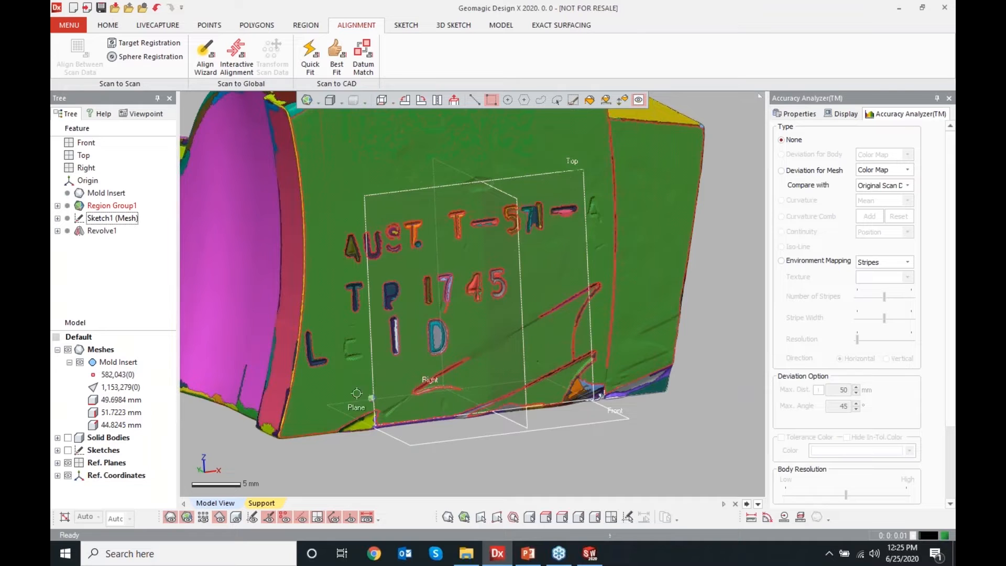
left_click(68, 437)
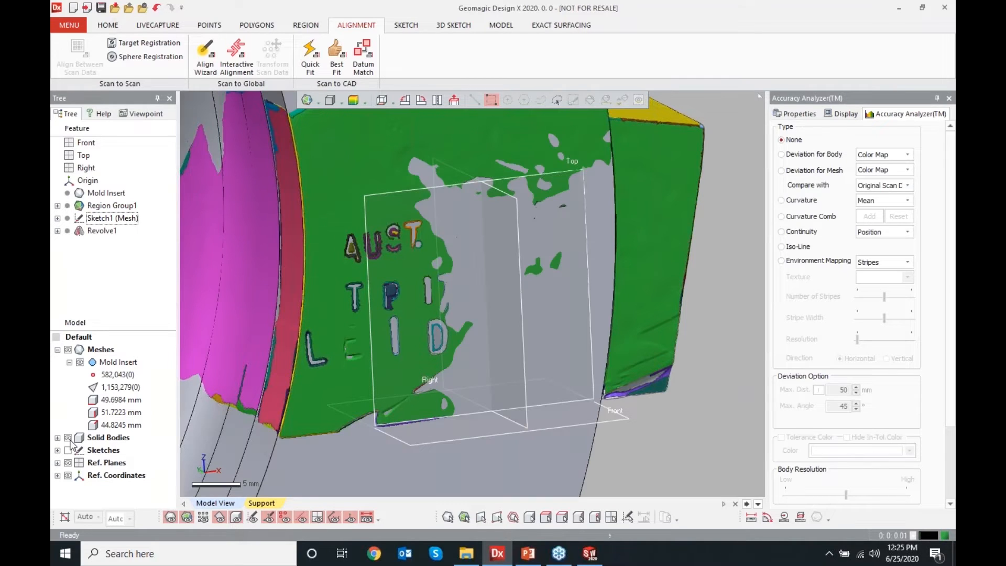
left_click(67, 350)
Inspect the revolved body's deviation near its lower edge, then switch the accuracy analyzer off
left_click(343, 113)
left_click(353, 101)
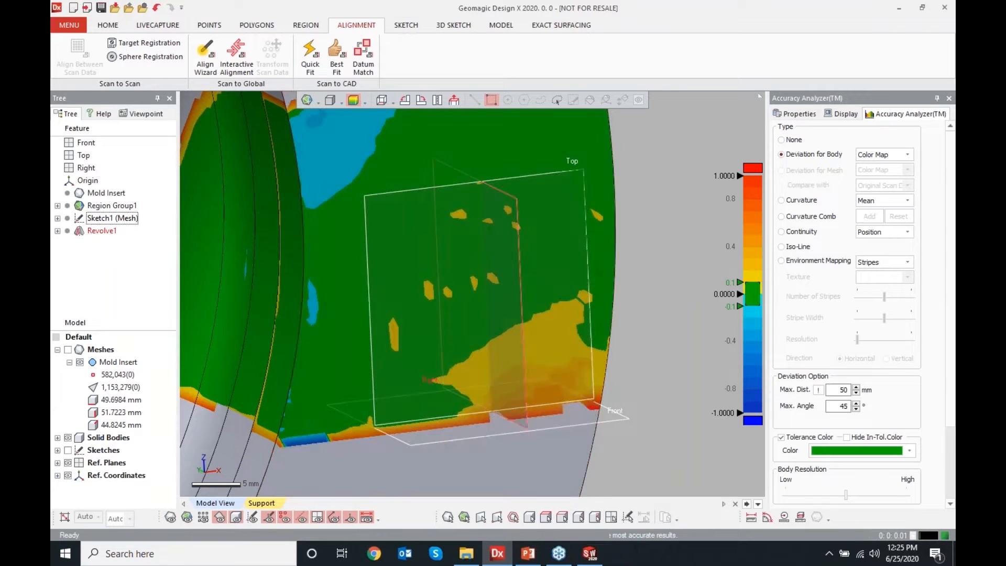
mouse_move(545, 394)
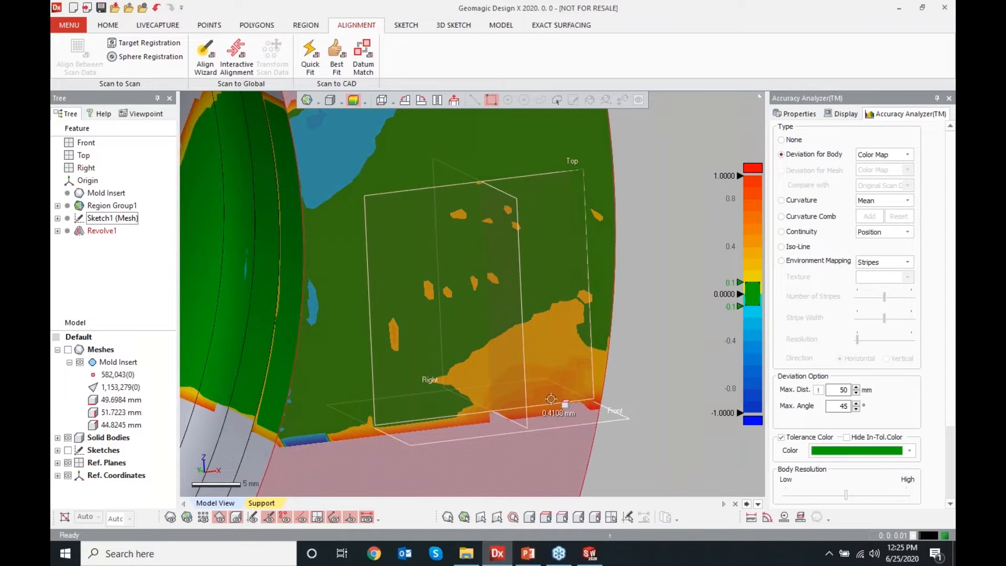
left_click(570, 403)
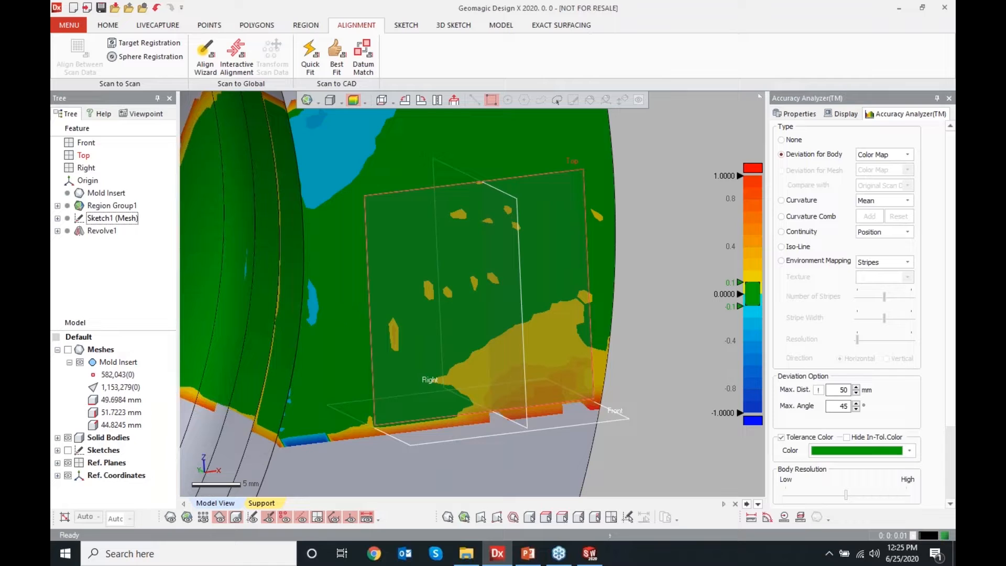
left_click(353, 100)
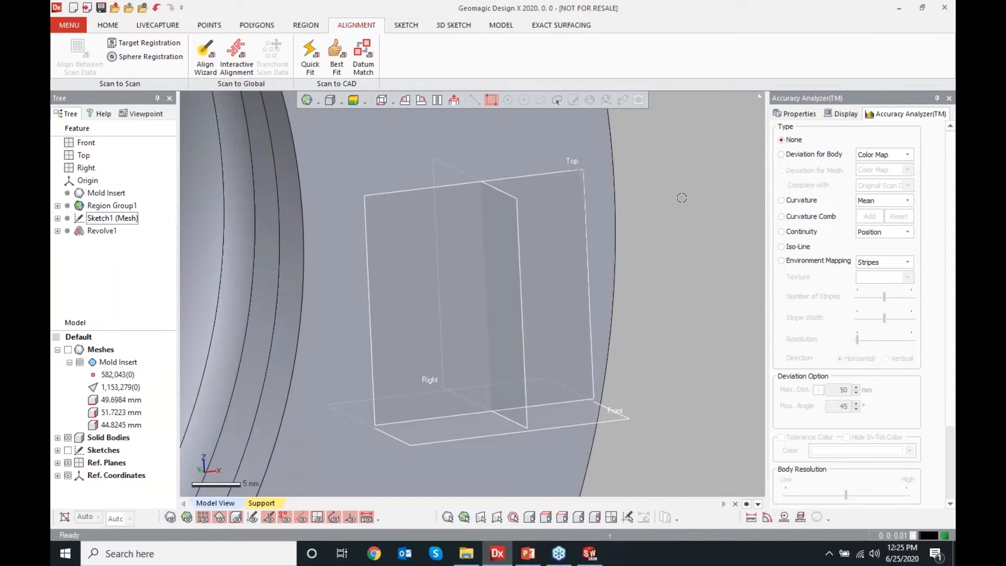
Edit Sketch1 (Mesh) and set the profile's height dimension to 60 mm
scroll(692, 275, "down", 2)
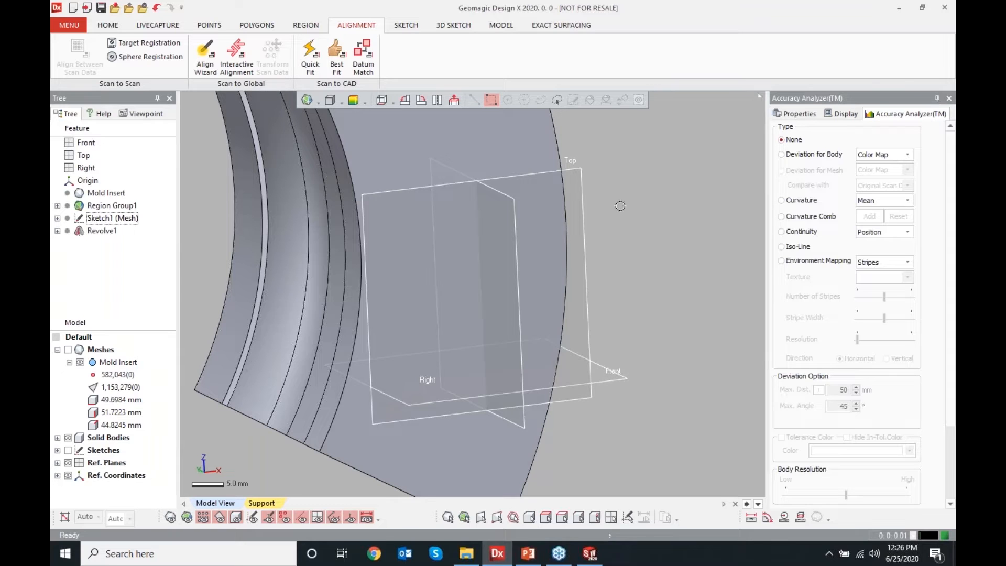
double_click(107, 217)
left_click(454, 100)
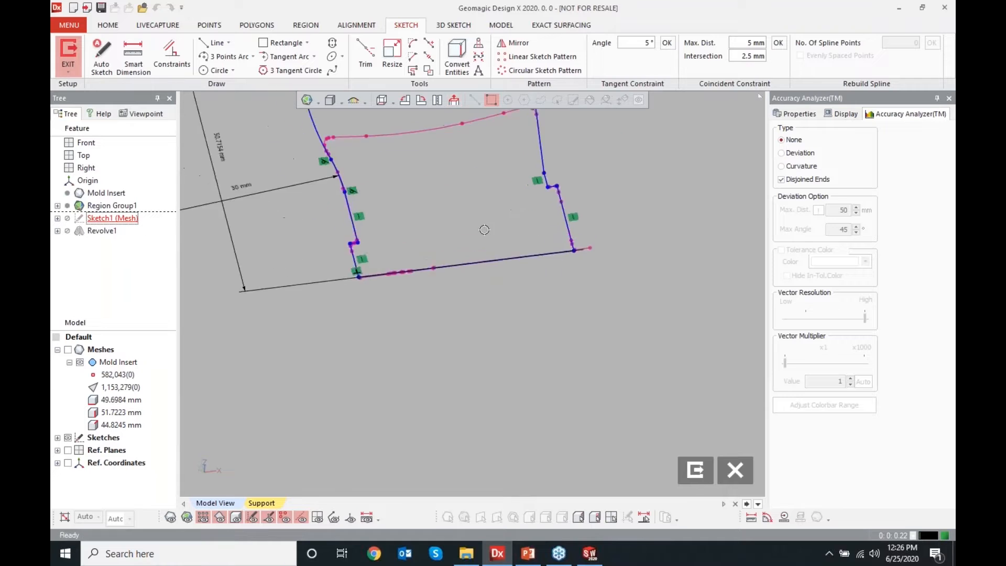
scroll(490, 239, "up", 5)
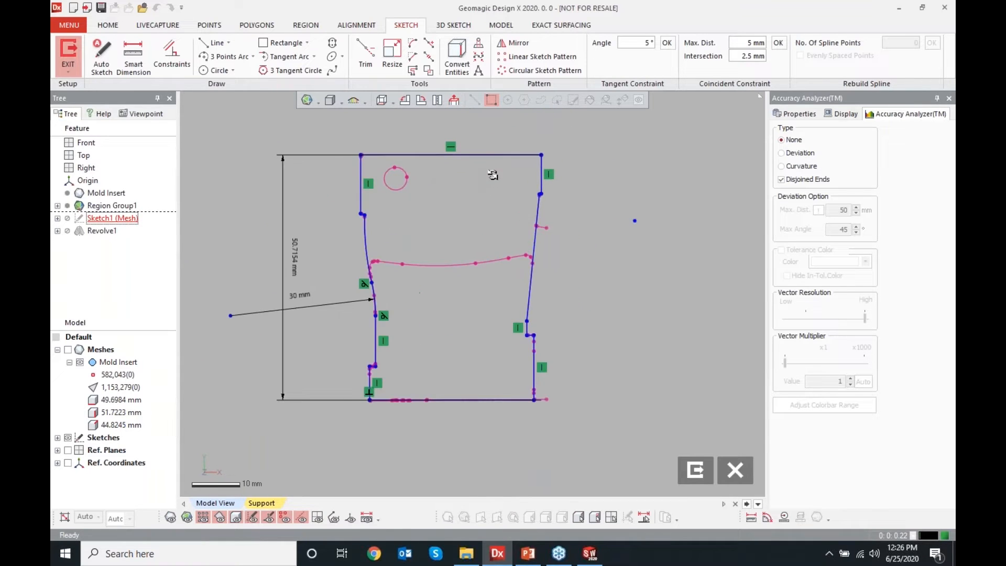
scroll(455, 283, "down", 3)
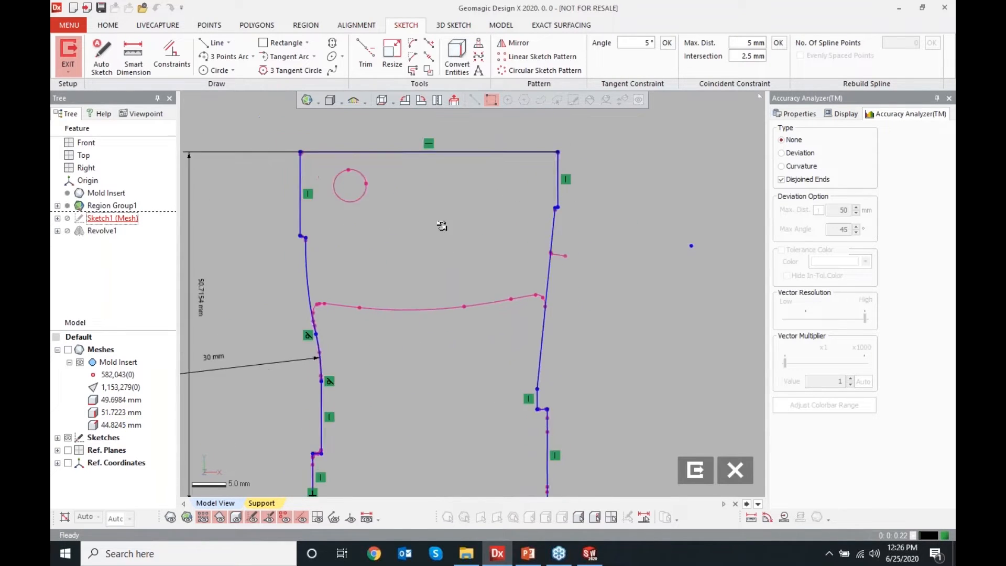
double_click(270, 297)
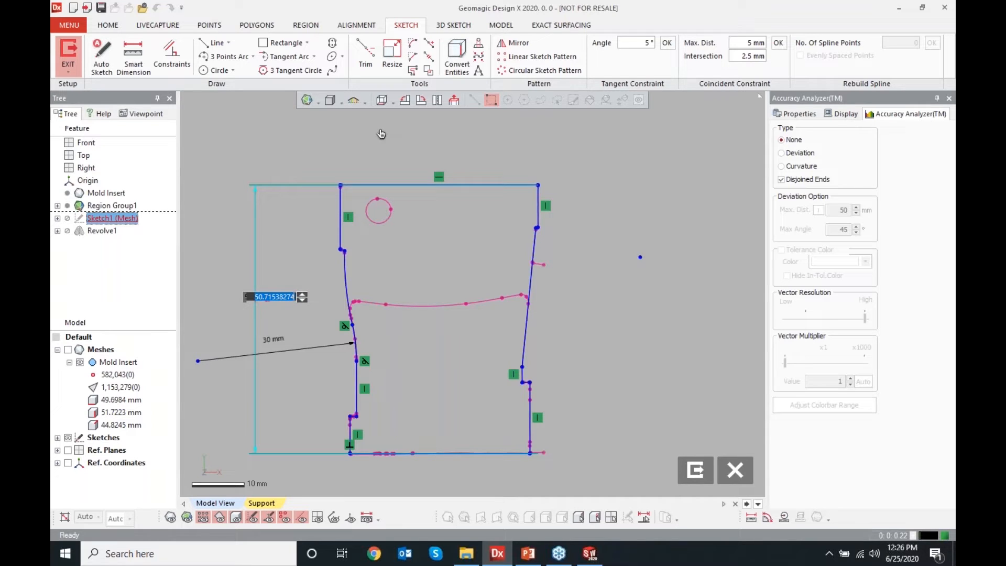
type("600")
key("BackSpace")
key("Return")
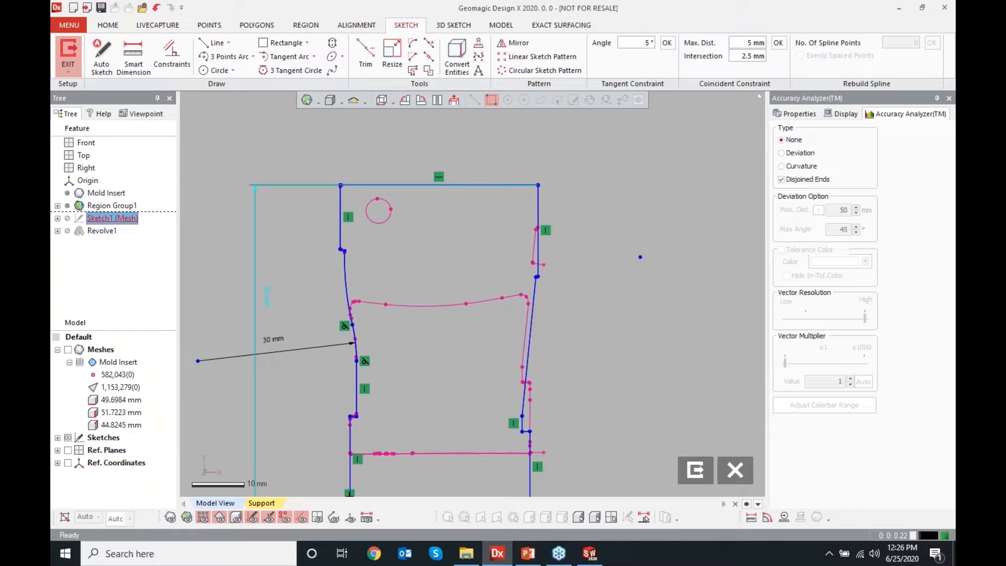
Sketch a small circle to the right of the profile
scroll(431, 344, "down", 5)
scroll(443, 419, "up", 8)
scroll(401, 453, "down", 3)
scroll(401, 453, "up", 1)
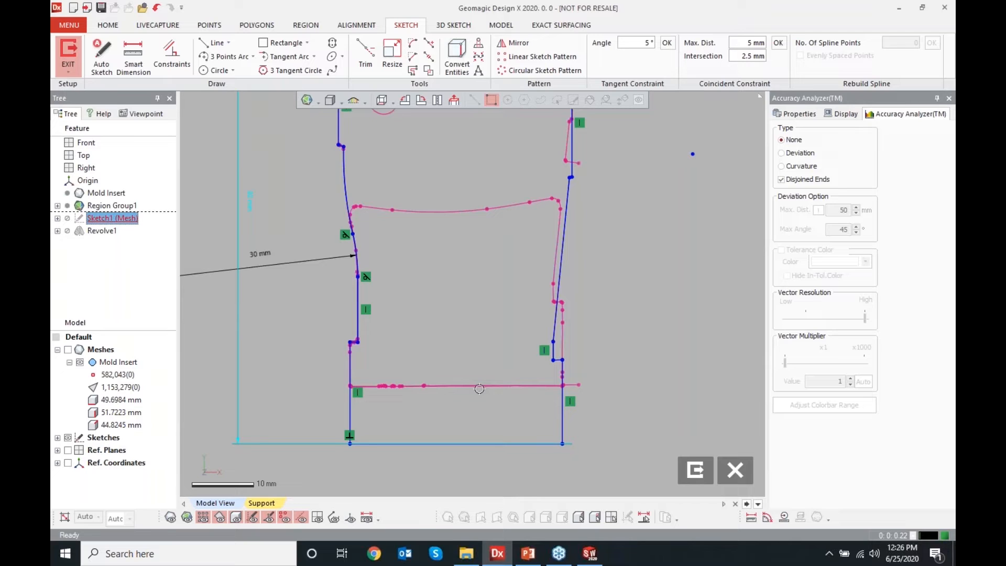
left_click(645, 271)
left_click(214, 70)
left_click(715, 248)
left_click(739, 249)
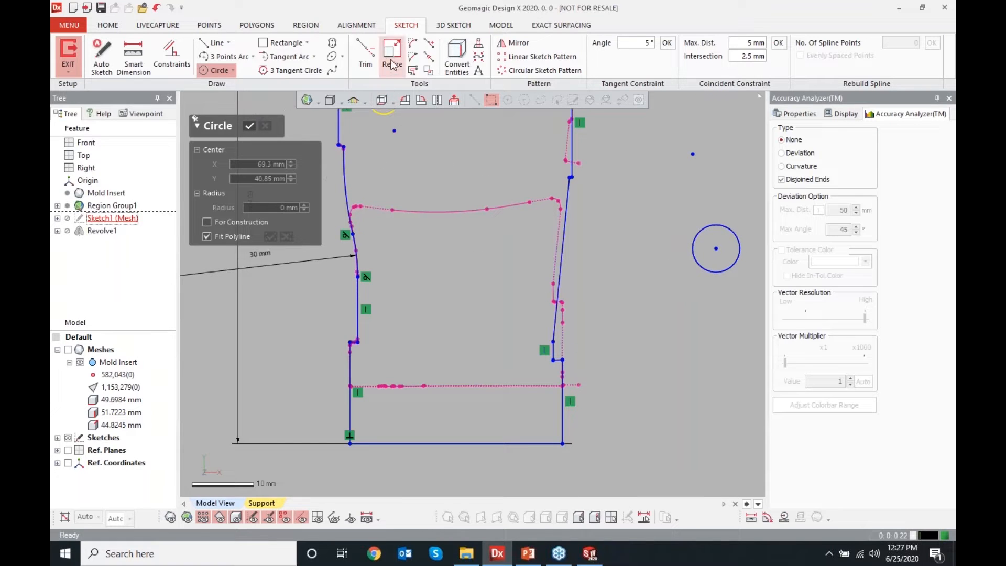
Sketch a closed freeform spline beside the circle, then undo both the spline and the circle
left_click(331, 71)
left_click(661, 266)
left_click(617, 309)
left_click(670, 334)
left_click(676, 386)
left_click(708, 366)
left_click(713, 336)
left_click(676, 296)
left_click(660, 266)
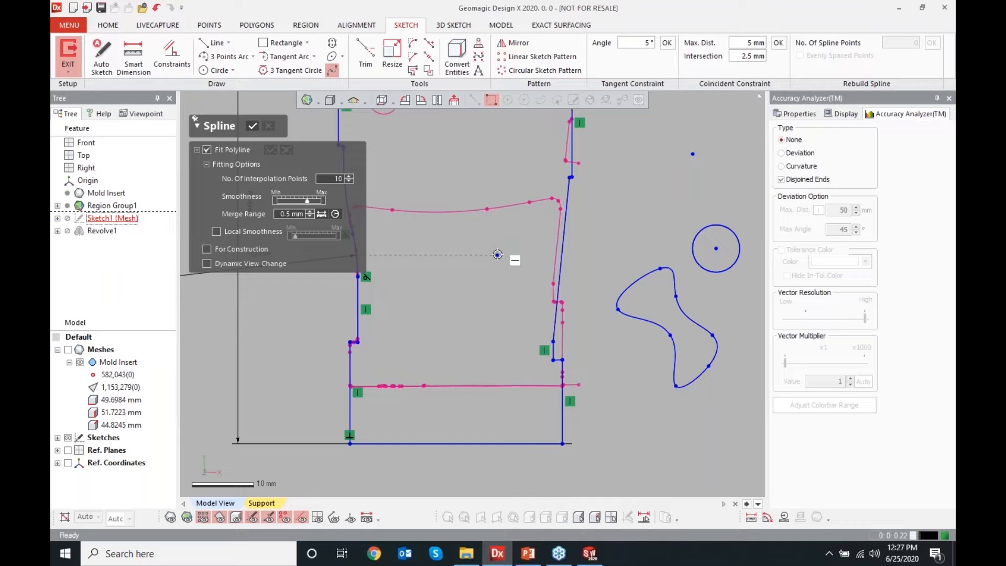
key("ctrl+z")
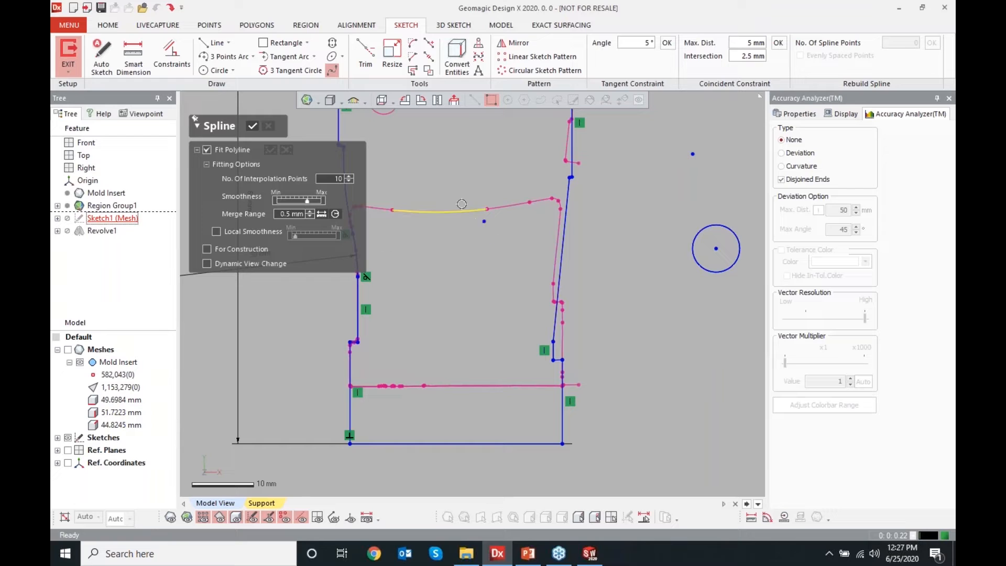
left_click(252, 125)
key("ctrl+z")
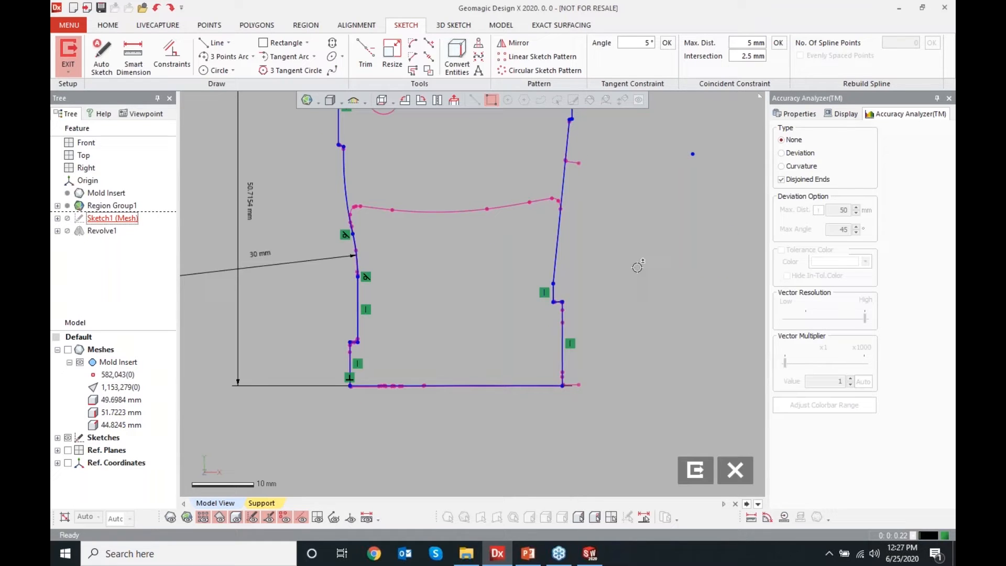
Show the sketch's deviation against the mesh, examine the lower corner, and close the sketch
scroll(635, 314, "down", 2)
scroll(448, 206, "up", 2)
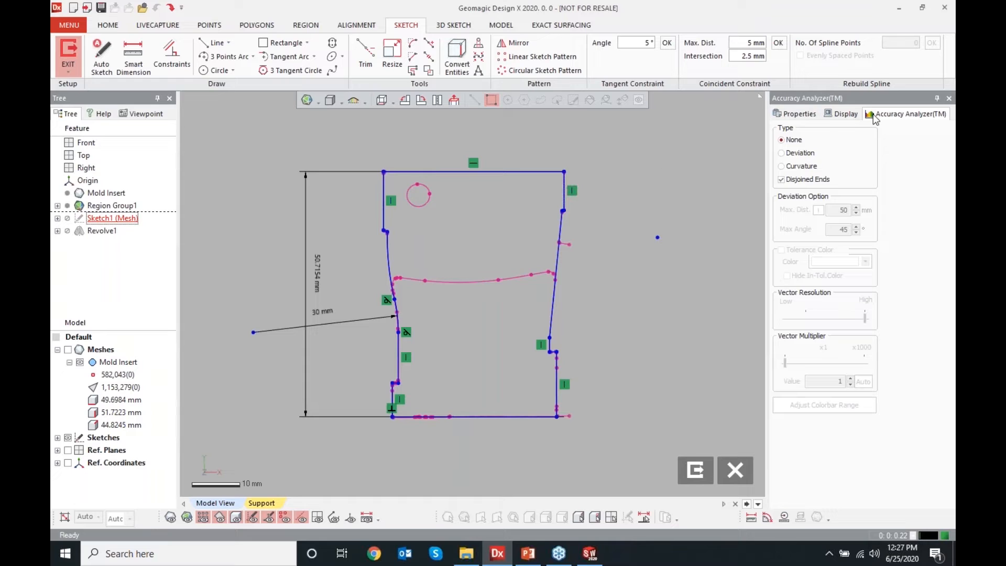
left_click(804, 153)
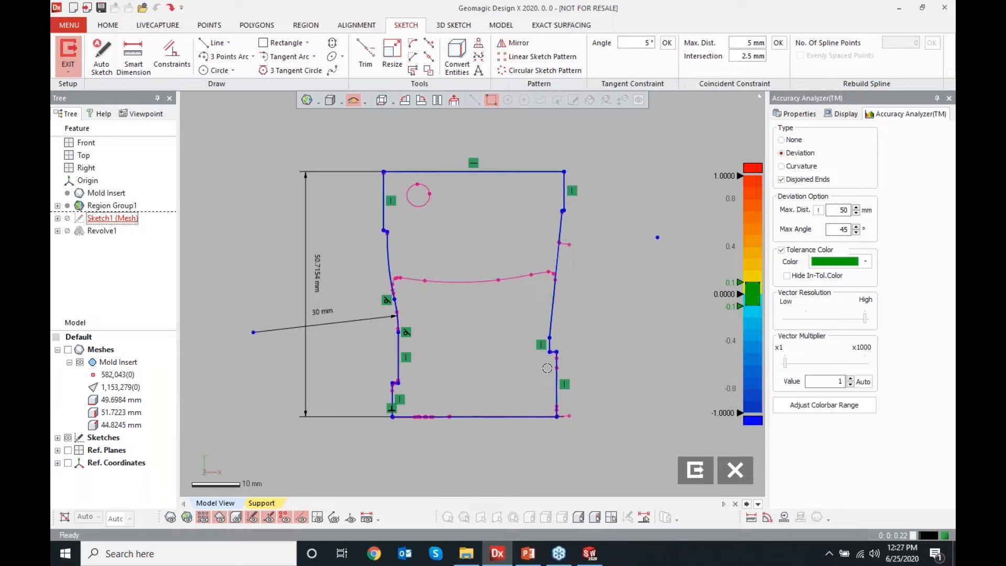
scroll(549, 354, "up", 5)
scroll(593, 381, "up", 10)
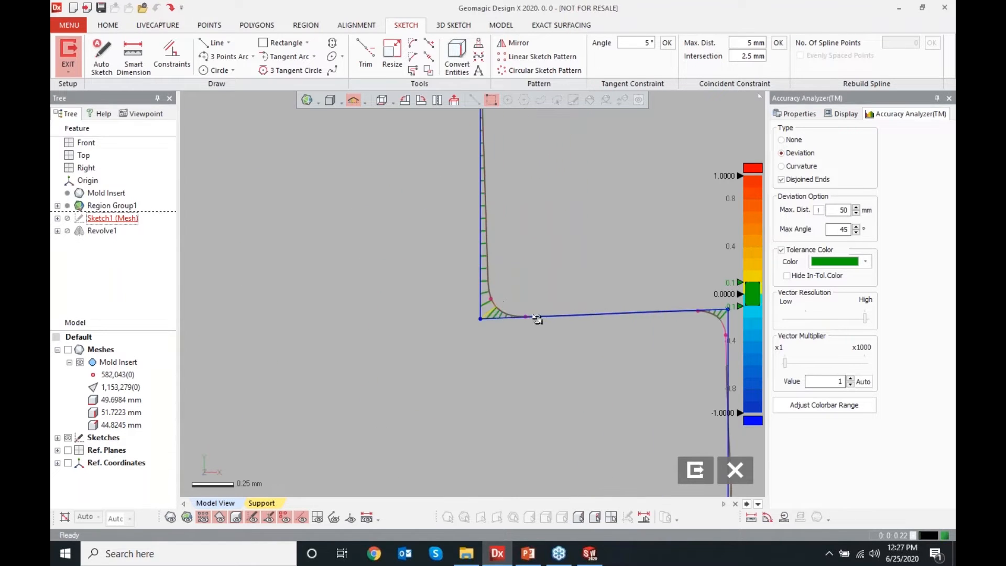
scroll(487, 315, "up", 3)
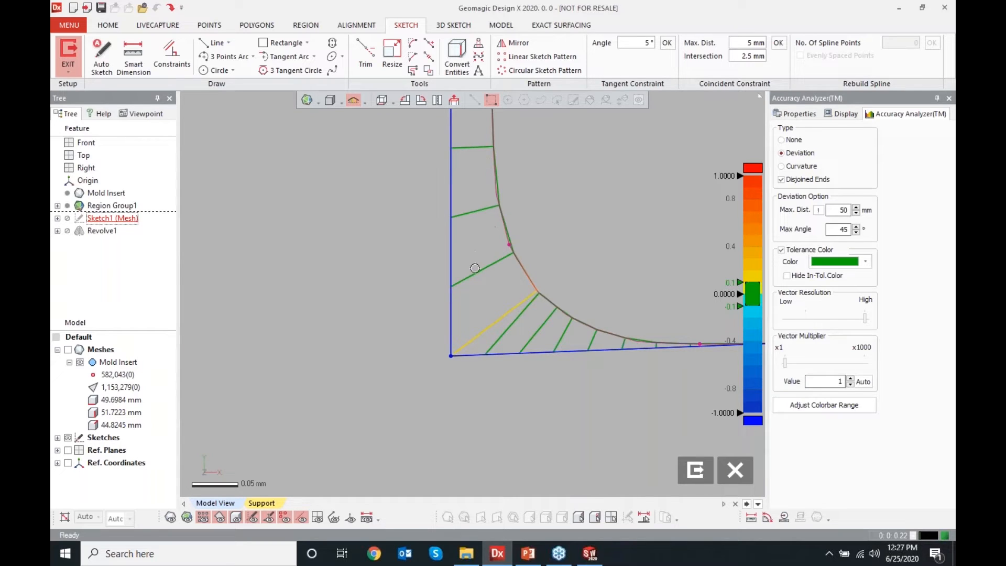
mouse_move(498, 325)
mouse_move(625, 342)
left_click(735, 469)
left_click(482, 295)
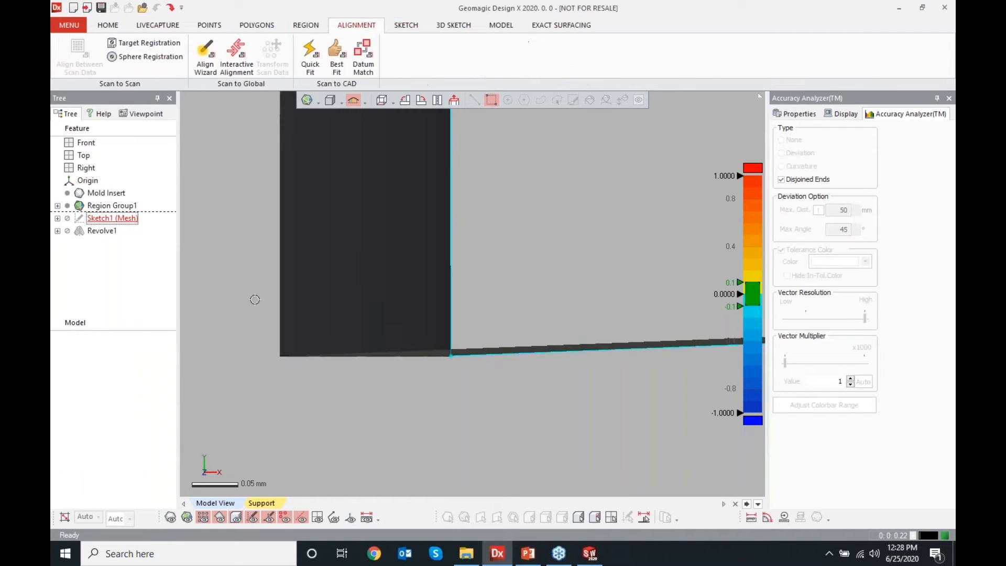
Hide the solid bodies and show the scan mesh
scroll(572, 281, "down", 15)
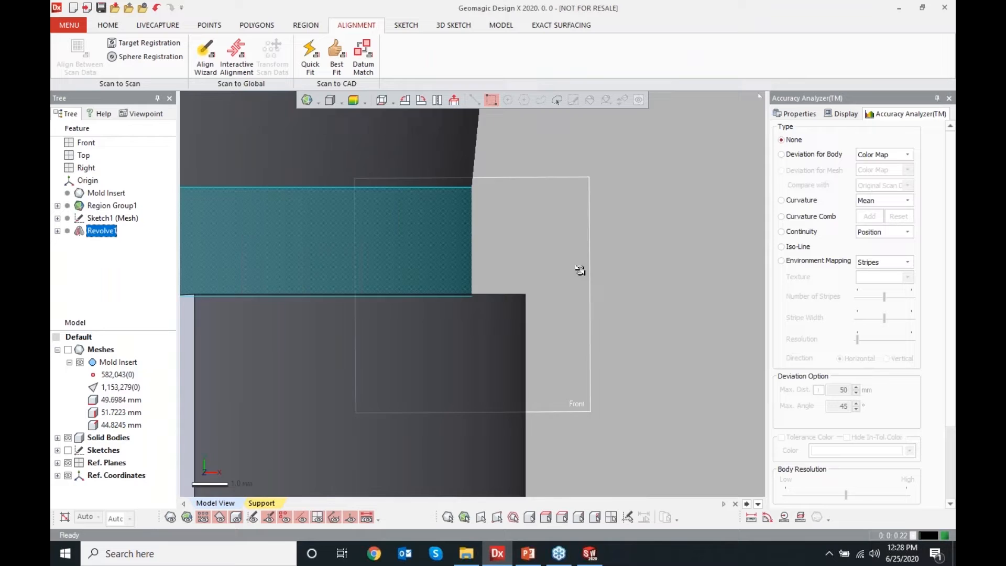
mouse_move(572, 257)
right_mouse_down()
mouse_move(346, 342)
mouse_move(372, 337)
mouse_move(411, 377)
mouse_move(666, 410)
mouse_move(599, 358)
mouse_move(654, 316)
right_mouse_up()
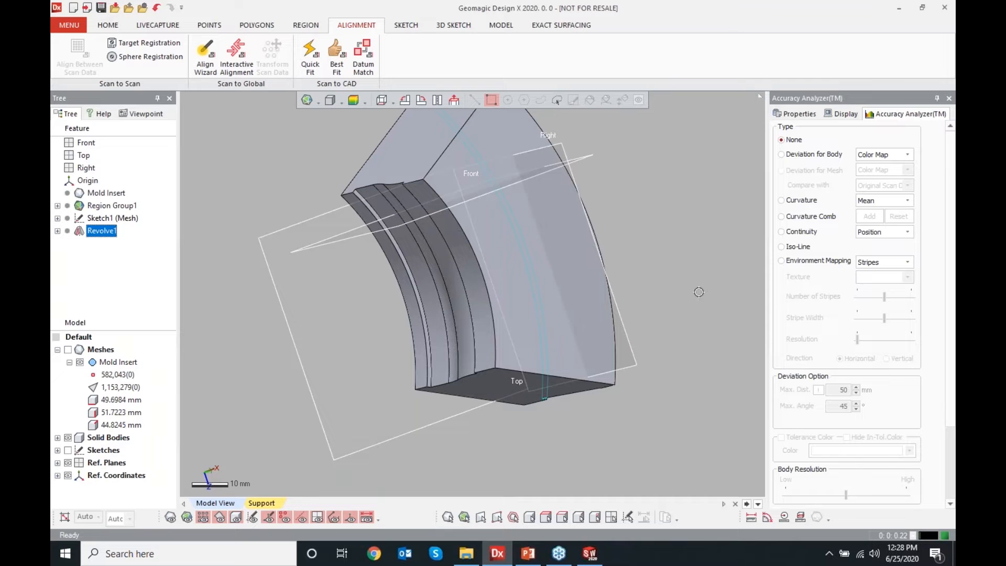
left_click(68, 437)
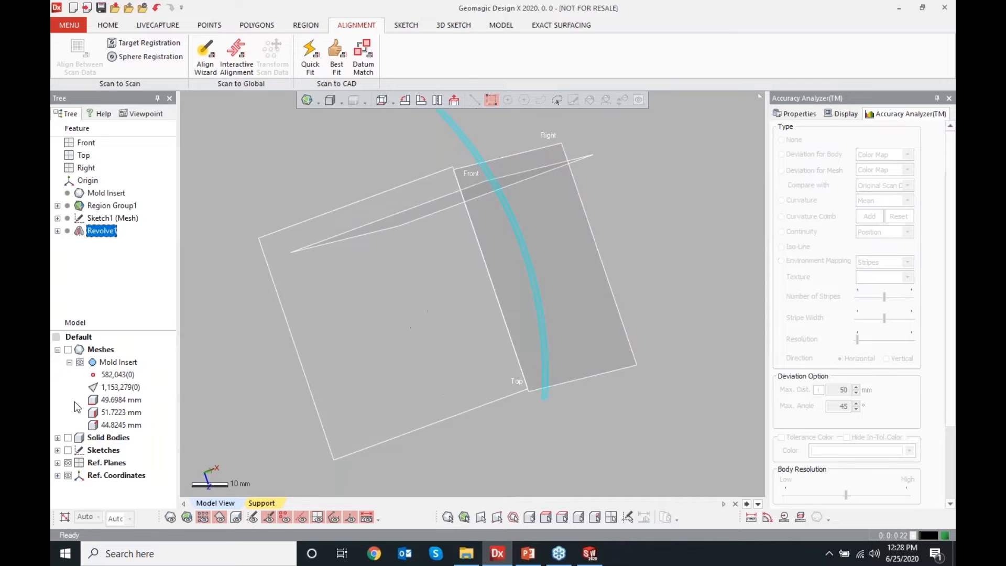
left_click(68, 349)
right_click_drag(487, 314, 432, 292)
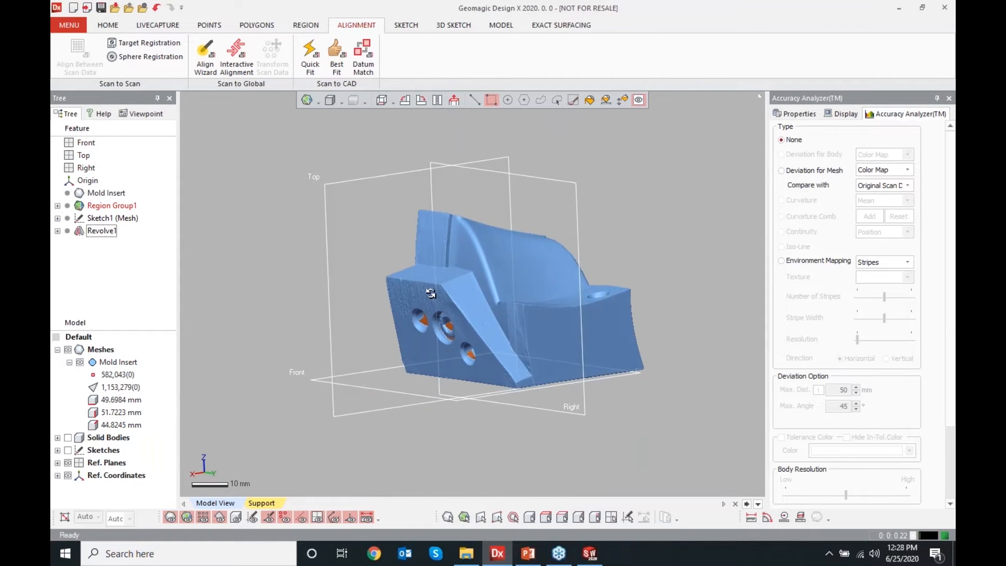
Start a mesh sketch on the angled side face's planar region, offsetting the section 1 mm from the base plane
scroll(423, 301, "up", 5)
scroll(416, 340, "up", 3)
right_click_drag(422, 330, 667, 288)
scroll(476, 306, "down", 4)
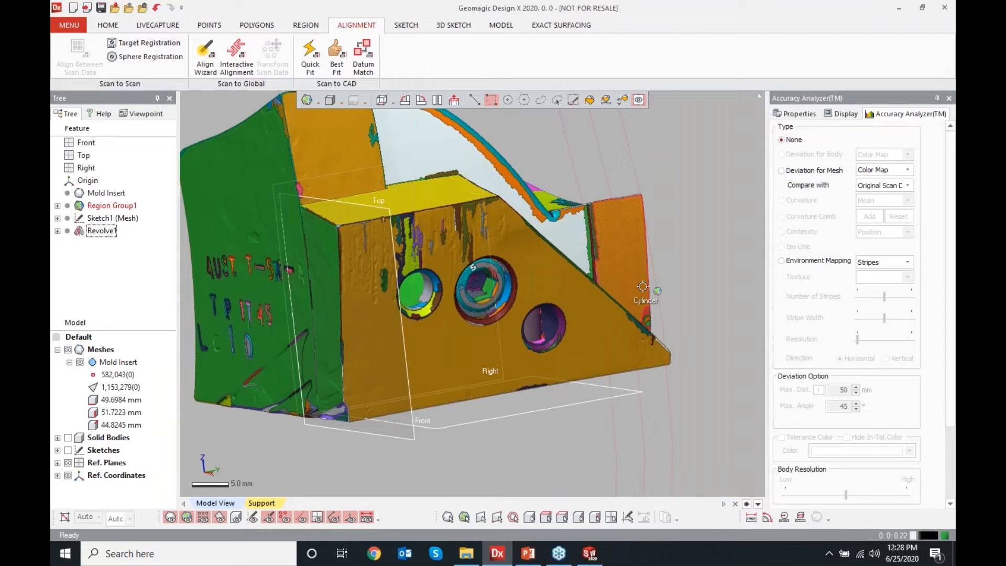
scroll(703, 261, "down", 3)
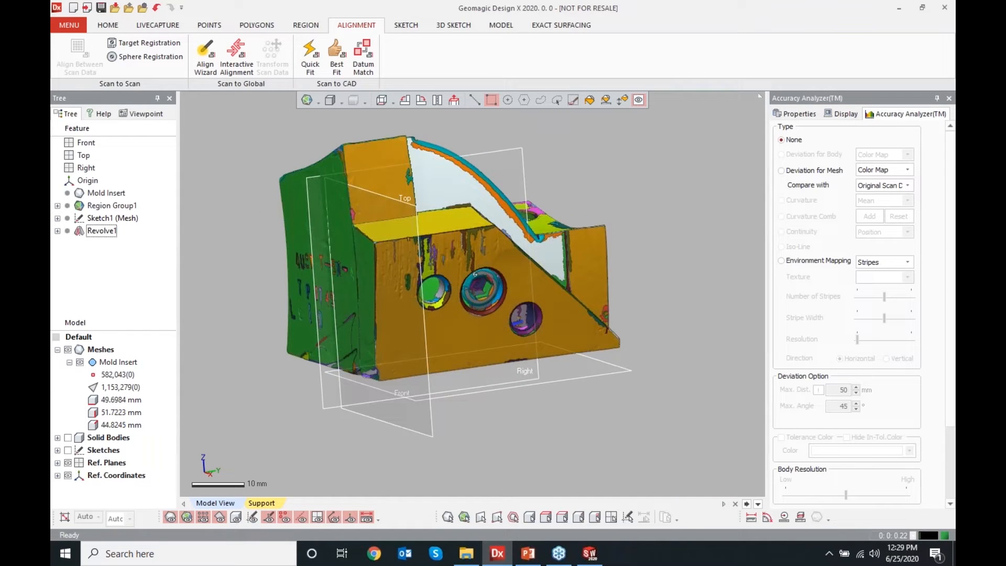
left_click(474, 336)
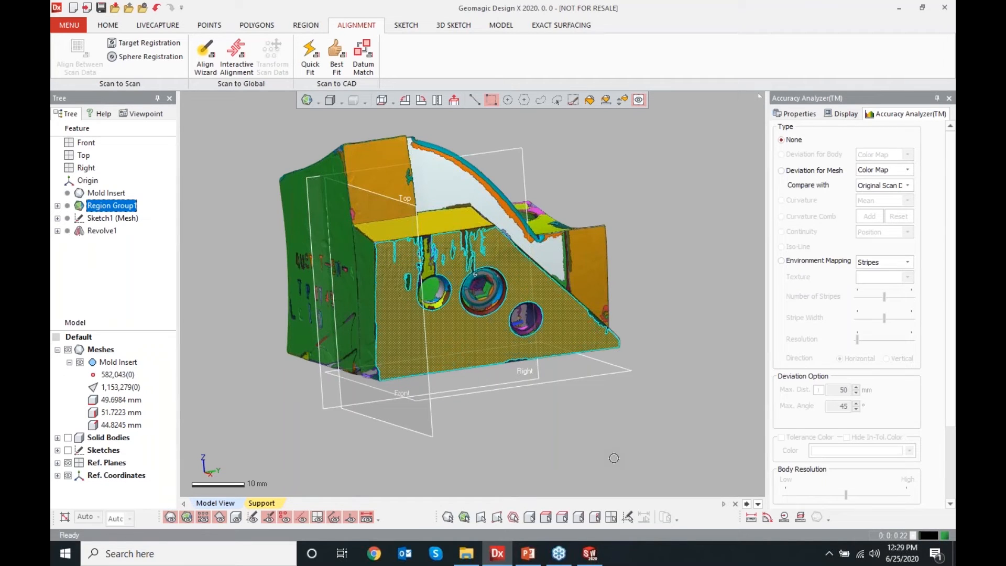
right_click(586, 349)
left_click(602, 303)
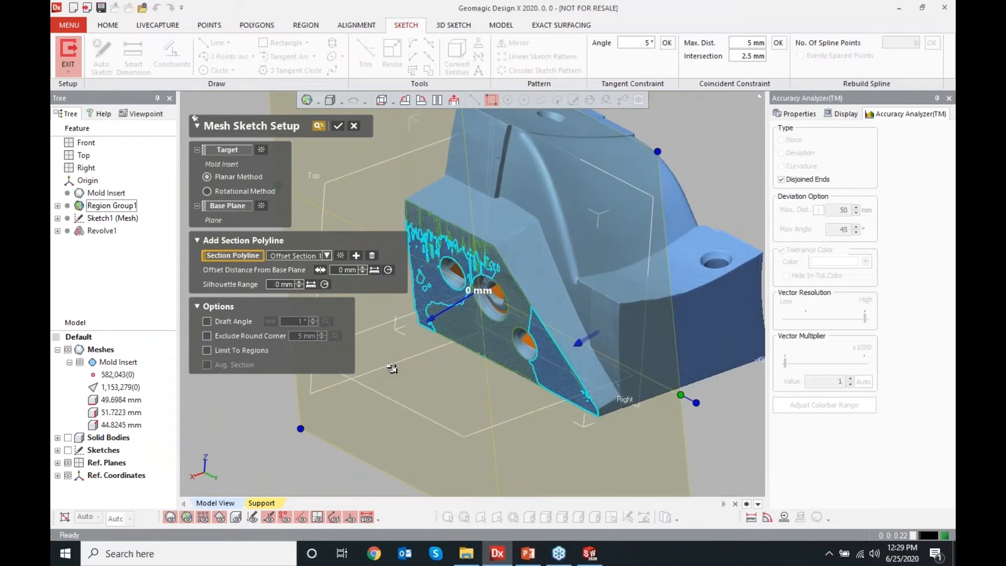
left_click(68, 349)
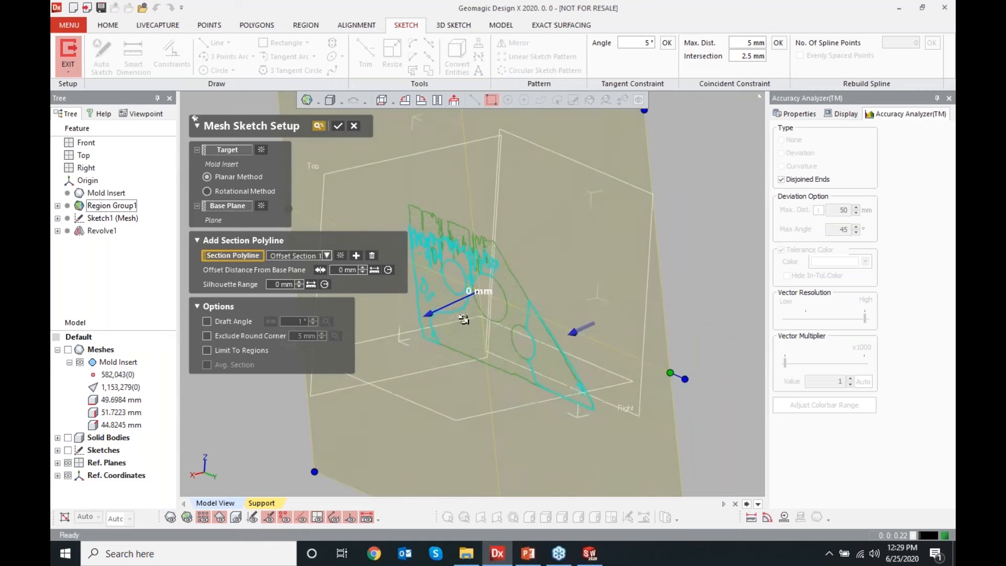
left_click_drag(434, 310, 440, 305)
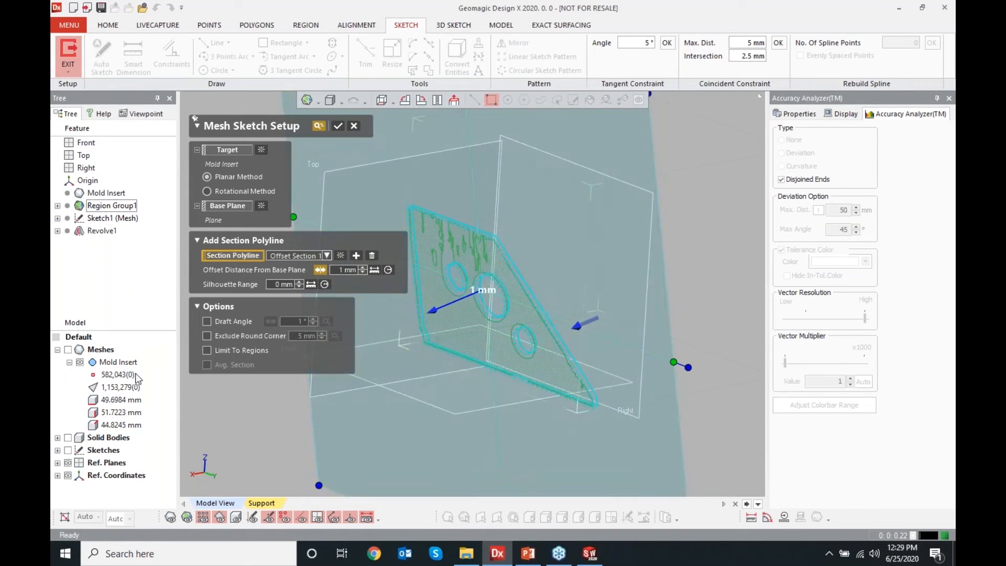
left_click(69, 349)
scroll(489, 208, "up", 6)
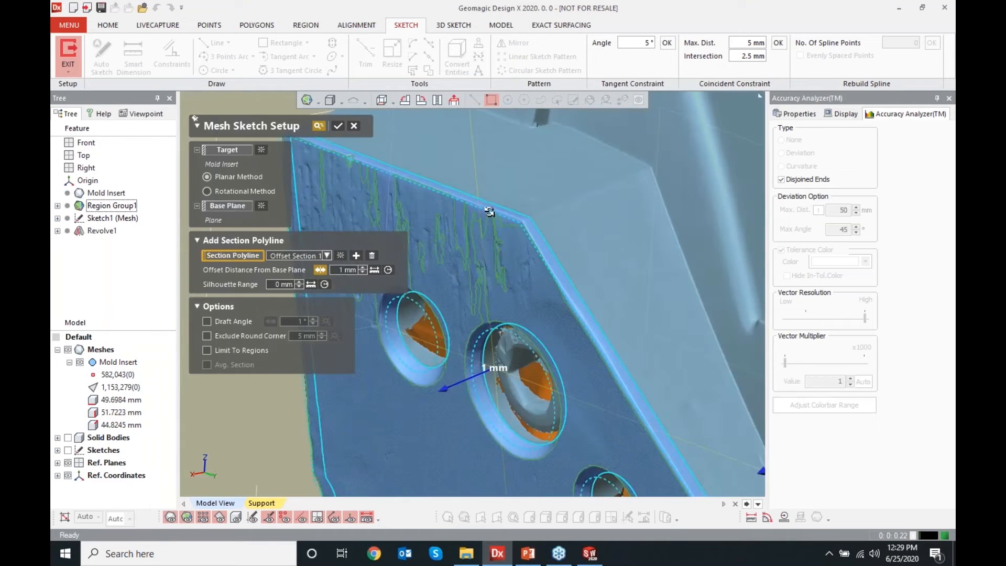
scroll(488, 208, "up", 3)
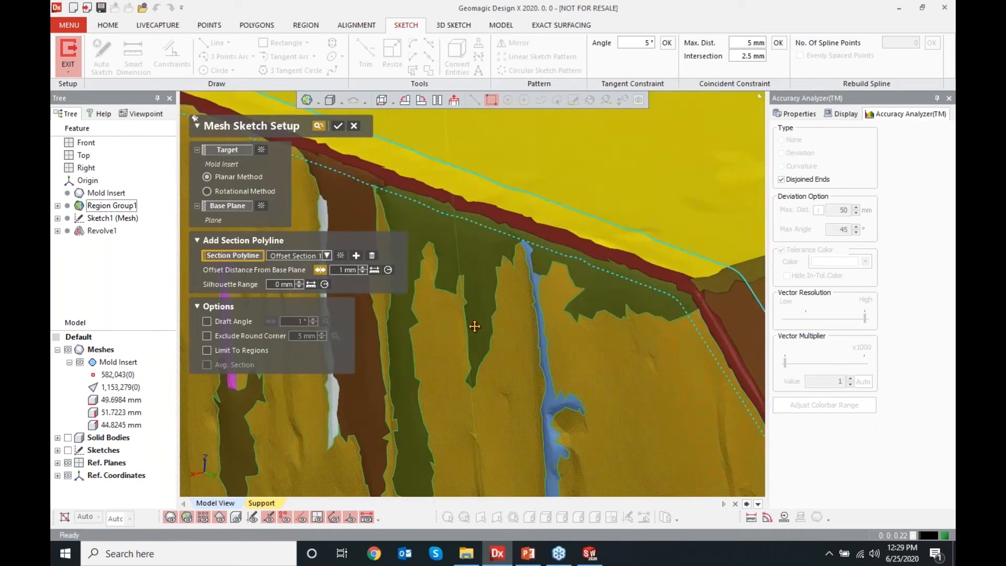
right_click_drag(475, 326, 338, 182)
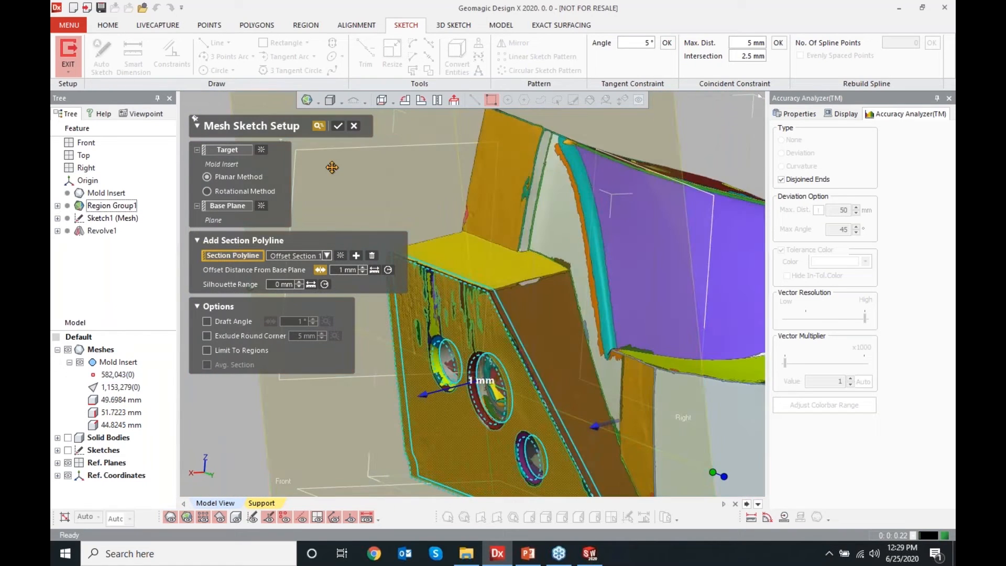
left_click(338, 127)
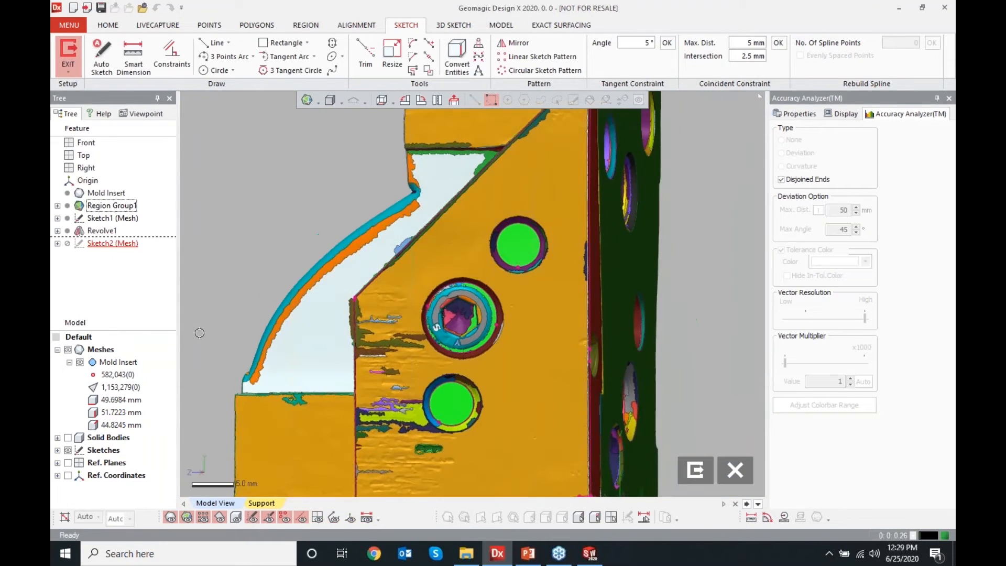
Auto-sketch lines over the left, bottom, right, slanted and top section polylines of the side profile
left_click(68, 350)
scroll(435, 305, "down", 3)
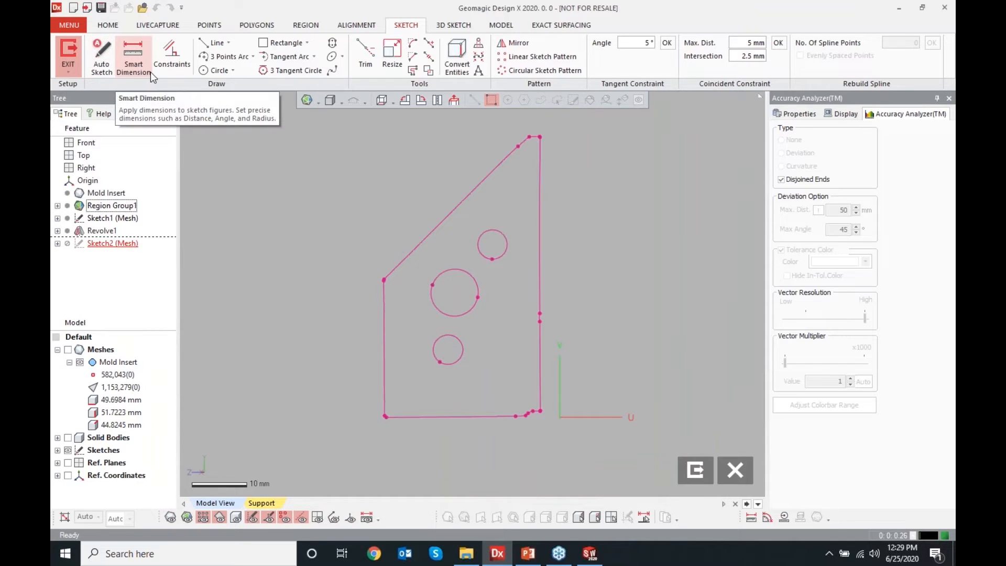
left_click(104, 72)
left_click(383, 348)
left_click(466, 417)
left_click(540, 226)
left_click(449, 213)
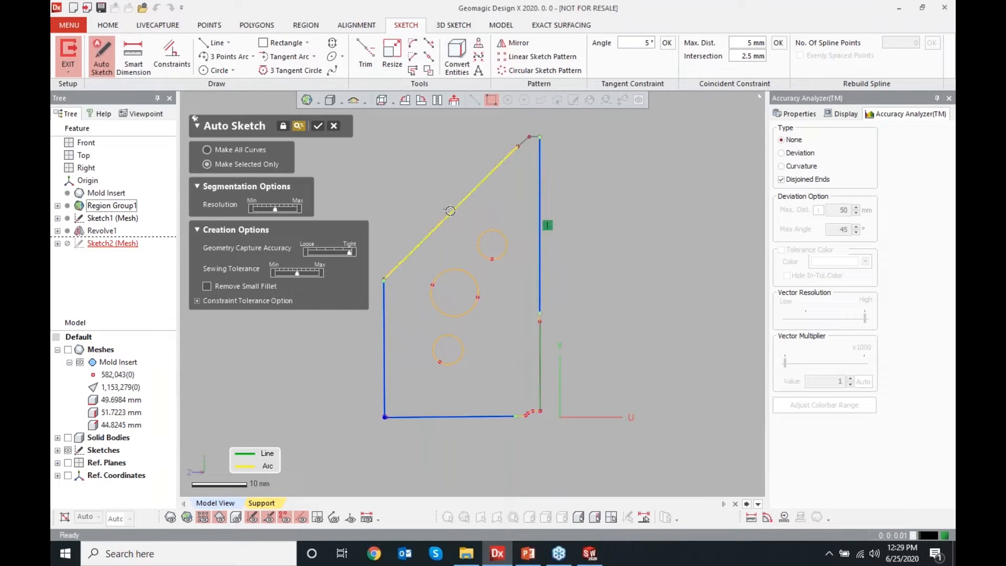
left_click(532, 136)
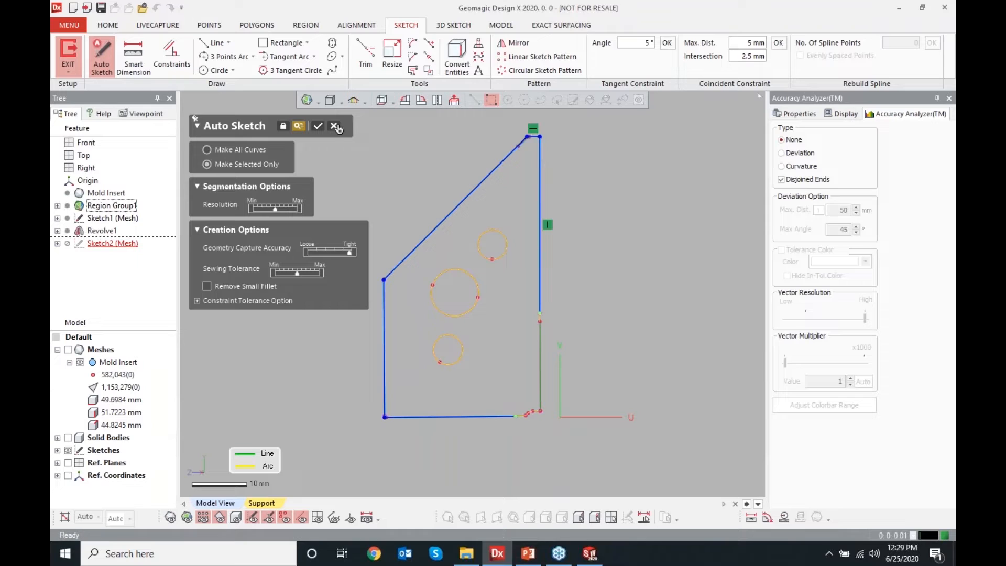
left_click(318, 125)
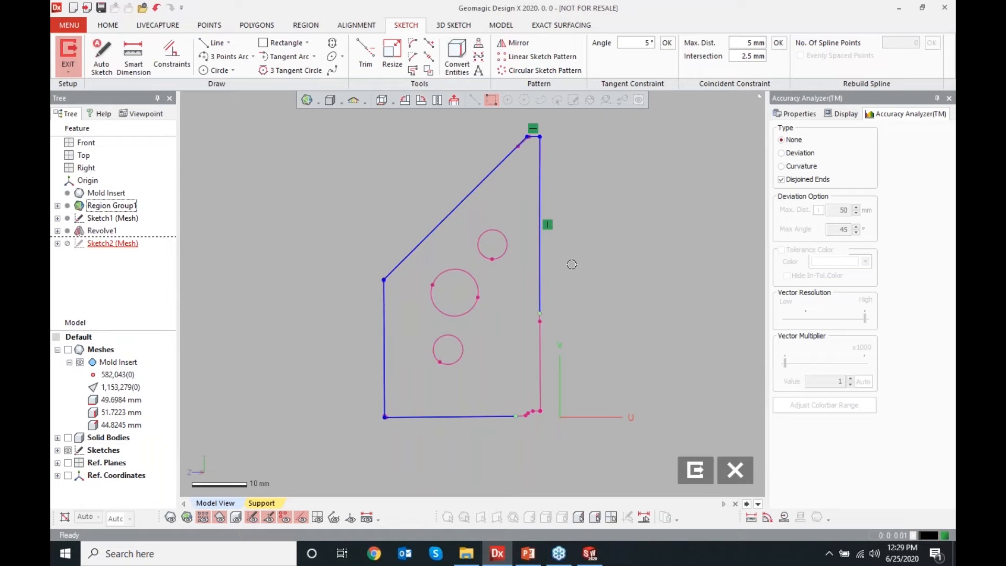
Constrain the profile's left line as vertical and its bottom line as horizontal
left_click(371, 65)
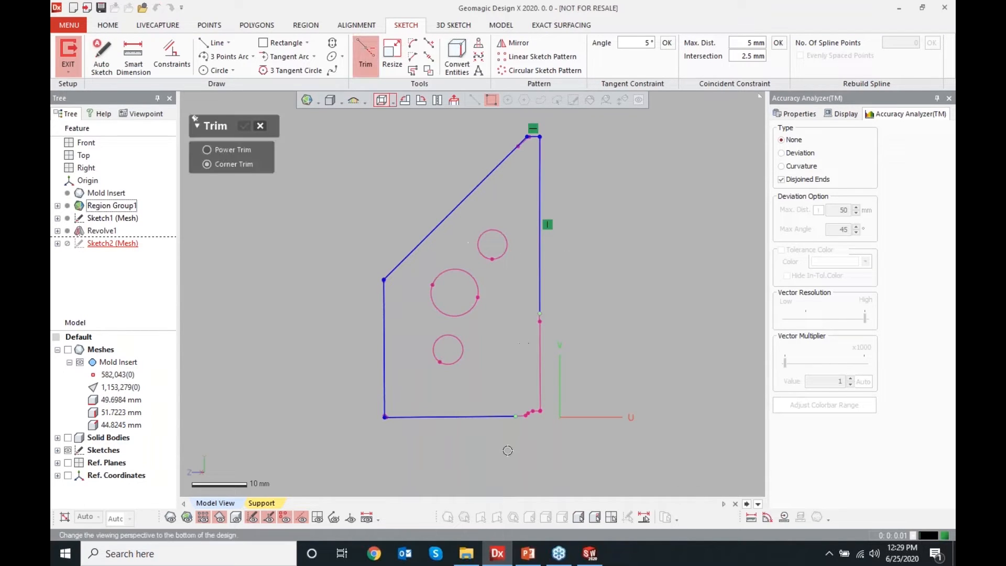
left_click(260, 127)
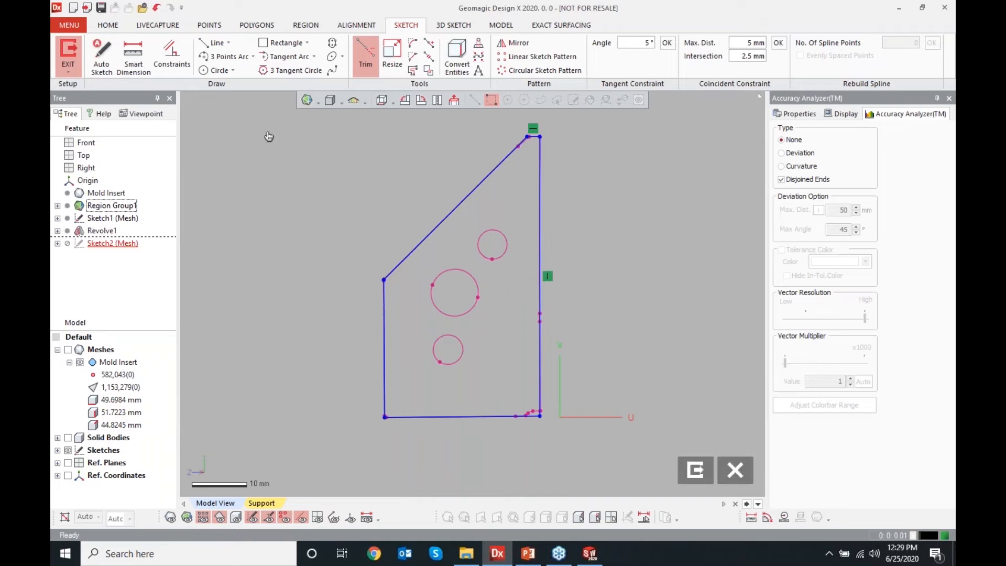
right_click(388, 321)
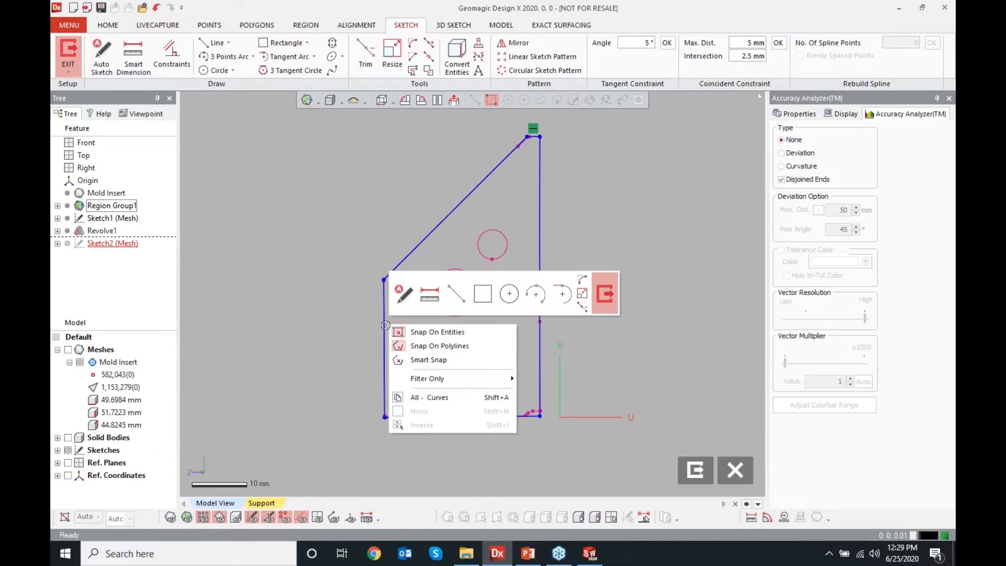
right_click(384, 325)
left_click(419, 305)
right_click(440, 414)
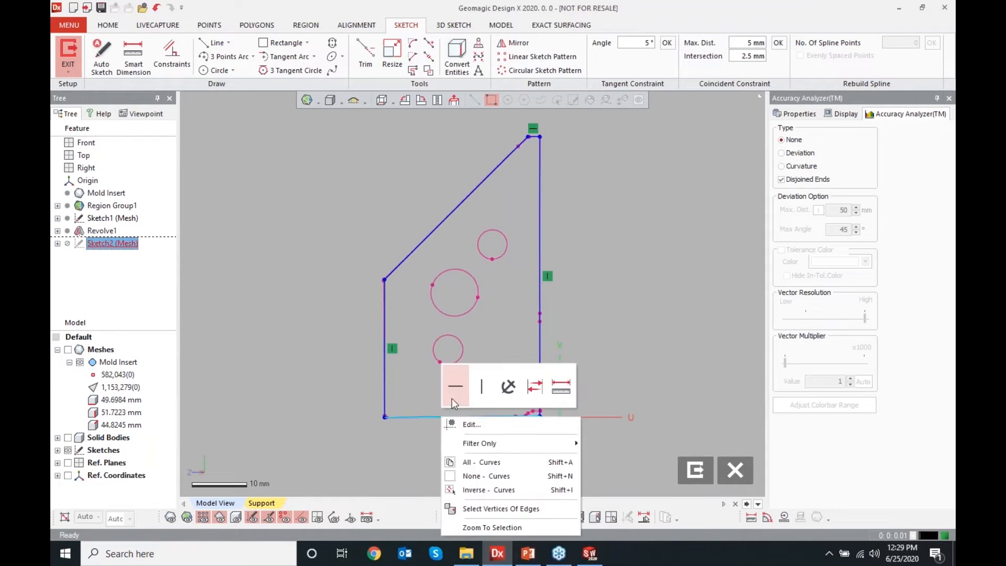
left_click(456, 388)
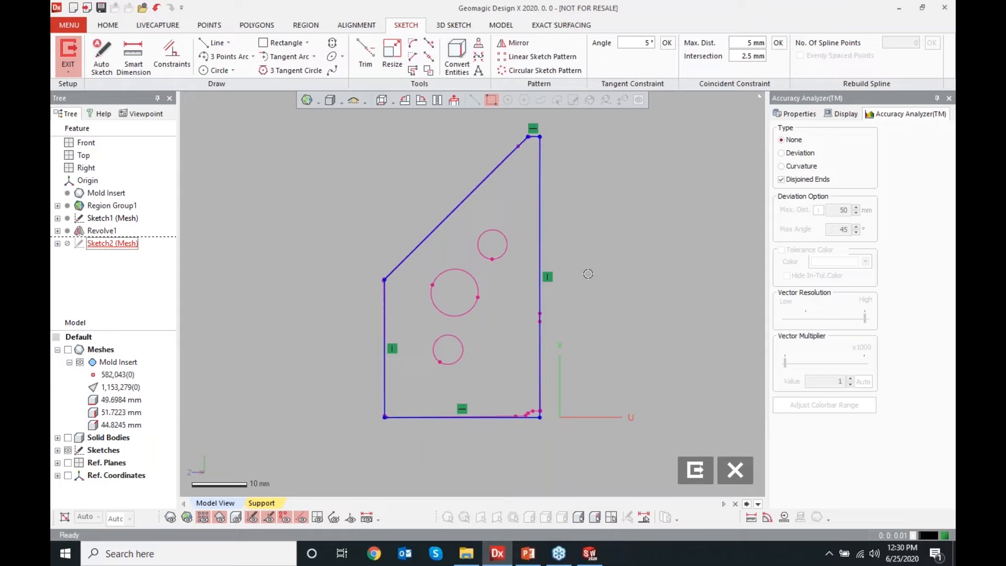
Exit the sketch and extrude the side profile 17 mm, merged with the existing body
left_click(695, 471)
right_click(330, 206)
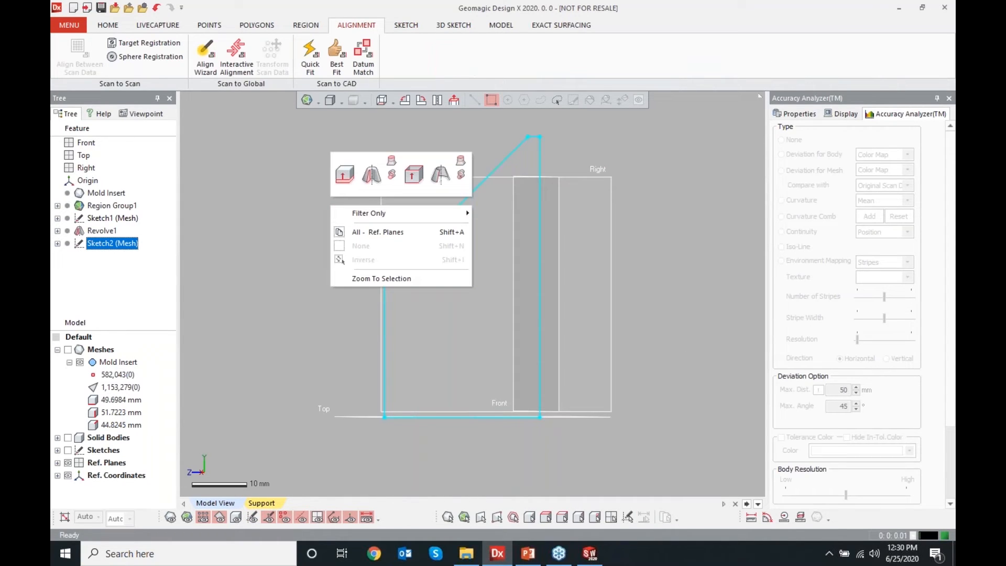
left_click(344, 174)
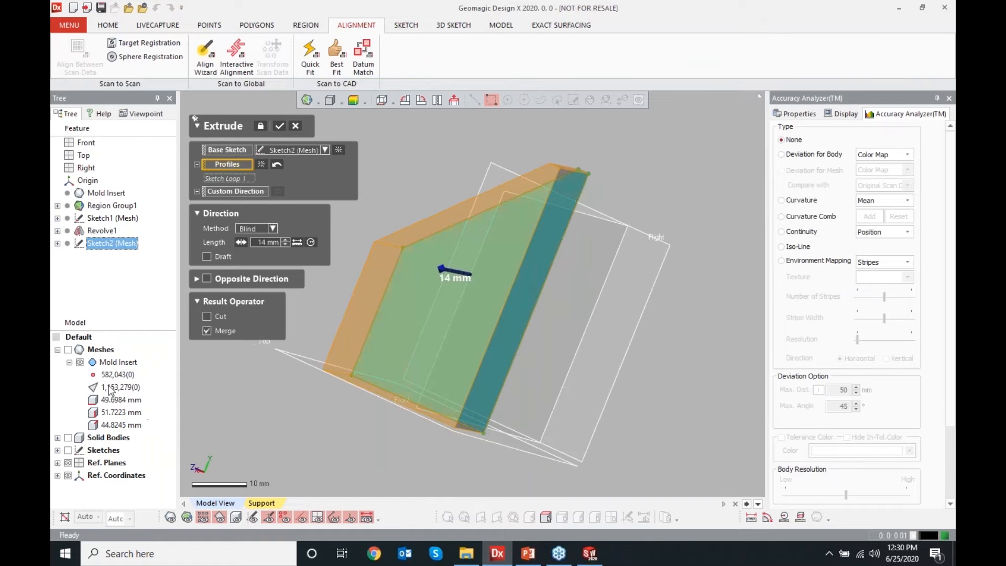
left_click(68, 350)
right_click_drag(514, 299, 416, 324)
left_click_drag(426, 305, 581, 242)
scroll(540, 350, "up", 3)
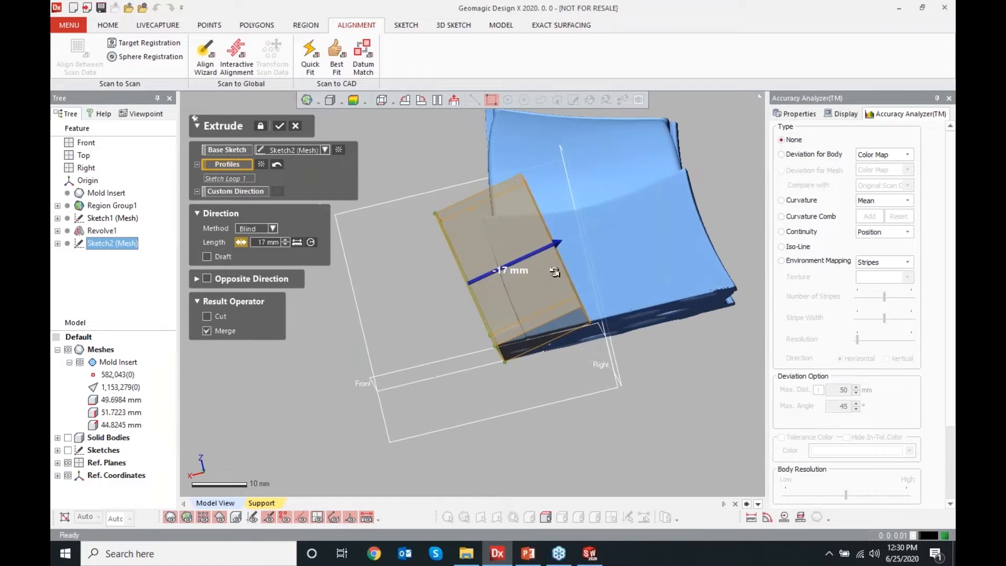
scroll(540, 350, "up", 4)
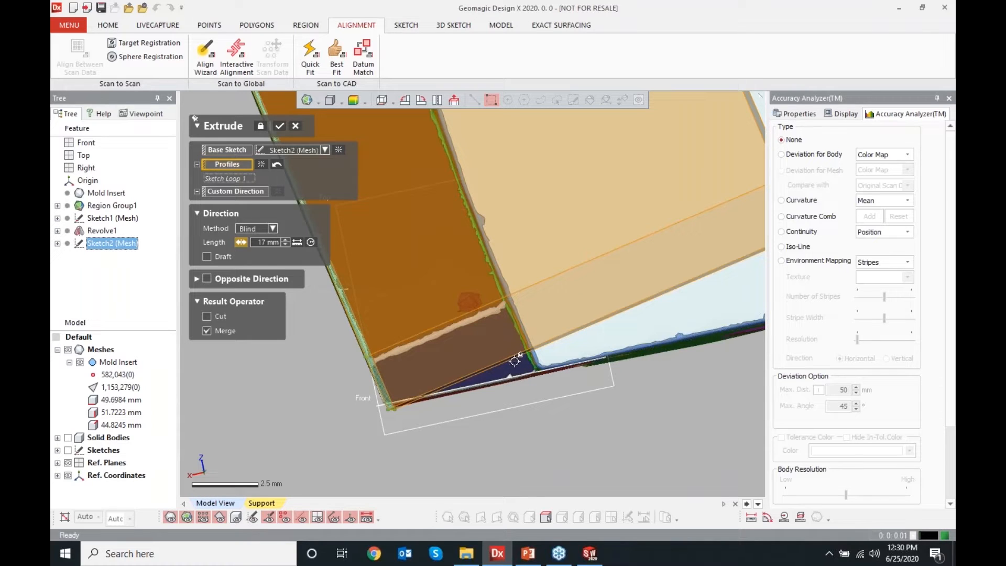
left_click(67, 437)
scroll(482, 411, "down", 5)
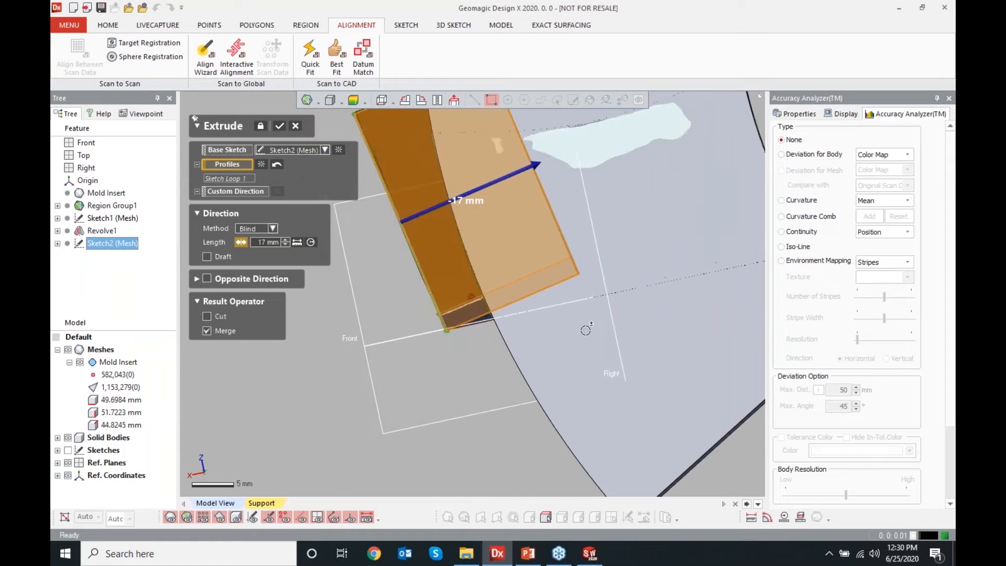
left_click(280, 126)
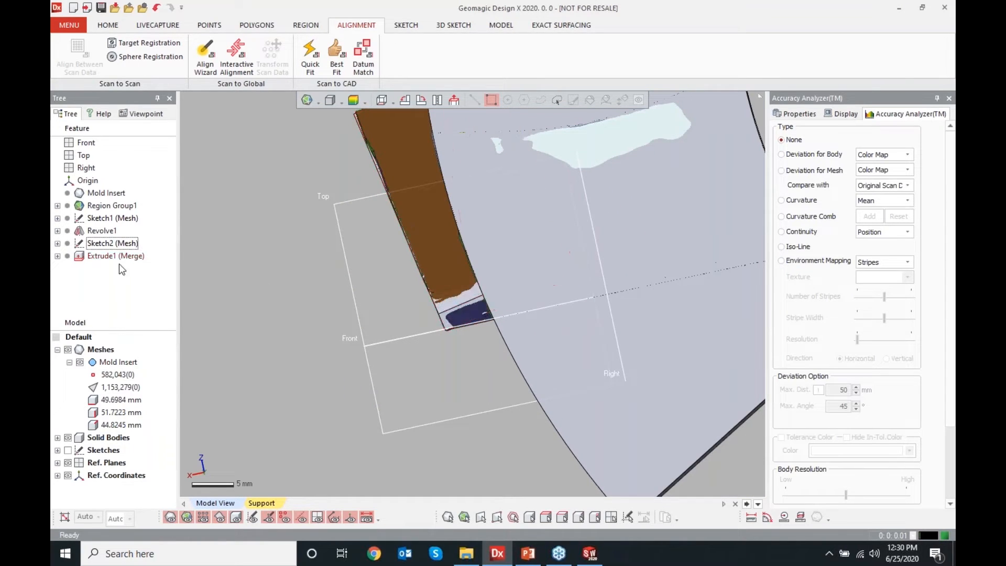
right_click(108, 244)
left_click(133, 254)
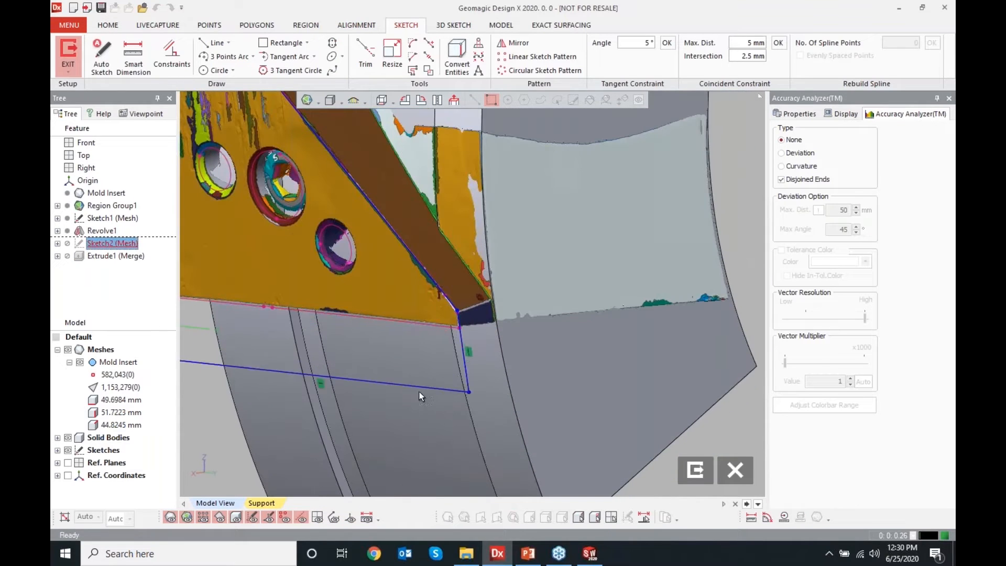
left_click(737, 481)
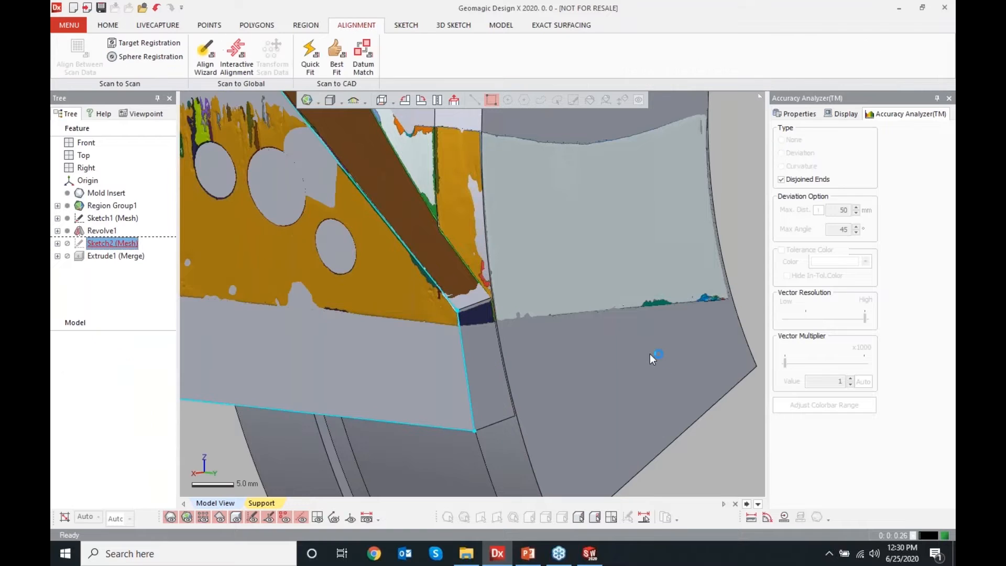
Cut the extruded body with the Front plane, keeping the portion above it
mouse_move(516, 333)
right_mouse_down()
mouse_move(394, 319)
mouse_move(467, 337)
mouse_move(440, 365)
mouse_move(283, 339)
right_mouse_up()
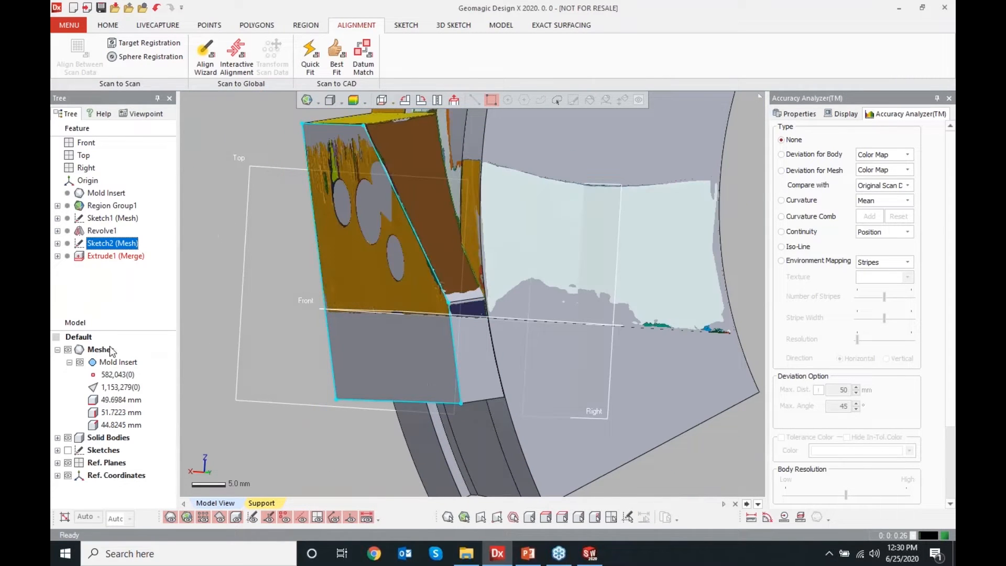
left_click(494, 29)
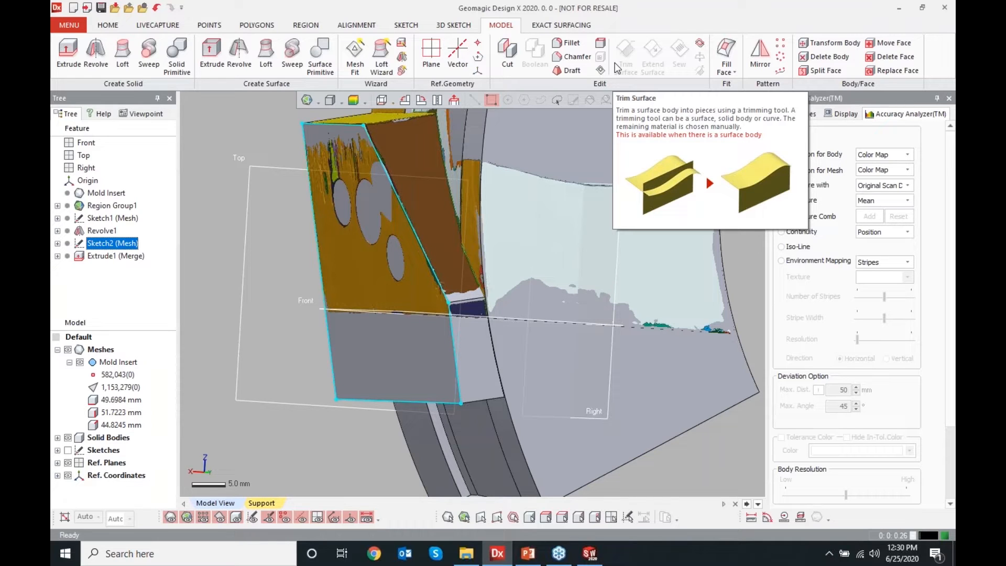
left_click(504, 61)
left_click(298, 314)
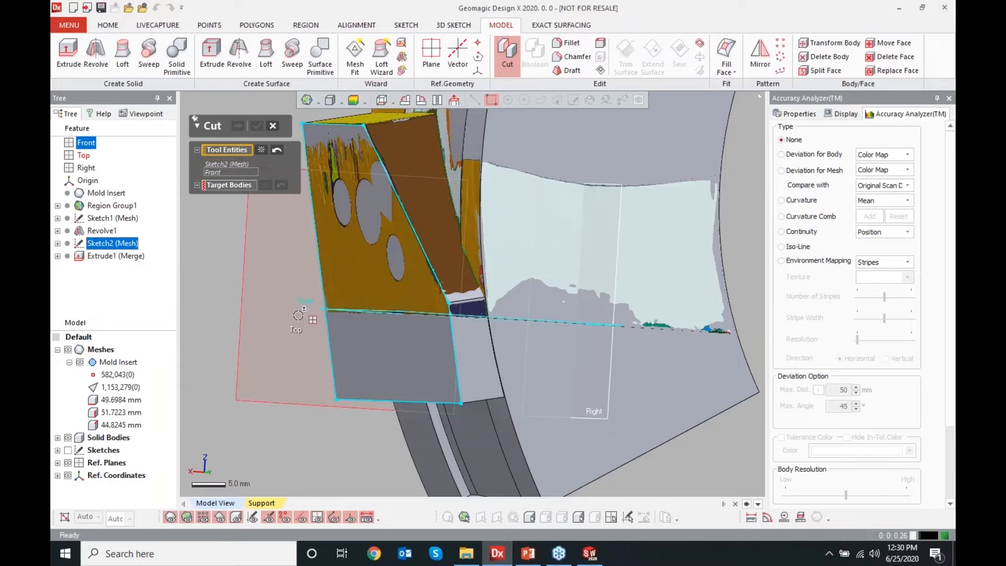
left_click(260, 151)
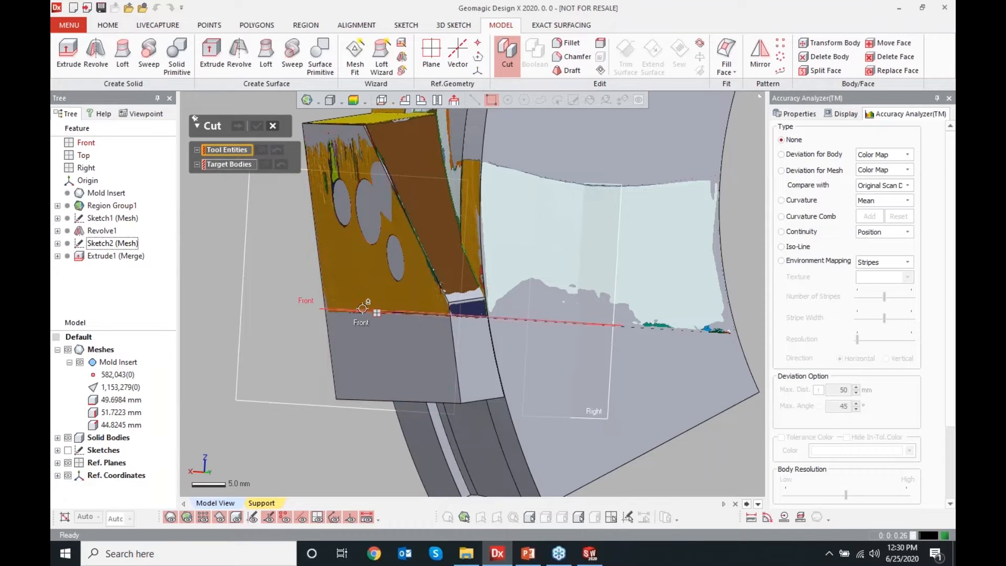
left_click(362, 308)
left_click(229, 176)
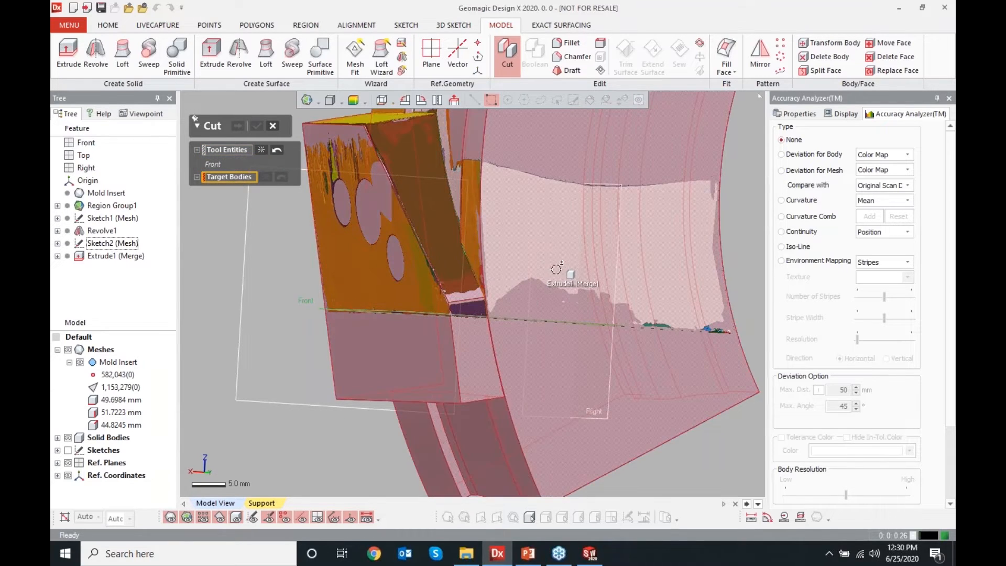
left_click(571, 277)
left_click(238, 126)
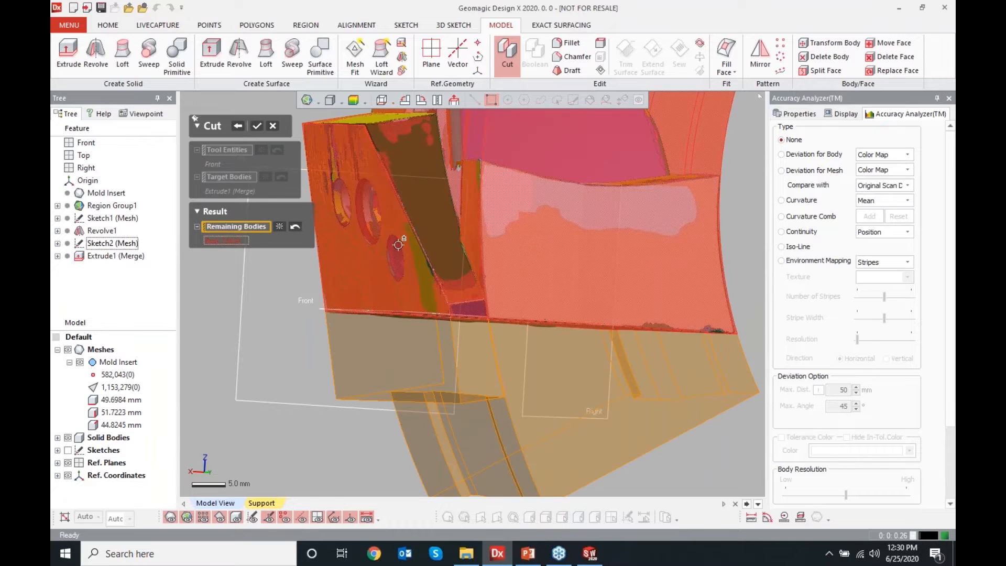
left_click(256, 127)
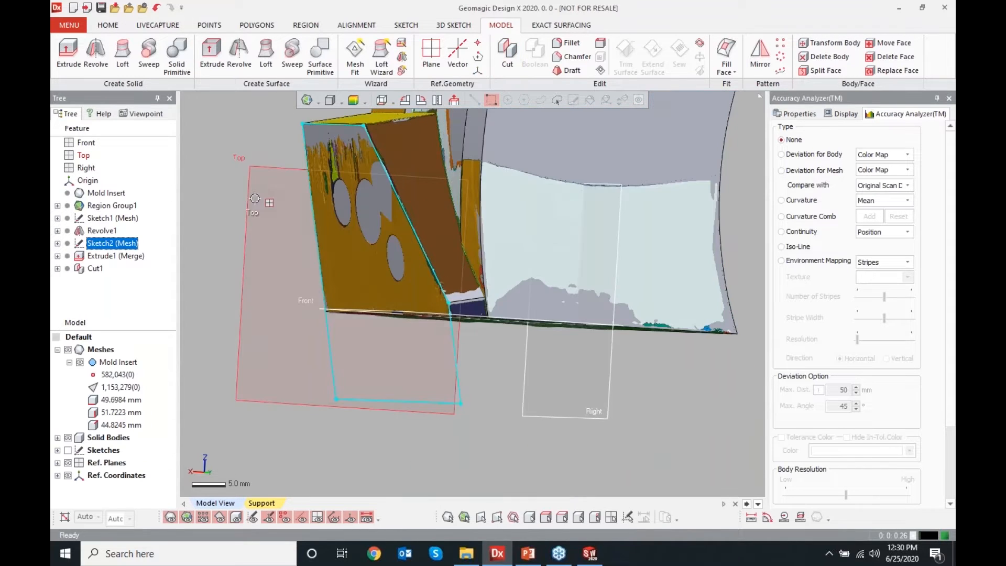
right_click_drag(419, 236, 487, 333)
scroll(490, 339, "down", 3)
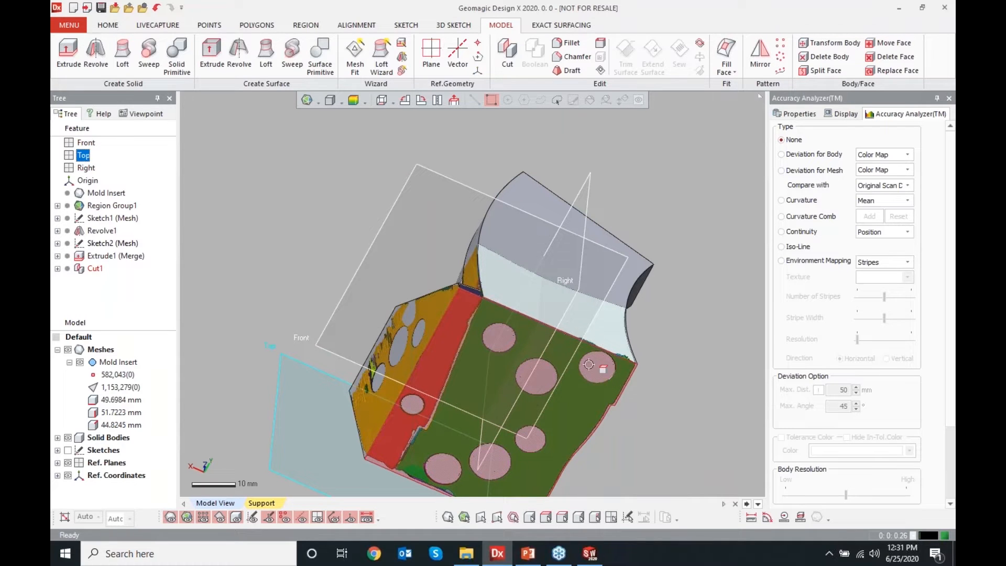
Inspect the solid body's deviation from the mesh with a color map, then restore the mesh display
right_click_drag(597, 359, 603, 261)
middle_click_drag(603, 260, 560, 239)
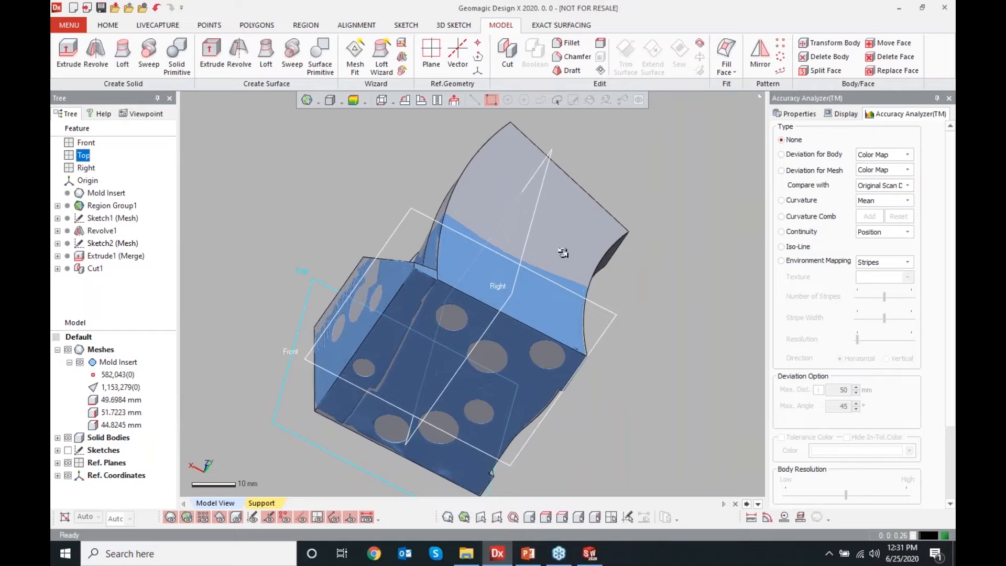
left_click(353, 103)
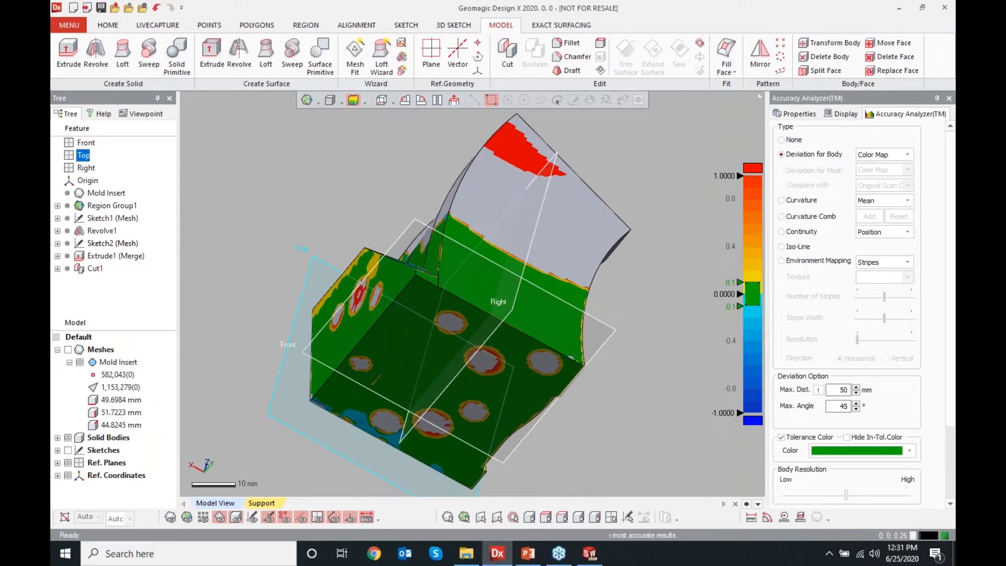
right_click_drag(336, 145, 327, 278)
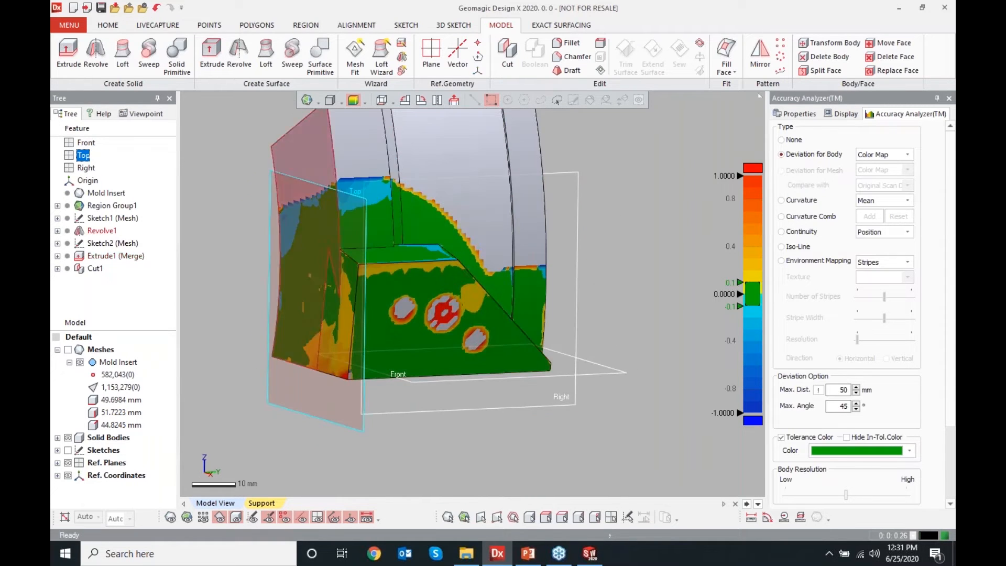
left_click(68, 350)
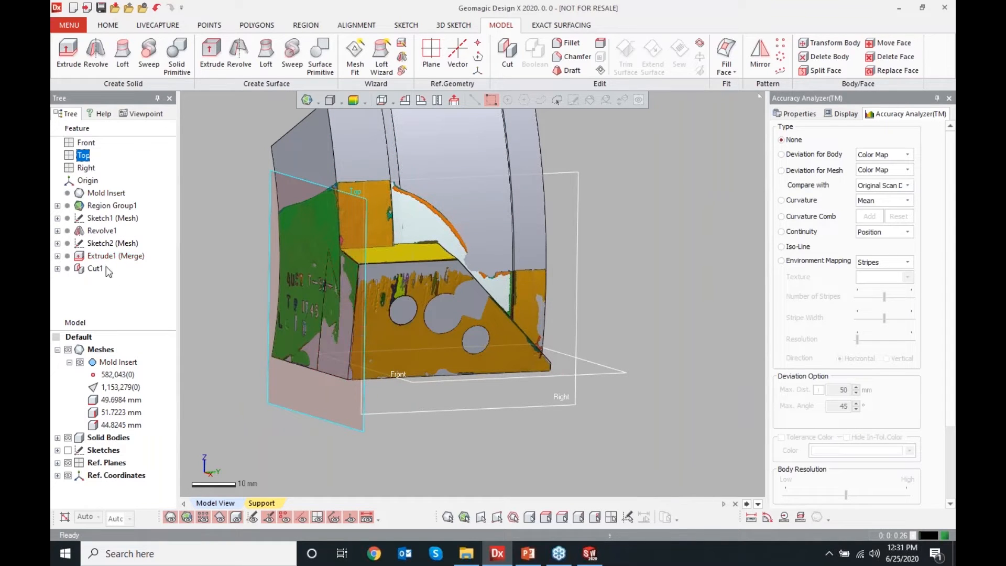
Open the side-profile mesh sketch to check its bottom line against the mesh edge, then exit without changes
double_click(111, 243)
left_click(490, 98)
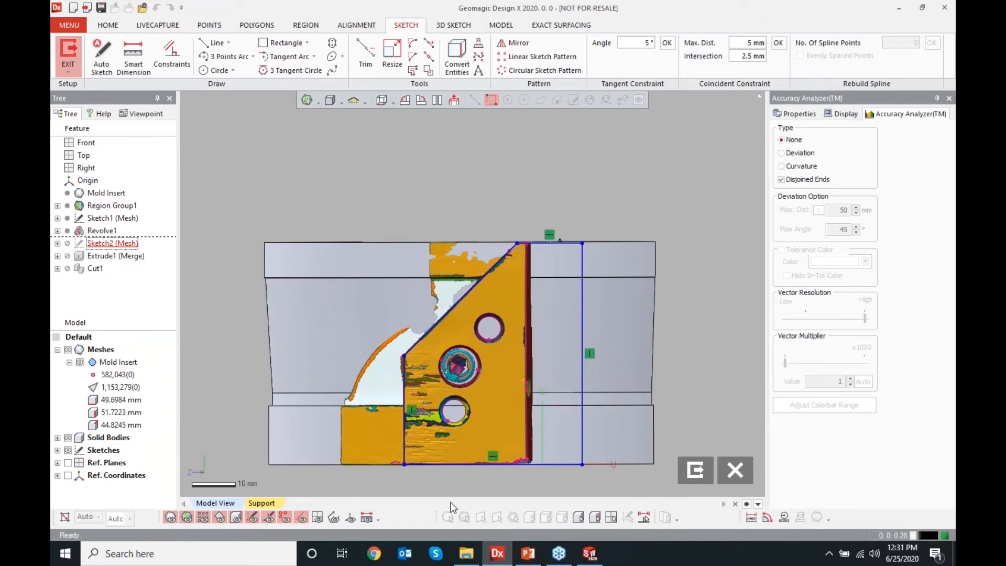
scroll(524, 461, "up", 10)
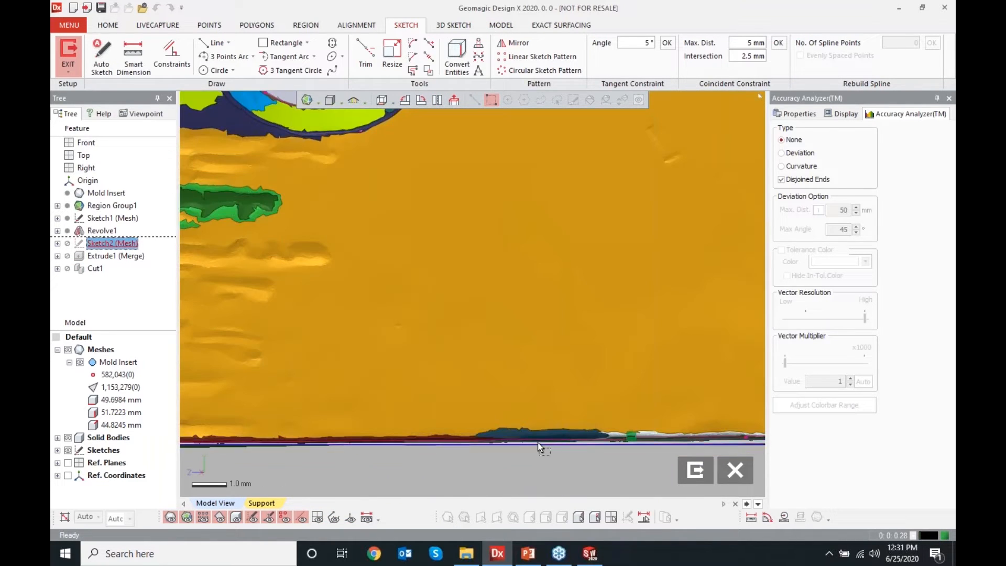
scroll(521, 364, "down", 4)
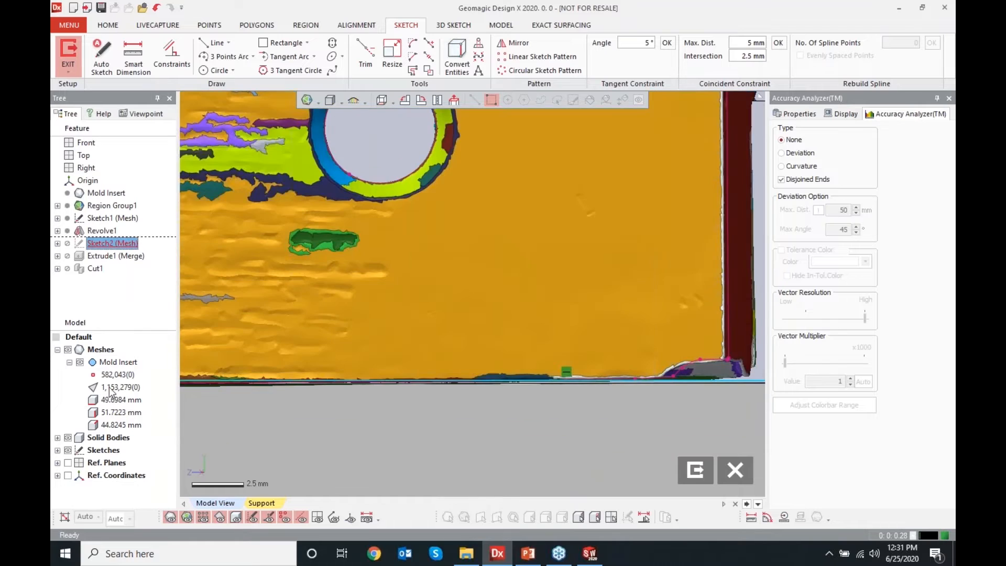
left_click(68, 349)
left_click(68, 437)
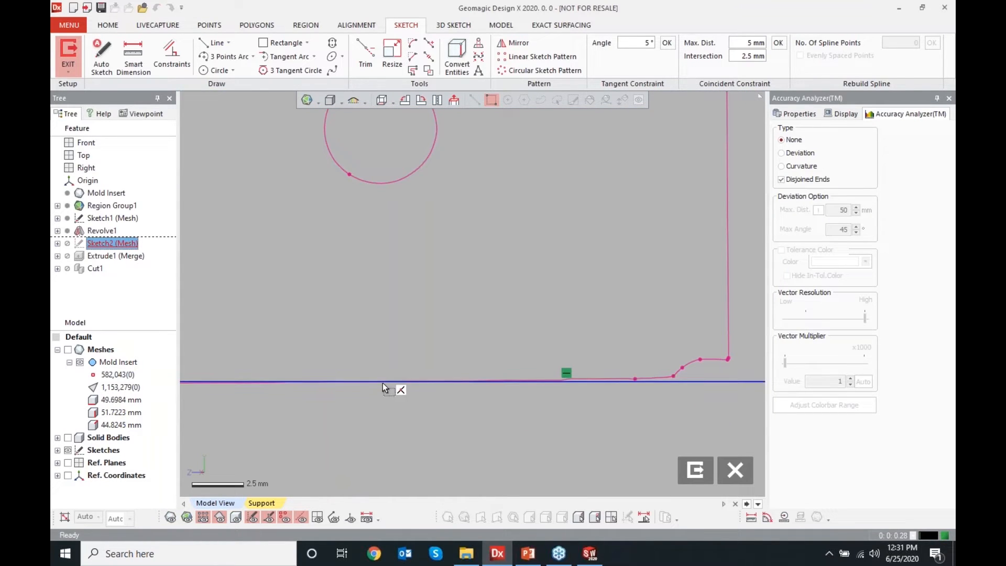
left_click(696, 470)
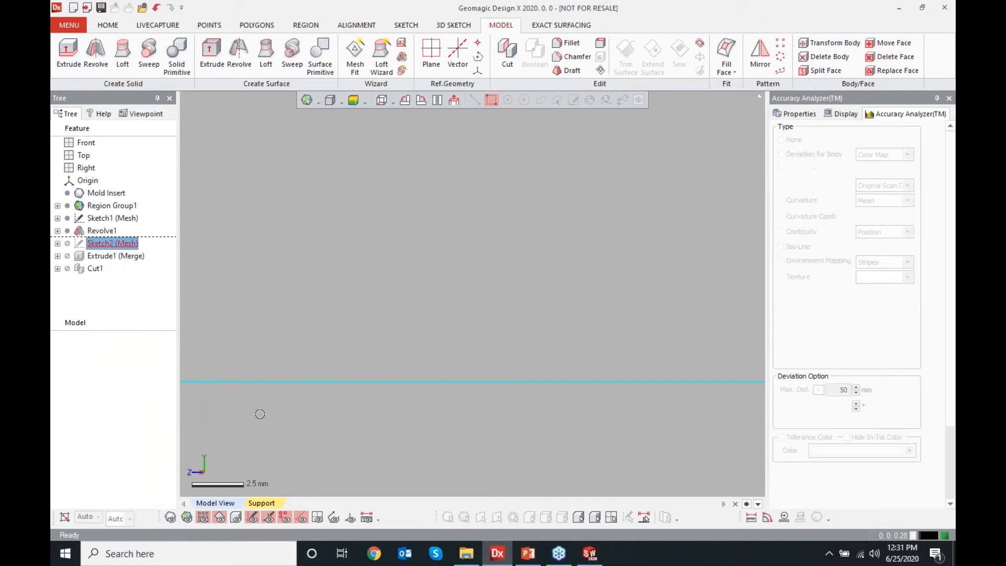
Examine the mesh's upper corner and step between the curved face and the top face from several angles
left_click(67, 351)
scroll(399, 340, "down", 5)
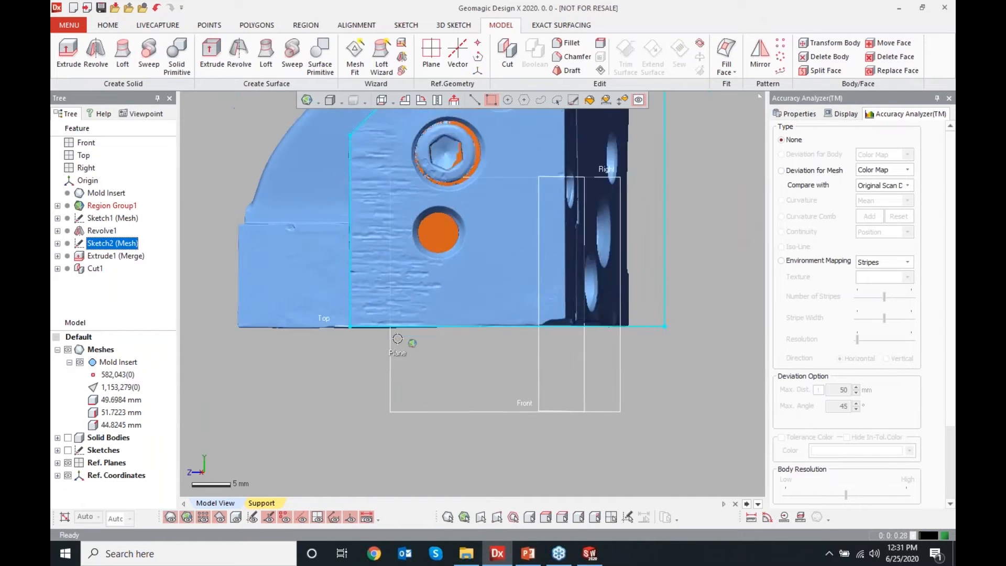
right_click_drag(362, 407, 581, 209)
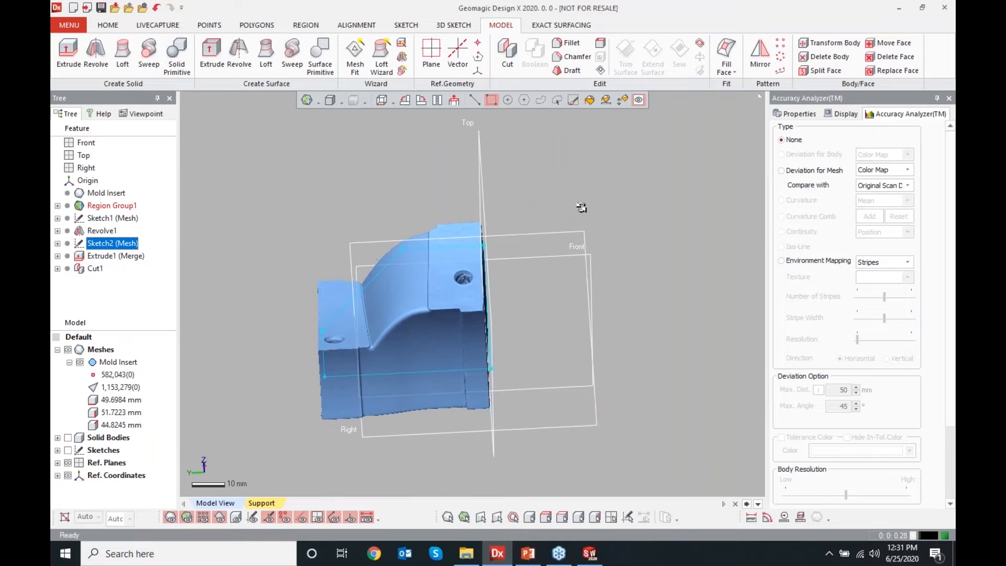
left_click(67, 464)
right_click_drag(279, 382, 489, 286)
scroll(489, 286, "up", 4)
right_click_drag(257, 348, 263, 346)
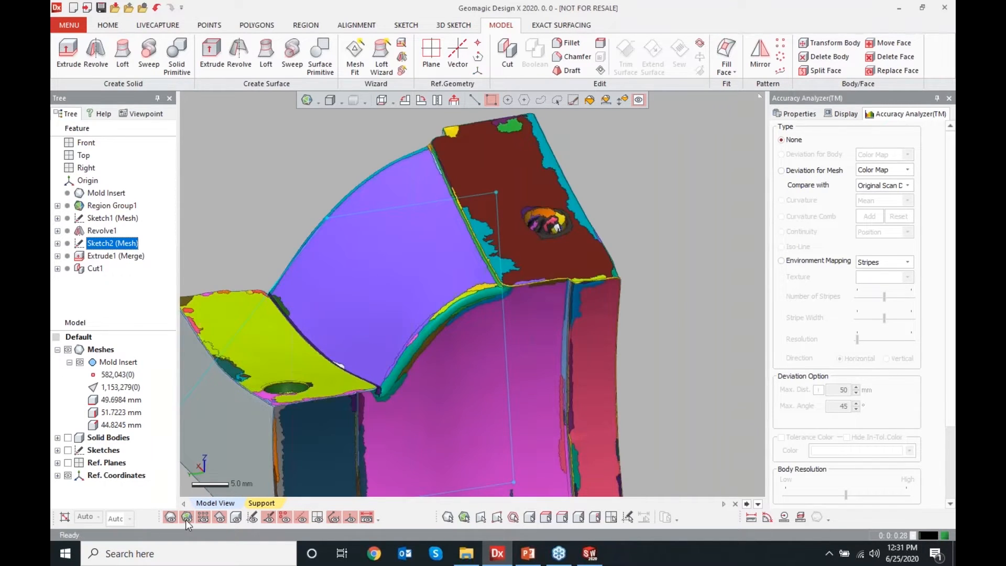
left_click(187, 518)
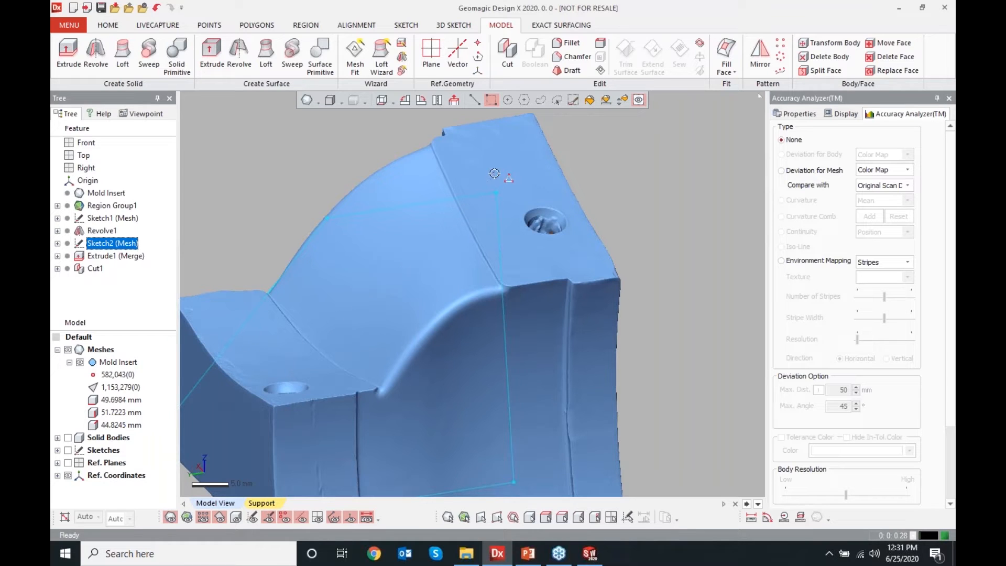
left_click(670, 166)
mouse_move(591, 296)
right_mouse_down()
mouse_move(563, 249)
mouse_move(473, 232)
right_mouse_up()
scroll(474, 232, "up", 5)
mouse_move(532, 377)
right_mouse_down()
mouse_move(539, 390)
mouse_move(476, 363)
mouse_move(467, 334)
right_mouse_up()
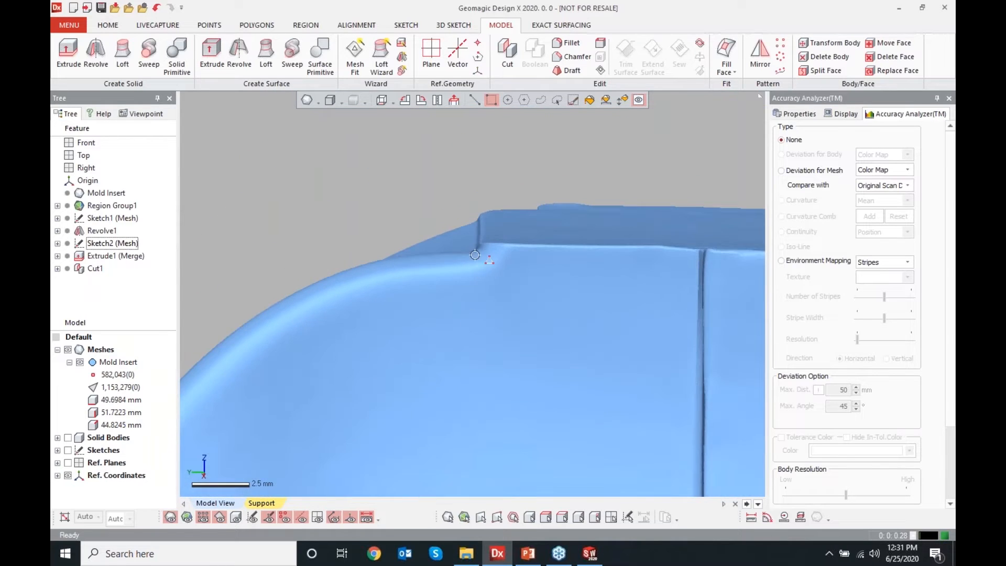
scroll(476, 254, "up", 4)
scroll(480, 262, "up", 3)
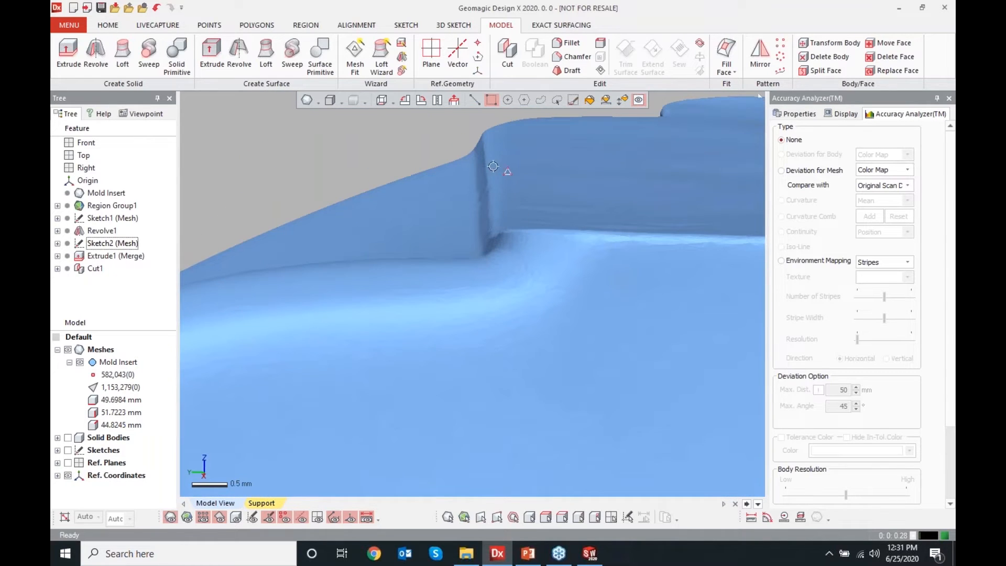
scroll(591, 305, "down", 6)
right_click_drag(593, 306, 316, 429)
scroll(374, 310, "up", 4)
right_click_drag(373, 310, 398, 393)
scroll(397, 393, "down", 10)
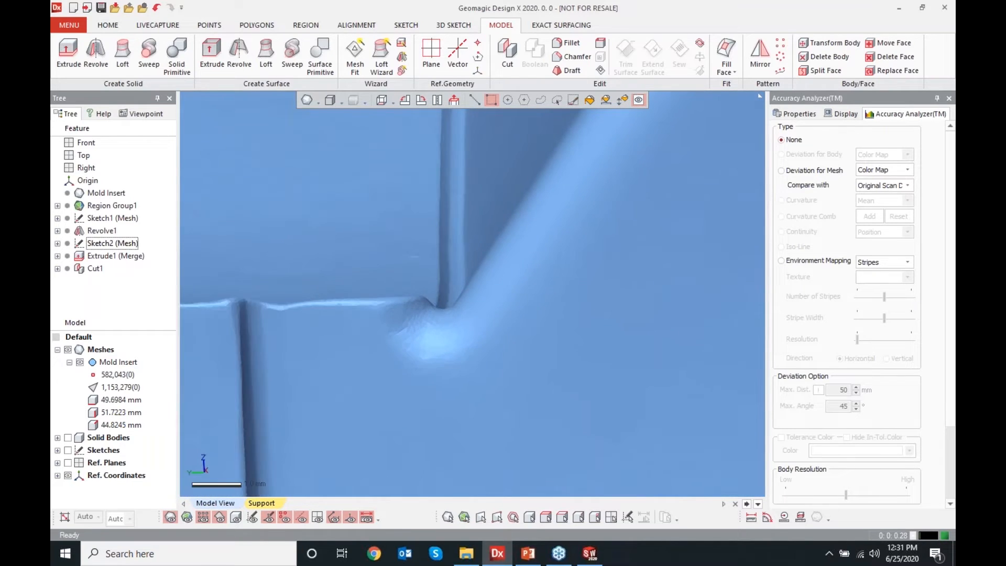
scroll(561, 220, "up", 3)
mouse_move(561, 220)
right_mouse_down()
mouse_move(559, 274)
mouse_move(602, 249)
mouse_move(559, 208)
right_mouse_up()
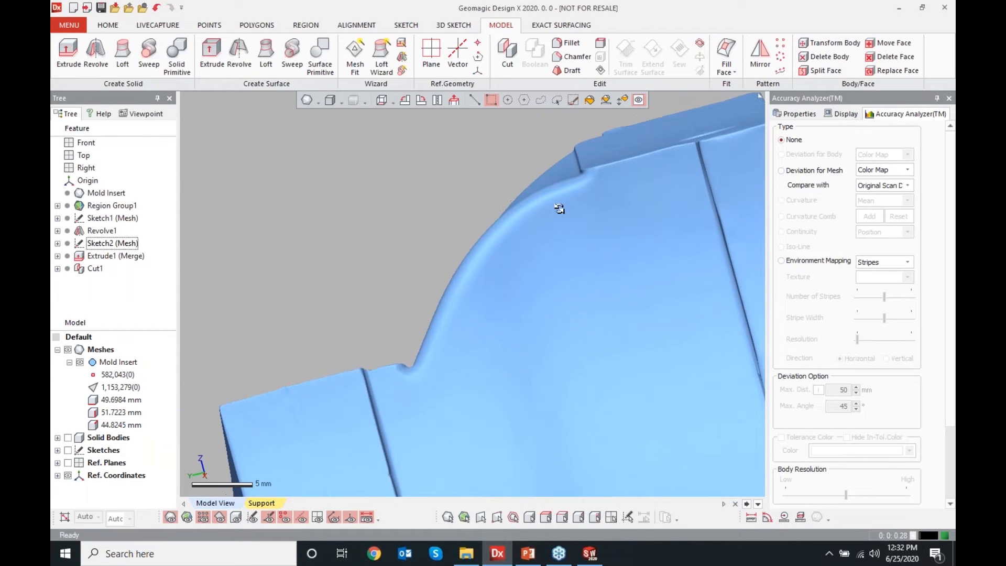
right_click_drag(299, 307, 419, 327)
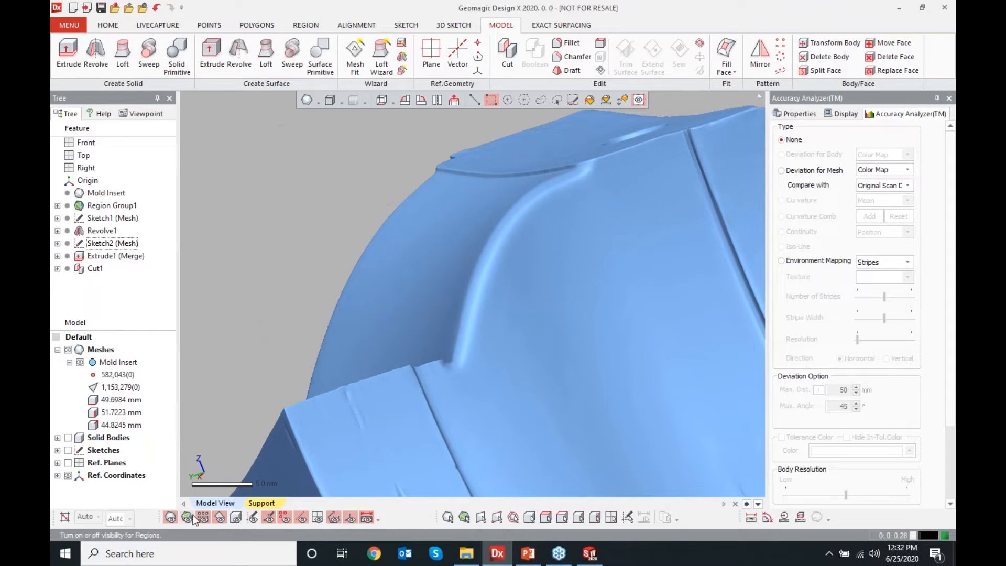
left_click(307, 100)
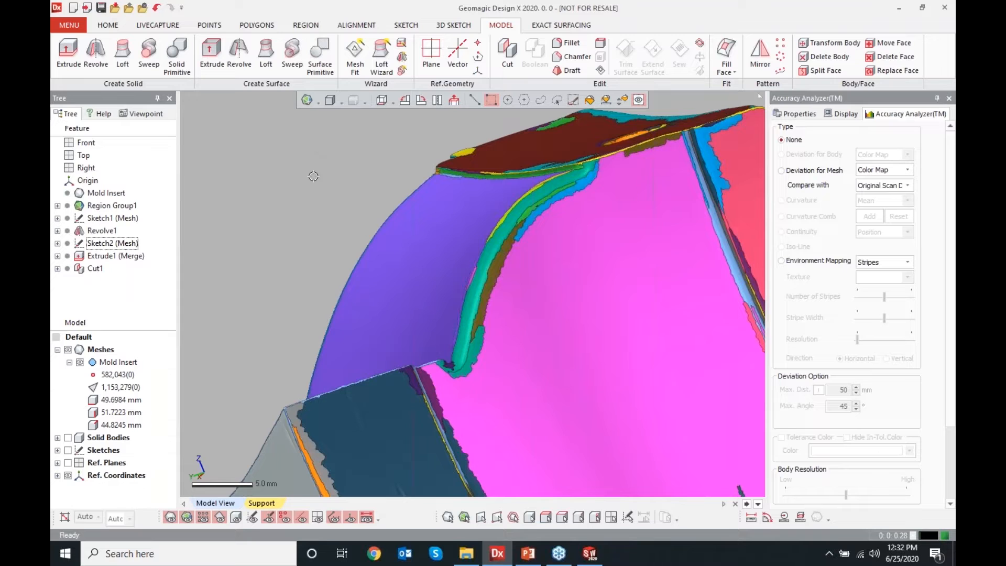
Save the model as Default.xrl on the Desktop
key("ctrl+s")
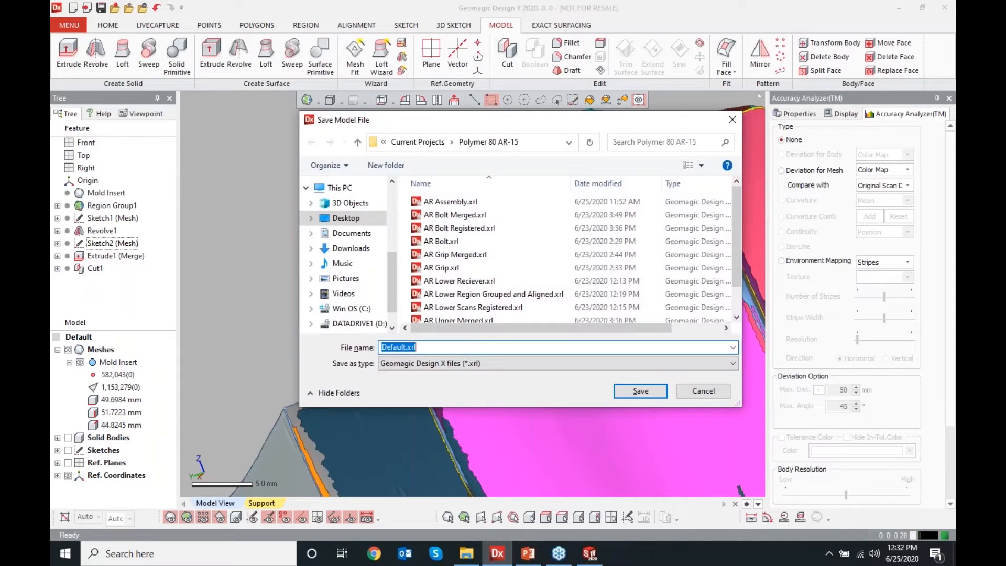
left_click(340, 219)
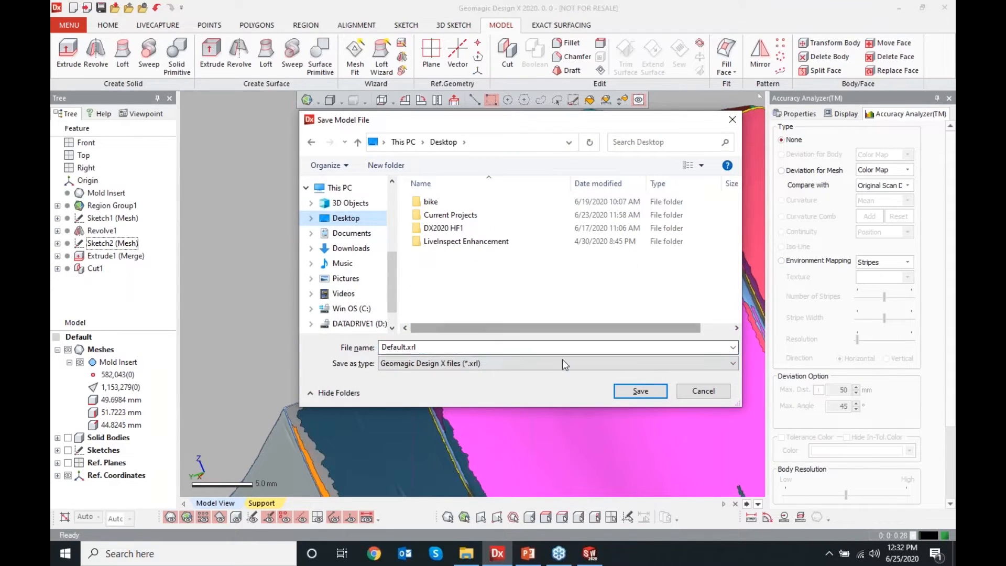
left_click(633, 390)
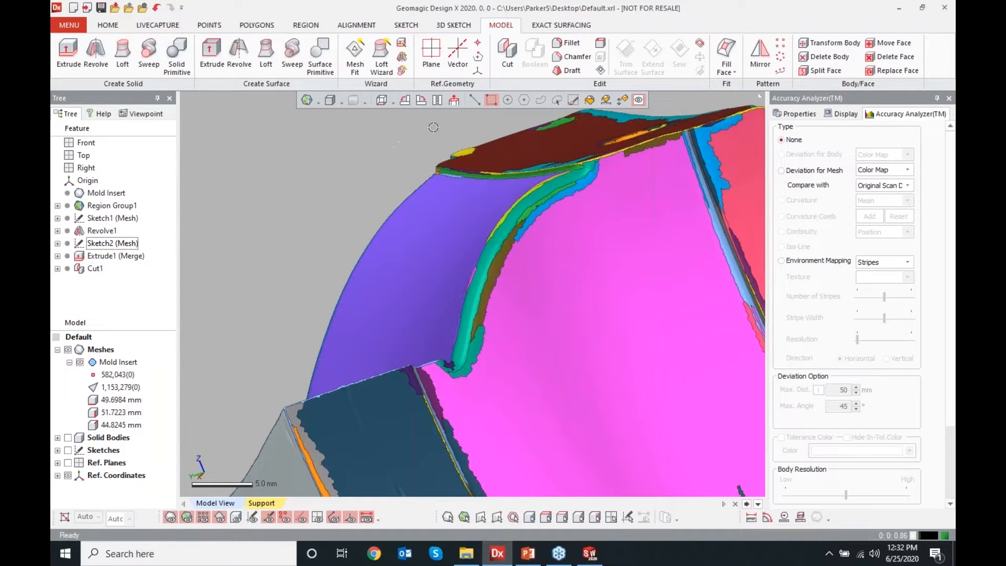
Create a planar Surface Primitive from the narrow step region, with the extend ratio set to 100%
scroll(478, 128, "up", 5)
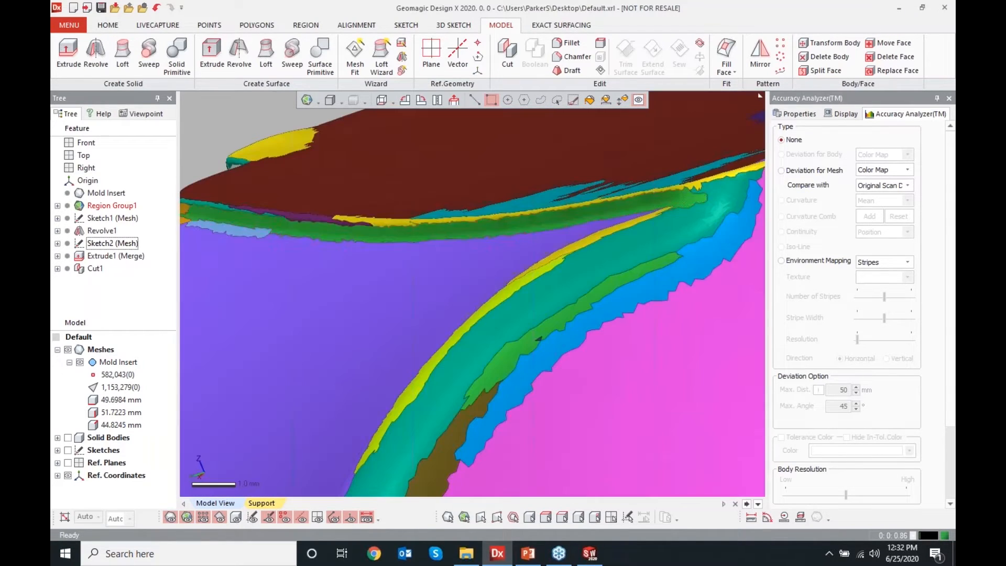
left_click(363, 229)
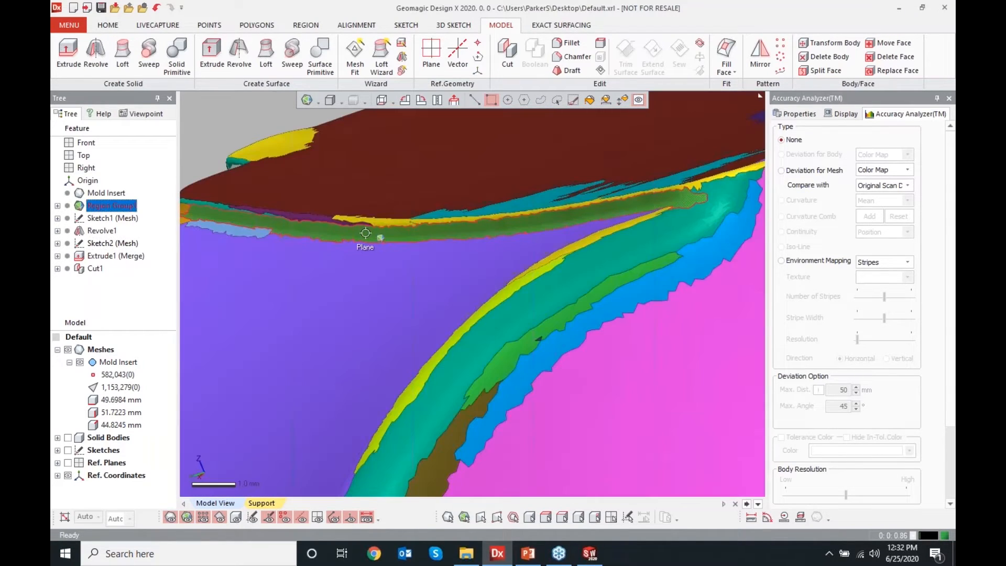
scroll(597, 316, "down", 3)
right_click_drag(597, 317, 559, 311)
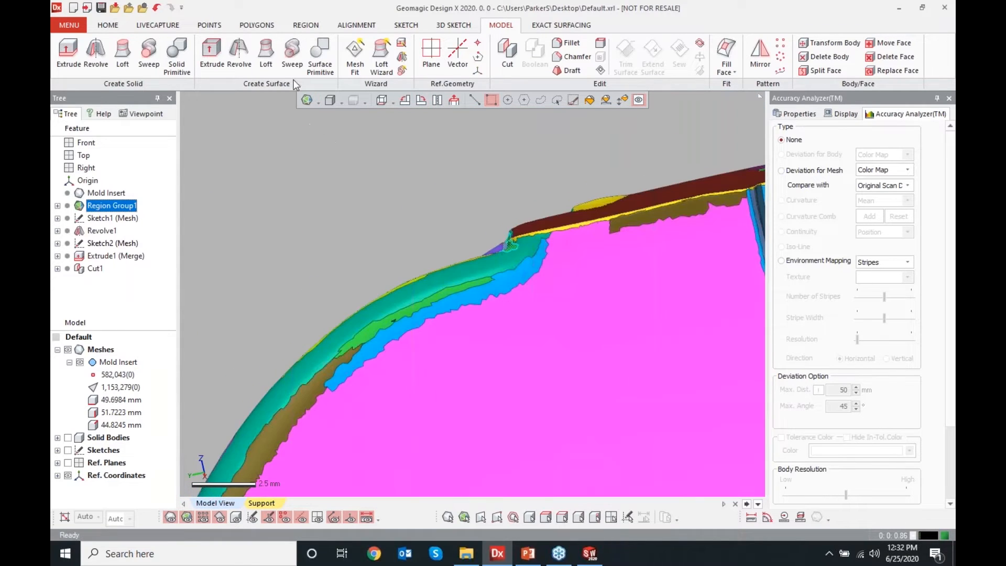
left_click(320, 57)
right_click_drag(400, 228, 326, 151)
left_click(333, 127)
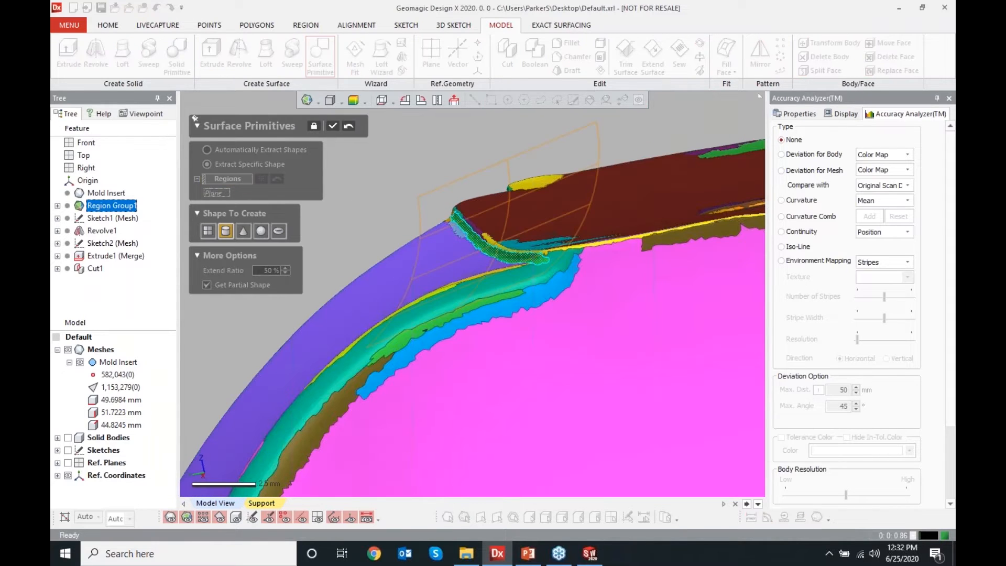
left_click(349, 127)
left_click(208, 231)
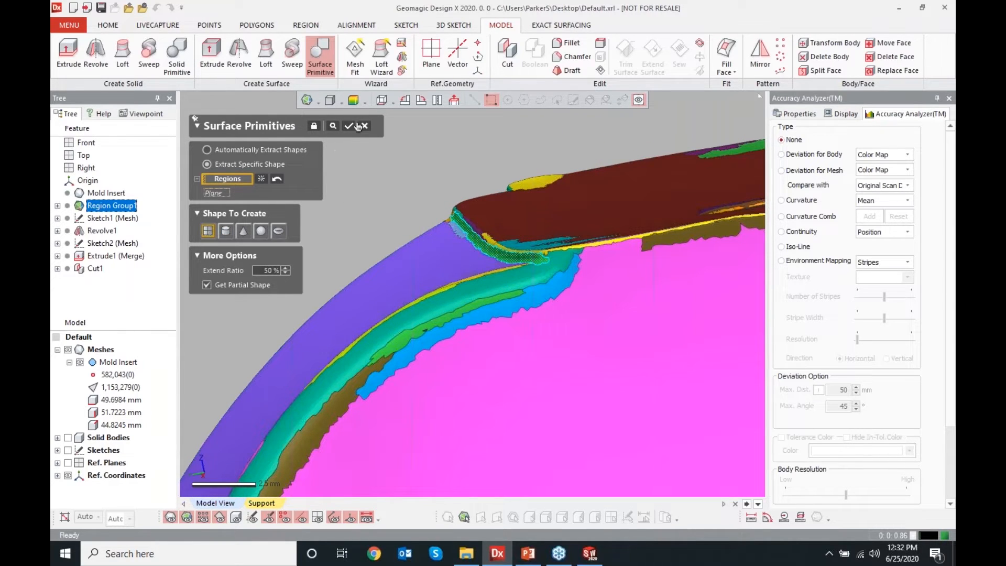
right_click_drag(317, 256, 296, 256)
double_click(266, 271)
type("100")
key("Return")
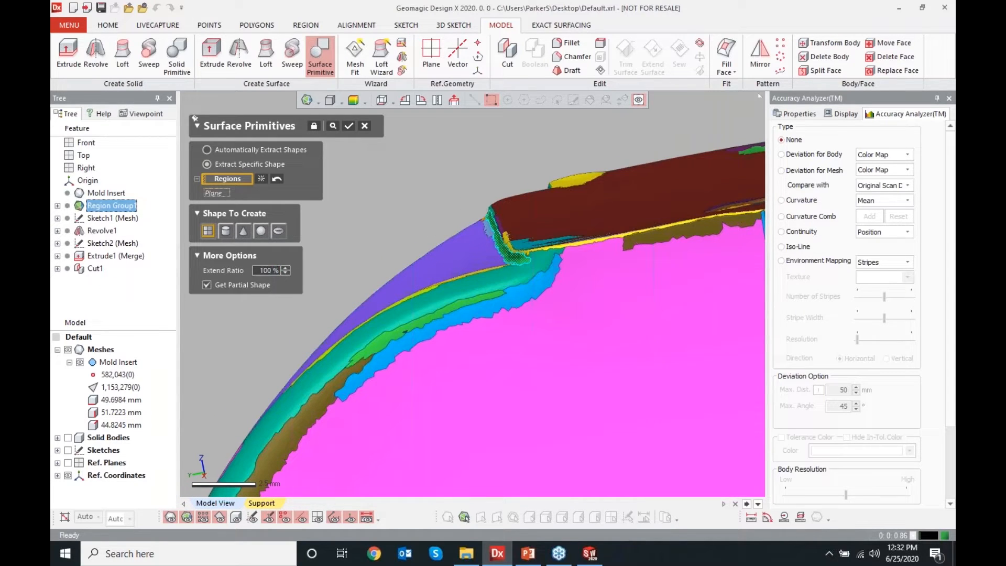
left_click(333, 125)
right_click_drag(506, 276, 503, 271)
left_click(332, 127)
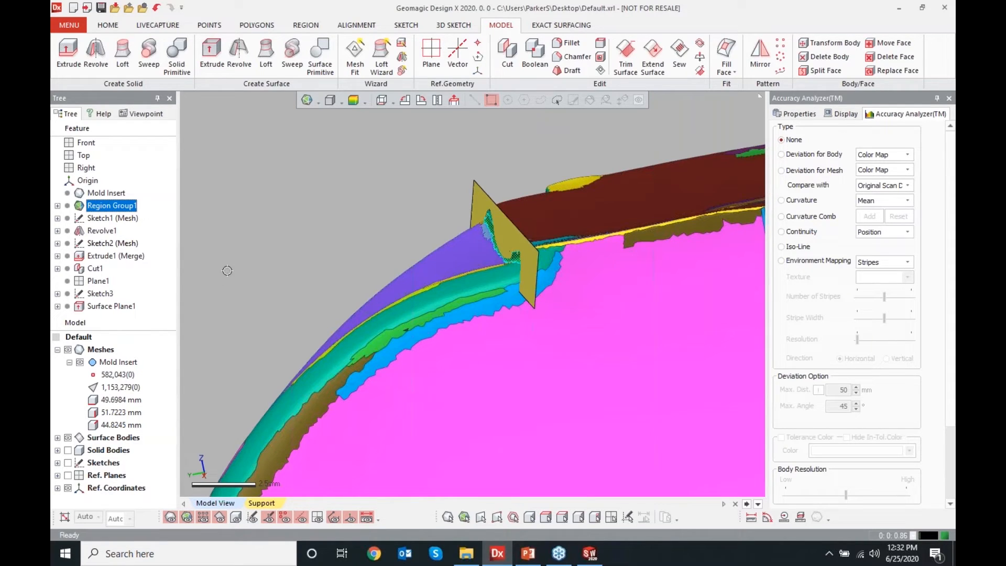
Resize the line in Sketch3 by lengthening both of its ends, then exit the sketch
left_click(97, 283)
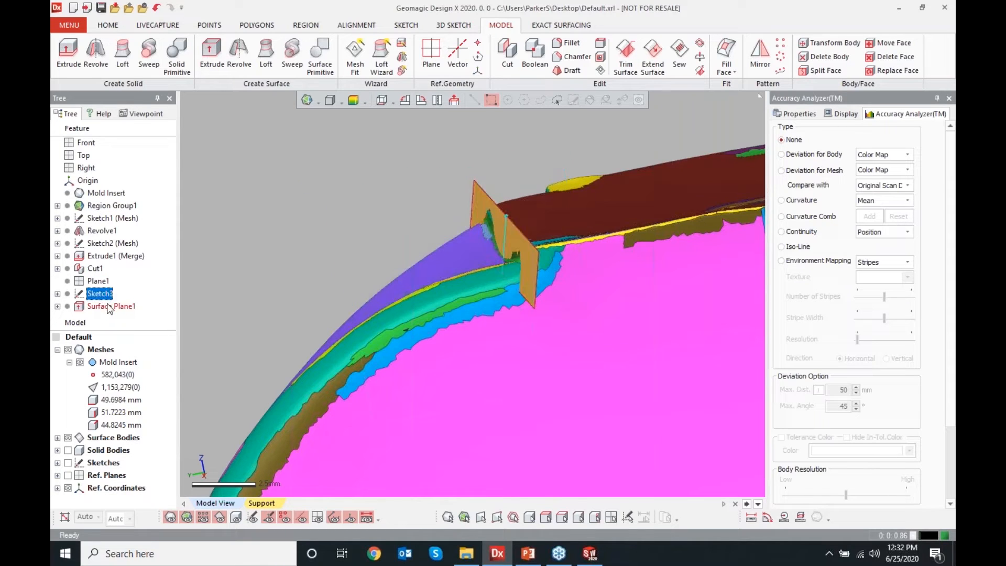
left_click(109, 307)
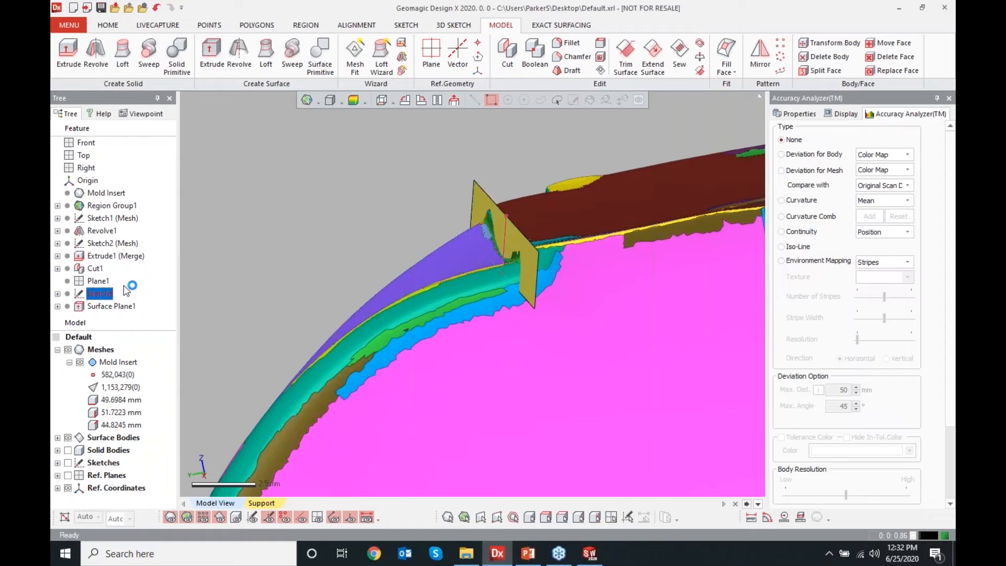
double_click(99, 293)
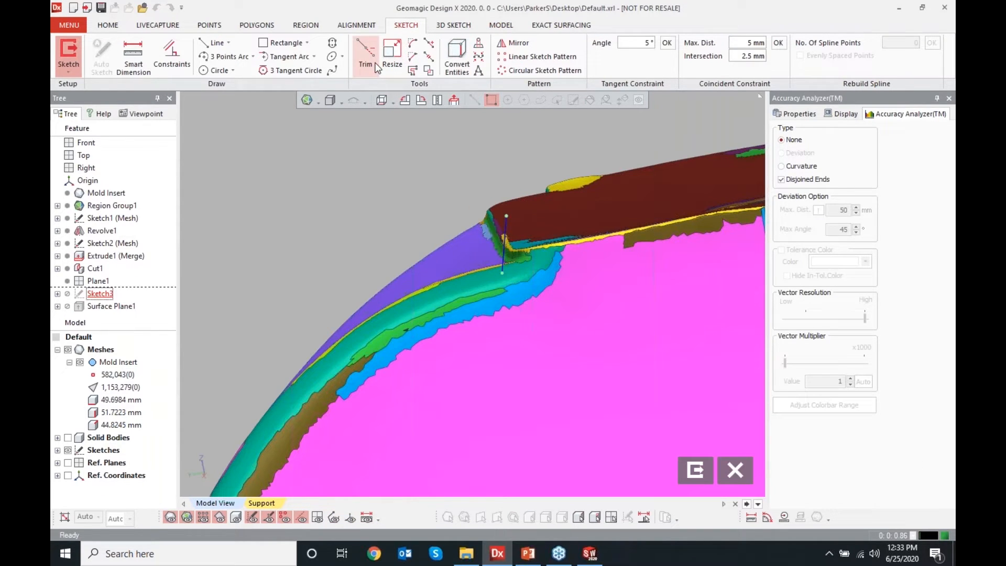
left_click(389, 62)
left_click_drag(506, 216, 508, 187)
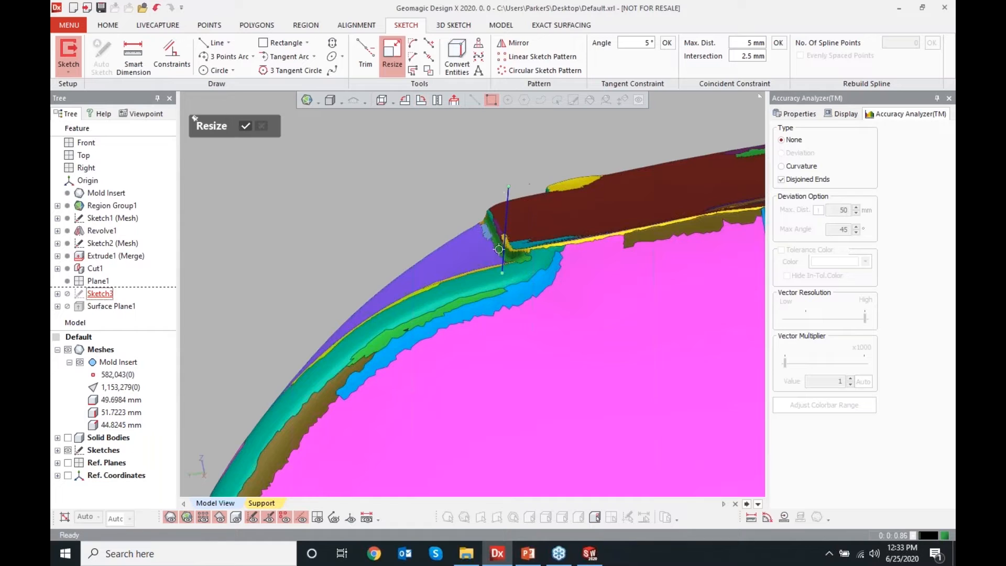
left_click_drag(502, 272, 498, 317)
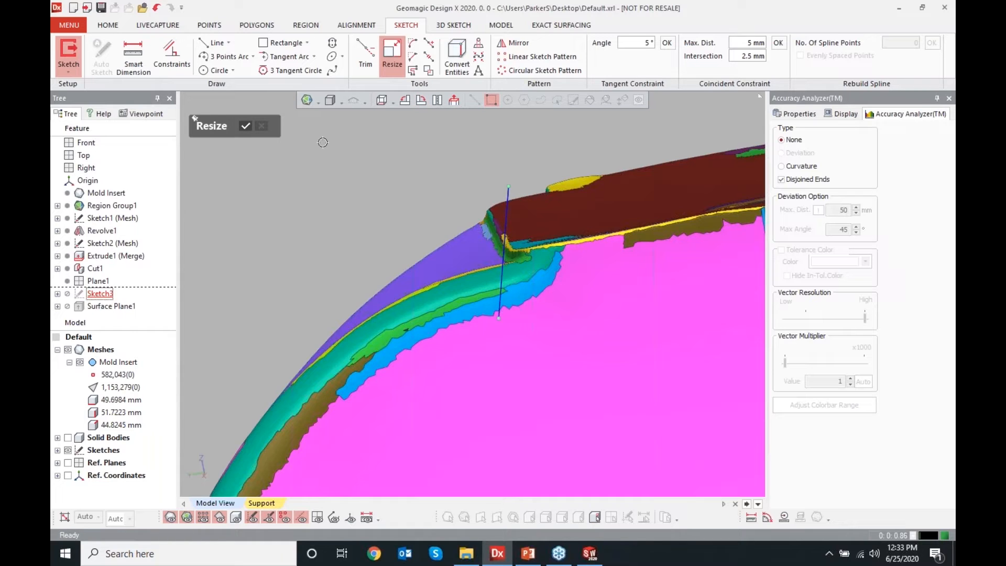
left_click(246, 126)
left_click(696, 470)
Check the new planar surface's deviation from the mesh with the color map
mouse_move(409, 246)
right_mouse_down()
mouse_move(384, 253)
mouse_move(402, 268)
right_mouse_up()
left_click(353, 100)
right_click_drag(337, 303, 423, 298)
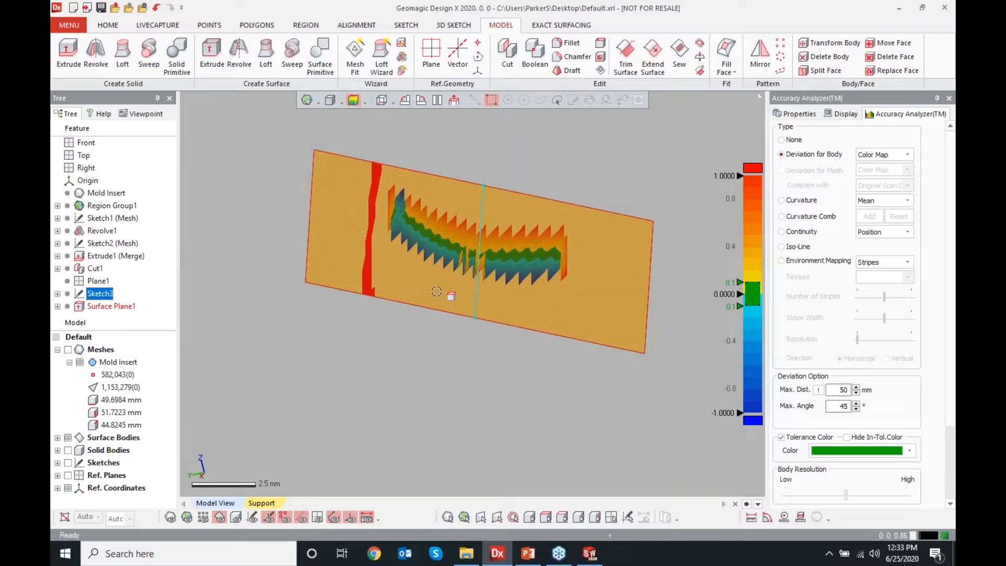
mouse_move(547, 250)
left_click(630, 184)
left_click(354, 101)
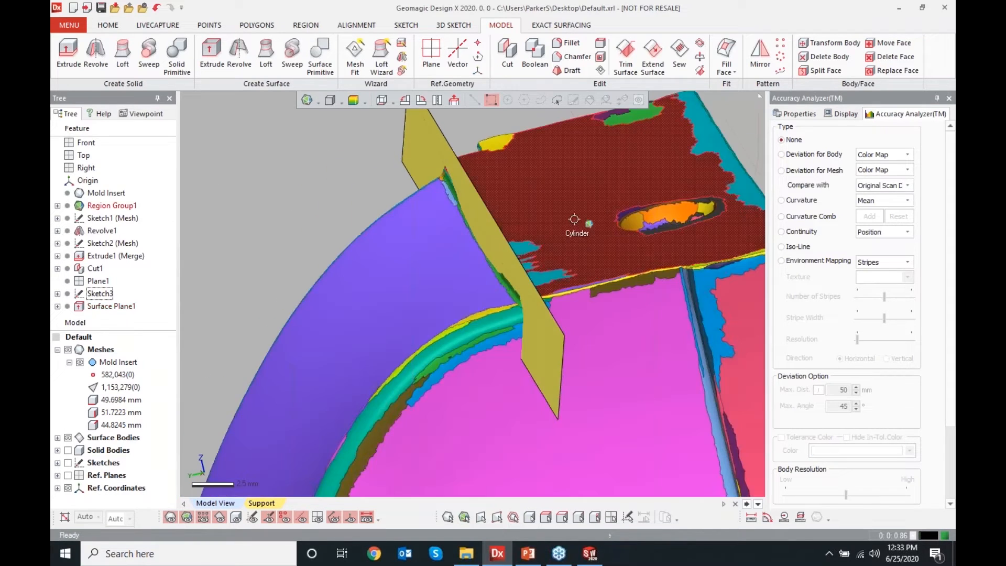
scroll(579, 224, "down", 5)
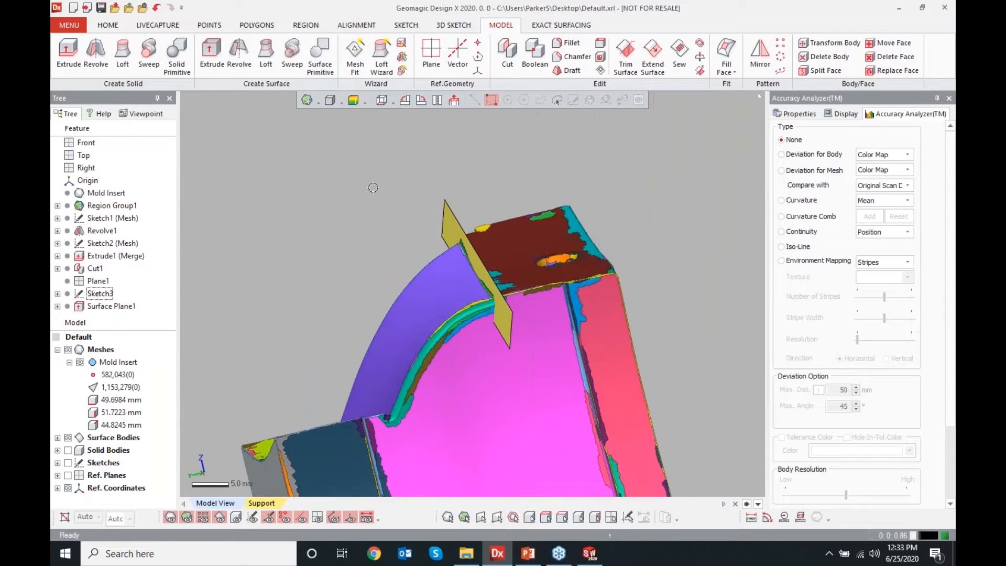
Create a cylindrical Surface Primitive from the top face region, previewing the fit before accepting it
left_click(320, 57)
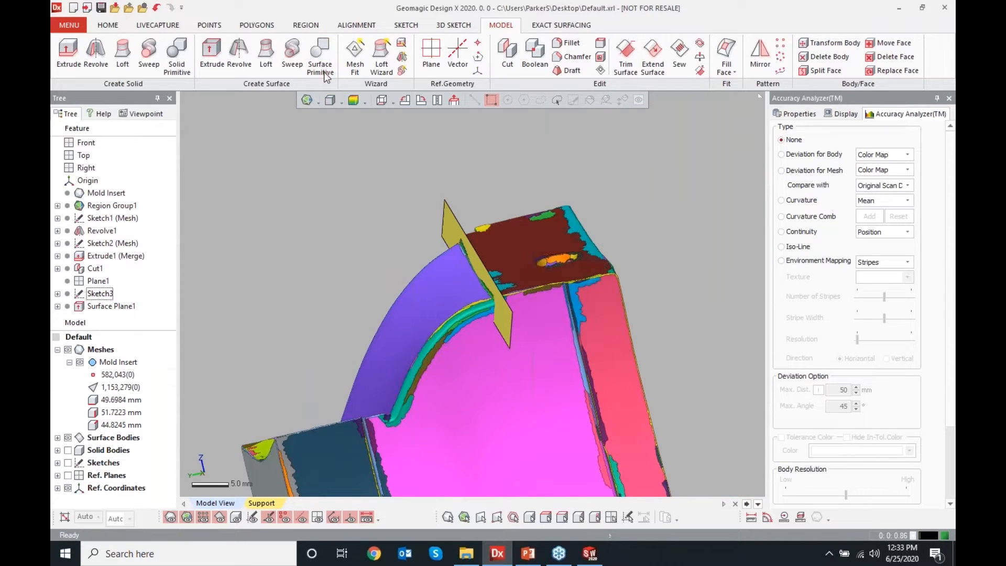
left_click(509, 256)
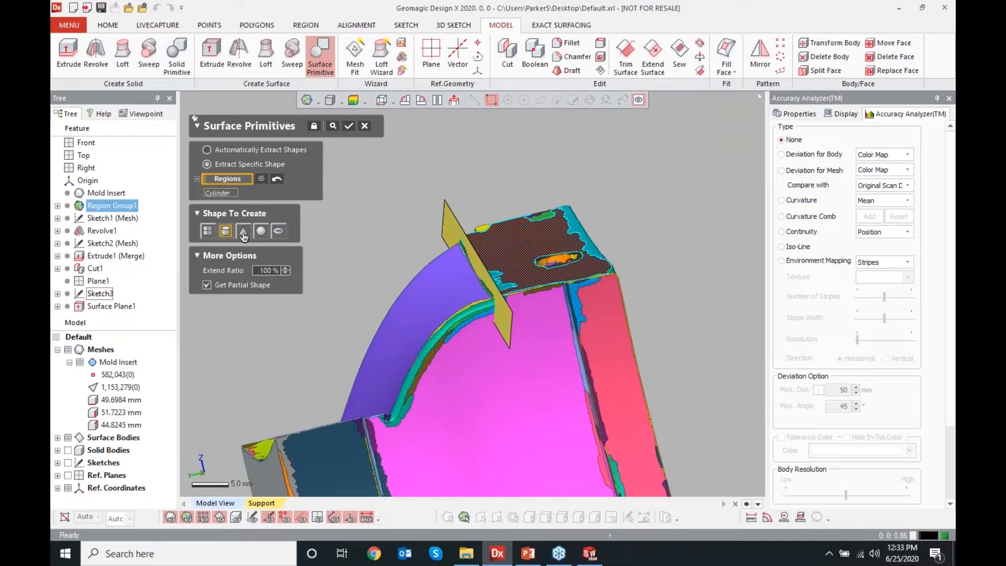
left_click(332, 126)
right_click_drag(406, 268, 473, 304)
left_click(332, 127)
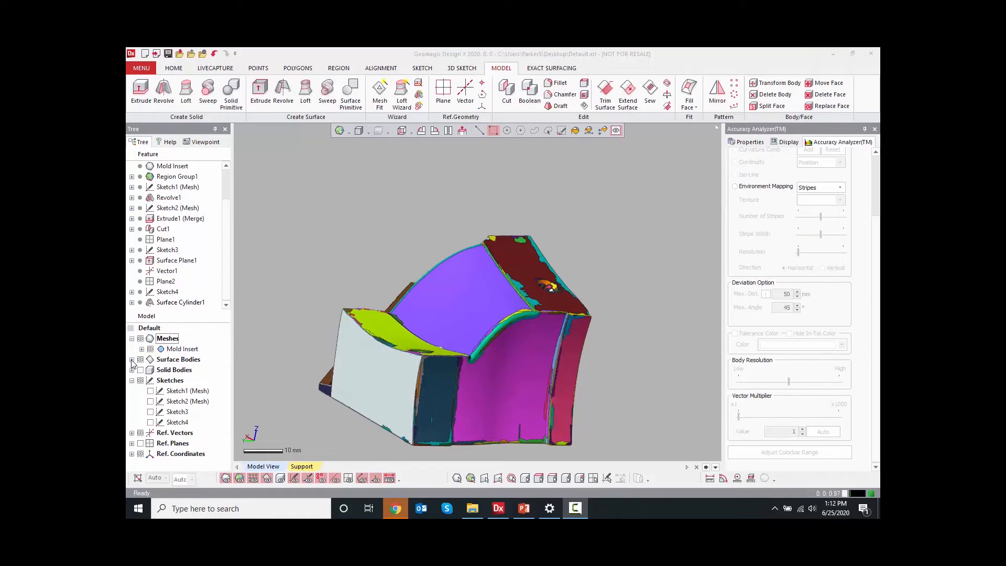
Hide the planar and cylindrical surface bodies so the mesh is visible again
left_click(57, 374)
left_click(80, 386)
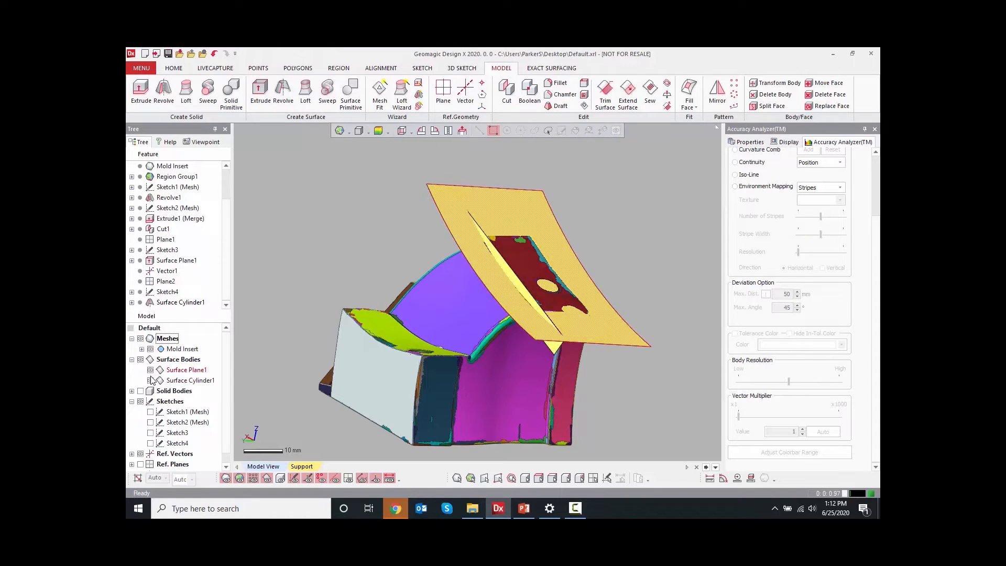
left_click(150, 370)
left_click(150, 380)
Start a Mesh Fit on the yellow-green face region containing the hole, using 0.1 mm allowable deviation
scroll(462, 335, "up", 5)
right_click_drag(462, 345, 484, 294, "ctrl")
key("ctrl+2")
key("ctrl+2")
key("ctrl+2")
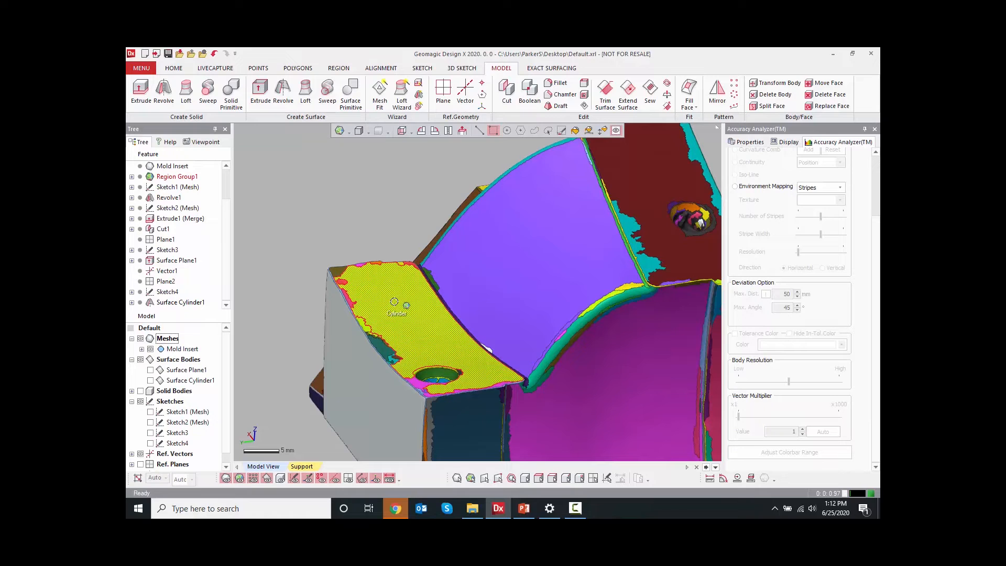
left_click(380, 103)
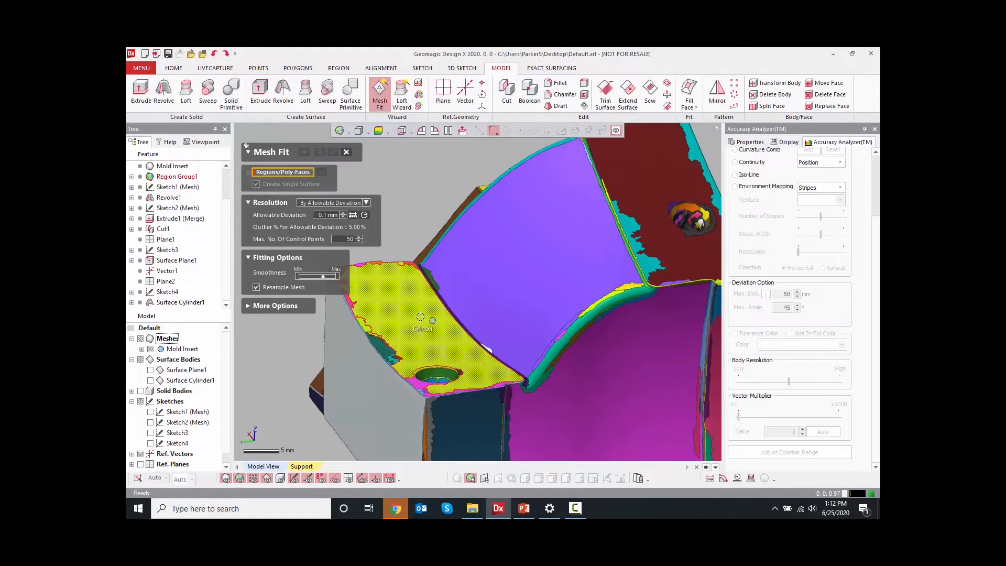
scroll(411, 213, "down", 5)
right_click_drag(498, 219, 485, 313)
left_click_drag(410, 327, 410, 321)
right_click_drag(392, 410, 412, 379)
left_click_drag(391, 246, 394, 245)
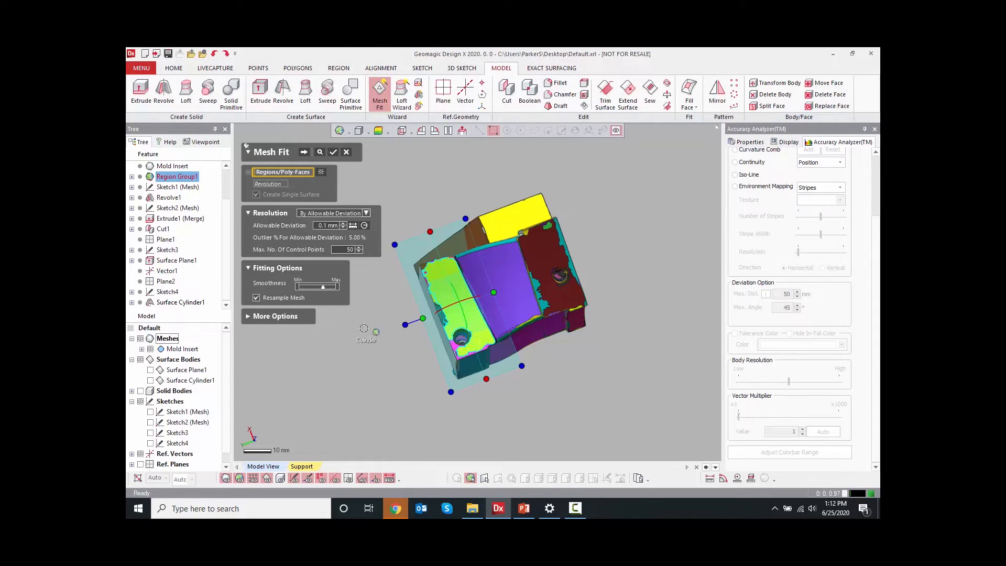
Advance the Mesh Fit to the iso-line flow control stage and adjust the control net density
left_click(303, 151)
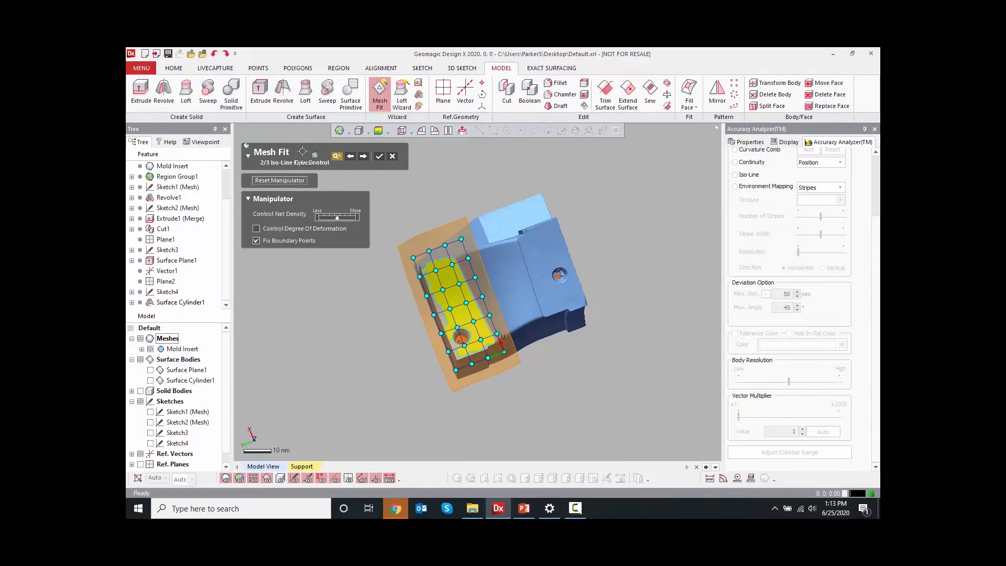
left_click_drag(337, 217, 320, 217)
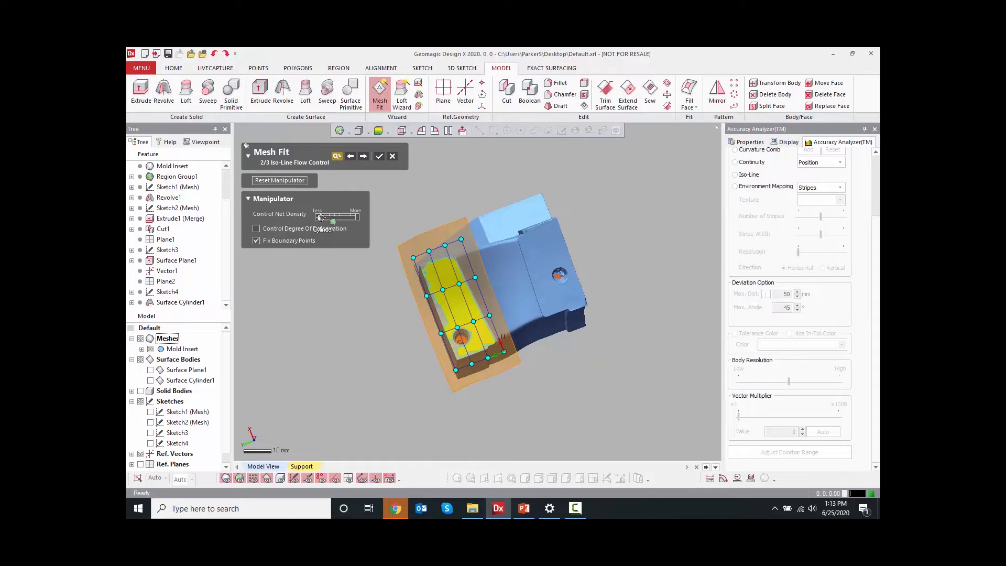
left_click_drag(320, 217, 372, 214)
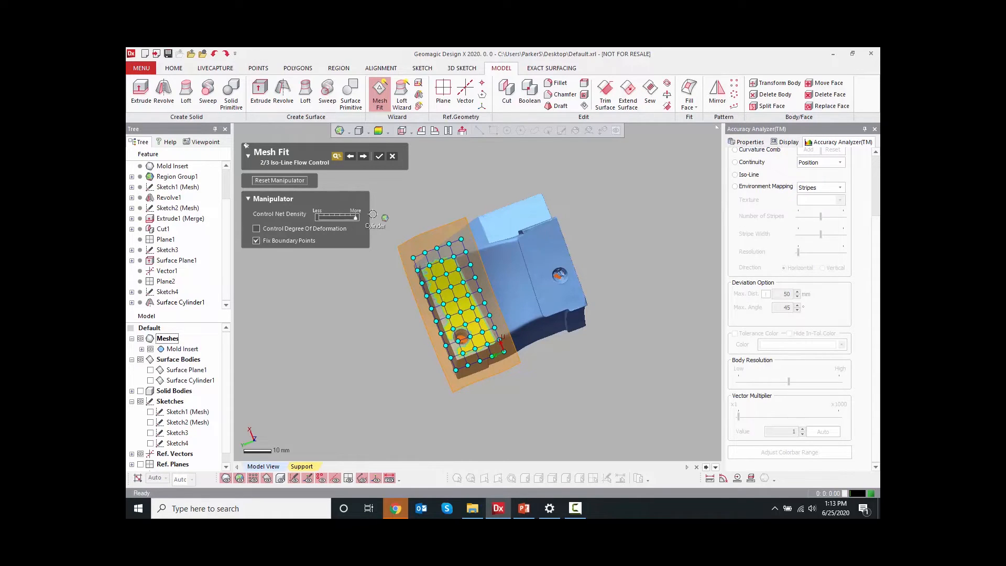
Show the deviation color map, reduce the control net density toward Less, and accept the Mesh Fit
scroll(441, 319, "up", 2)
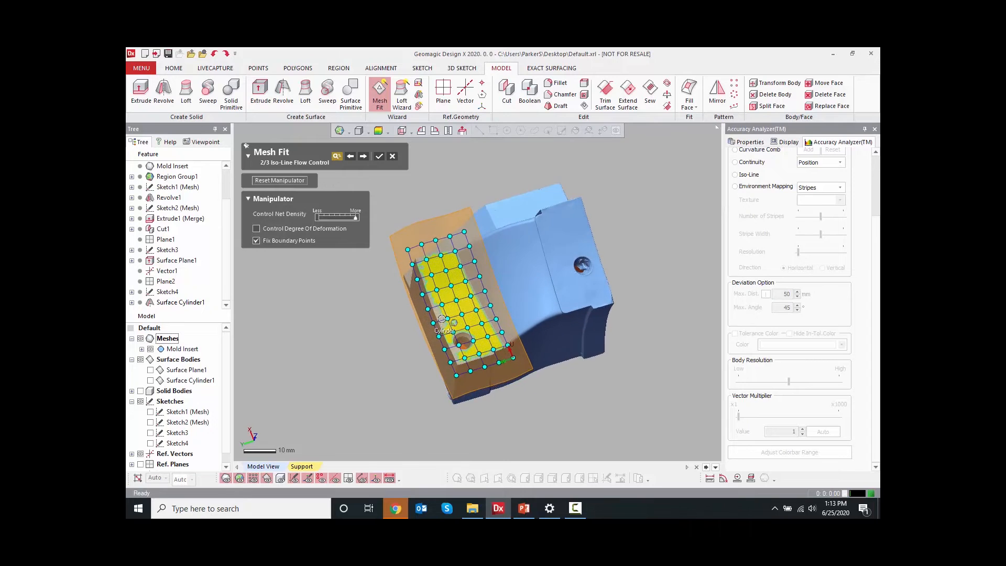
scroll(442, 318, "up", 5)
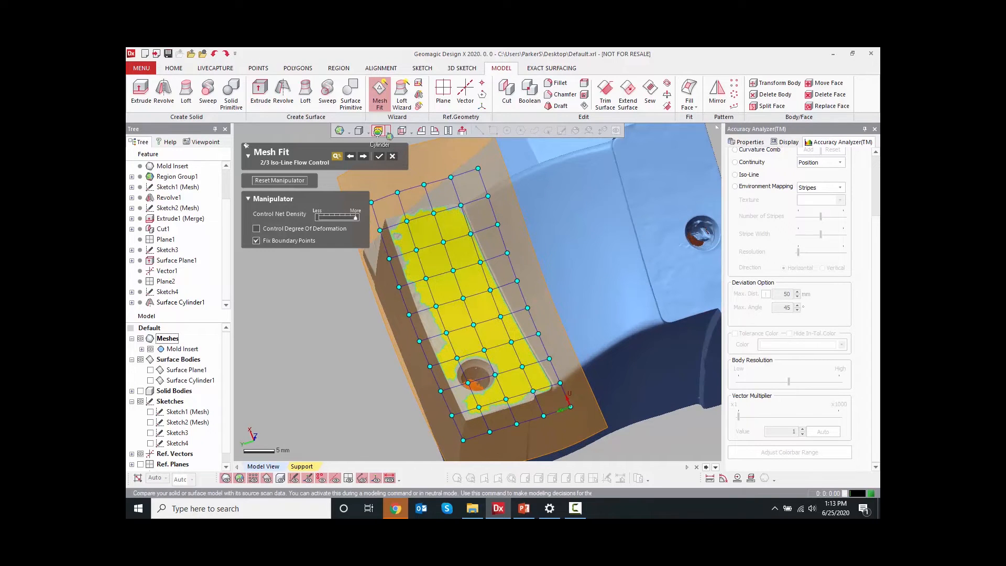
left_click(378, 131)
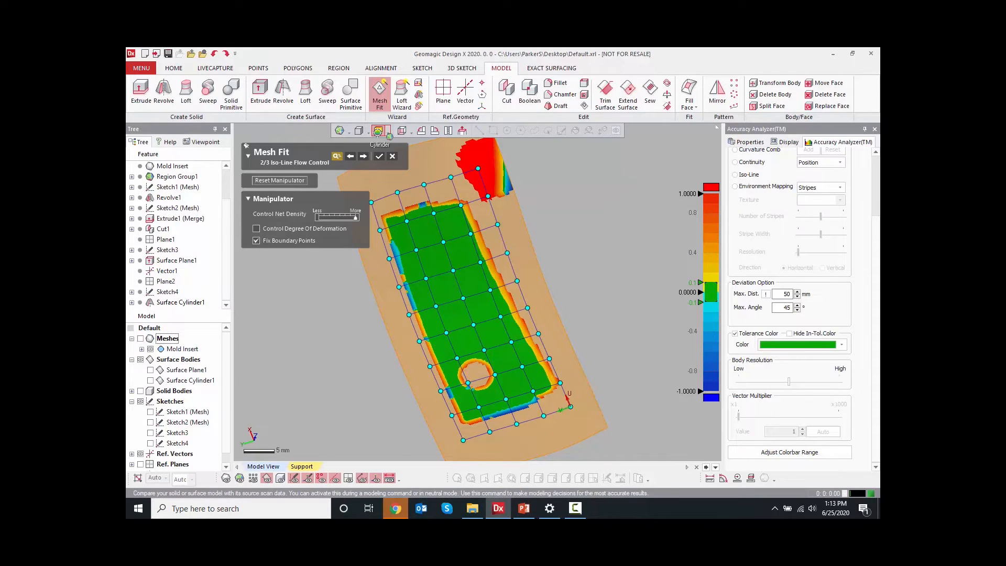
left_click_drag(355, 217, 319, 217)
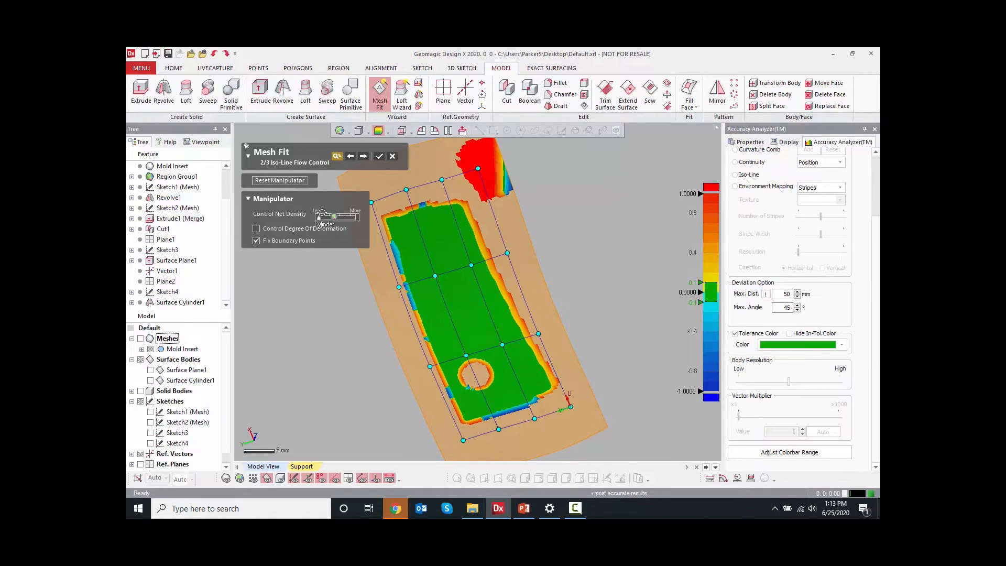
left_click(379, 156)
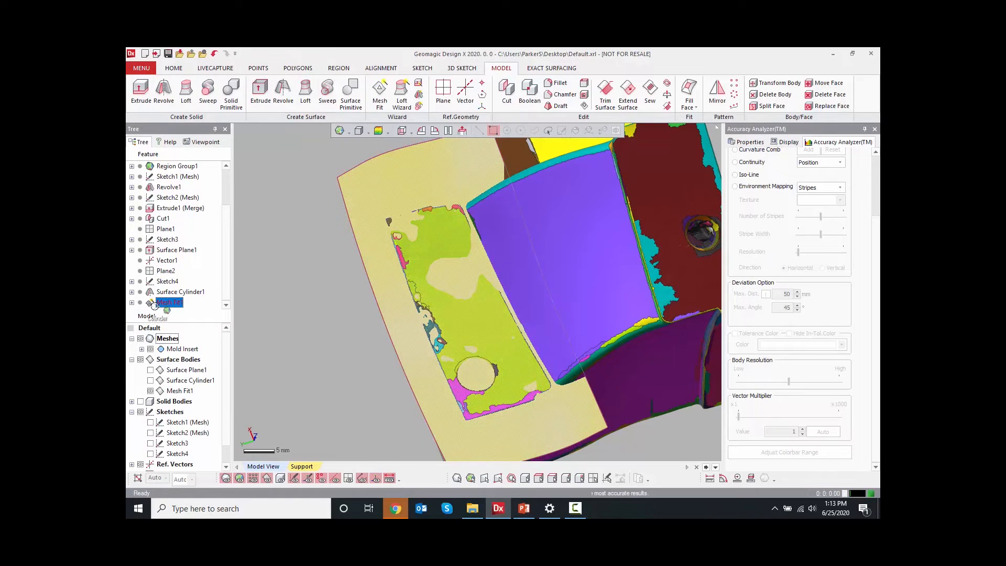
right_click(169, 302)
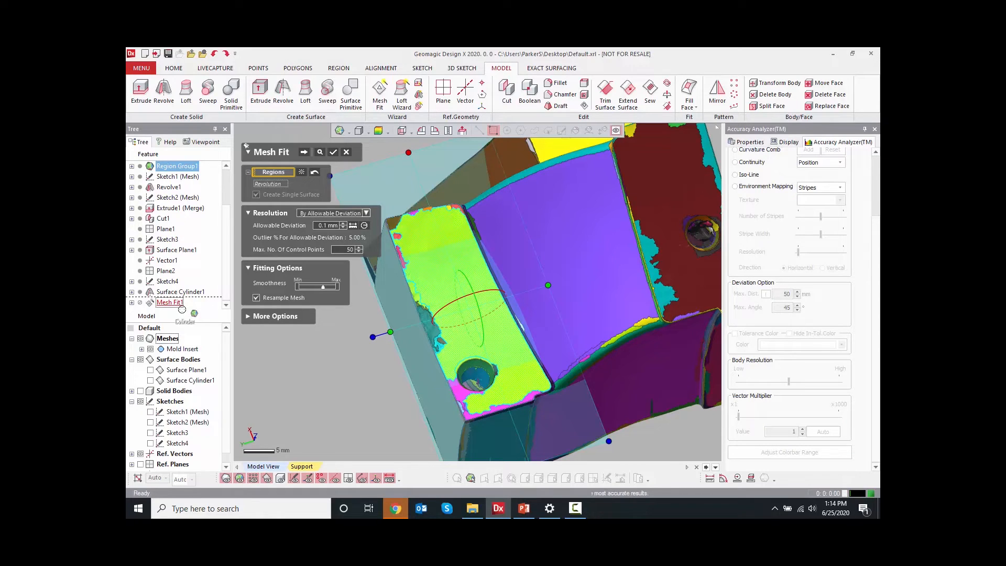
left_click_drag(182, 310, 347, 152)
left_click(348, 152)
left_click(272, 292)
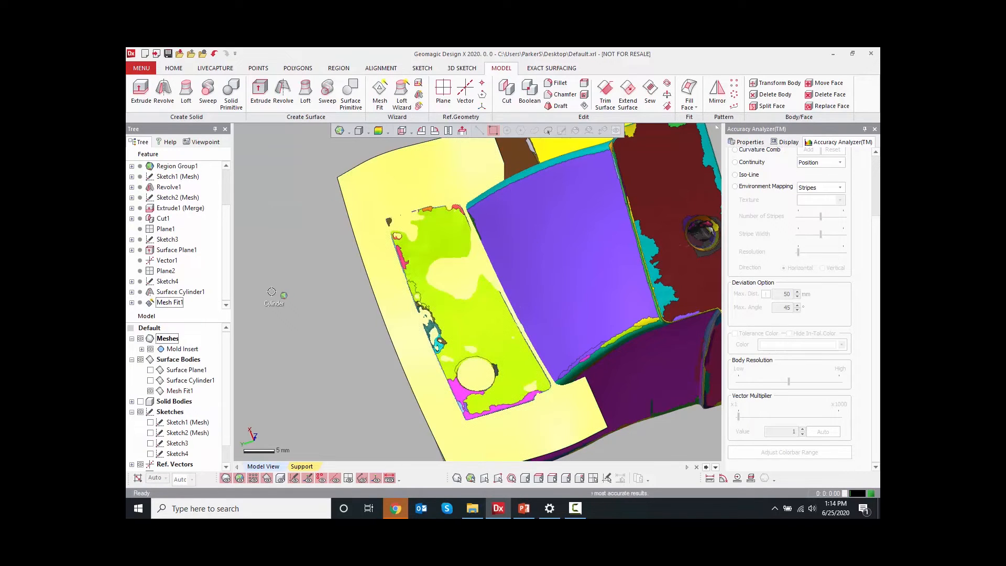
Hide the new mesh-fit surface body in the model tree
scroll(375, 331, "down", 3)
right_click_drag(376, 331, 293, 322)
left_click(150, 391)
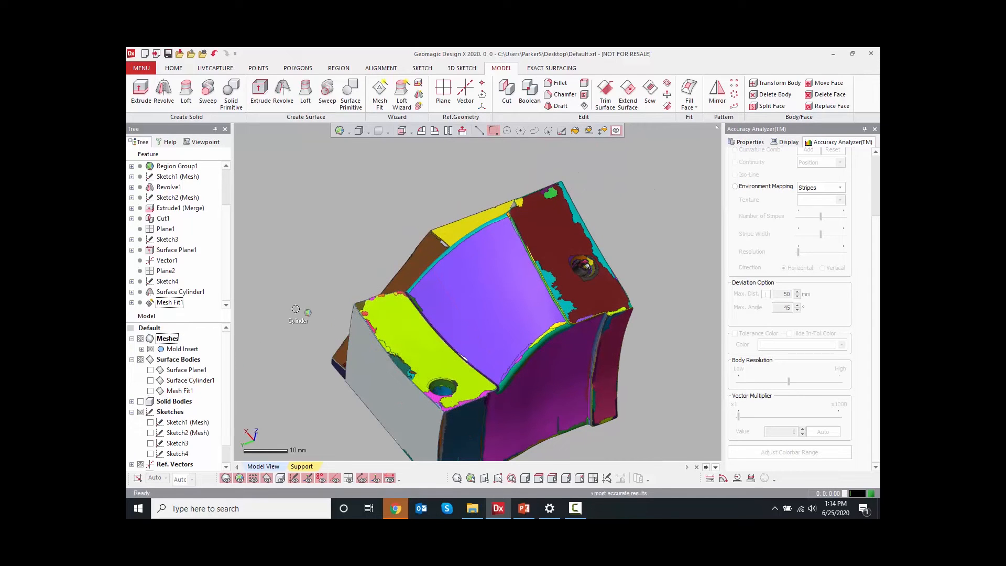
Start the Loft Wizard on the purple torus region, keeping the profile type set to 3D Sketch
left_click(403, 99)
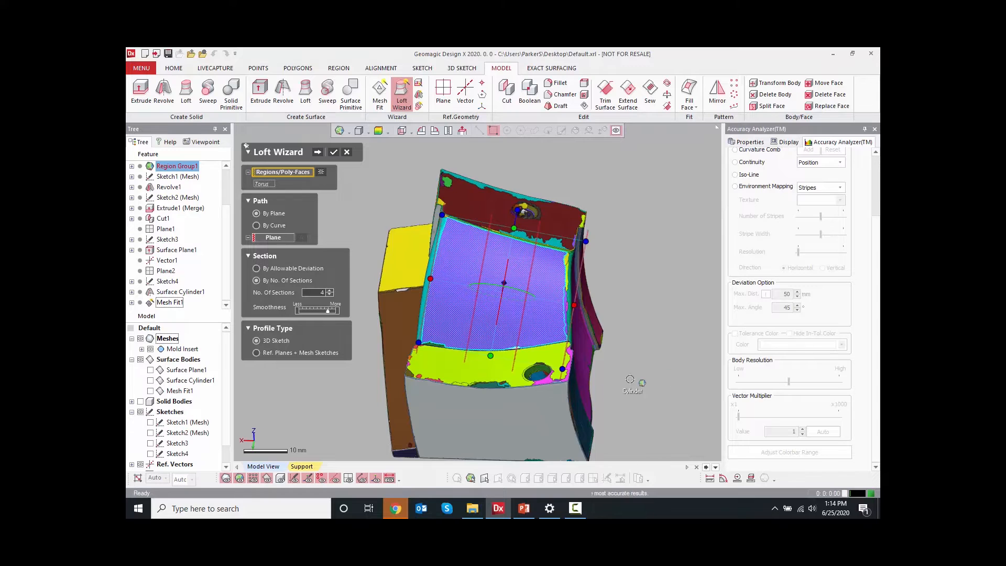
left_click(281, 352)
left_click(268, 341)
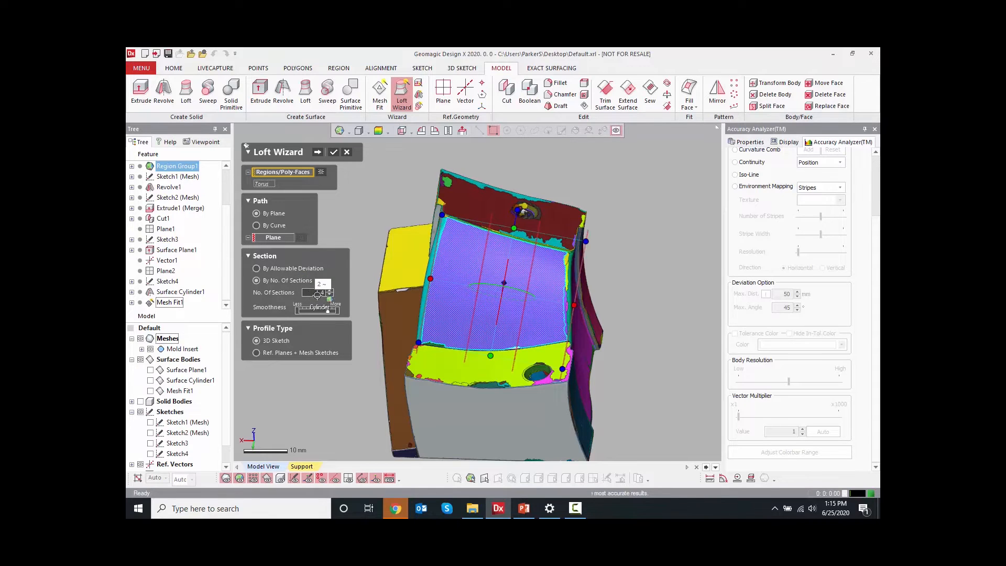
Advance the Loft Wizard to the spline stage and hide the Mold Insert mesh to inspect the loft preview
left_click(318, 152)
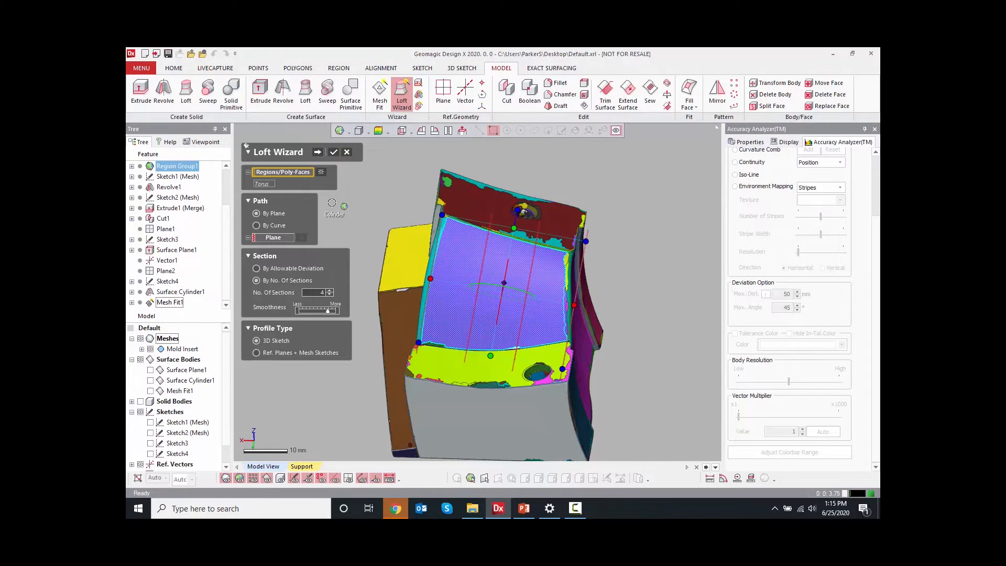
right_click_drag(336, 206, 417, 320)
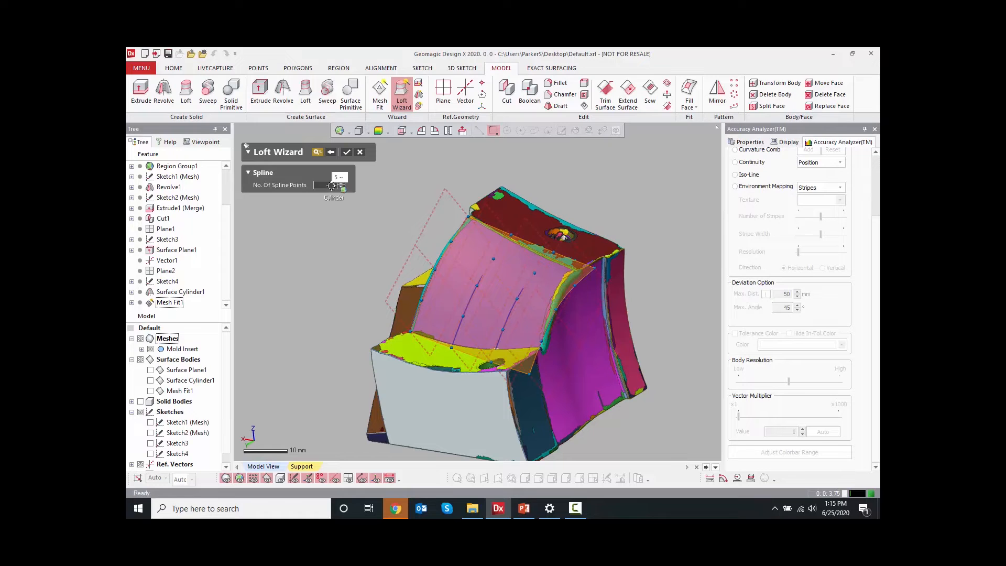
right_click_drag(291, 231, 404, 243)
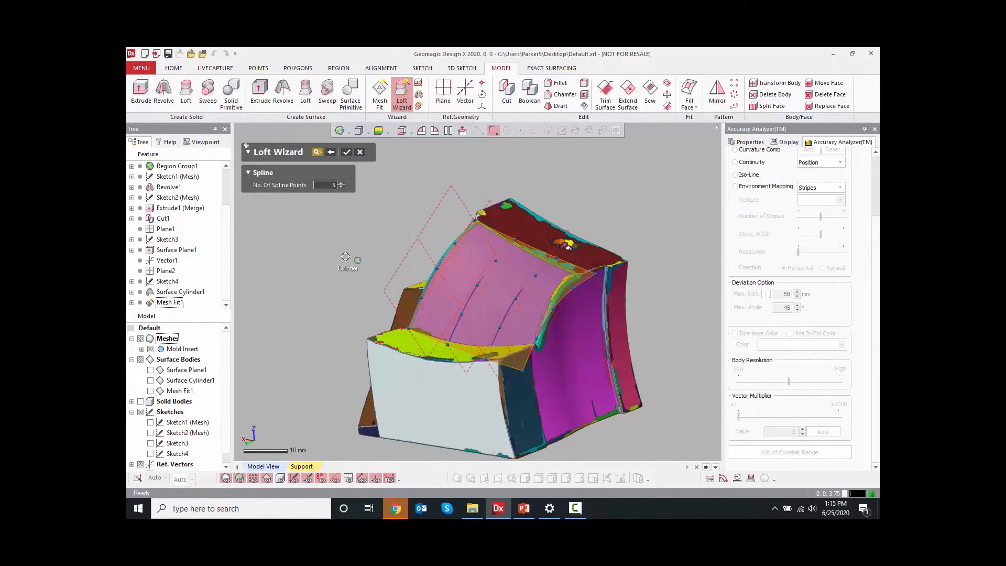
right_click_drag(361, 275, 382, 296)
scroll(382, 297, "up", 5)
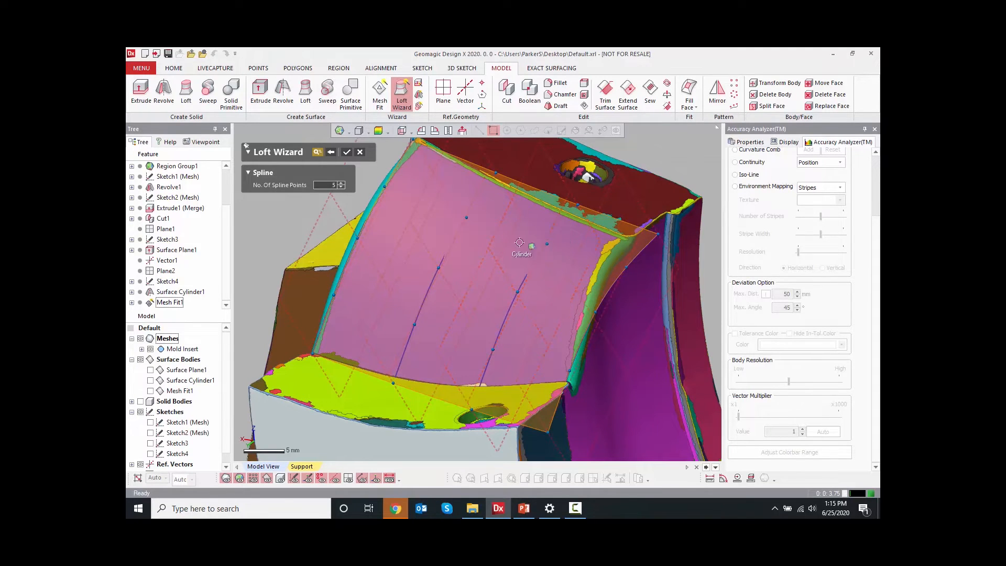
left_click(140, 338)
mouse_move(434, 329)
right_mouse_down()
mouse_move(455, 331)
mouse_move(440, 320)
right_mouse_up()
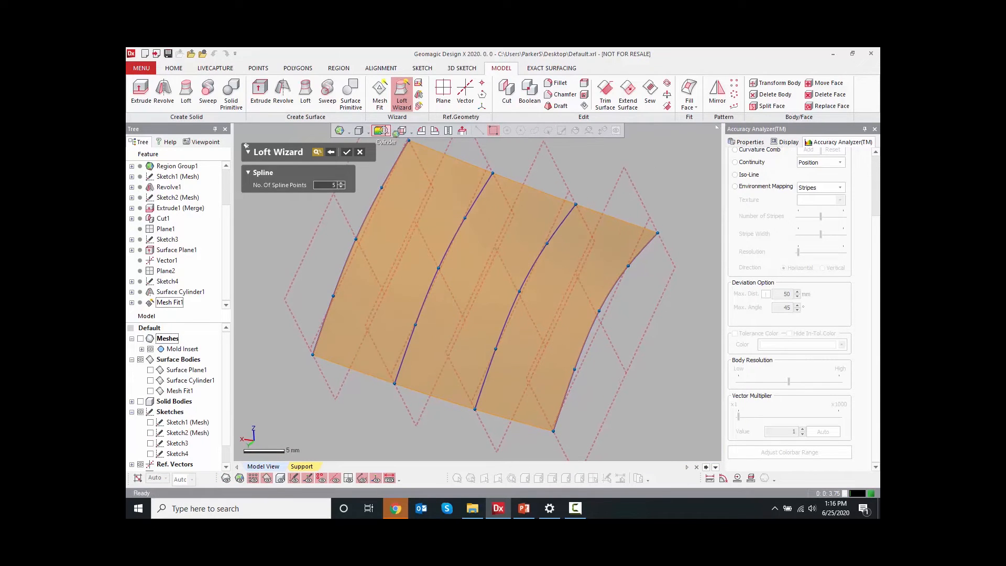
Show the loft's deviation map, set the number of spline points to 10, and accept the Loft Wizard
left_click(379, 131)
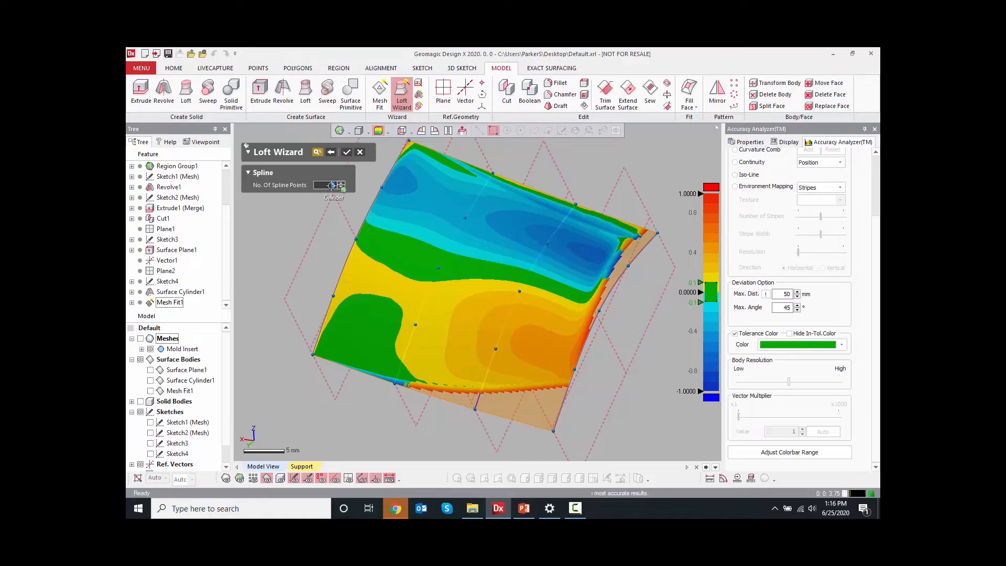
key("Return")
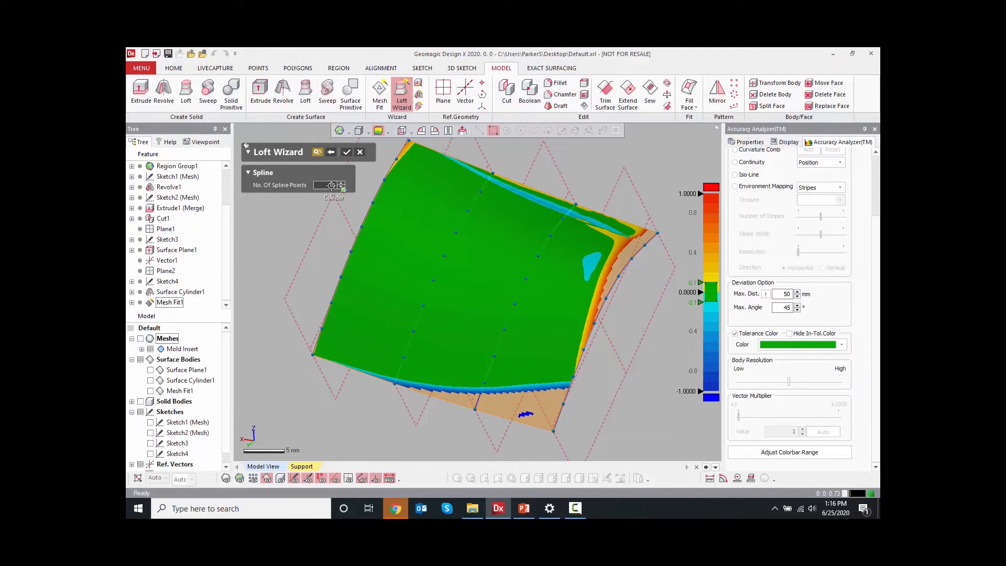
right_click_drag(392, 224, 438, 279)
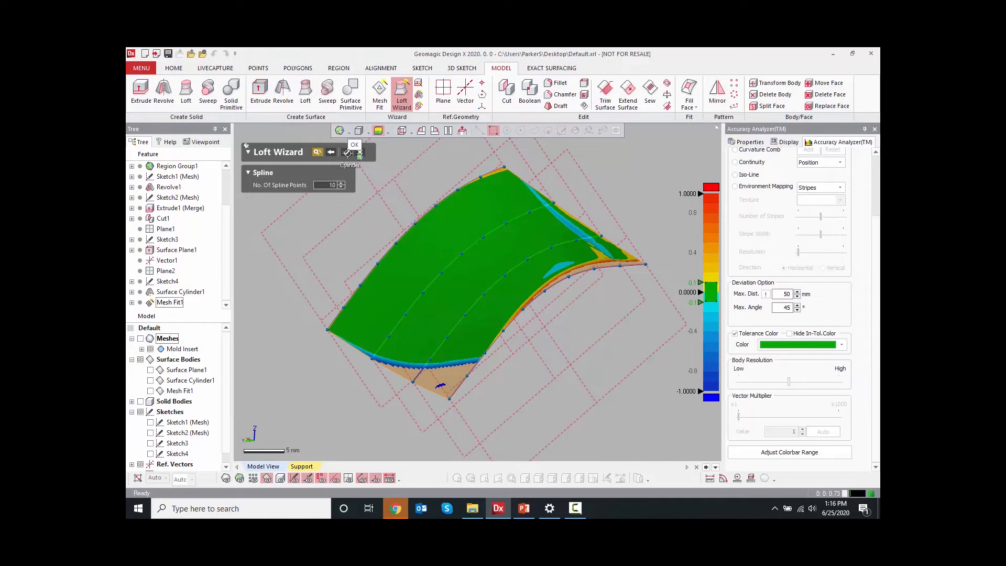
left_click(347, 152)
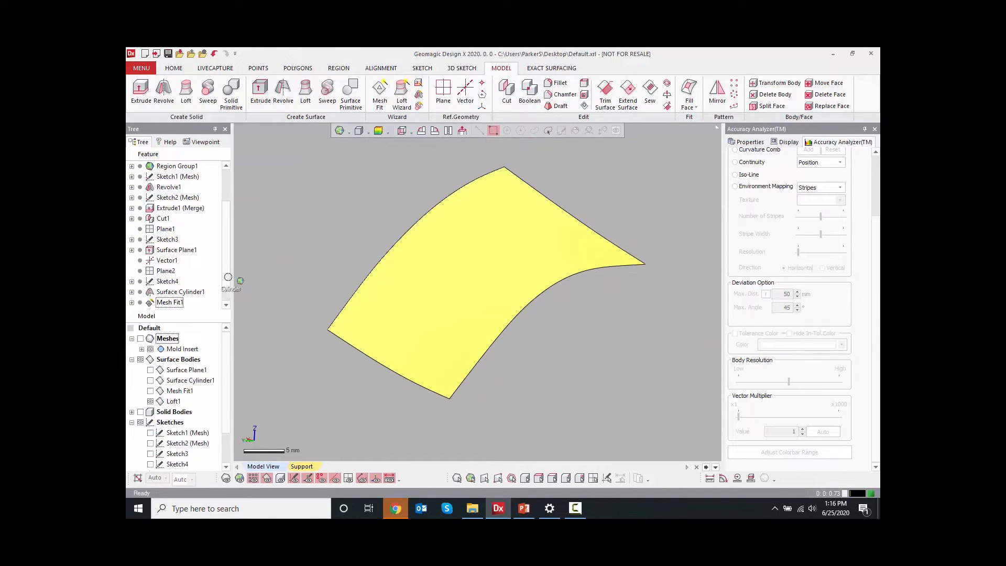
Open the loft's 3D Sketch1 to inspect its section curves, and exit it without changes
left_click(164, 302)
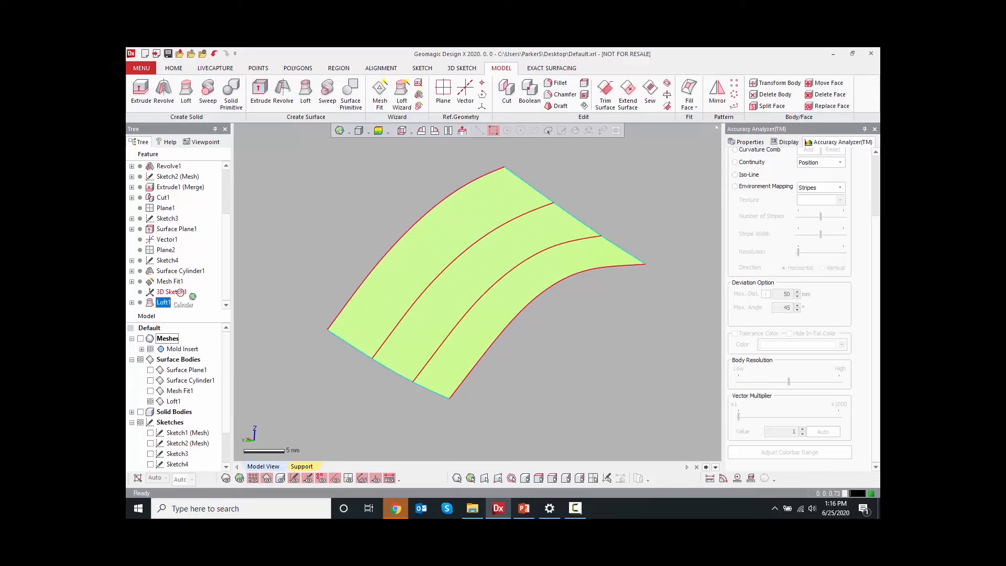
right_click(181, 292)
left_click(204, 299)
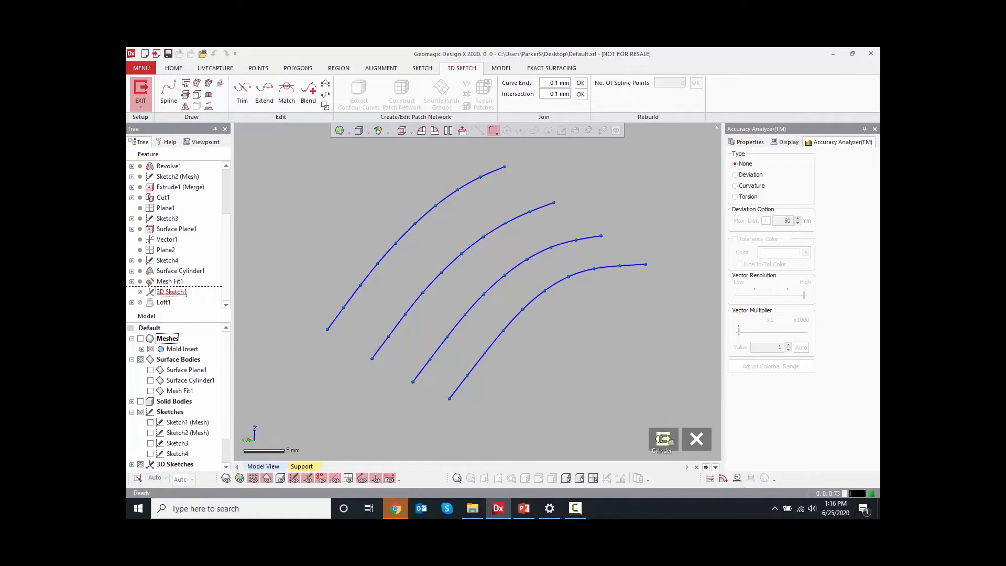
left_click(662, 439)
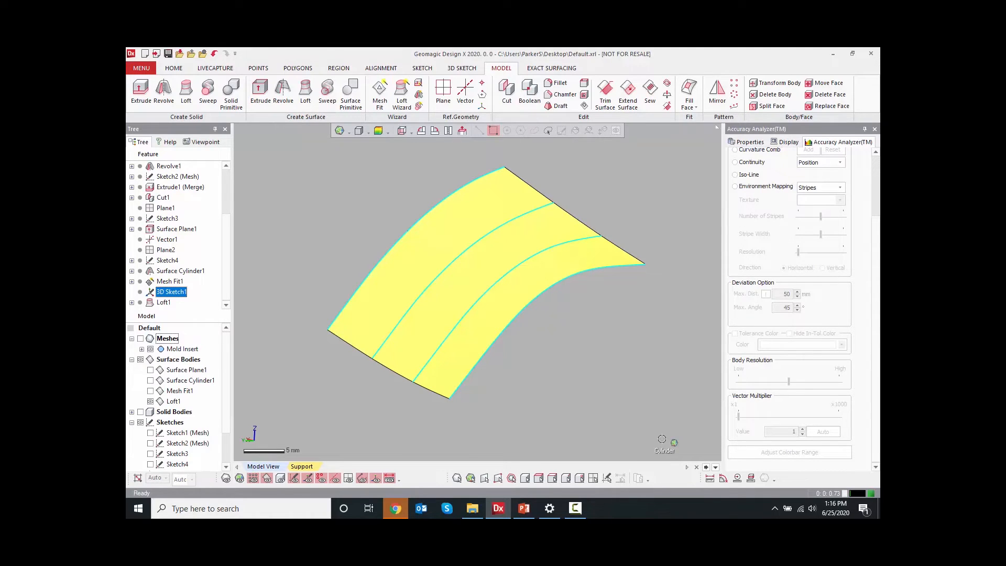
left_click(292, 237)
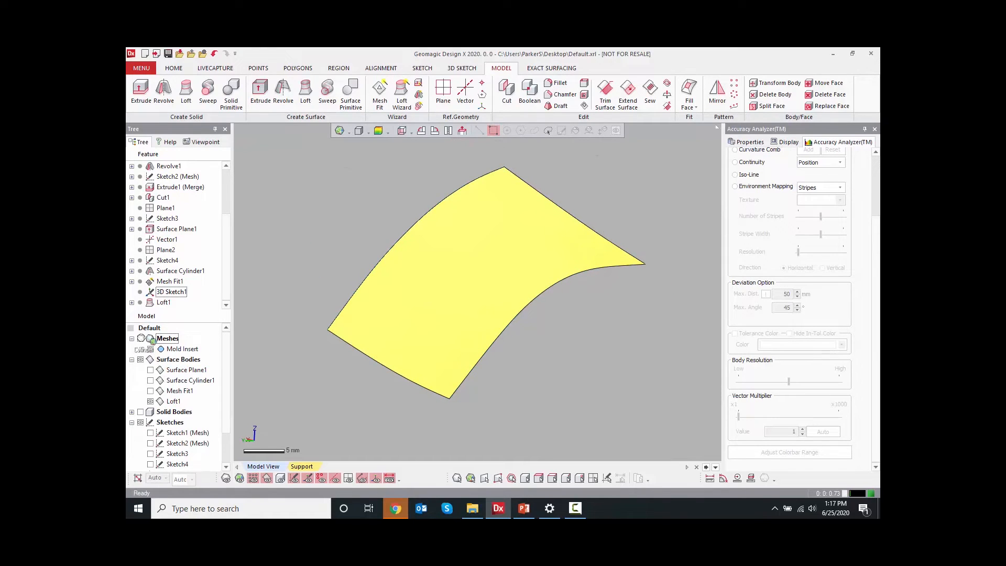
Toggle the Mold Insert mesh on and off to compare it with the loft, and hide the Loft1 surface body
left_click(140, 338)
scroll(413, 301, "down", 5)
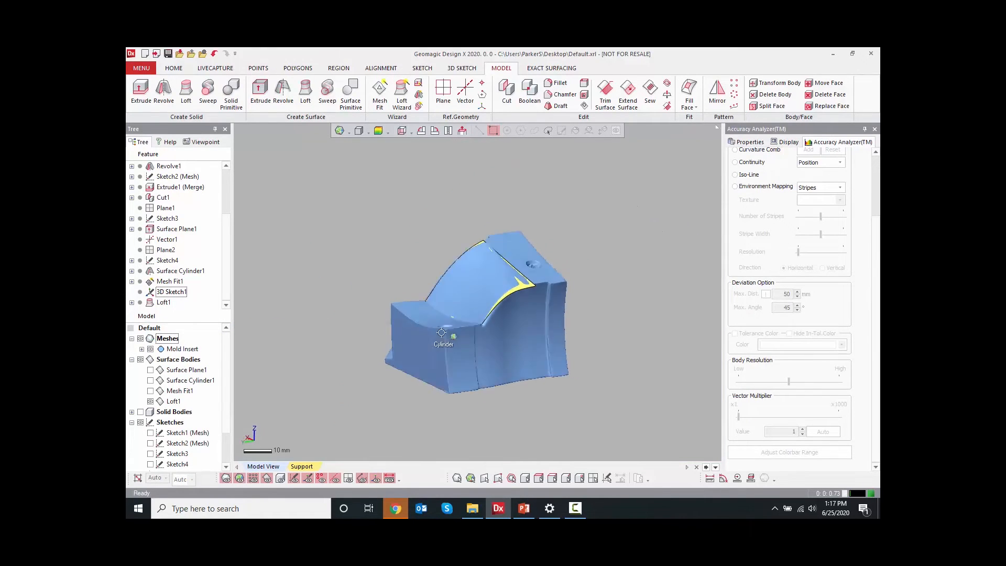
key("ctrl+2")
right_click_drag(464, 347, 355, 296)
scroll(354, 296, "up", 8)
key("ctrl+2")
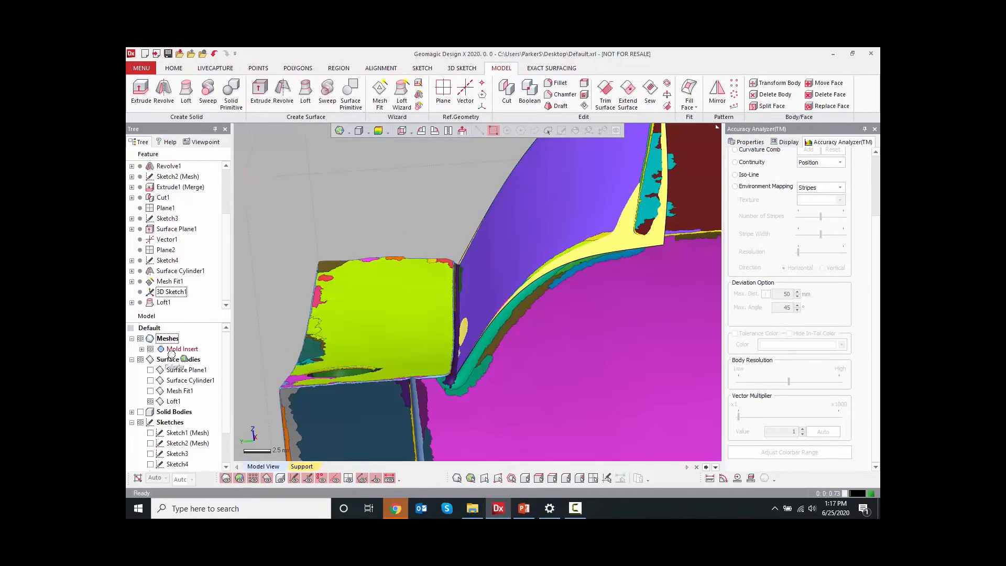
left_click(141, 338)
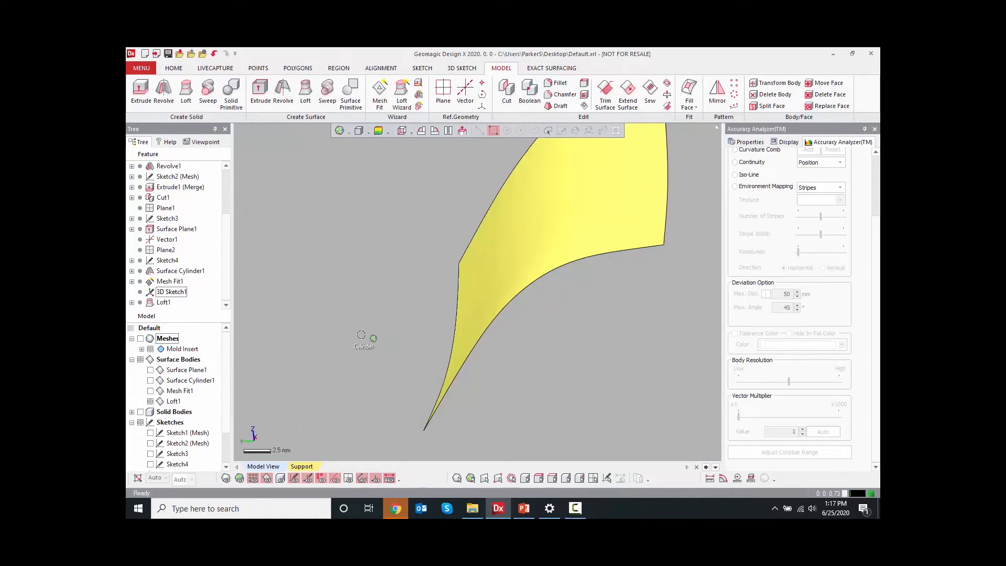
left_click(150, 401)
Show the Mold Insert mesh again and switch off its region colouring around the fillet corner
left_click(140, 338)
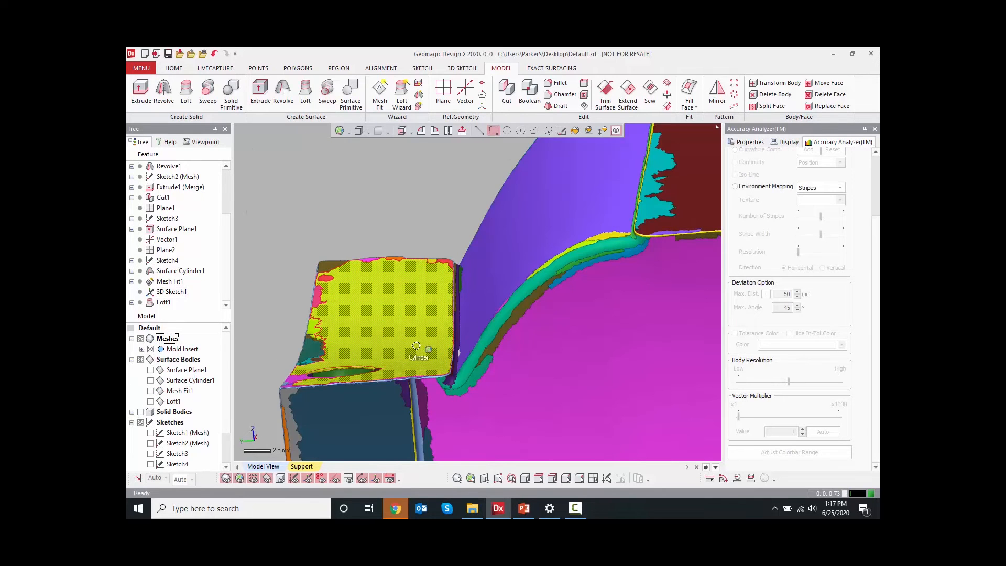
key("ctrl+2")
right_click_drag(422, 351, 510, 354)
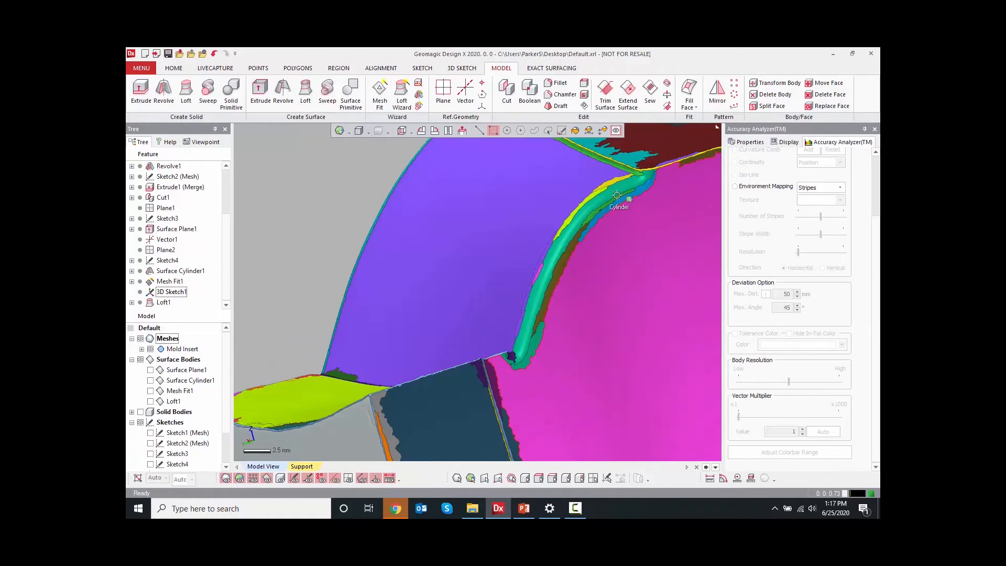
right_click_drag(601, 367, 453, 407)
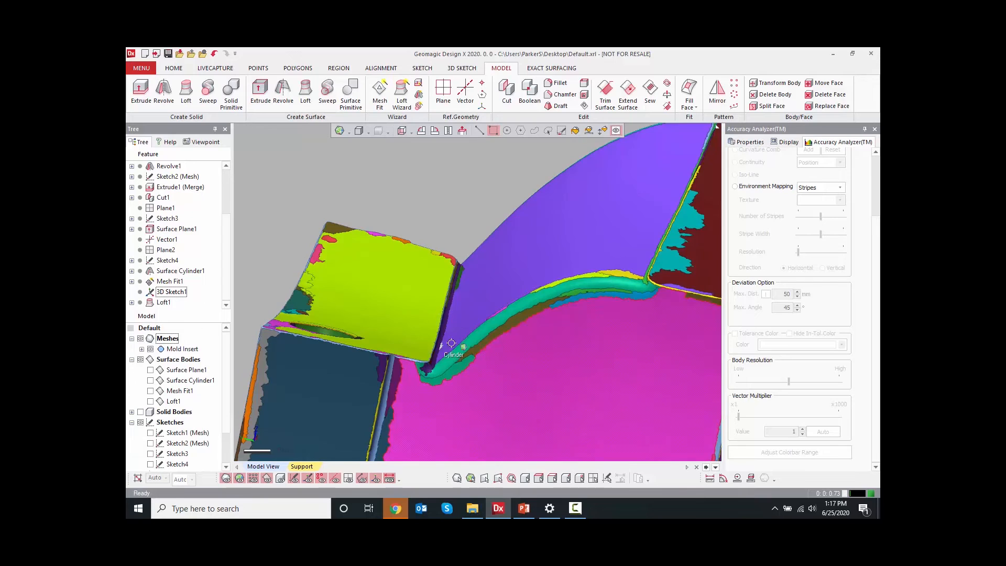
left_click(239, 478)
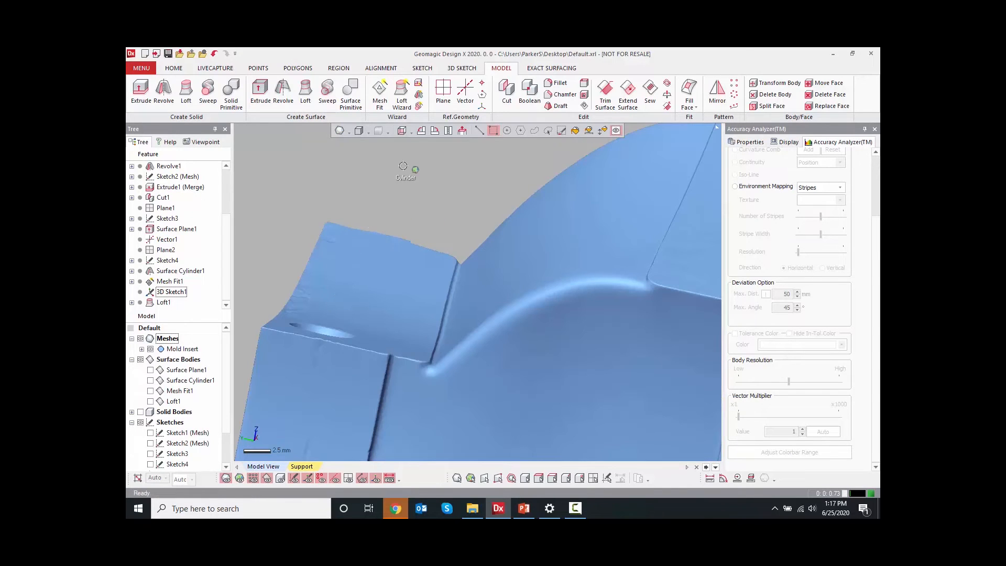
Start a new 3D Mesh Sketch on the Mold Insert
left_click(454, 68)
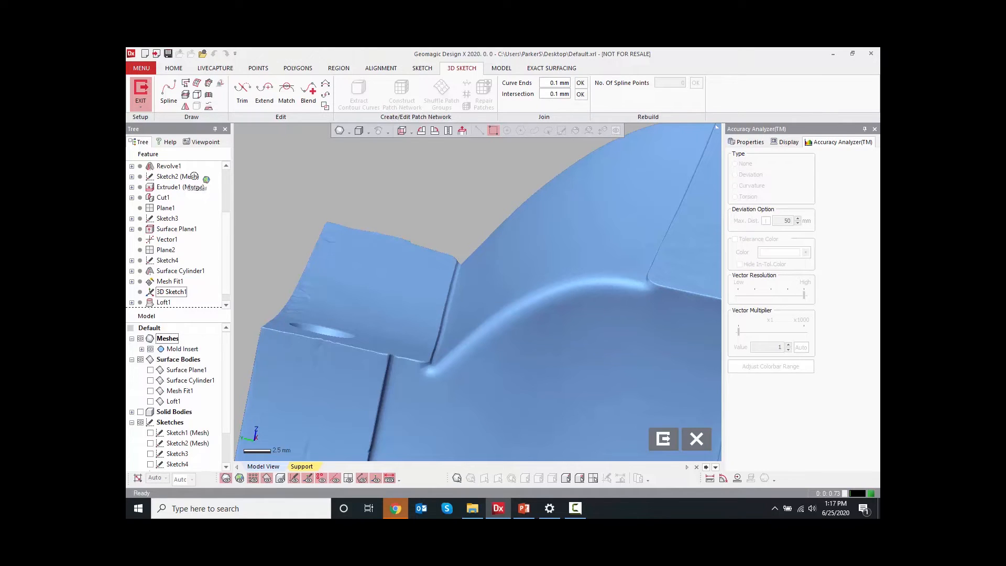
left_click(168, 99)
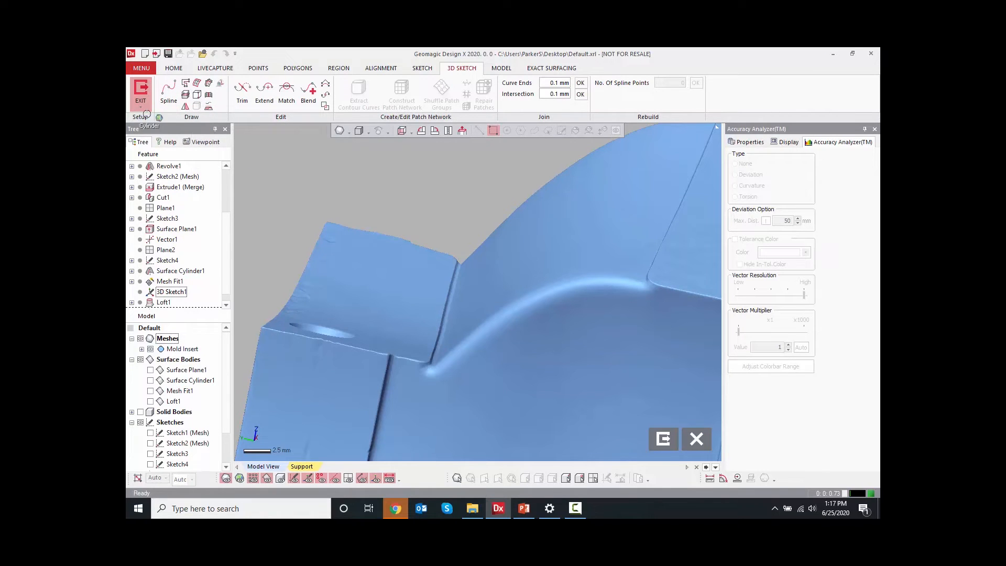
left_click(146, 97)
left_click(150, 106)
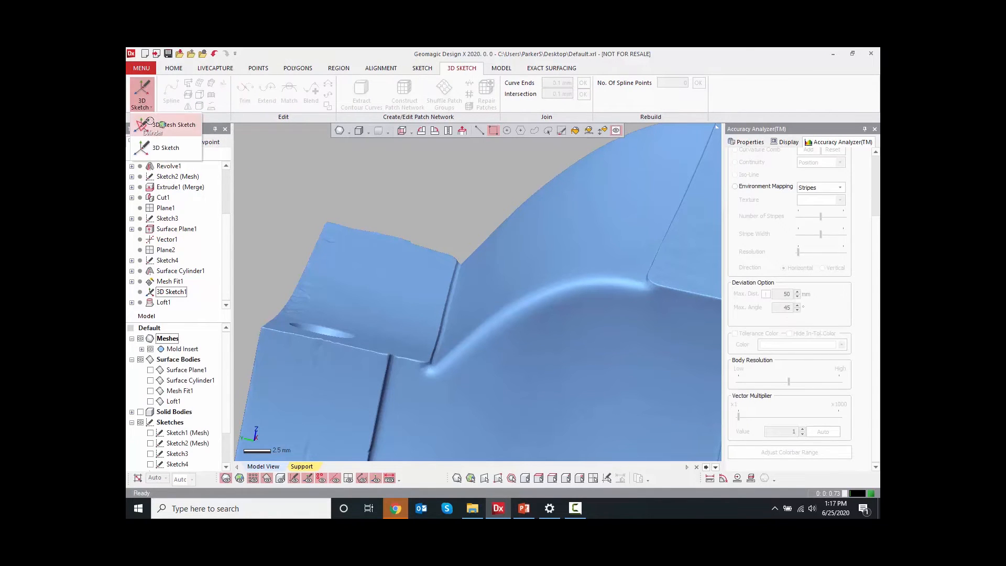
left_click(159, 135)
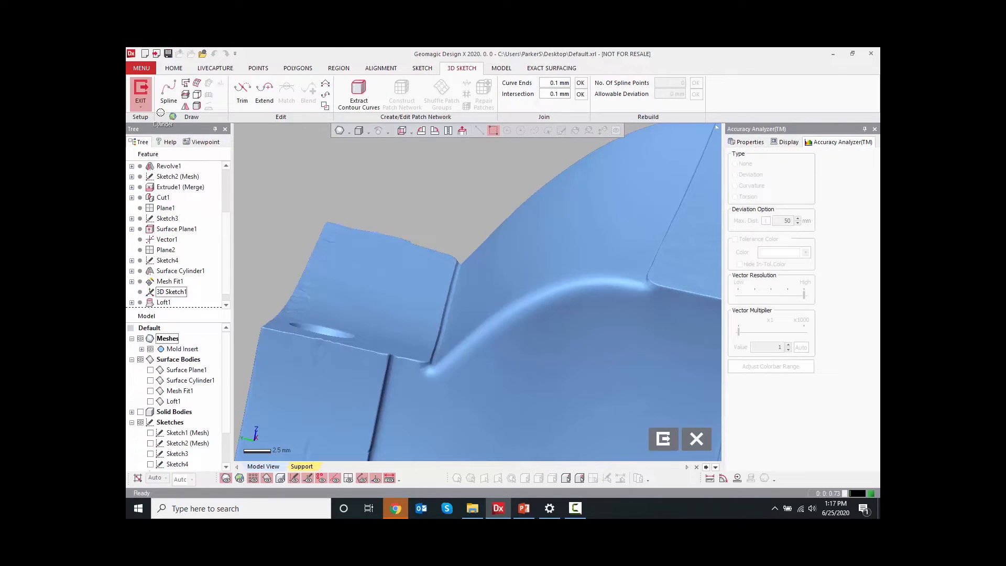
Trace a feature line along the mesh's filleted edge with Trace Feature Line, seeding it at the corner vertex
right_click_drag(455, 301, 440, 321)
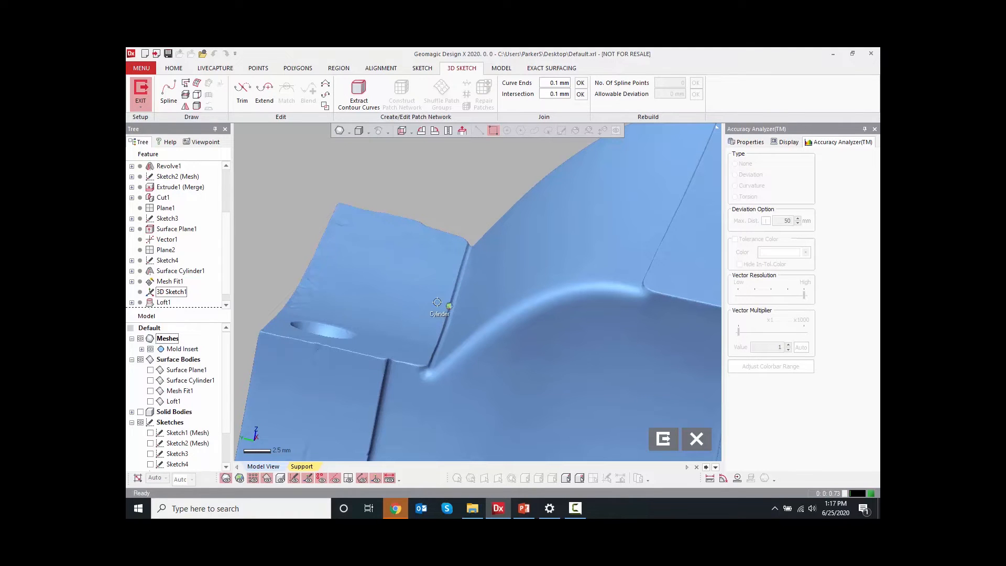
left_click(196, 105)
scroll(438, 335, "down", 1)
scroll(445, 340, "up", 6)
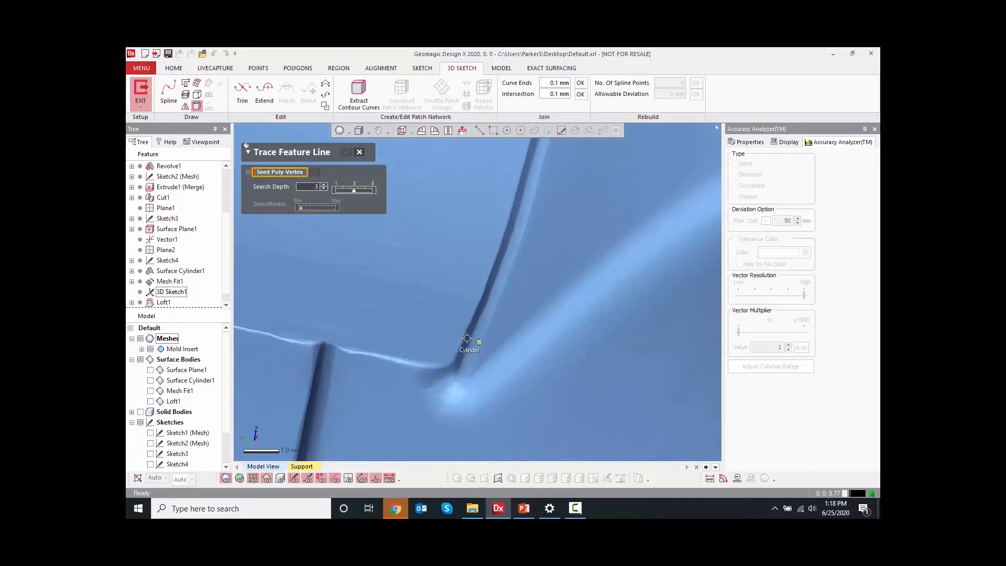
scroll(474, 351, "up", 2)
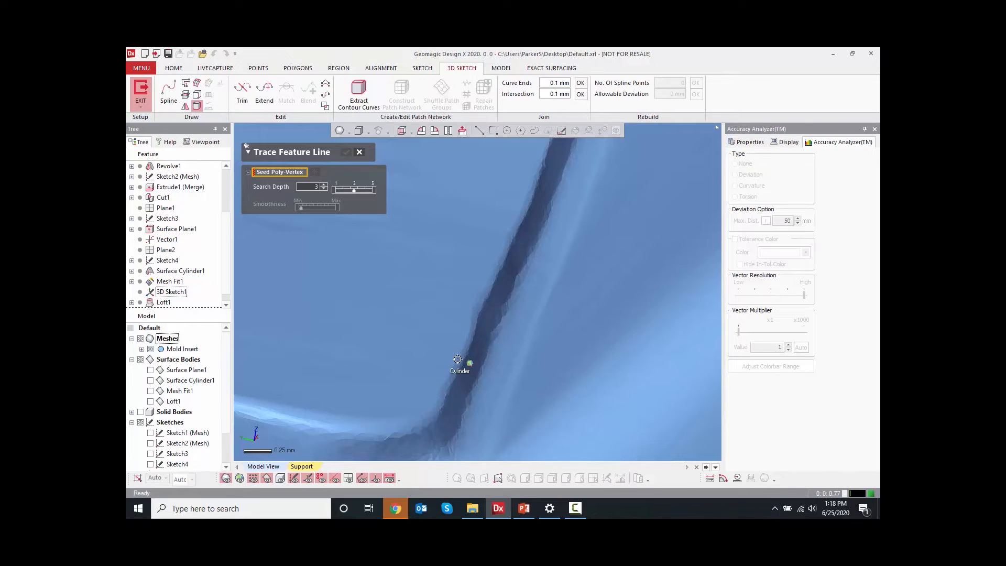
left_click(458, 360)
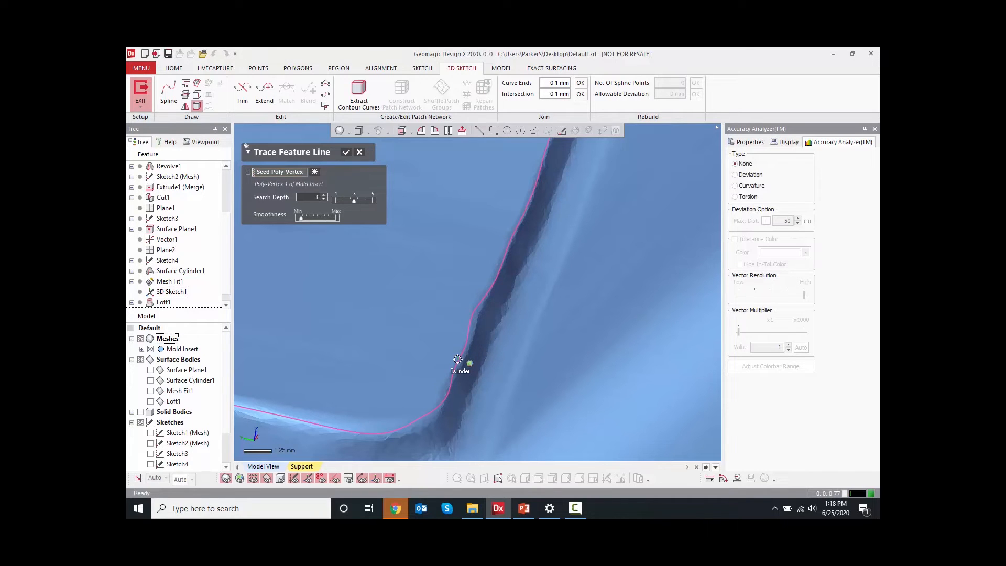
scroll(457, 359, "down", 10)
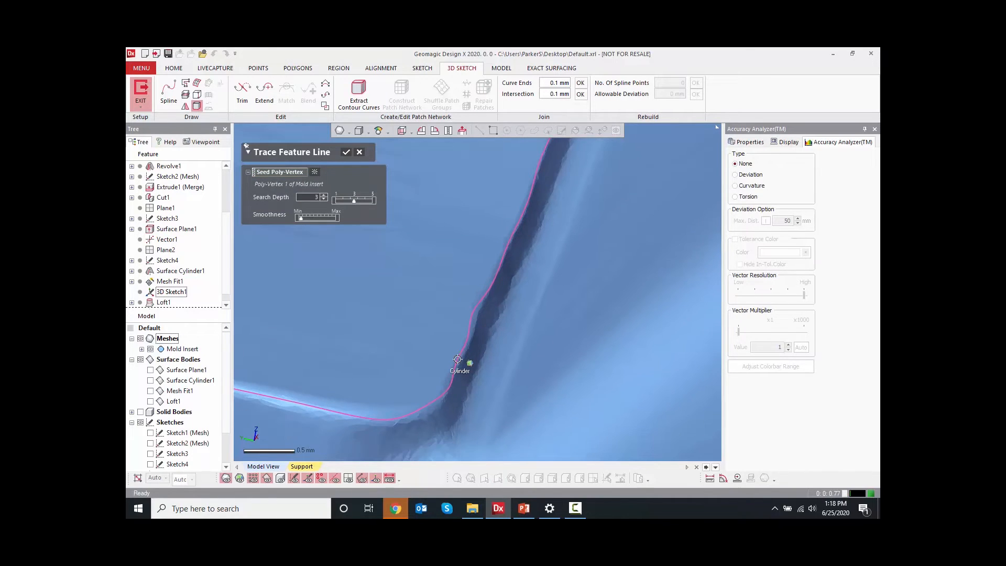
scroll(466, 314, "down", 3)
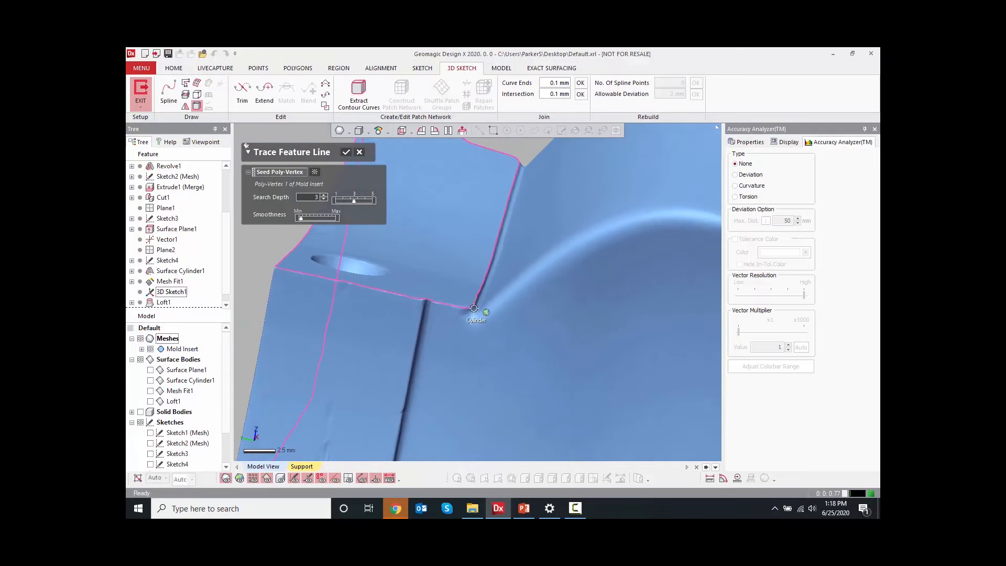
mouse_move(355, 322)
right_mouse_down()
mouse_move(415, 330)
mouse_move(545, 299)
mouse_move(411, 337)
mouse_move(527, 326)
right_mouse_up()
right_click_drag(491, 368, 329, 429)
scroll(597, 283, "up", 4)
scroll(492, 350, "up", 3)
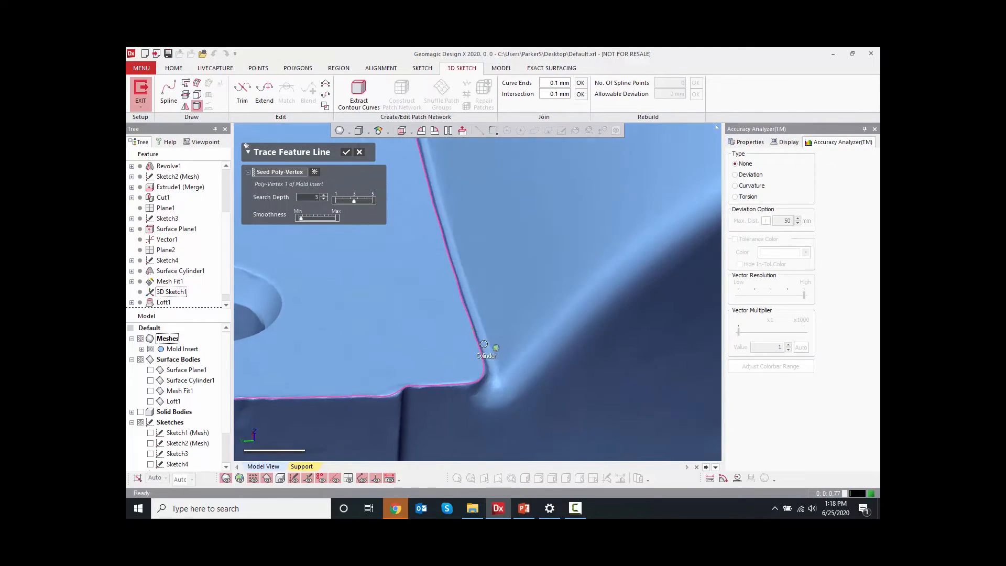
right_click_drag(445, 351, 430, 357)
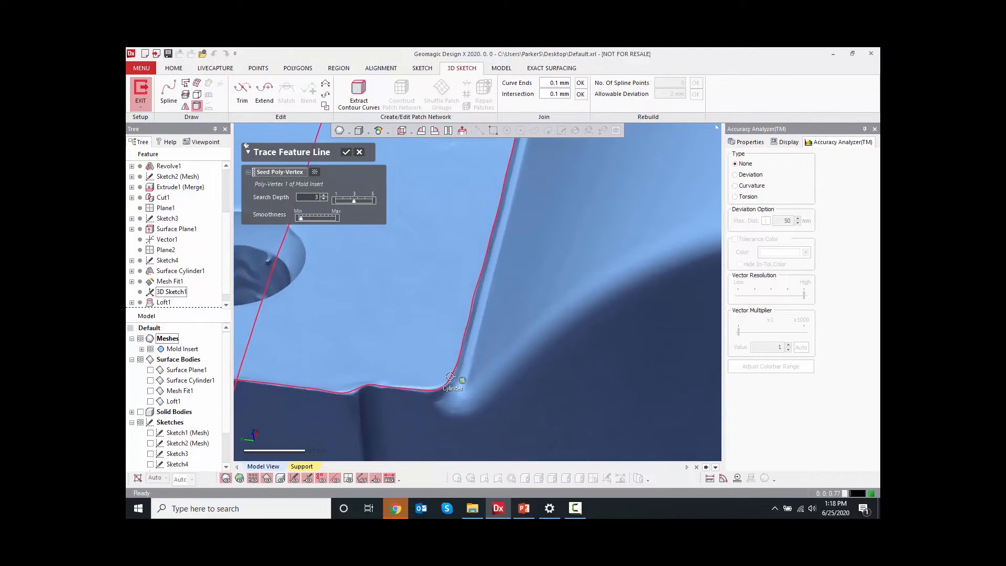
scroll(456, 366, "down", 8)
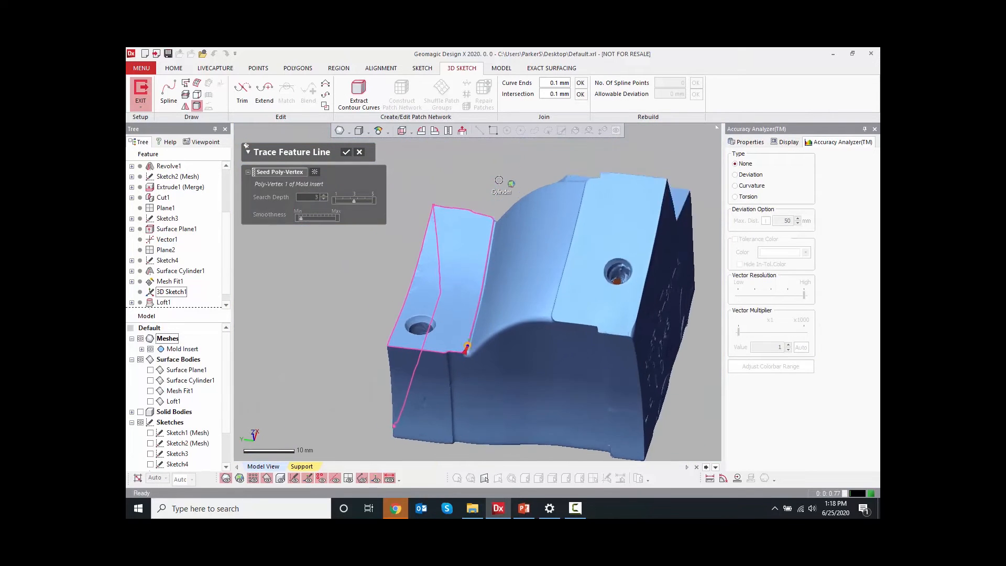
scroll(485, 300, "up", 8)
left_click(484, 300)
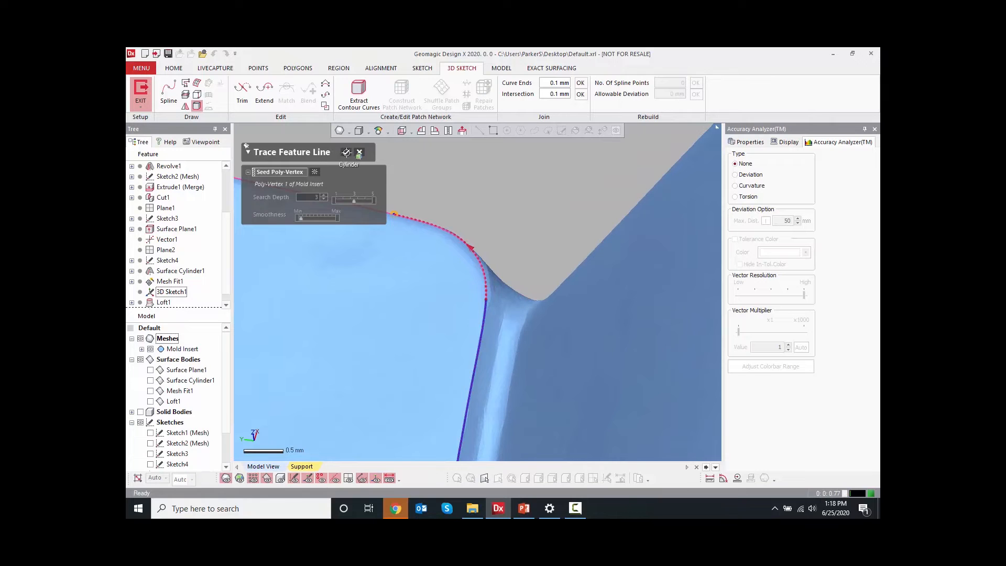
left_click(345, 151)
Finish the traced feature line at the far end of the filleted edge and exit the 3D Mesh Sketch
scroll(431, 209, "down", 2)
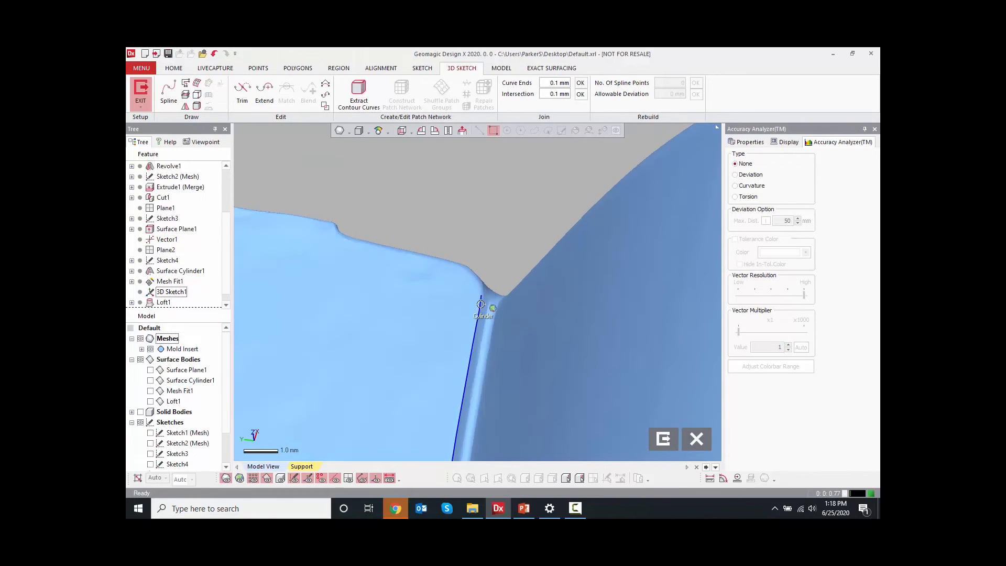
left_click(478, 310)
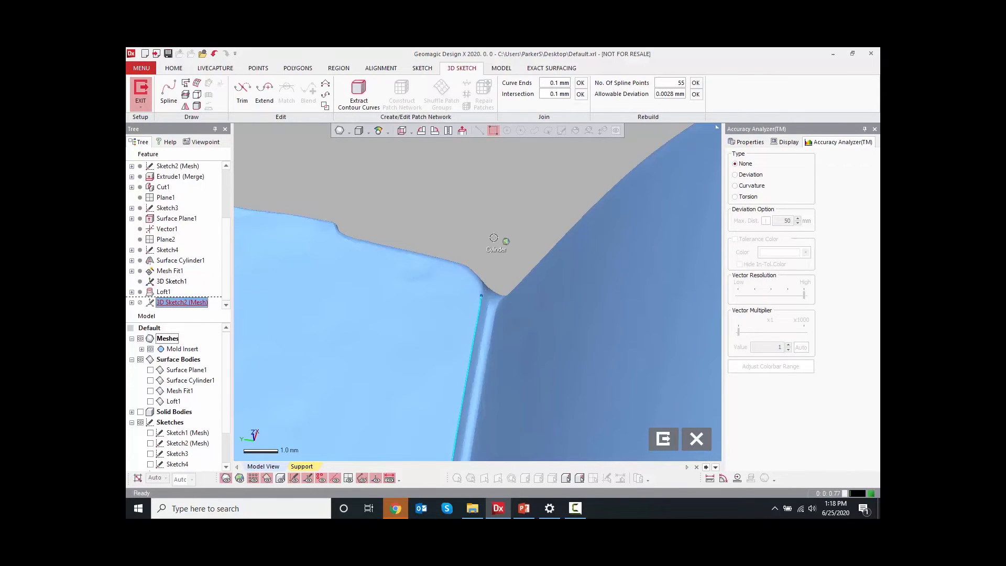
scroll(499, 239, "down", 5)
right_click_drag(484, 237, 483, 169)
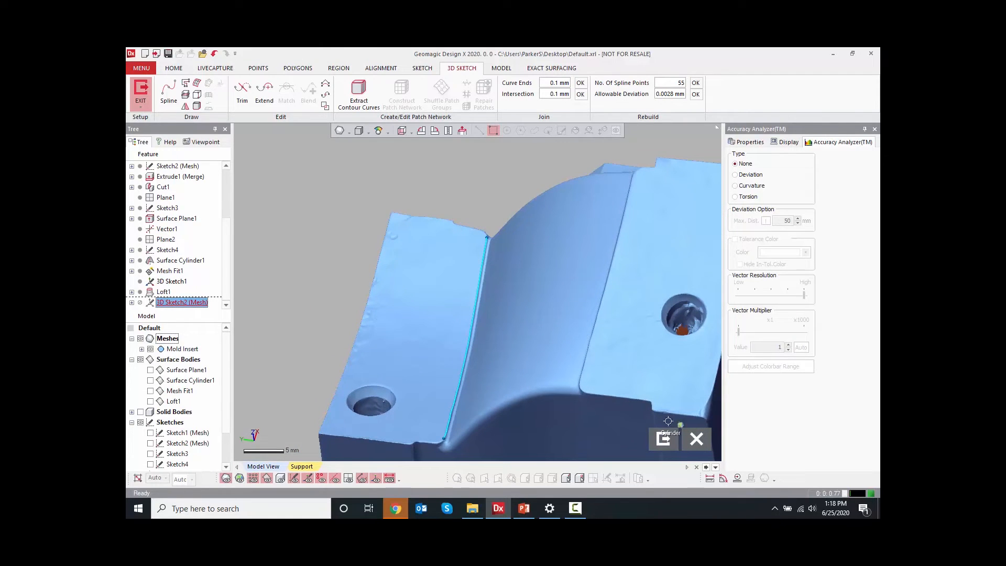
left_click(663, 438)
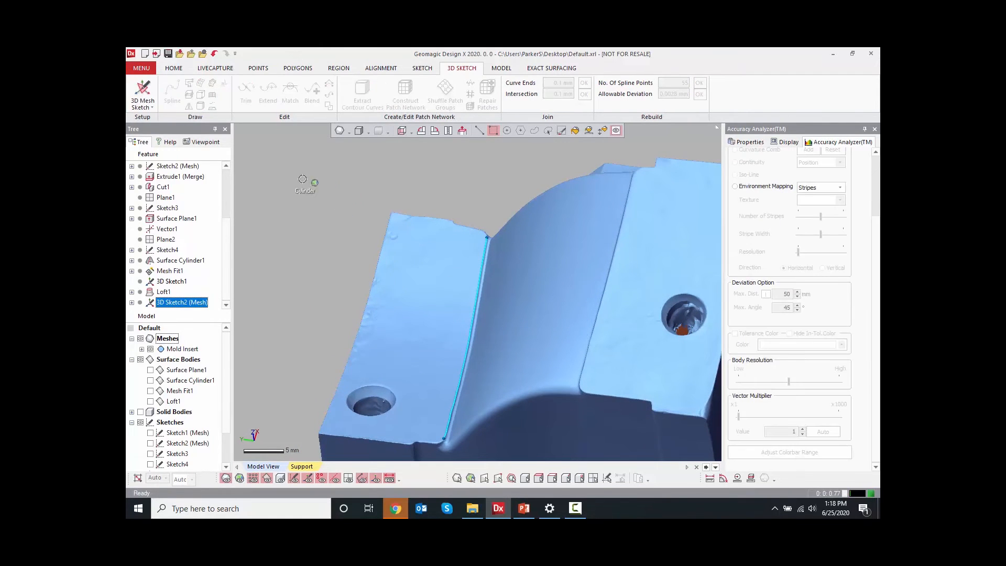
Add three reference planes dividing the traced curve uniformly using the N Division plane method
left_click(182, 69)
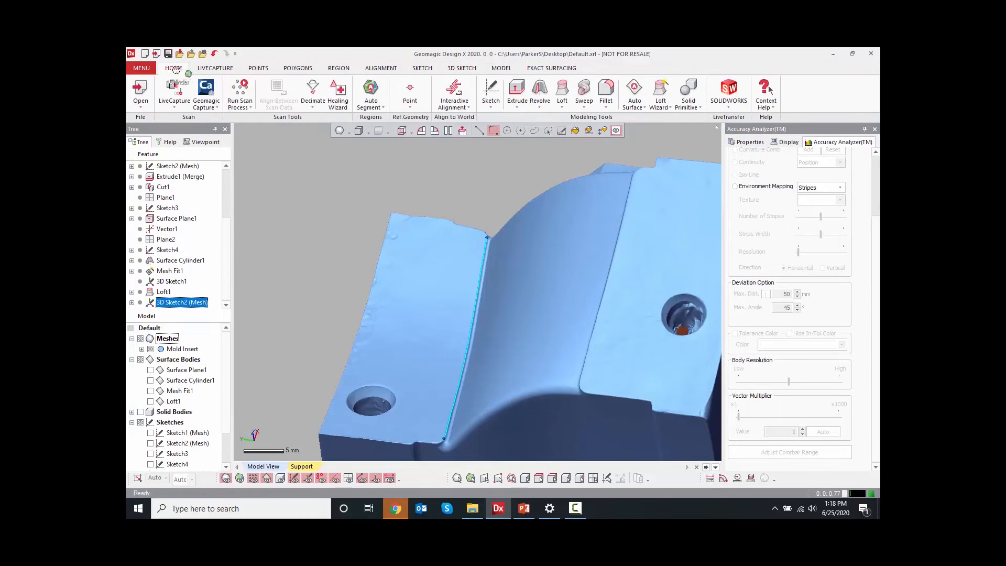
left_click(410, 102)
left_click(416, 124)
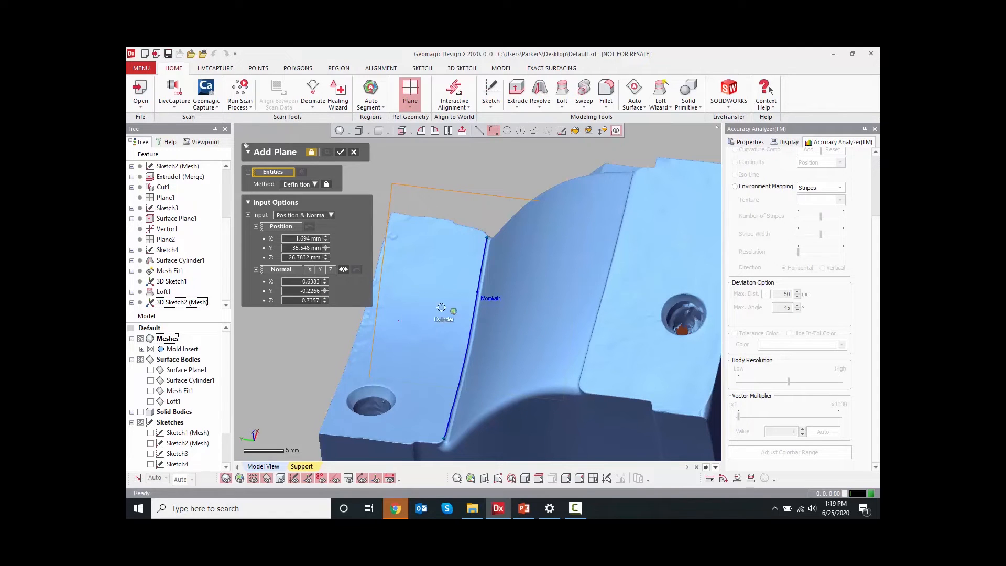
left_click(302, 184)
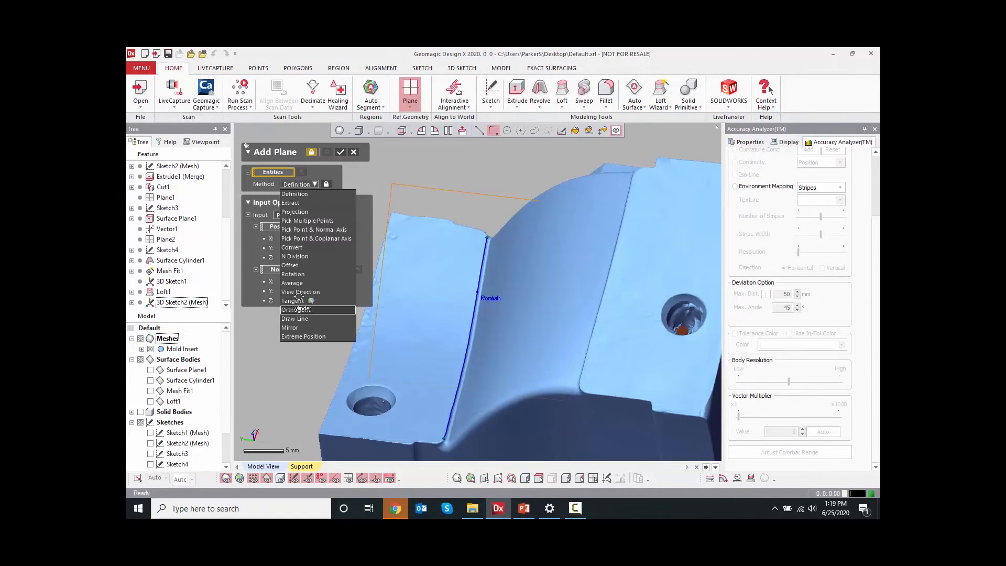
left_click(296, 256)
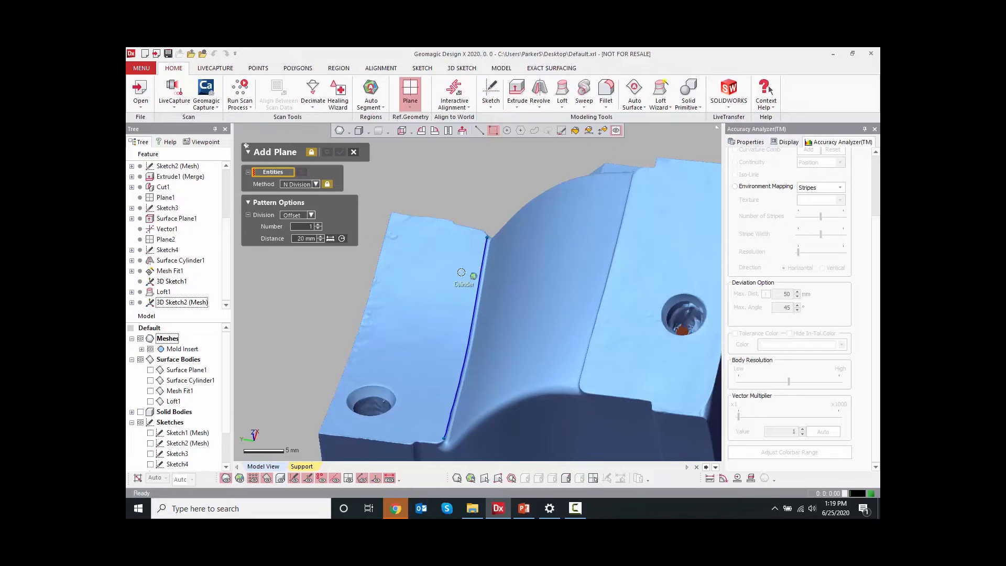
left_click(131, 421)
left_click(131, 433)
left_click(189, 454)
right_click_drag(332, 388, 331, 231)
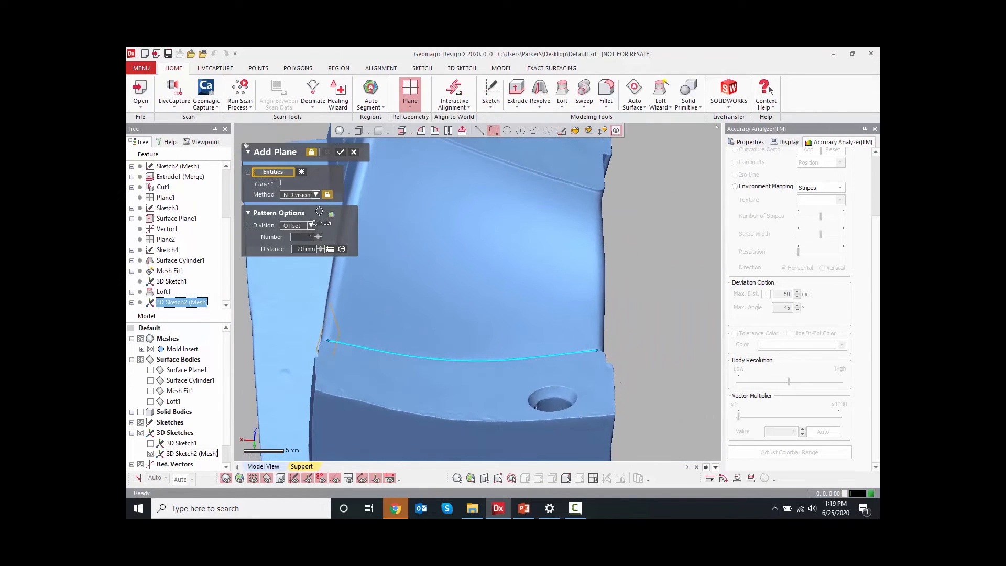
left_click(310, 225)
left_click(310, 236)
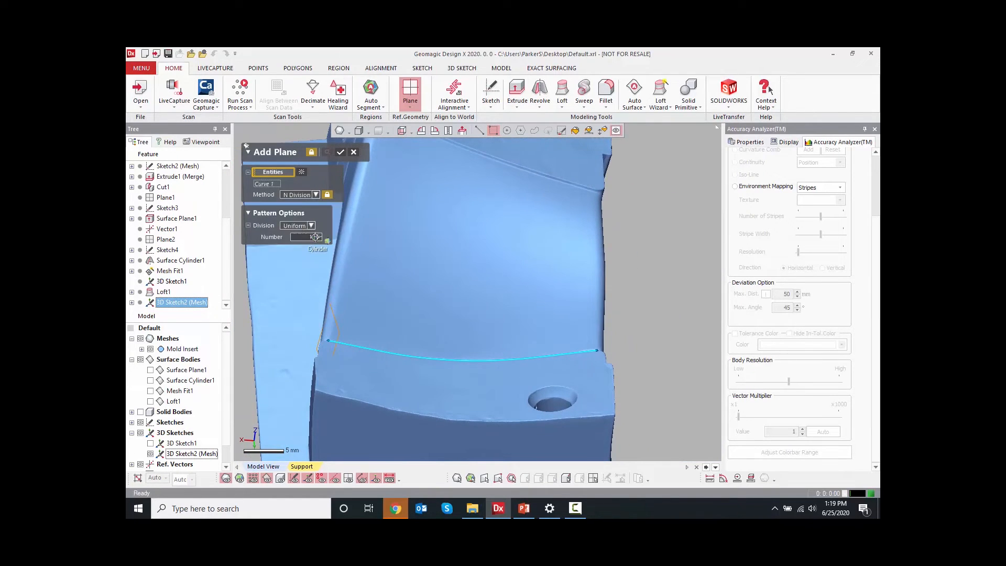
right_click_drag(495, 312, 466, 341)
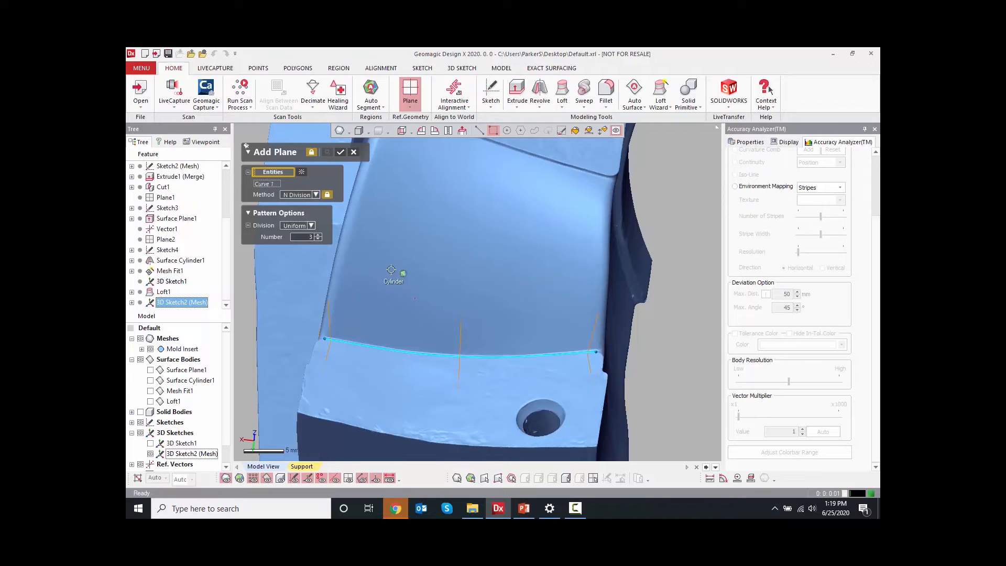
left_click(340, 152)
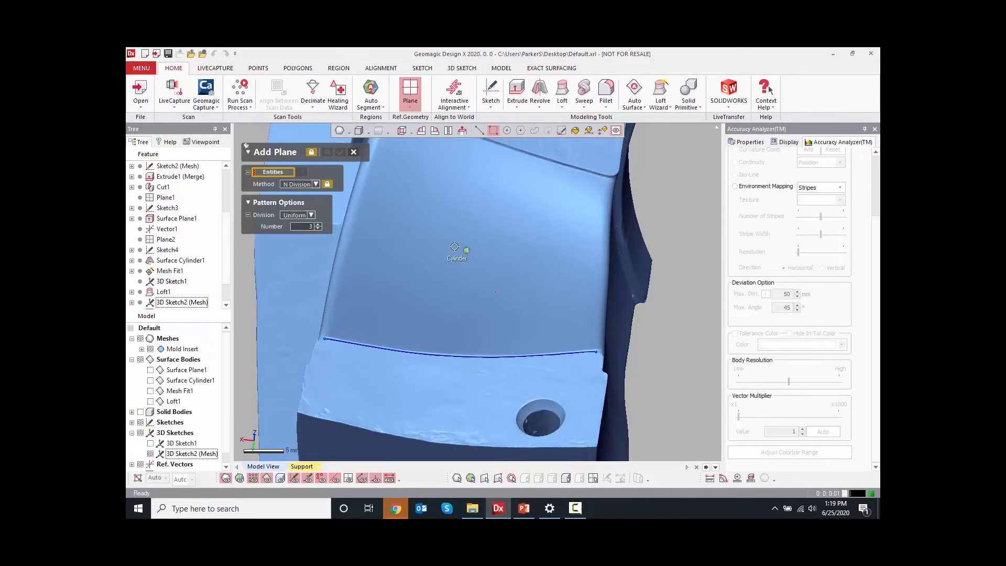
left_click(351, 153)
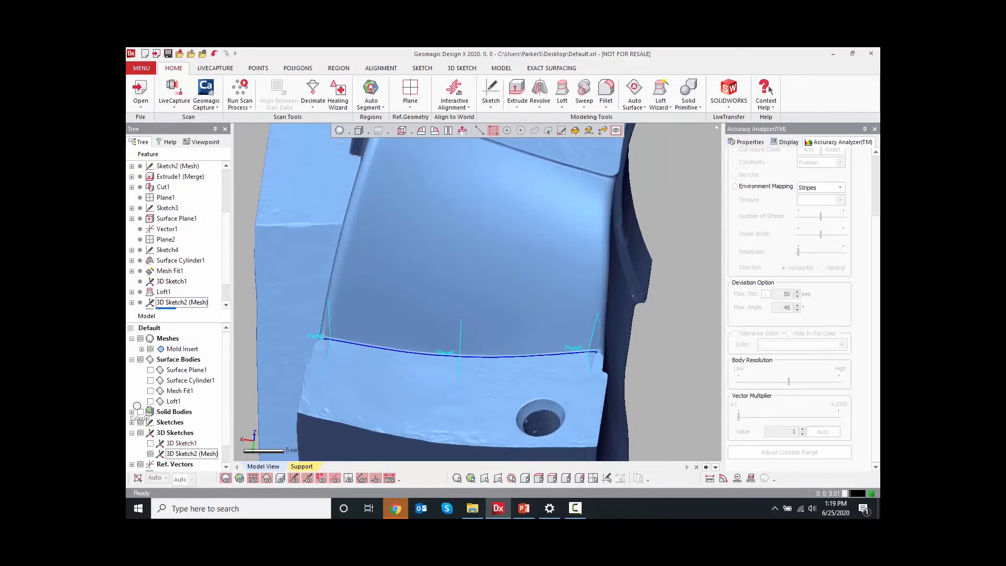
Add a reference point where the middle plane intersects the traced curve
left_click(131, 359)
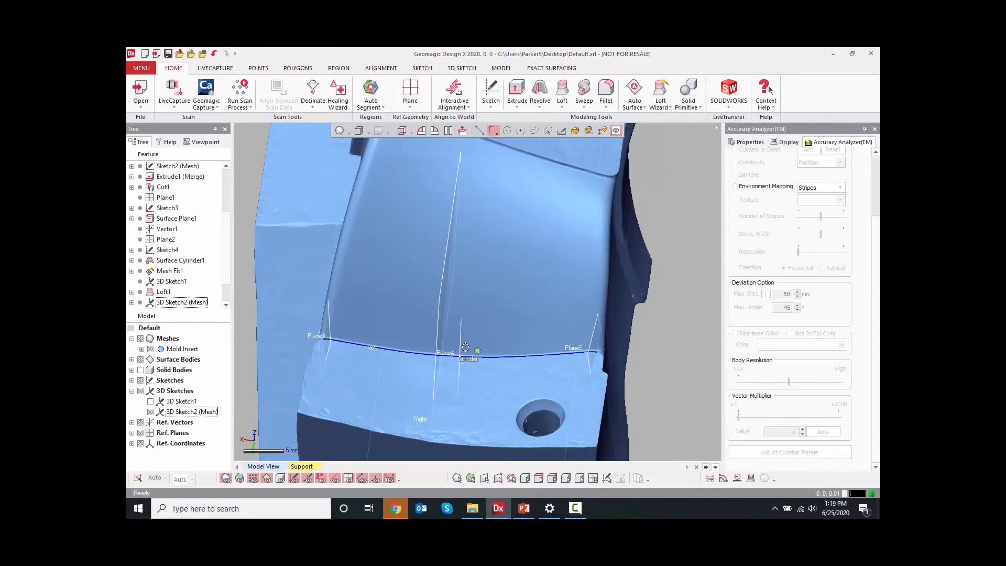
right_click_drag(461, 346, 512, 348)
left_click(413, 108)
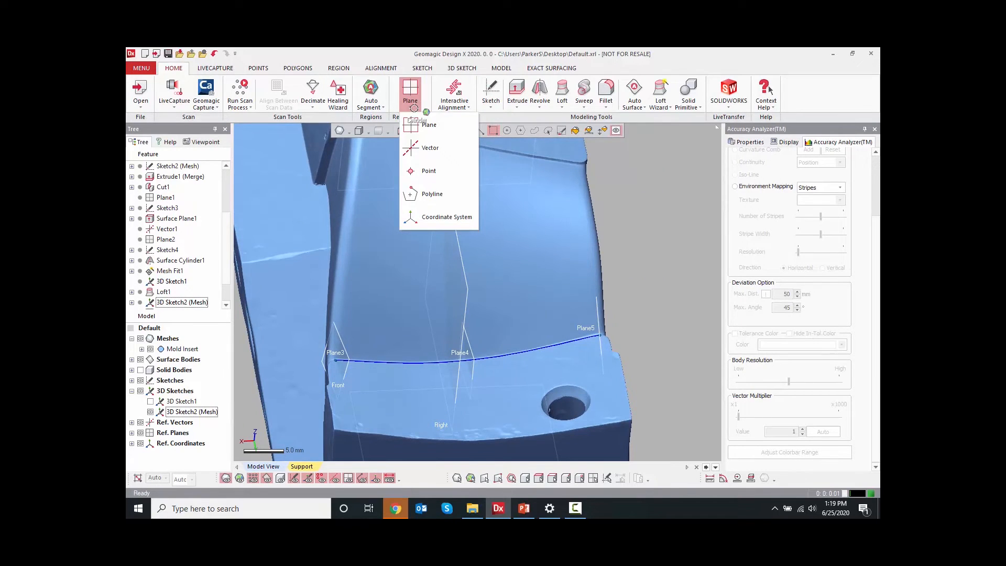
left_click(425, 171)
left_click(474, 360)
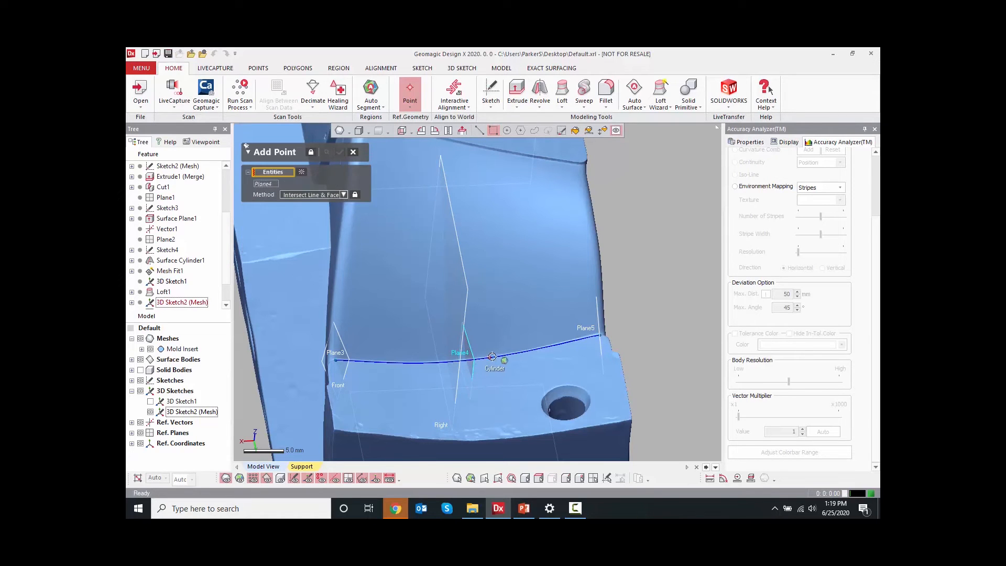
left_click(186, 412)
right_click_drag(384, 352, 371, 347)
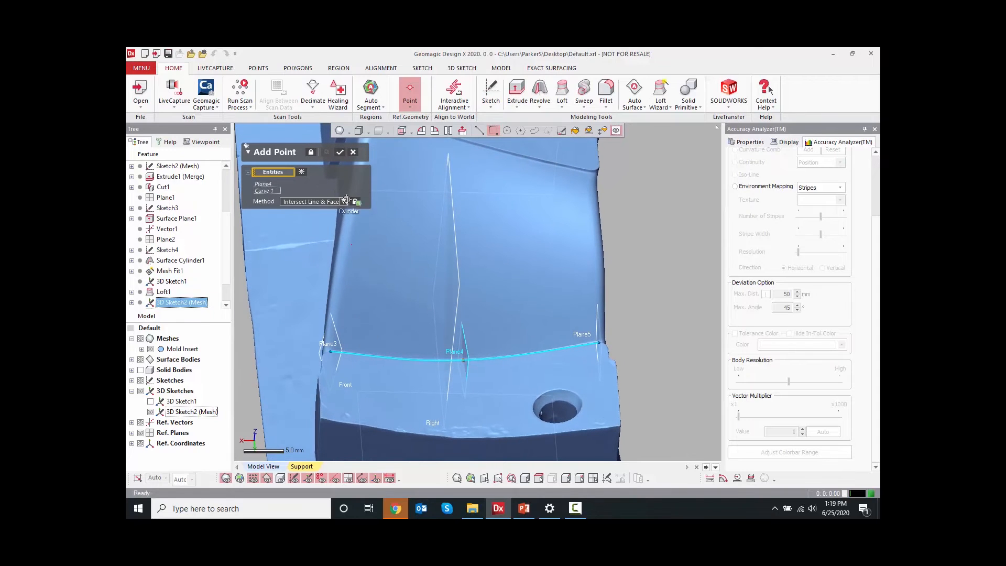
left_click(340, 152)
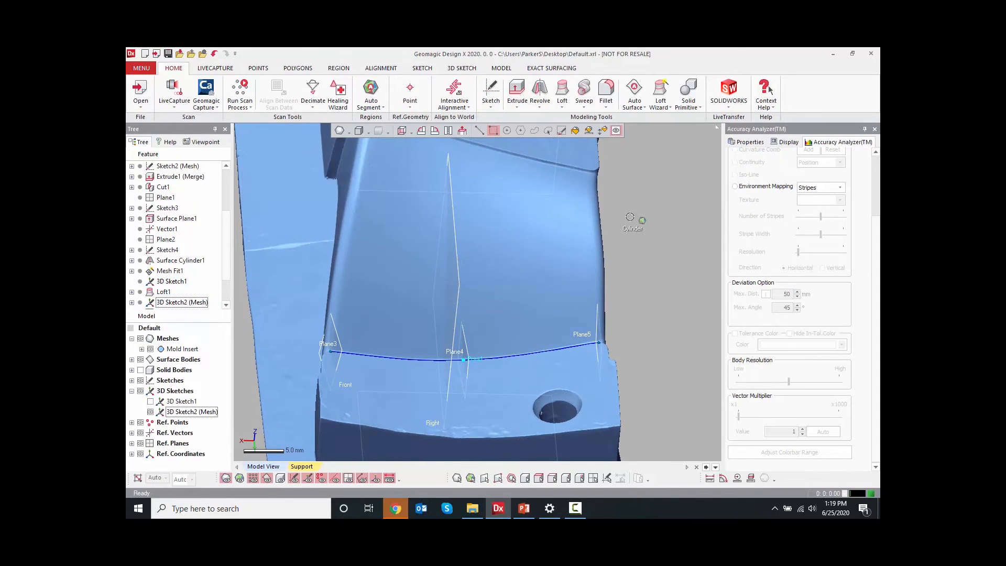
Start a Mesh Sketch on the middle plane and convert the intersection point into it
right_click(468, 353)
left_click(482, 328)
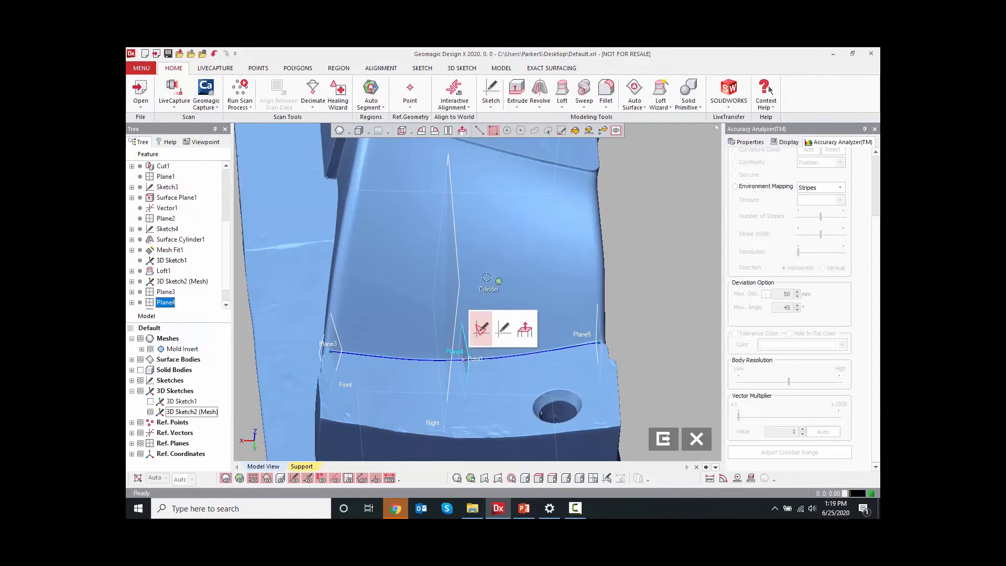
left_click(366, 153)
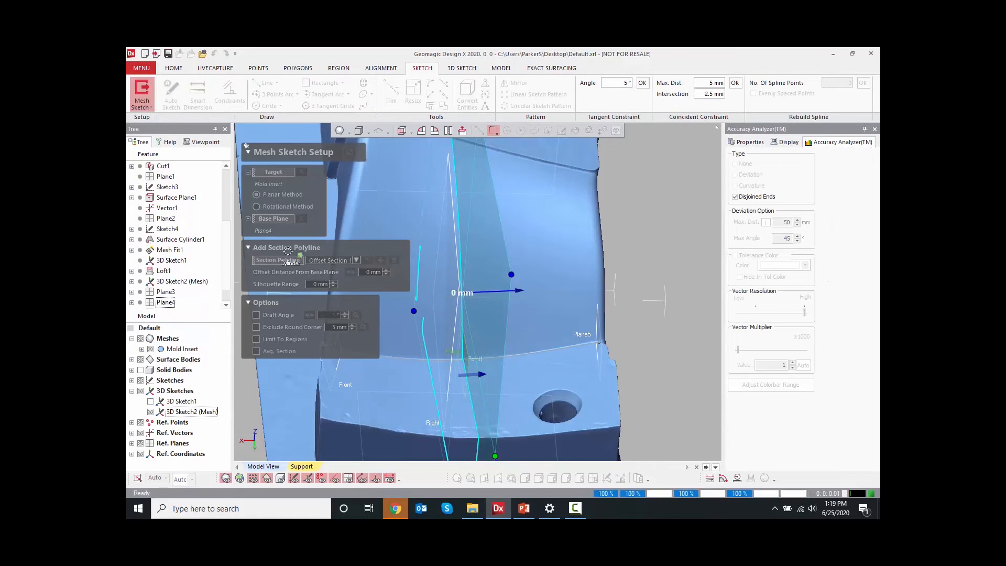
scroll(480, 226, "up", 8)
scroll(489, 227, "up", 5)
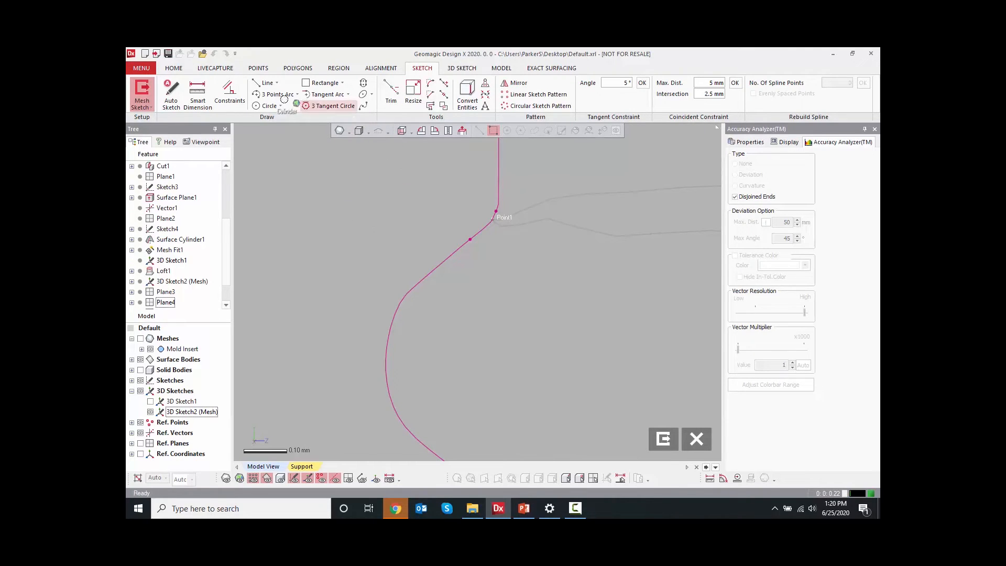
left_click(466, 94)
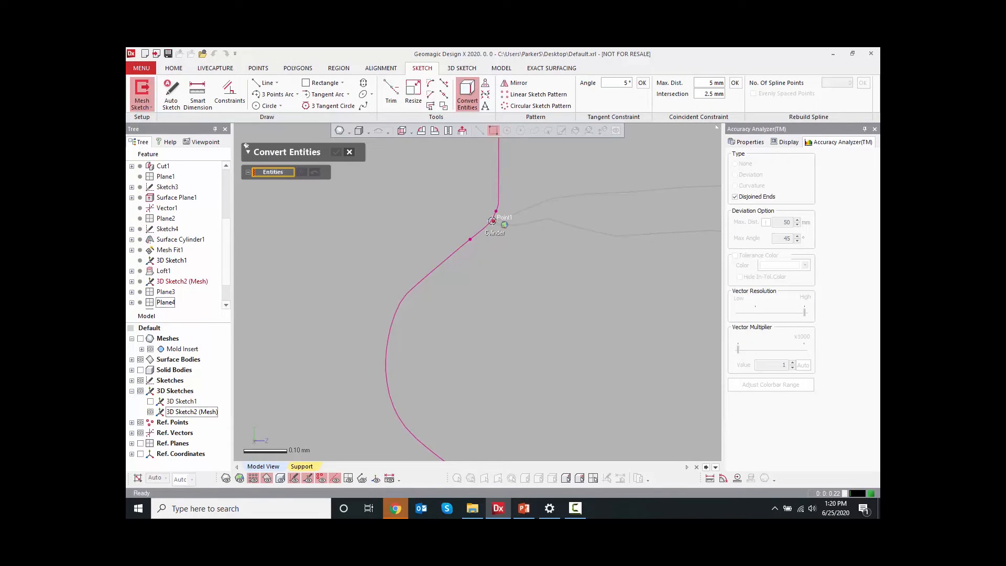
left_click(492, 221)
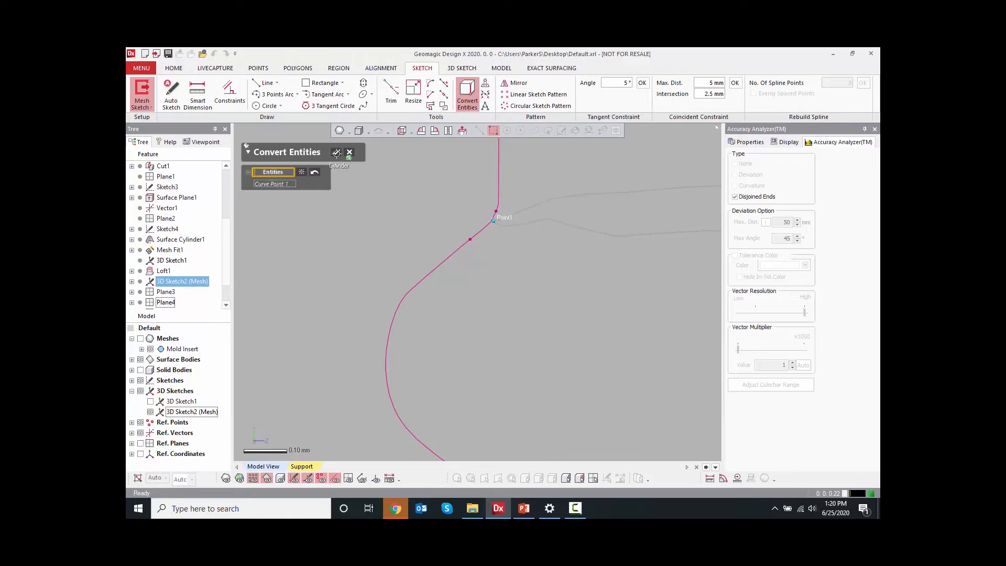
left_click(336, 154)
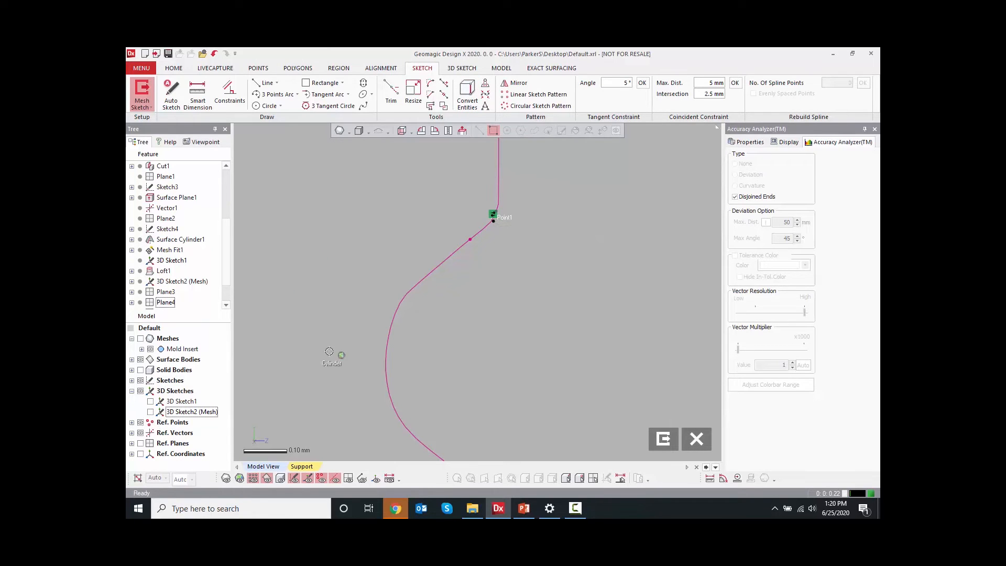
Draw a line across the converted point following the curve's direction at the fillet corner
left_click(265, 82)
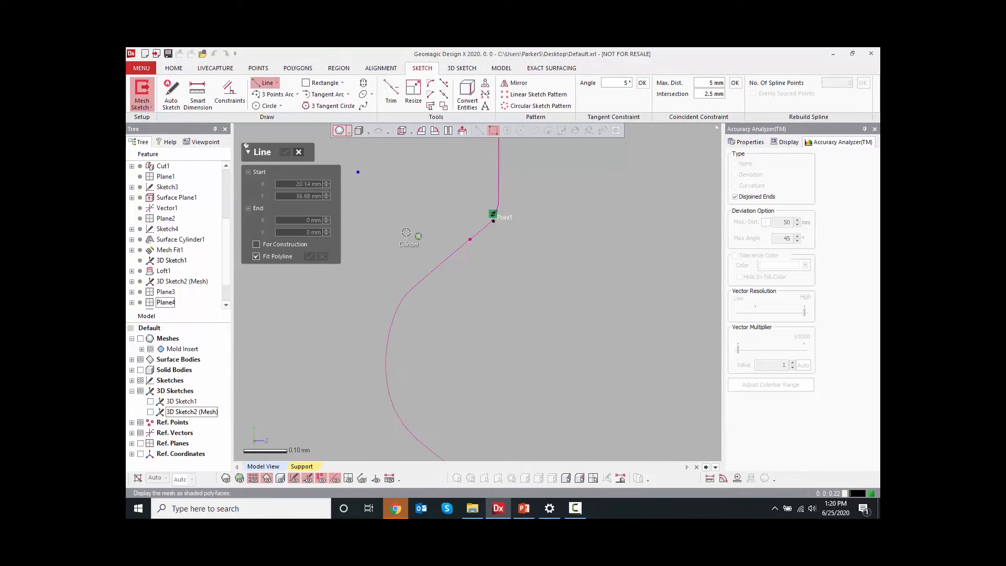
left_click(431, 273)
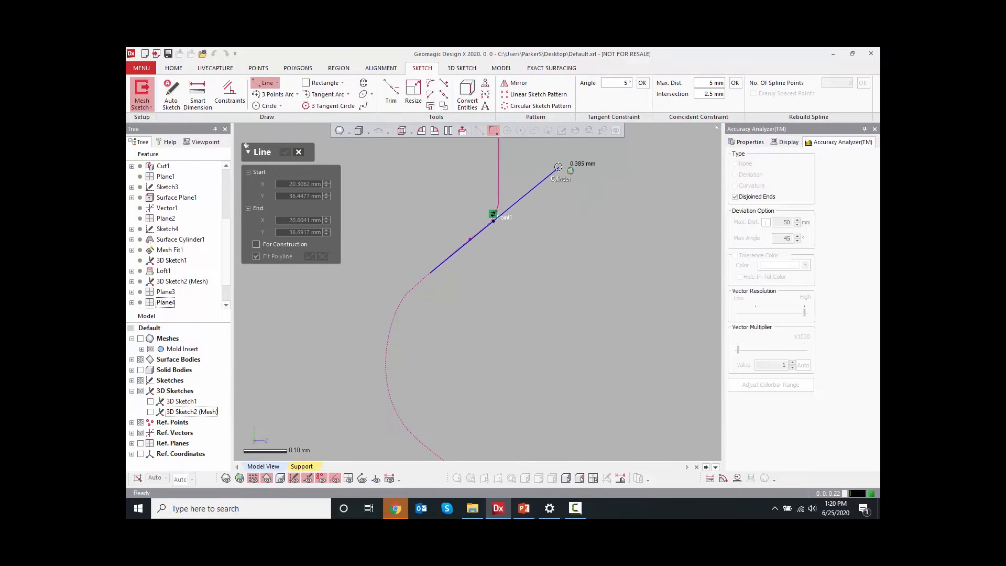
left_click(558, 167)
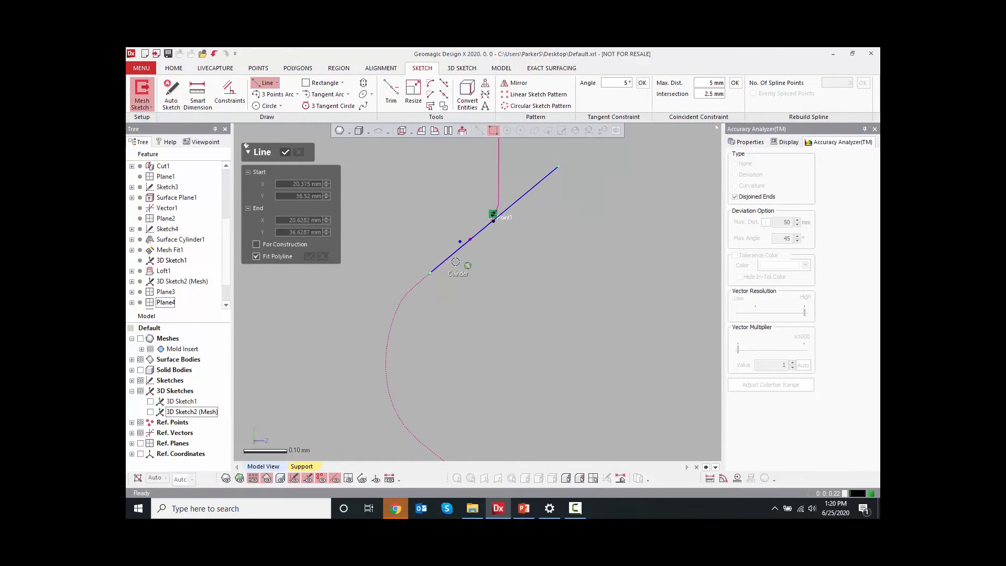
left_click(286, 152)
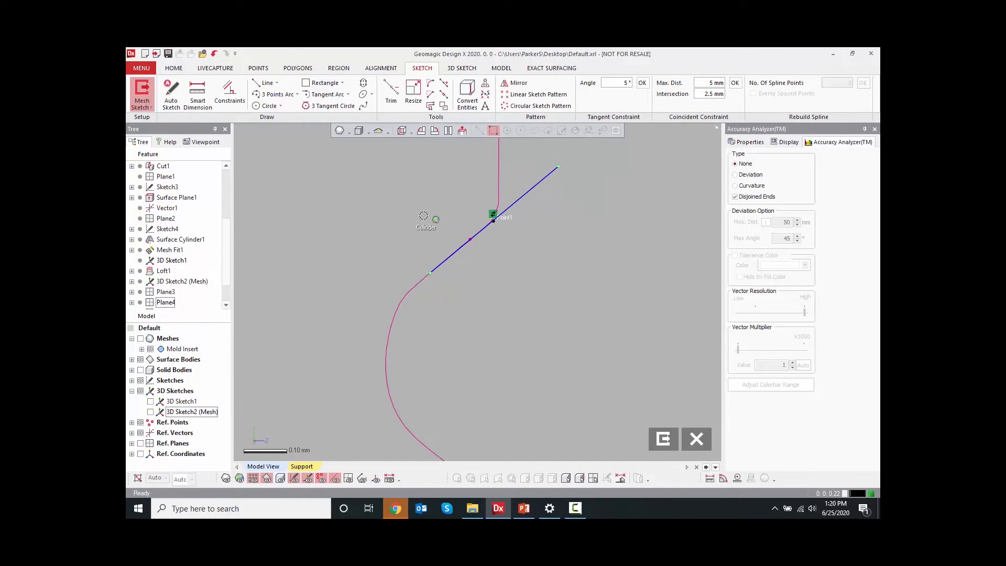
Constrain the line to be coincident with the converted point
scroll(498, 212, "up", 4)
left_click(497, 242)
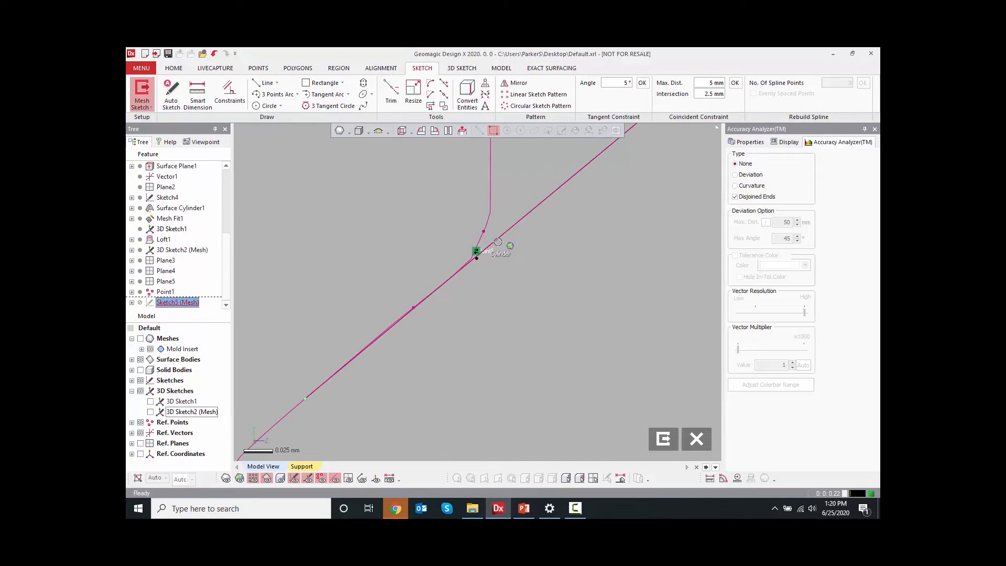
double_click(478, 259, "shift")
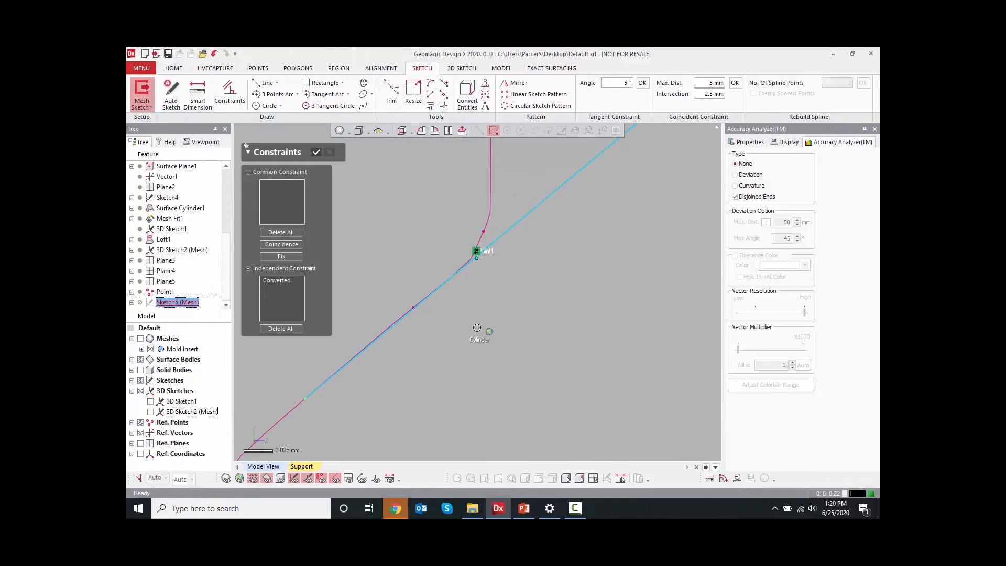
left_click(285, 243)
left_click(315, 150)
Resize the line, extending both of its ends well beyond the curve
scroll(329, 235, "down", 9)
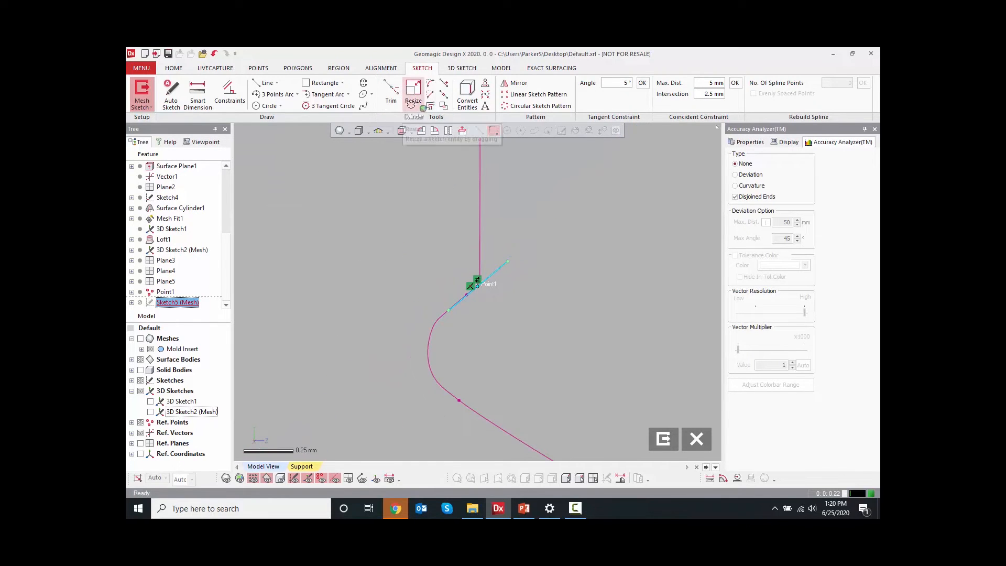
left_click(413, 91)
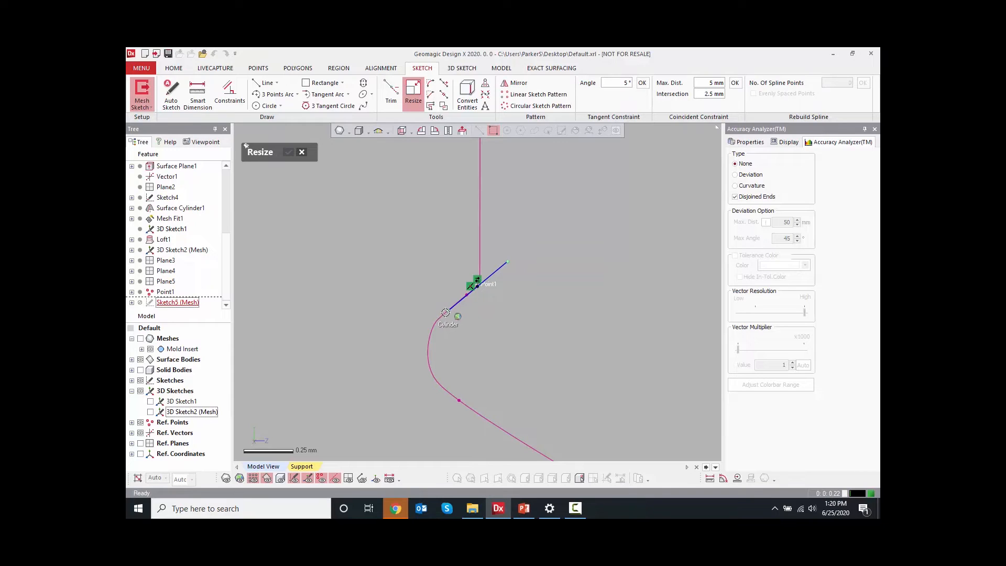
left_click_drag(444, 313, 314, 406)
left_click_drag(509, 260, 607, 183)
scroll(554, 238, "down", 3)
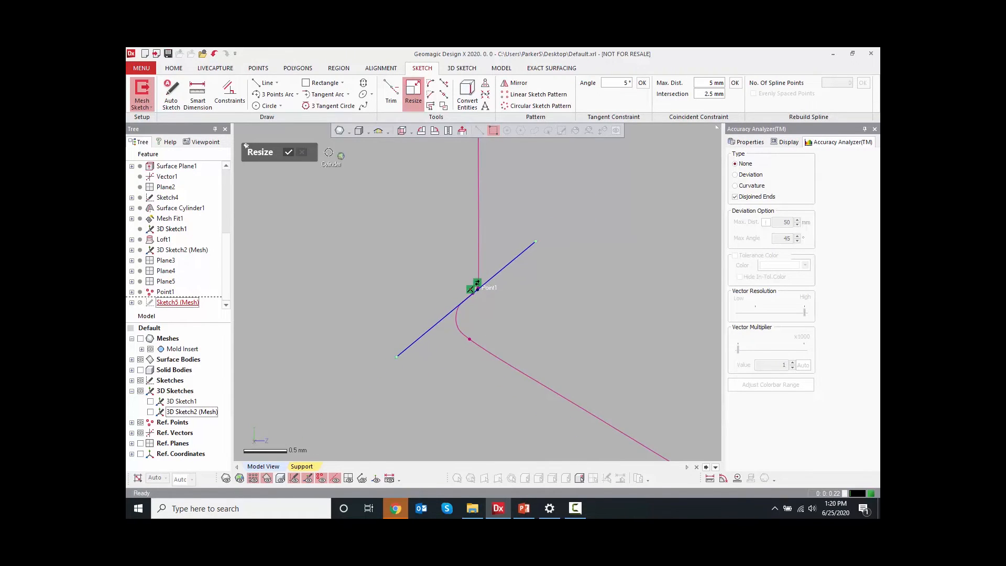
left_click(288, 152)
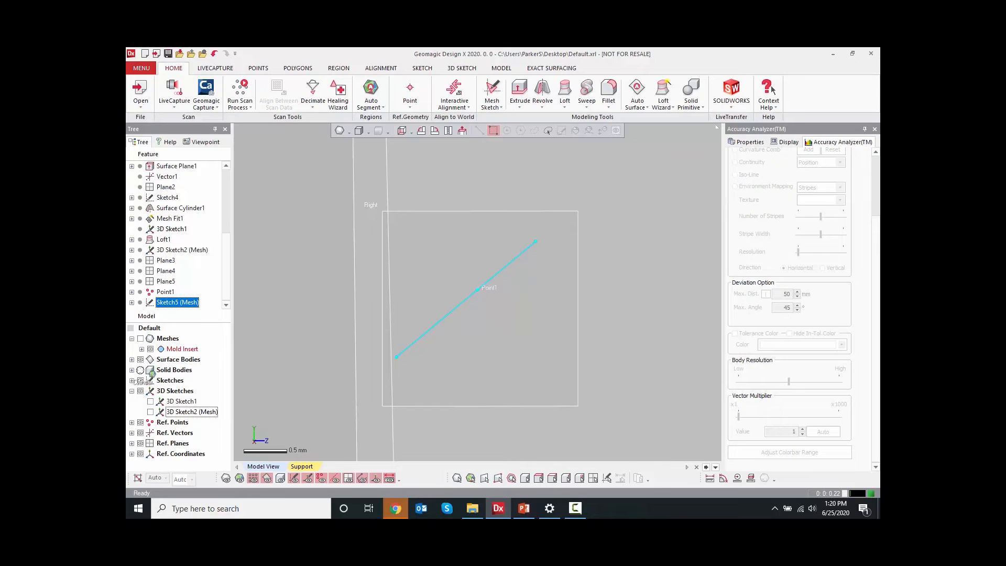
Start a surface Sweep with the line sketch as profile and the 3D mesh sketch curve as path
left_click_drag(140, 370, 314, 318)
left_click(498, 69)
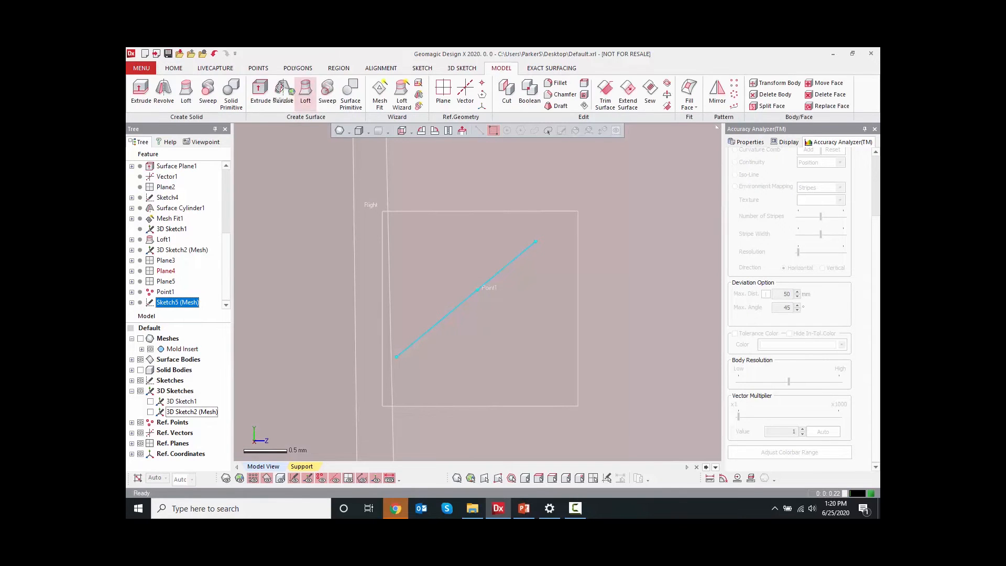
left_click(328, 90)
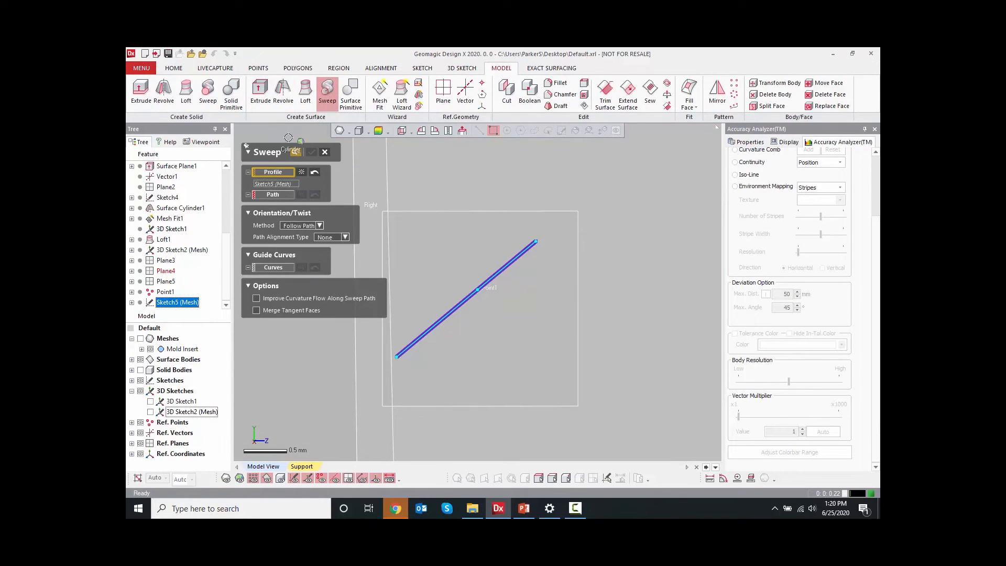
left_click(148, 411)
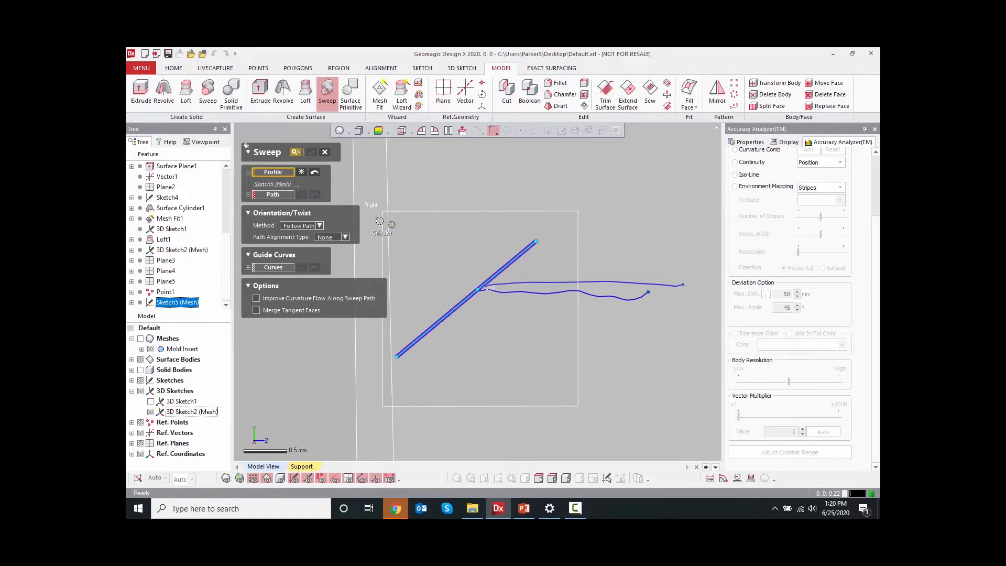
left_click(284, 194)
left_click(536, 281)
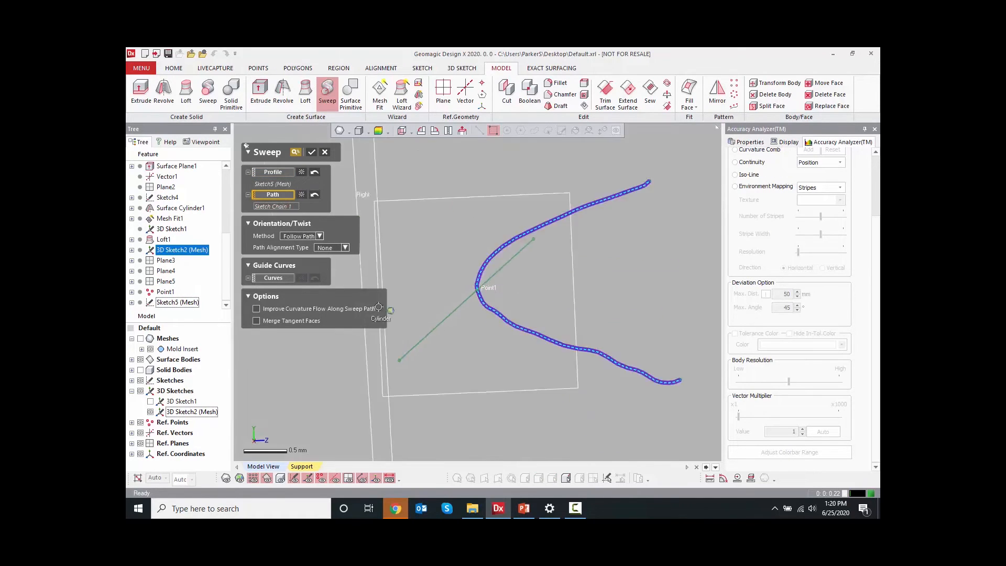
Preview the swept surface along the curve and confirm the Sweep
scroll(599, 296, "down", 1)
right_click_drag(442, 330, 470, 319)
scroll(600, 300, "up", 3)
scroll(640, 299, "up", 3)
right_click_drag(650, 291, 480, 301)
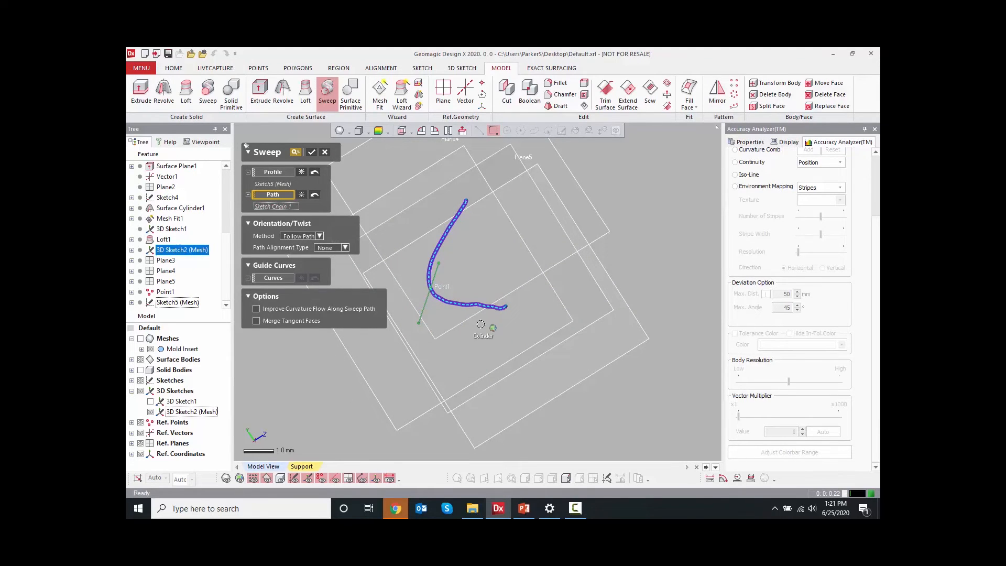
right_click_drag(431, 313, 472, 307)
right_click_drag(404, 321, 299, 268)
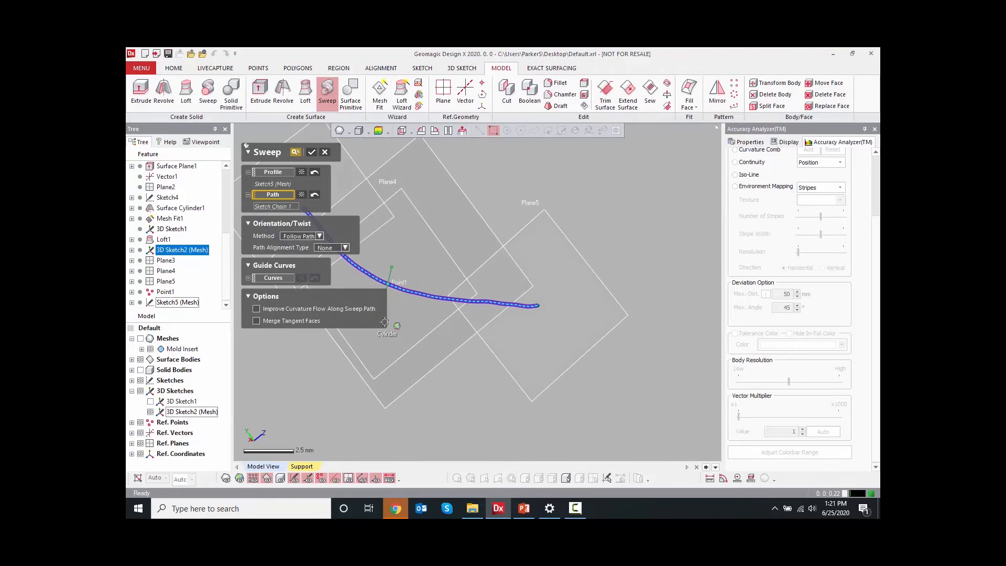
right_click_drag(384, 322, 412, 294)
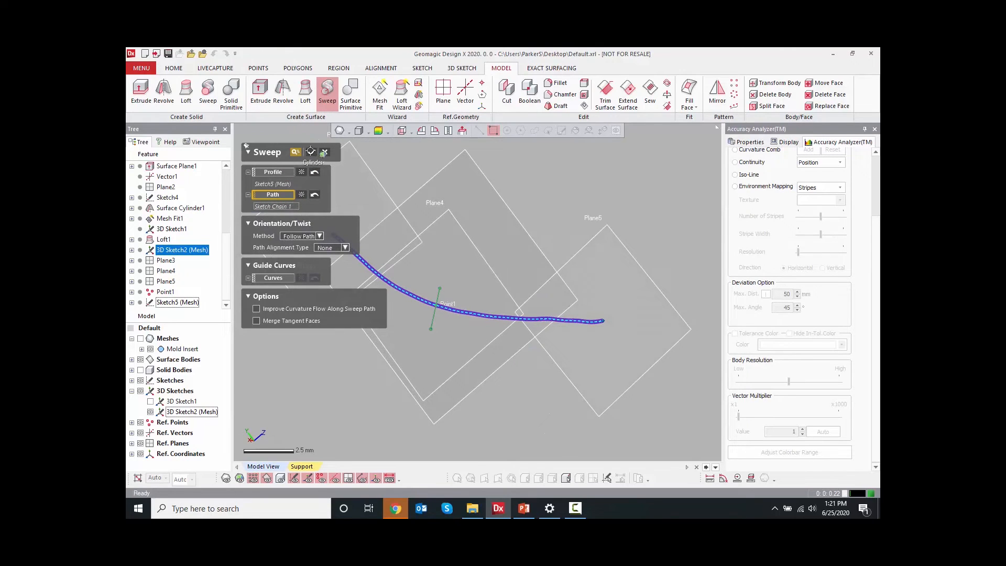
left_click(311, 151)
left_click(509, 293)
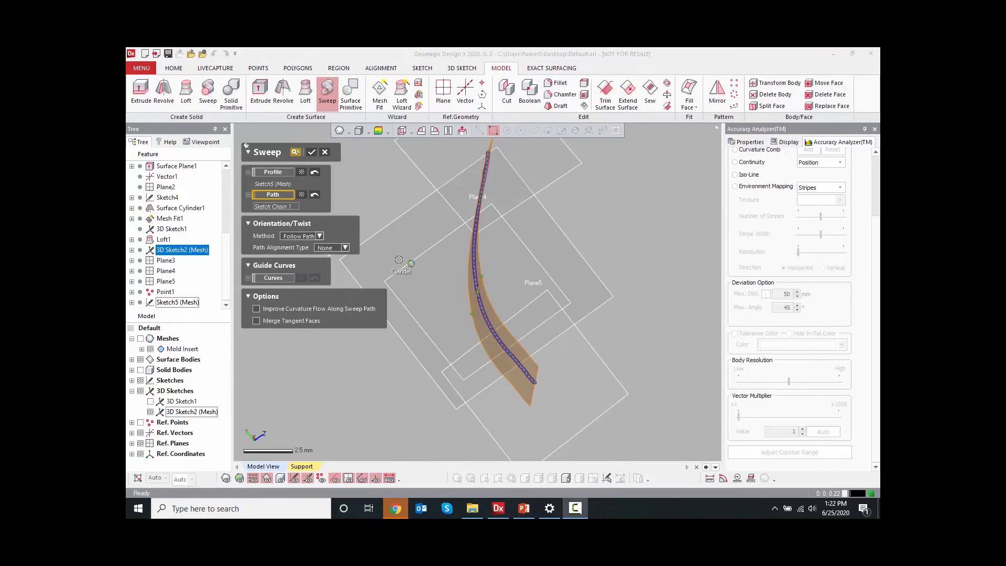
right_click_drag(398, 259, 553, 257)
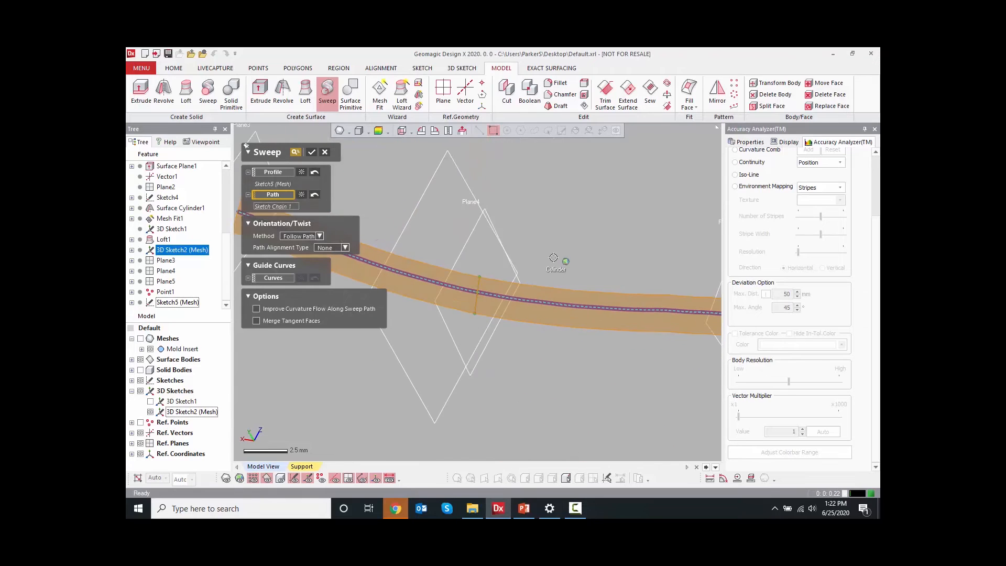
scroll(553, 258, "down", 3)
left_click(311, 152)
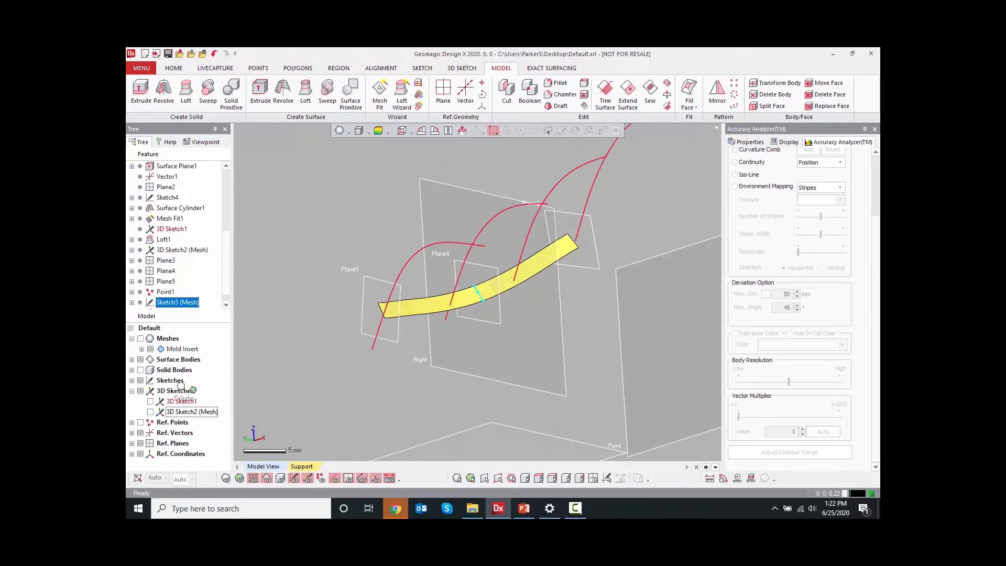
Show the surface bodies and hide the 3D sketches and reference geometry
left_click(133, 360)
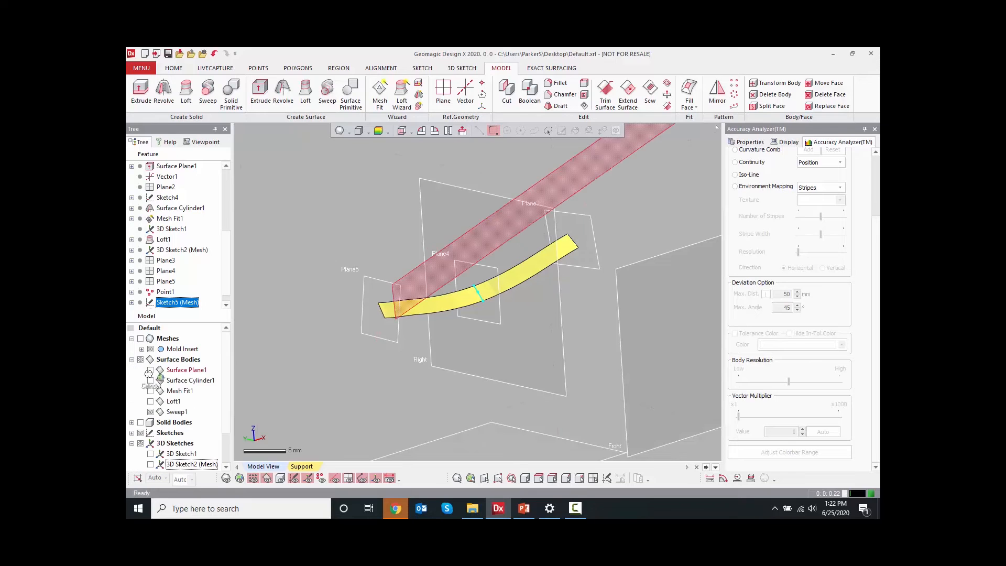
right_click_drag(517, 314, 362, 204)
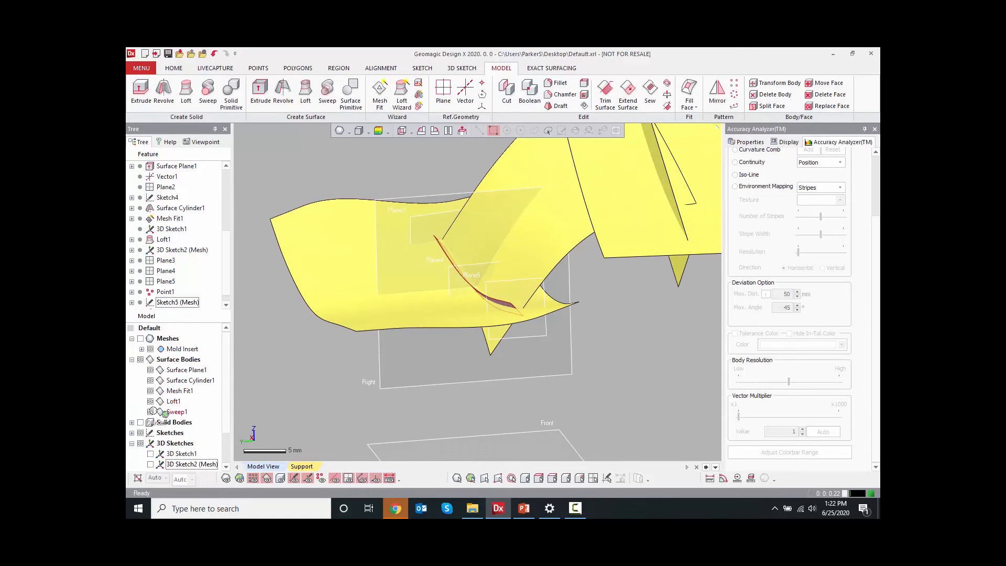
left_click(131, 443)
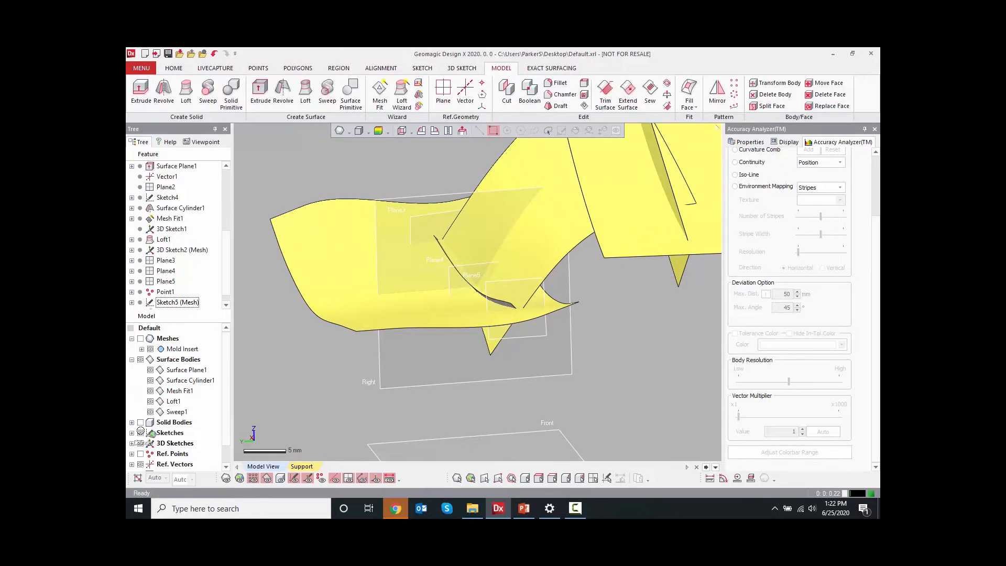
scroll(163, 414, "down", 1)
left_click(140, 453)
right_click_drag(460, 355, 451, 180)
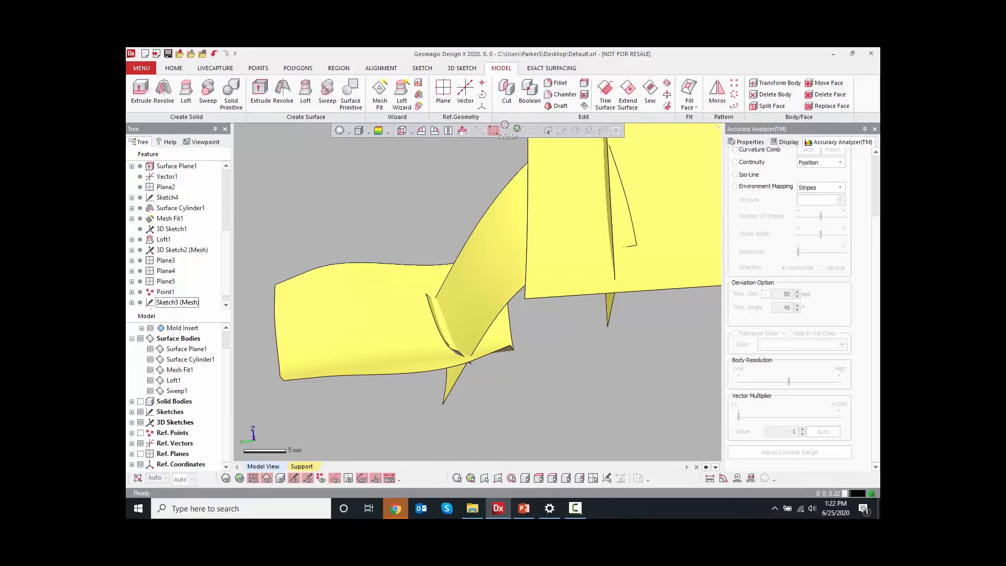
Trim the Mesh Fit surface and the sweep against each other, keeping the two remaining bodies
left_click(608, 103)
left_click(353, 332)
right_click_drag(353, 332, 450, 359)
left_click(451, 354)
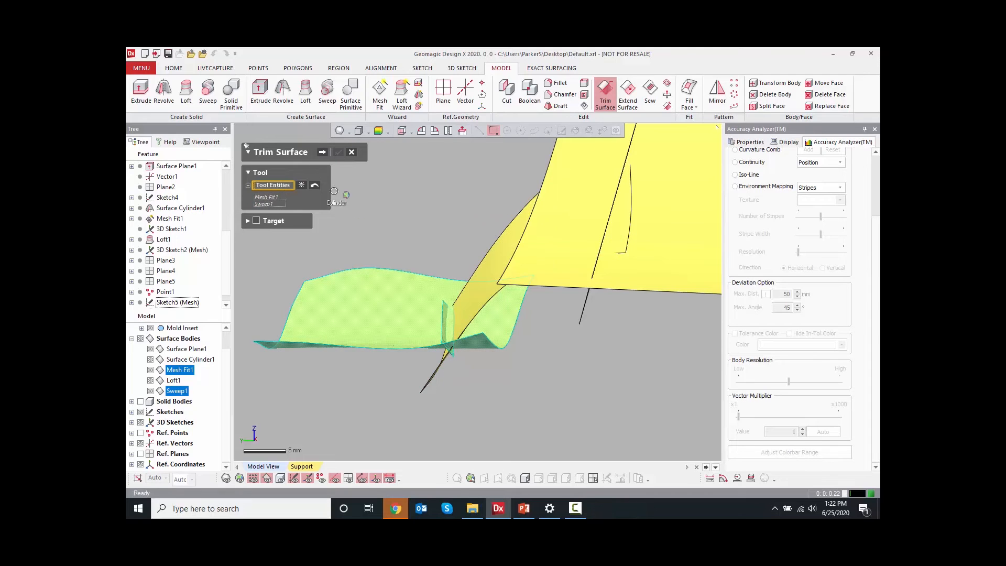
left_click(322, 152)
left_click(371, 313)
right_click_drag(371, 313, 311, 388)
left_click(418, 365)
left_click(340, 152)
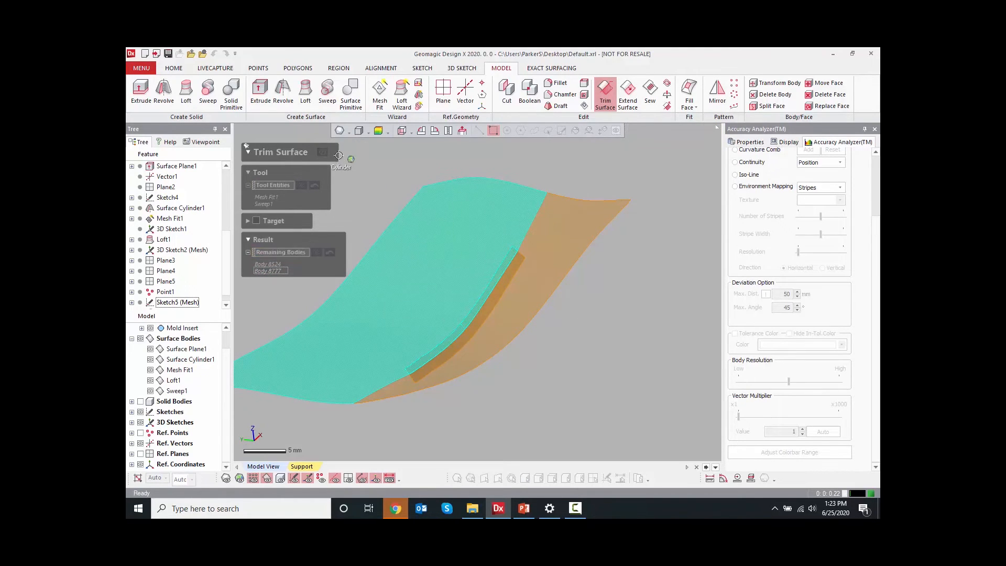
Roll the feature tree back to before Trim Surface1
right_click_drag(340, 194, 230, 313)
scroll(230, 282, "down", 2)
right_click(174, 302)
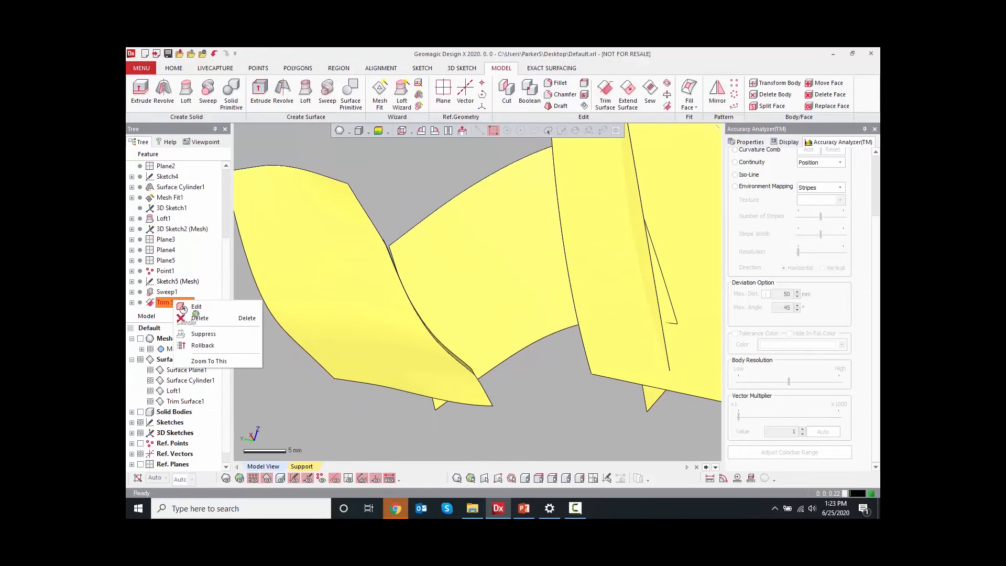
left_click(203, 345)
right_click_drag(377, 330, 498, 366)
left_click(141, 422)
mouse_move(404, 327)
right_mouse_down()
mouse_move(550, 304)
mouse_move(411, 319)
right_mouse_up()
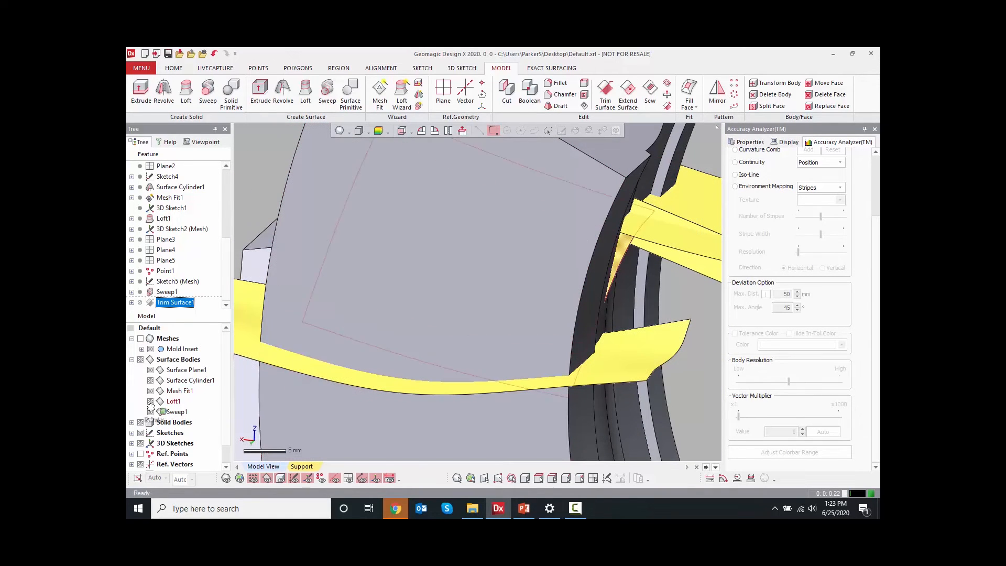
left_click(140, 422)
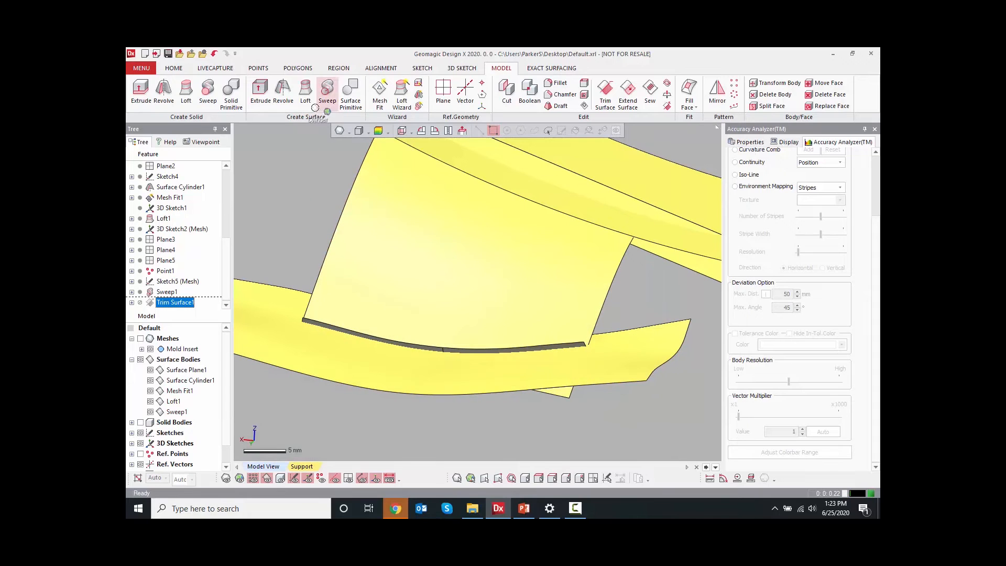
Extend both edges of the swept surface and the loft's edge linearly by 5 mm
left_click(605, 91)
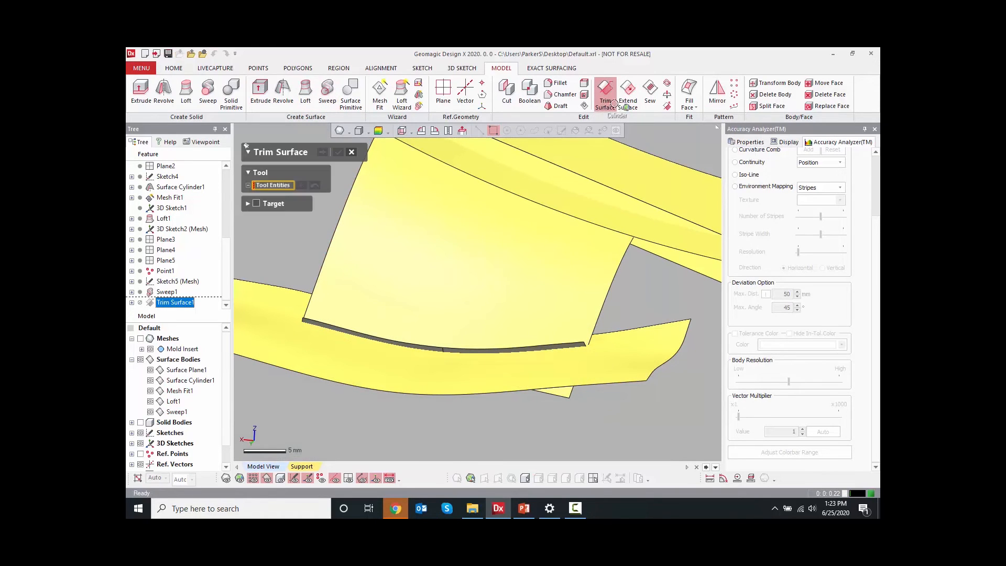
left_click(627, 91)
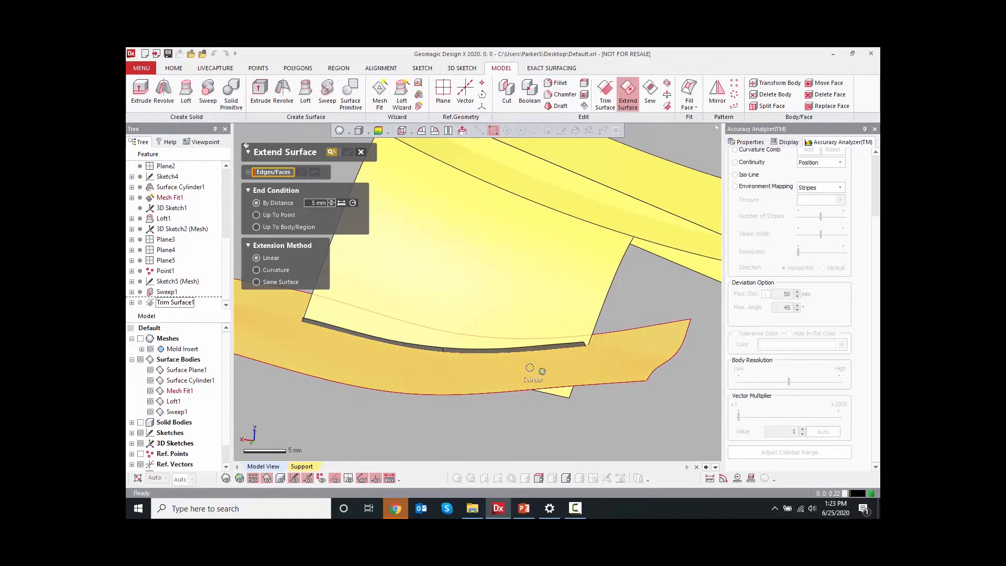
scroll(529, 369, "up", 2)
left_click(421, 333)
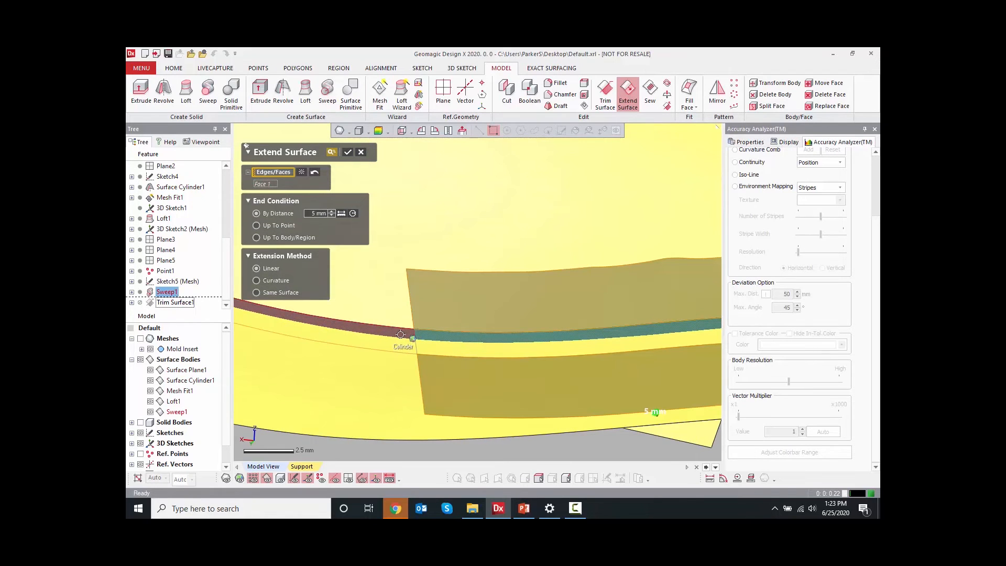
left_click(402, 333)
scroll(458, 285, "down", 3)
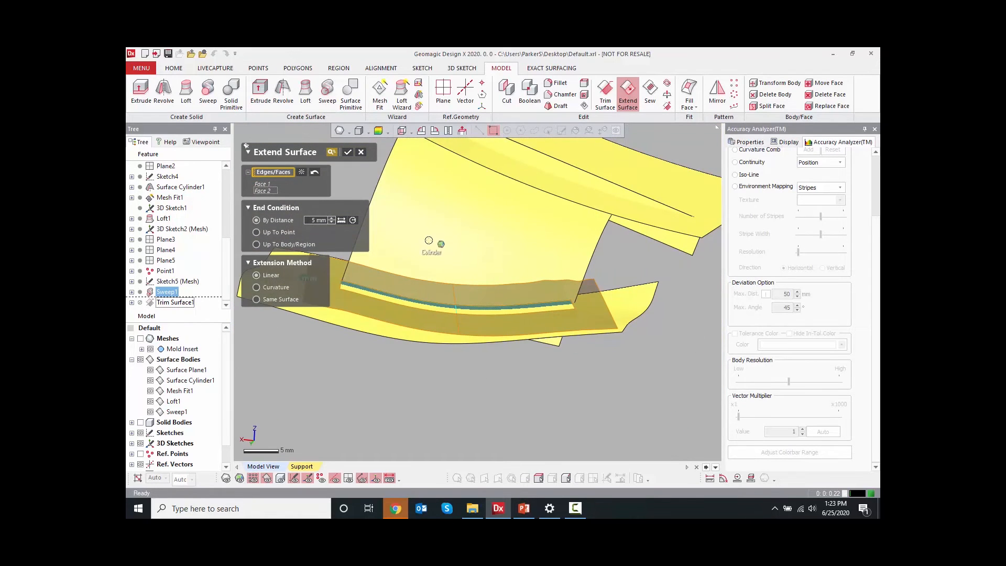
left_click(346, 153)
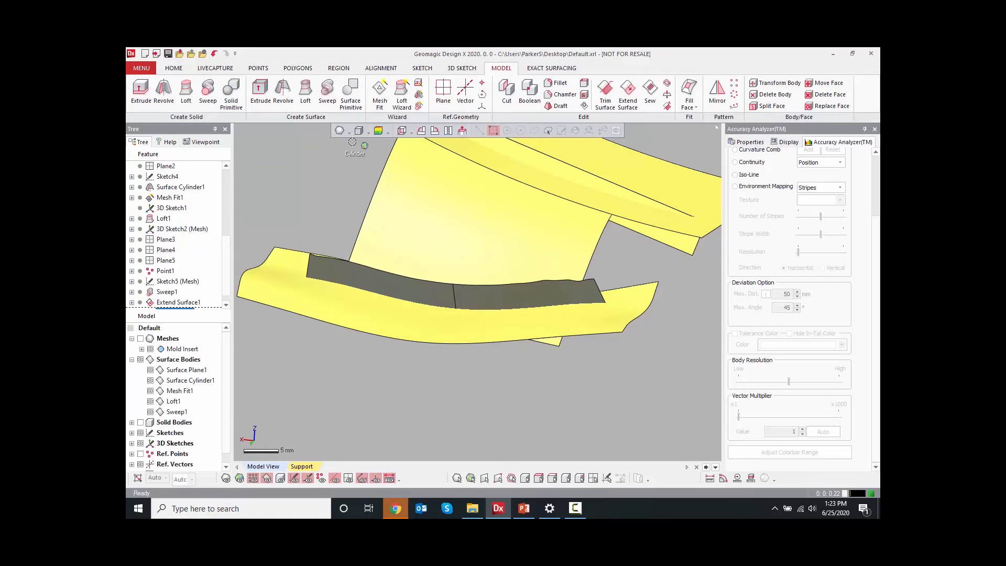
left_click(390, 189)
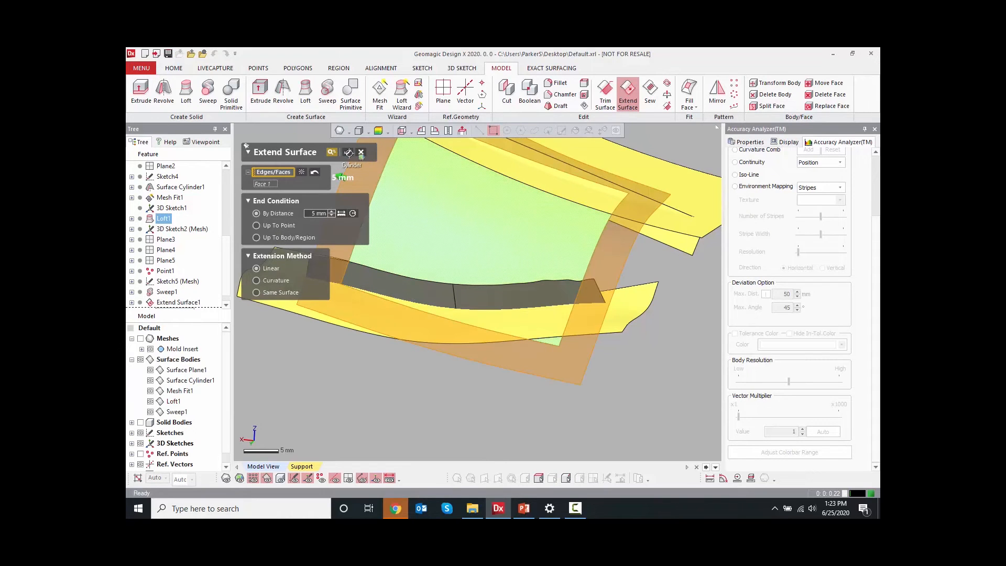
left_click(348, 152)
Move the rollback marker to the end of the feature tree below Trim Surface1
right_click_drag(442, 329, 439, 350)
left_click(140, 422)
right_click_drag(272, 340, 281, 305)
scroll(407, 335, "down", 3)
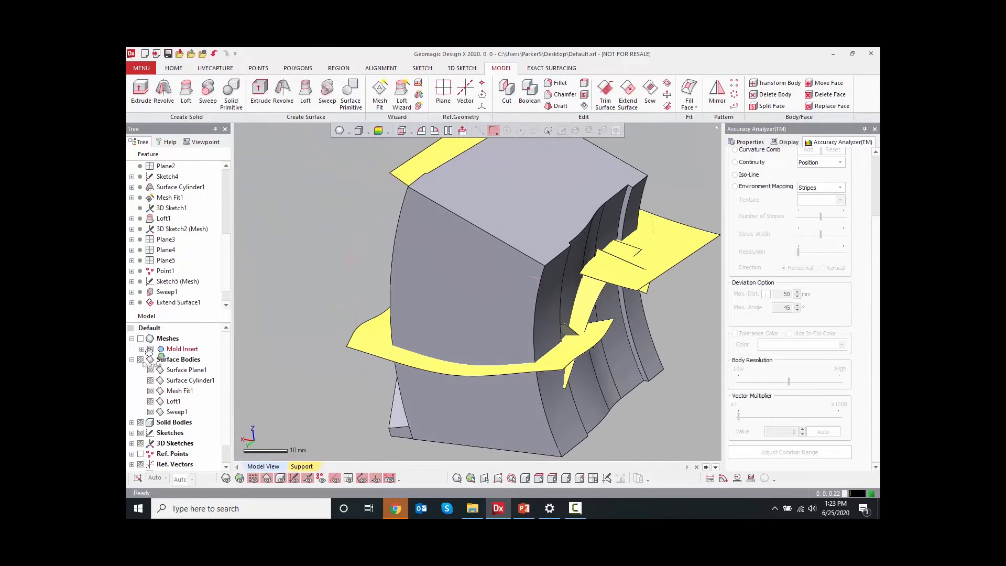
left_click(140, 422)
right_click_drag(419, 335, 253, 287)
left_click_drag(227, 269, 226, 285)
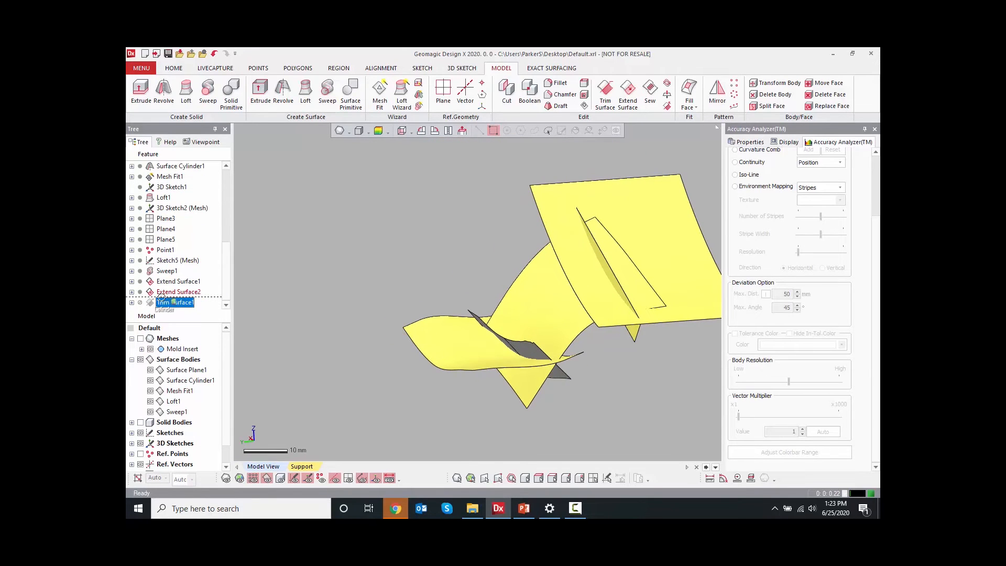
Edit Trim Surface1, resetting the remaining bodies and keeping only the selected piece
right_click(176, 305)
left_click(189, 312)
right_click_drag(286, 308, 375, 343)
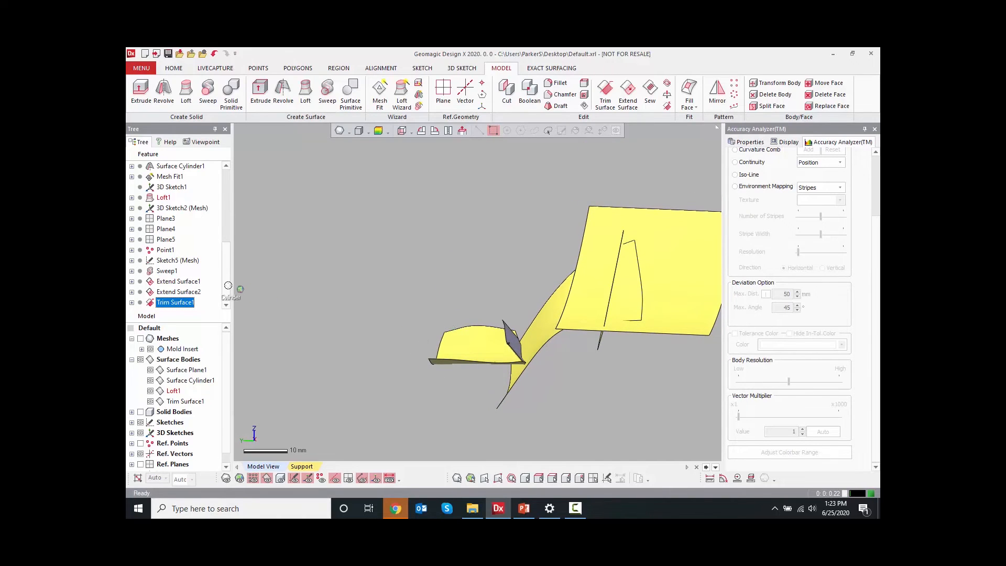
right_click_drag(575, 341, 517, 340)
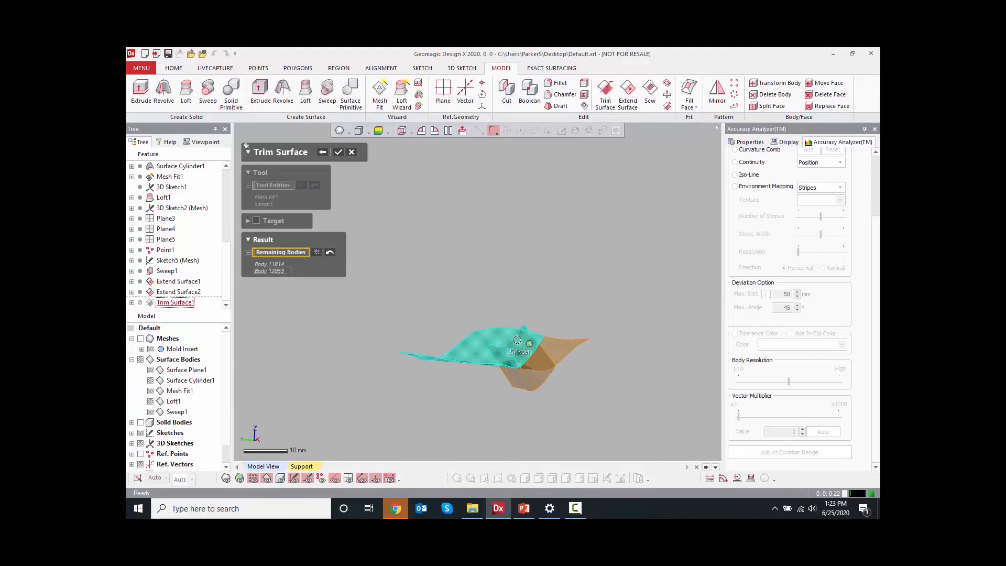
left_click(329, 253)
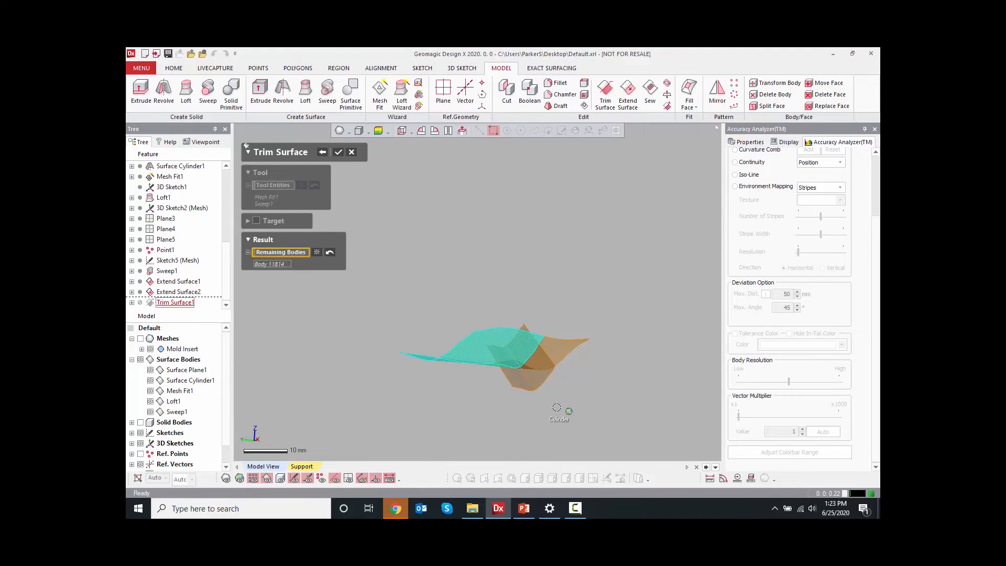
left_click(544, 385)
left_click(338, 153)
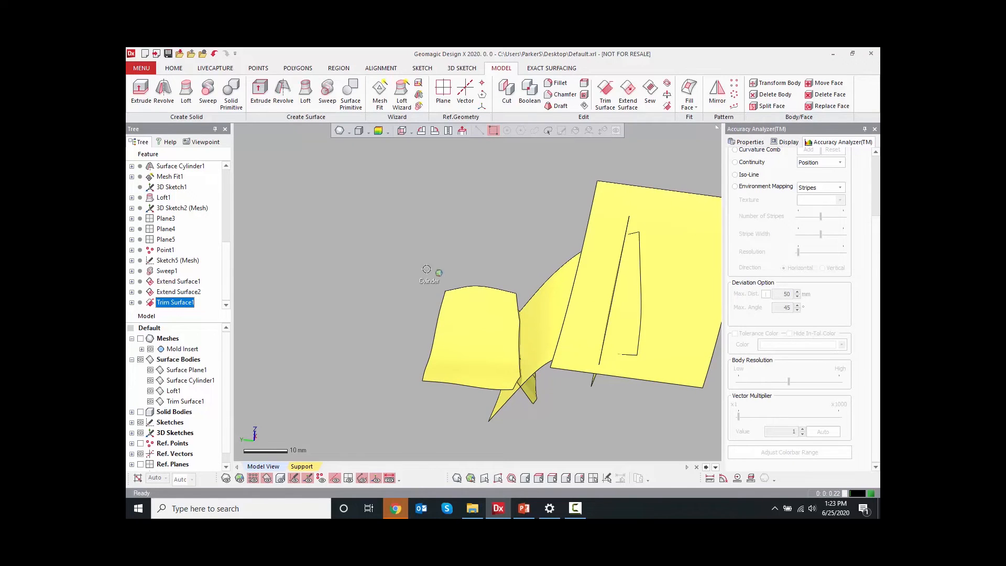
Start another Trim Surface with the trimmed surface, Loft1 and Surface Plane1 as tool entities
left_click(605, 94)
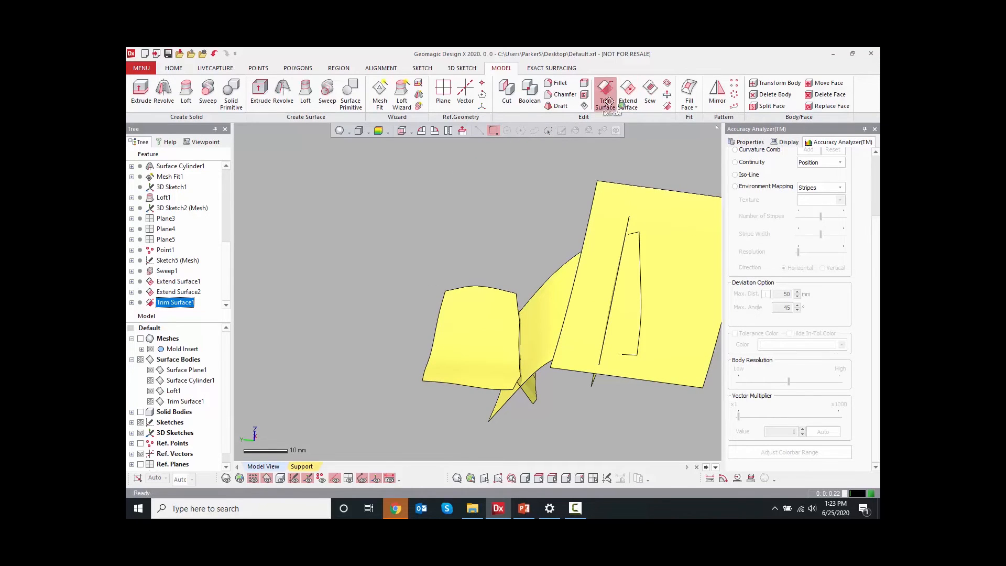
left_click(478, 327)
left_click(533, 331)
right_click_drag(533, 331, 572, 353)
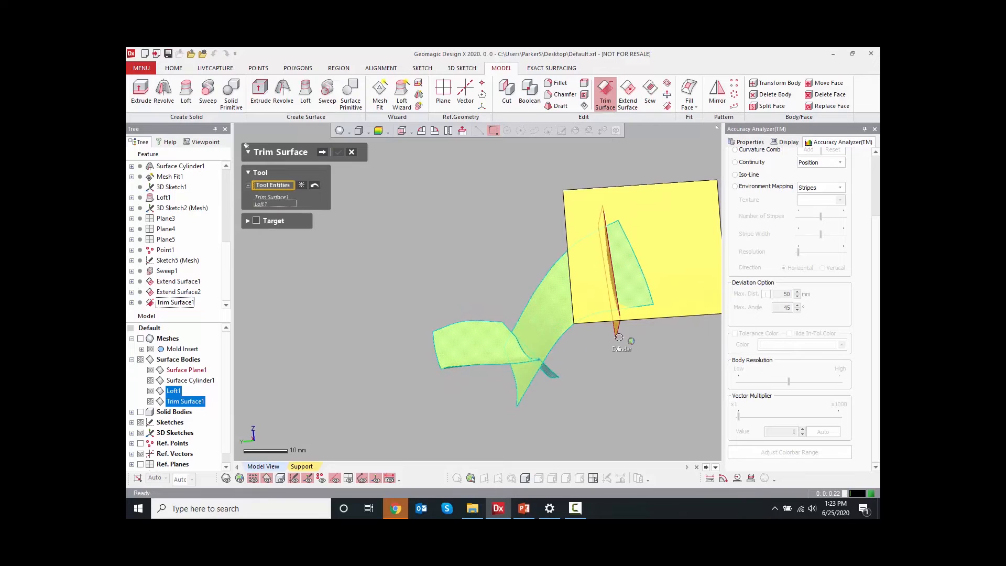
left_click(619, 337)
Pick the surface pieces to keep as remaining bodies and complete the trim
middle_click(440, 309)
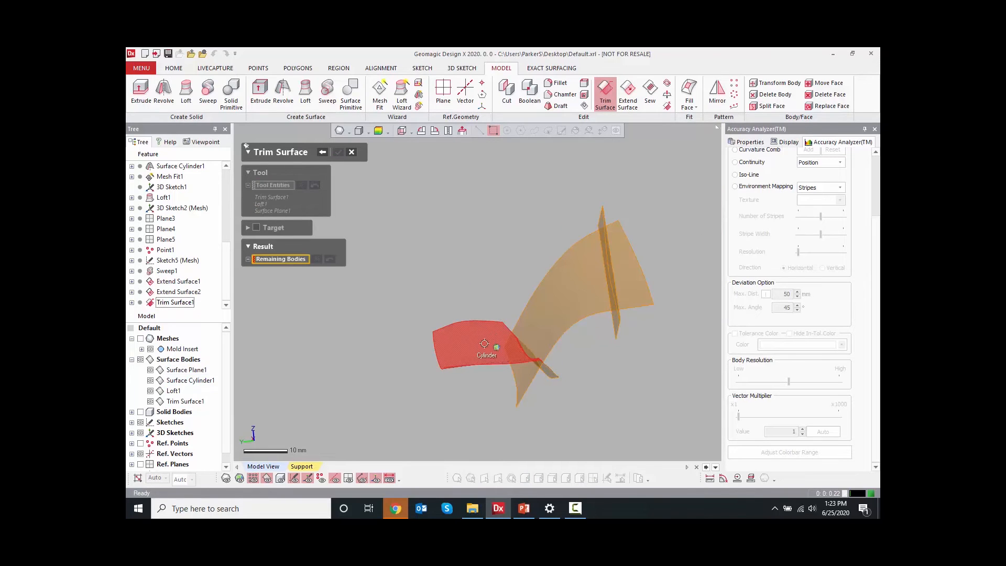
left_click(482, 357)
left_click(542, 309)
right_click_drag(545, 310, 614, 245)
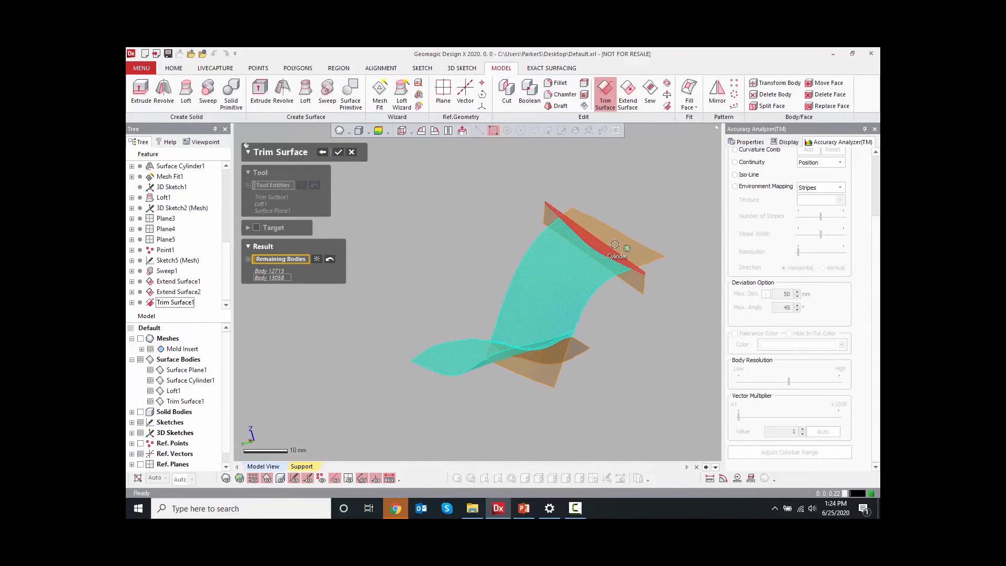
left_click(612, 250)
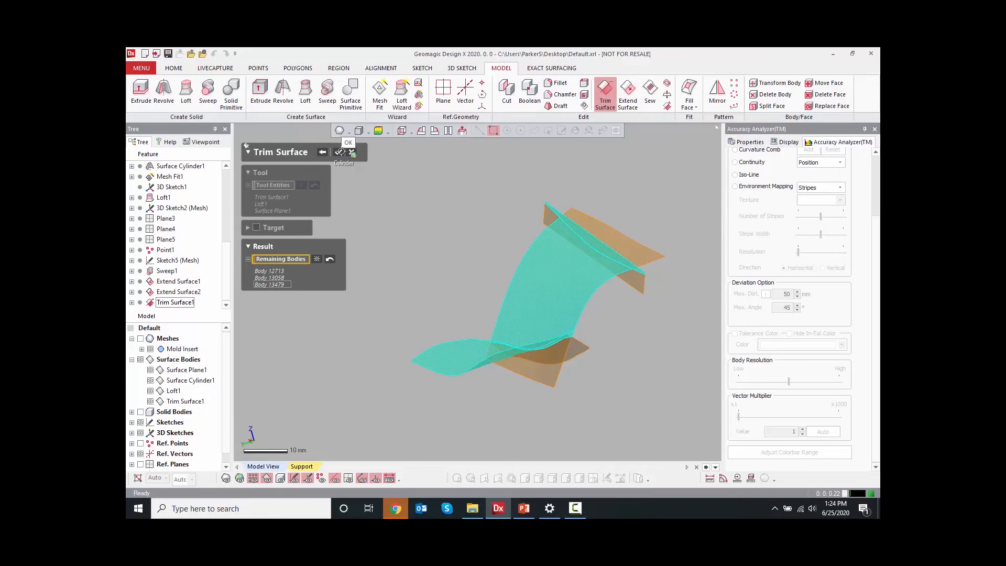
left_click(339, 151)
Trim the trimmed surface and Surface Cylinder1 against each other, keeping the two selected pieces
key("ctrl+space")
left_click(546, 272)
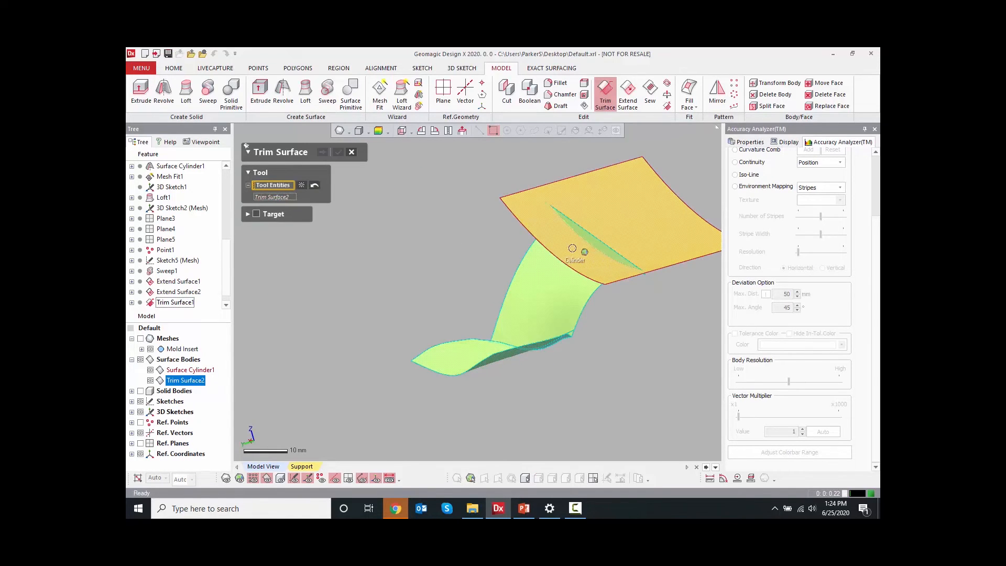
left_click(620, 219)
left_click(322, 152)
left_click(530, 325)
left_click(635, 220)
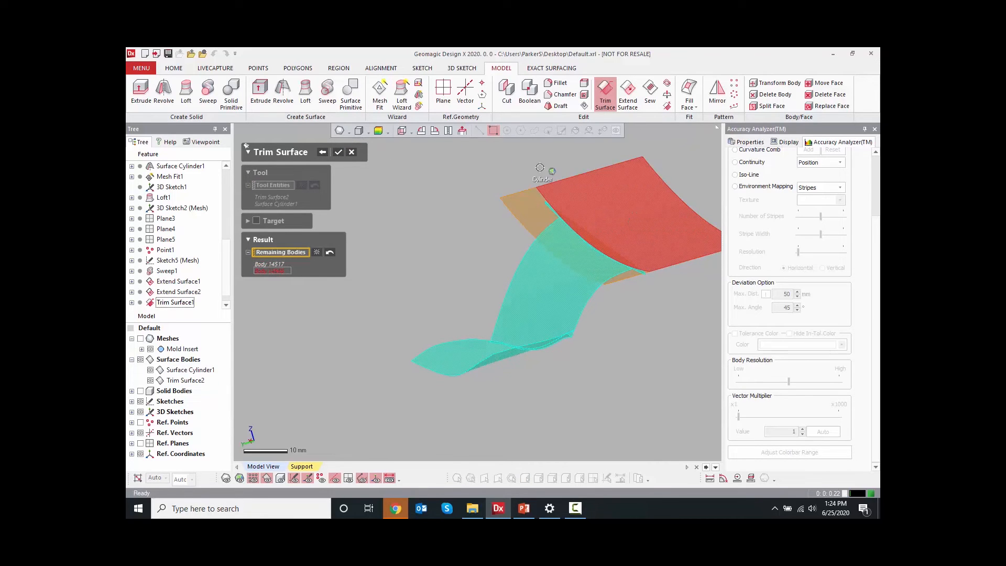
left_click(339, 152)
Show the solid bodies and cut the solid body with Trim Surface3
right_click_drag(411, 277, 489, 252)
mouse_move(369, 272)
right_mouse_down()
mouse_move(369, 309)
mouse_move(528, 335)
mouse_move(299, 318)
right_mouse_up()
left_click(141, 380)
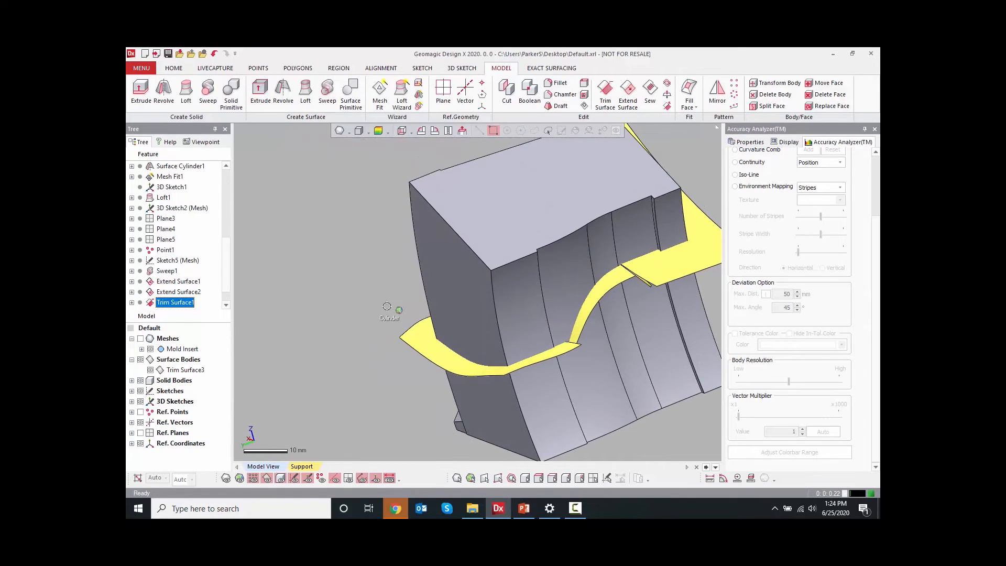
left_click(506, 90)
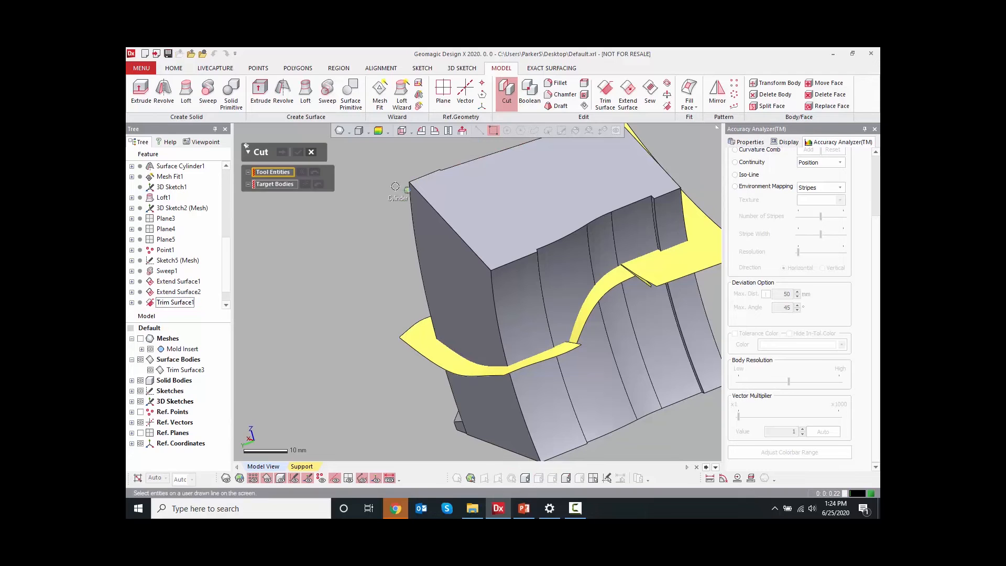
left_click(398, 316)
left_click(455, 414)
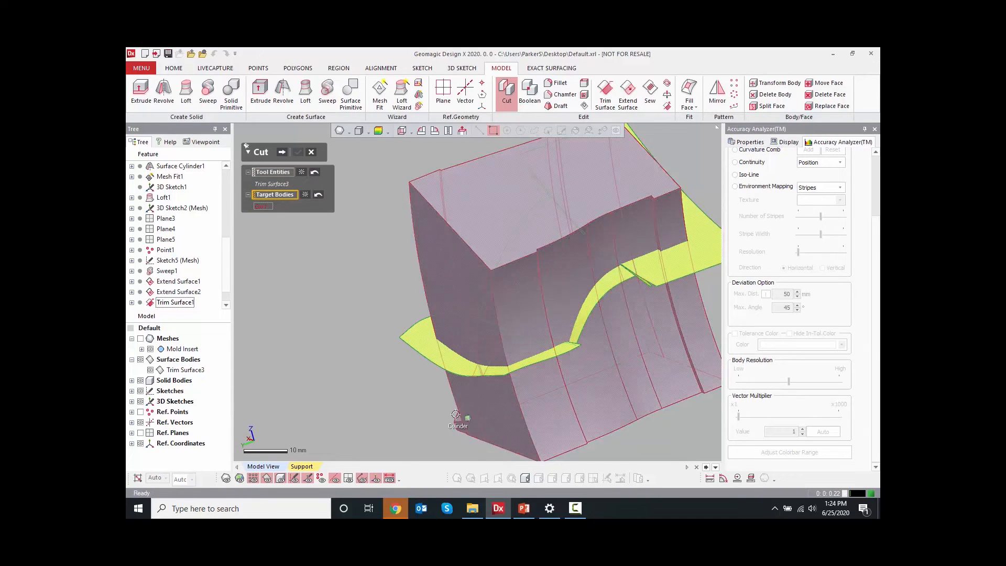
left_click(282, 151)
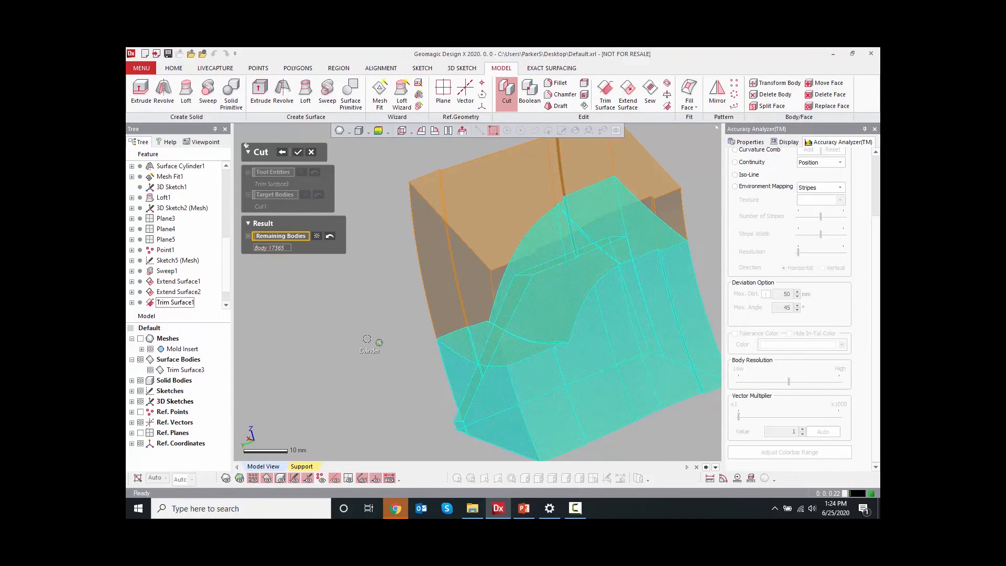
left_click(299, 152)
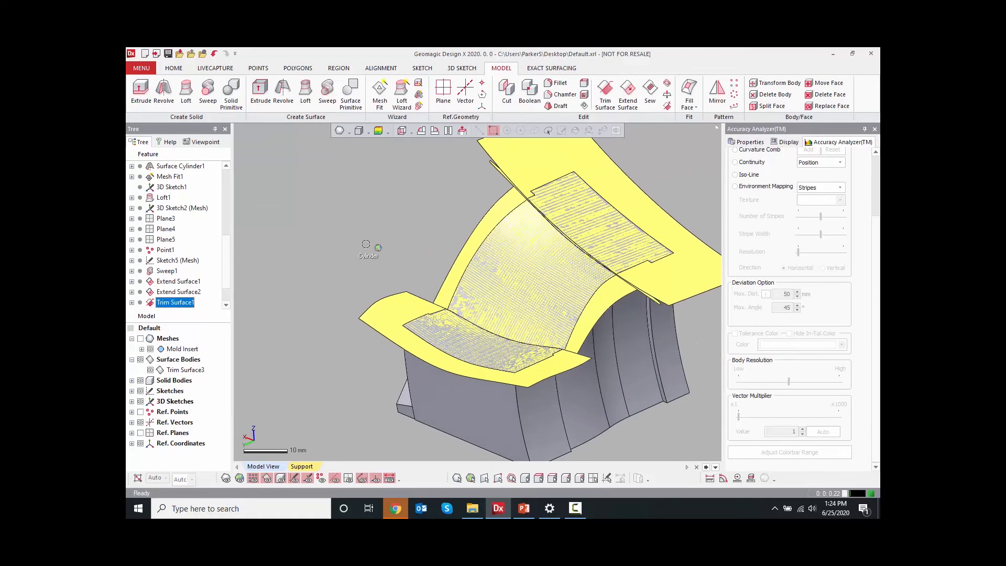
Hide Trim Surface3 and inspect the cut body's deviation from the scanned mesh
left_click(150, 369)
right_click_drag(346, 257, 367, 248)
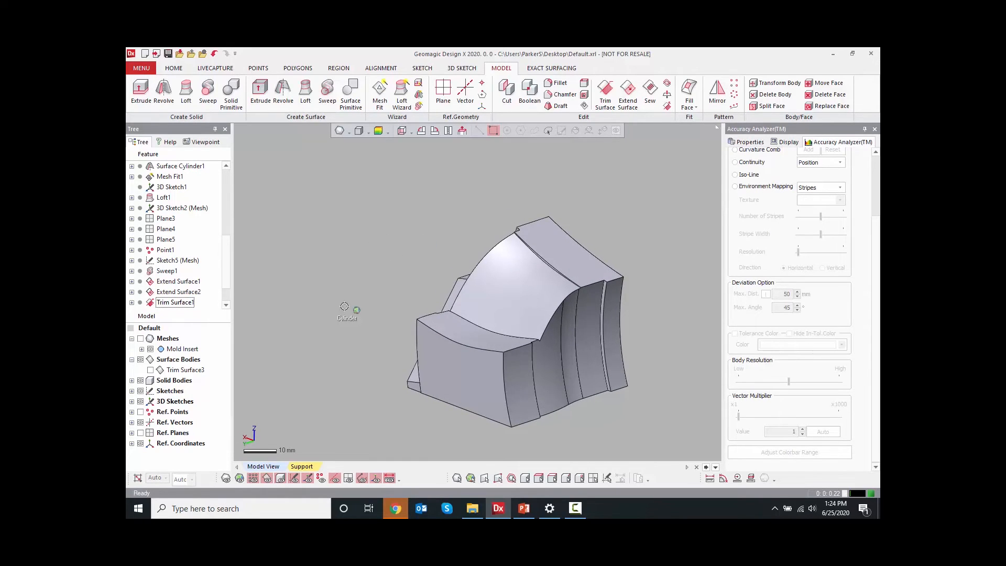
left_click(381, 131)
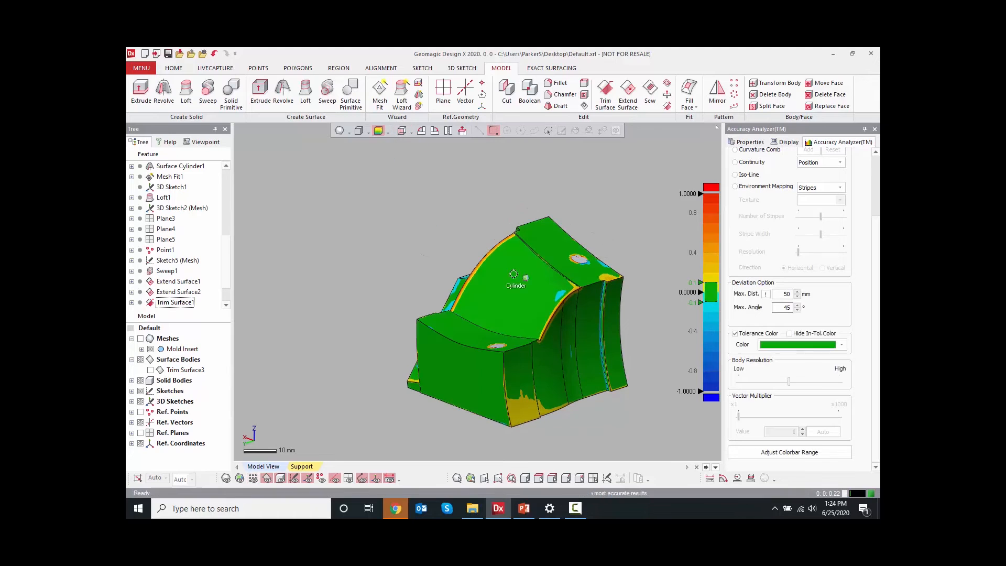
mouse_move(539, 316)
right_mouse_down()
mouse_move(438, 277)
mouse_move(531, 328)
right_mouse_up()
scroll(435, 278, "up", 5)
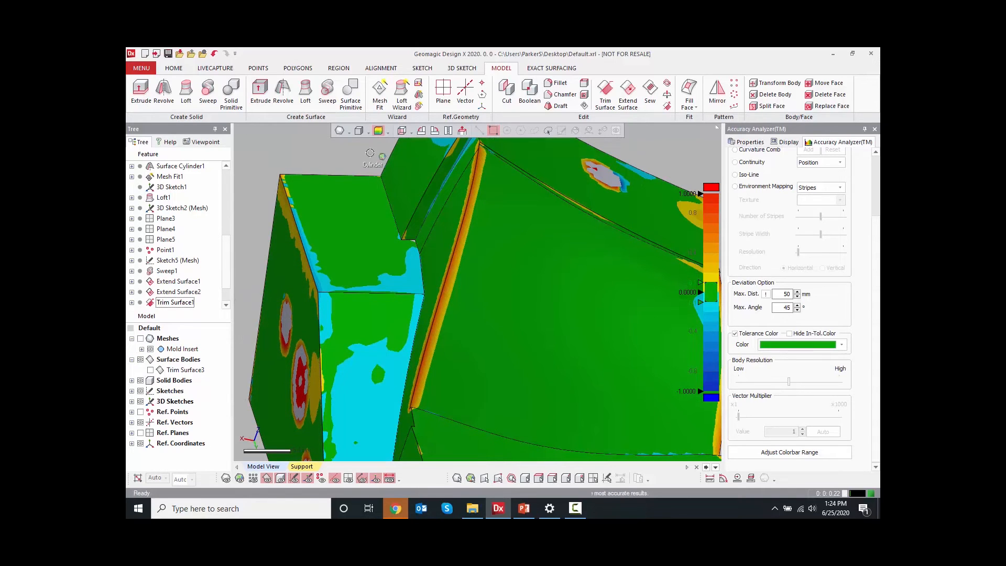
left_click(378, 131)
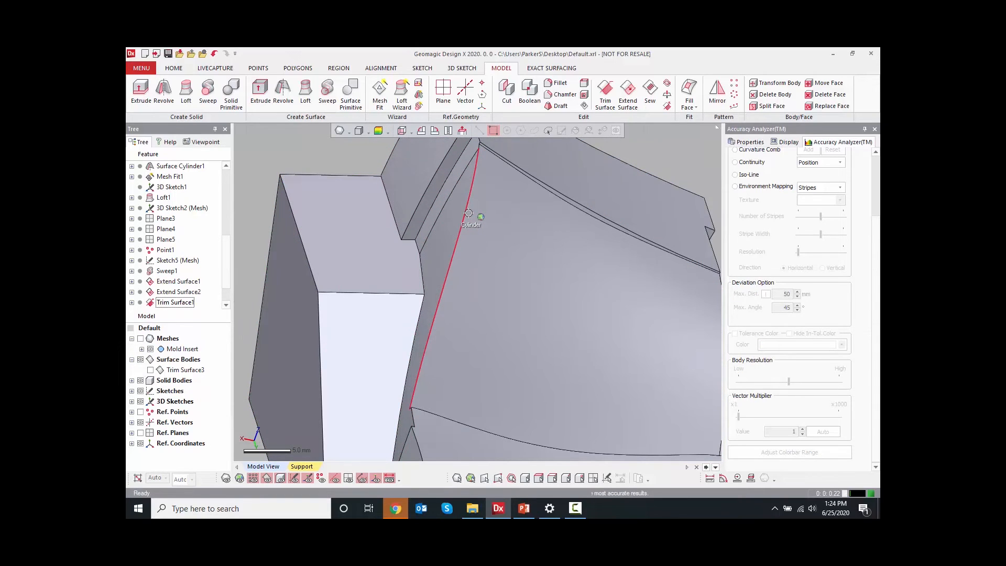
Fillet the three edges along the step's vertical corner, estimating the radius from the mesh and setting it to 1.25 mm
right_click(468, 212)
left_click(481, 194)
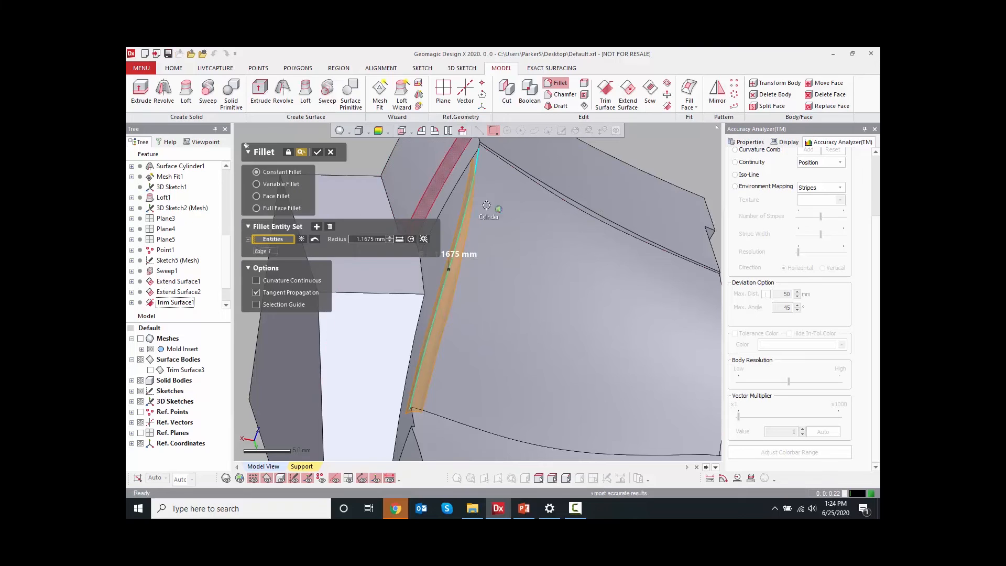
right_click_drag(497, 212, 490, 311, "ctrl")
scroll(466, 248, "up", 5)
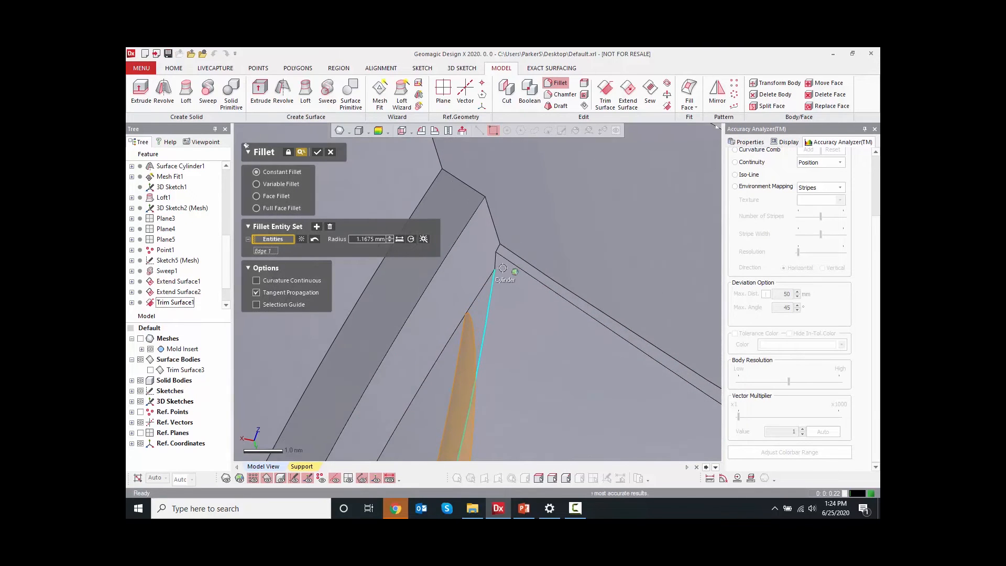
left_click(496, 254)
left_click(496, 250)
scroll(498, 246, "down", 5)
right_click_drag(512, 206, 493, 283)
scroll(464, 371, "up", 2)
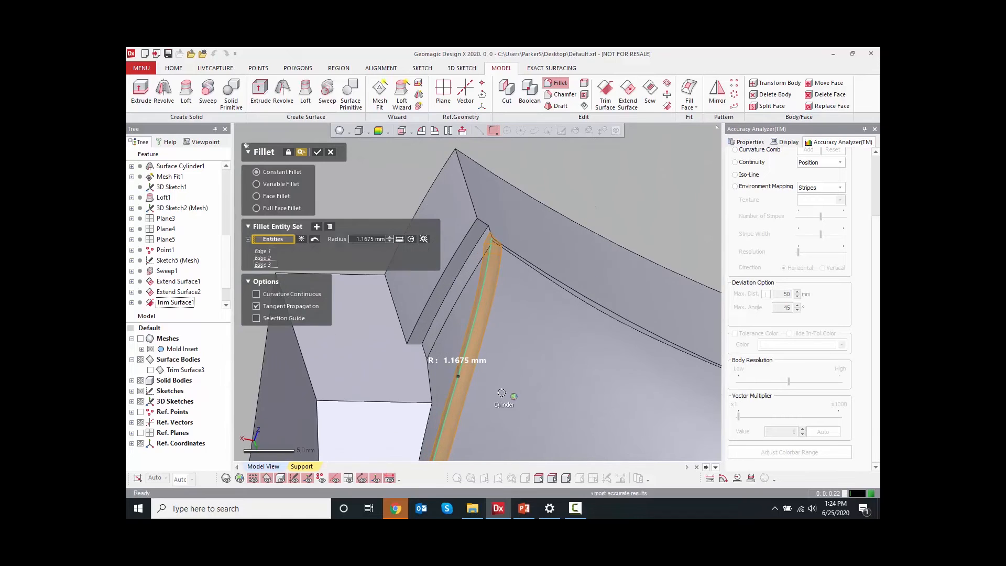
right_click_drag(502, 392, 525, 364, "ctrl")
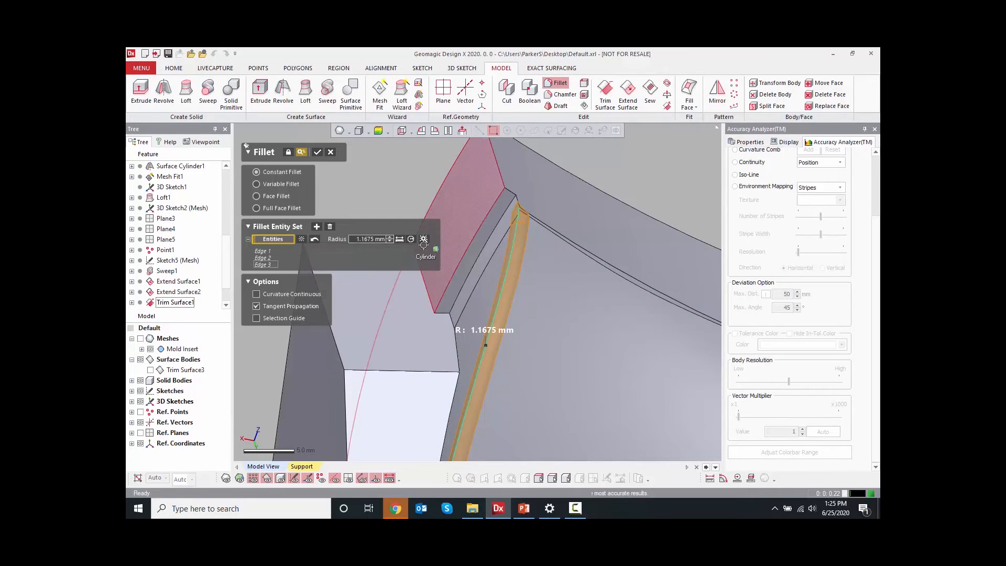
left_click(423, 239)
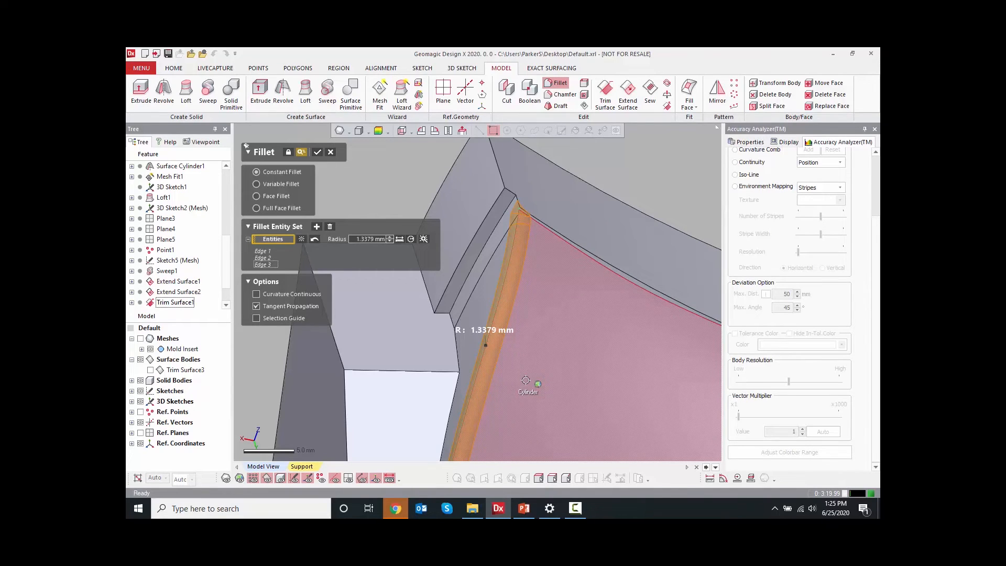
left_click(366, 238)
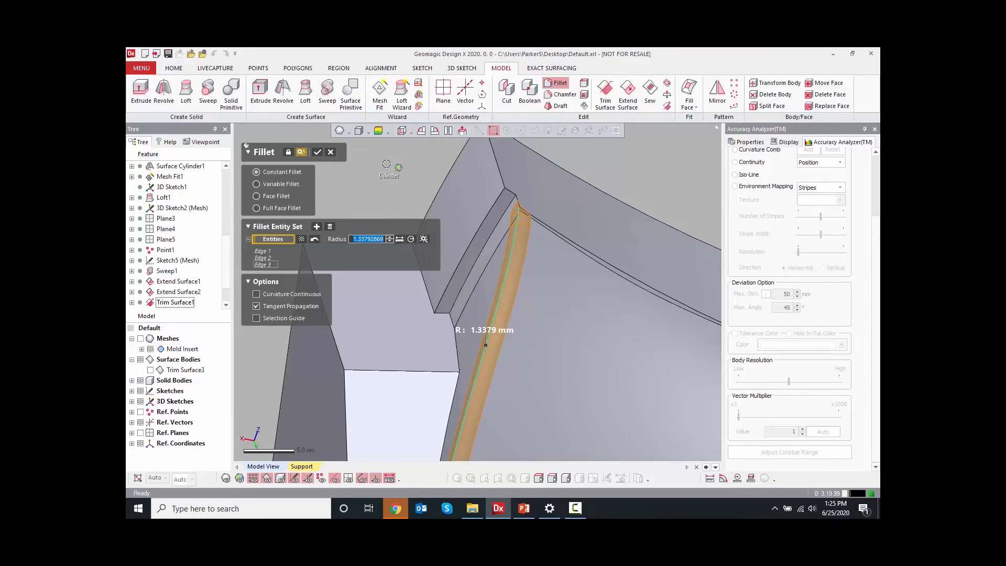
key("Return")
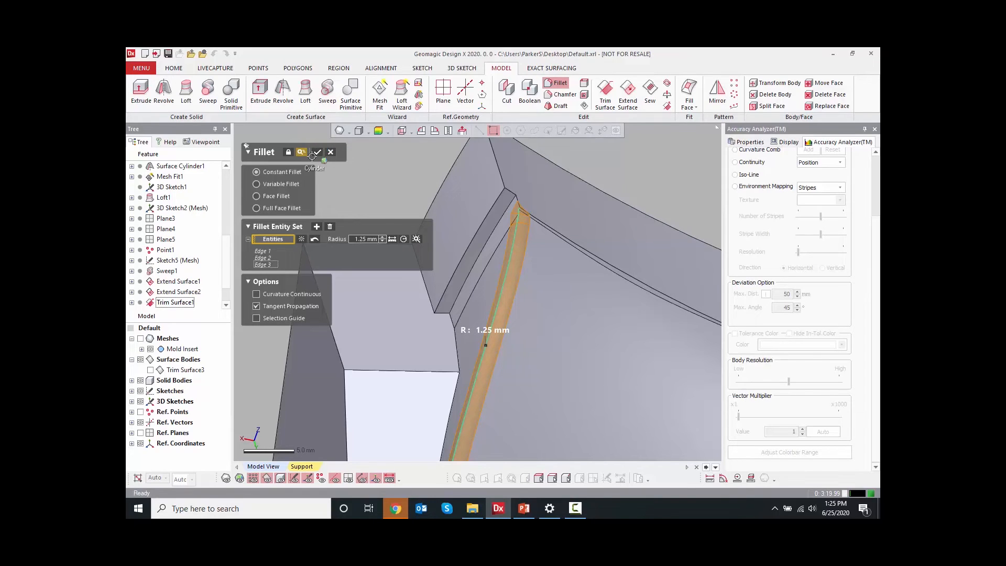
Check the fillet preview's deviation from the mesh and confirm the Fillet
left_click(377, 131)
right_click_drag(376, 145, 453, 256)
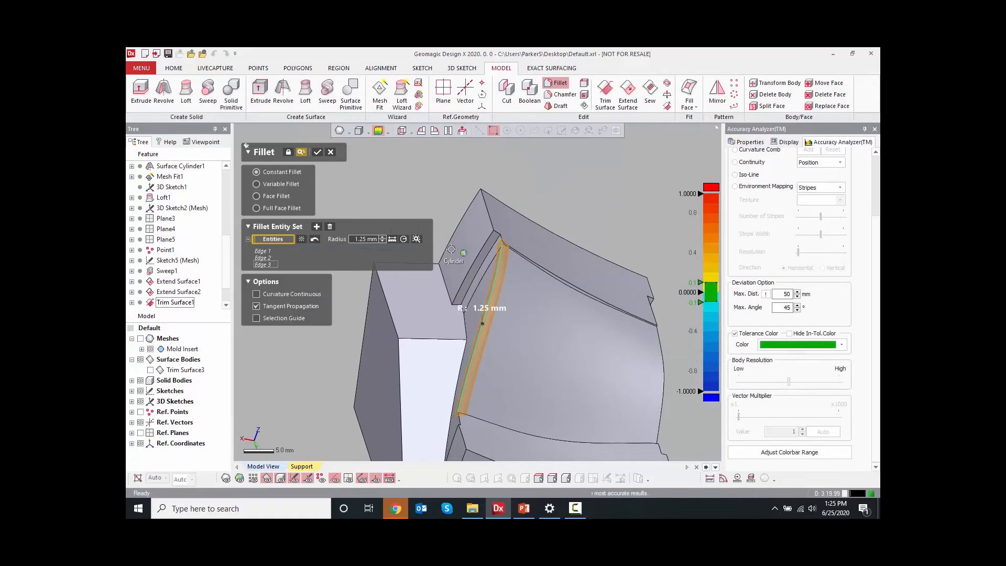
left_click(377, 131)
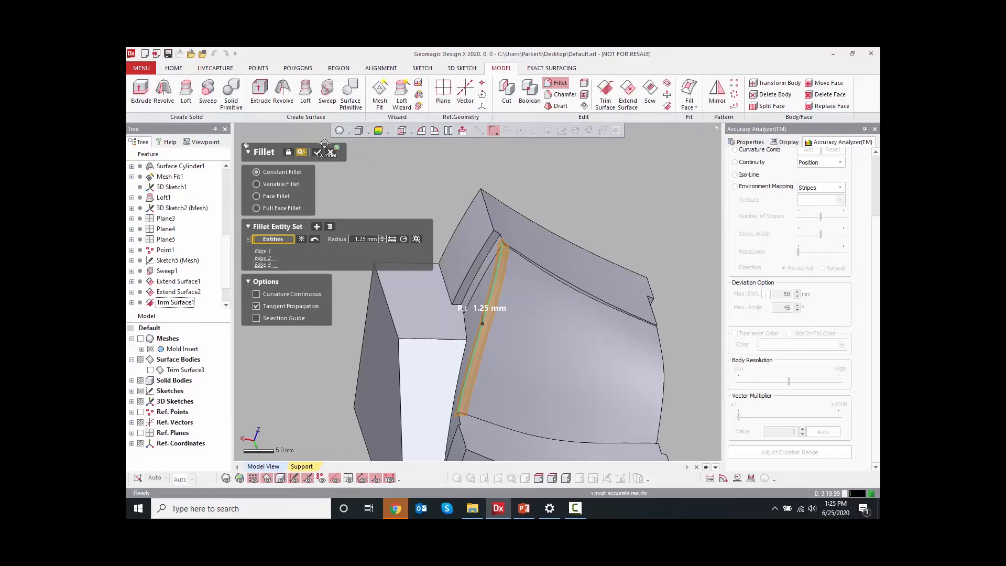
left_click(317, 152)
Fillet the curved edge at the top of the step and its tangent edges with a 1.25 mm radius
right_click_drag(697, 293, 539, 278)
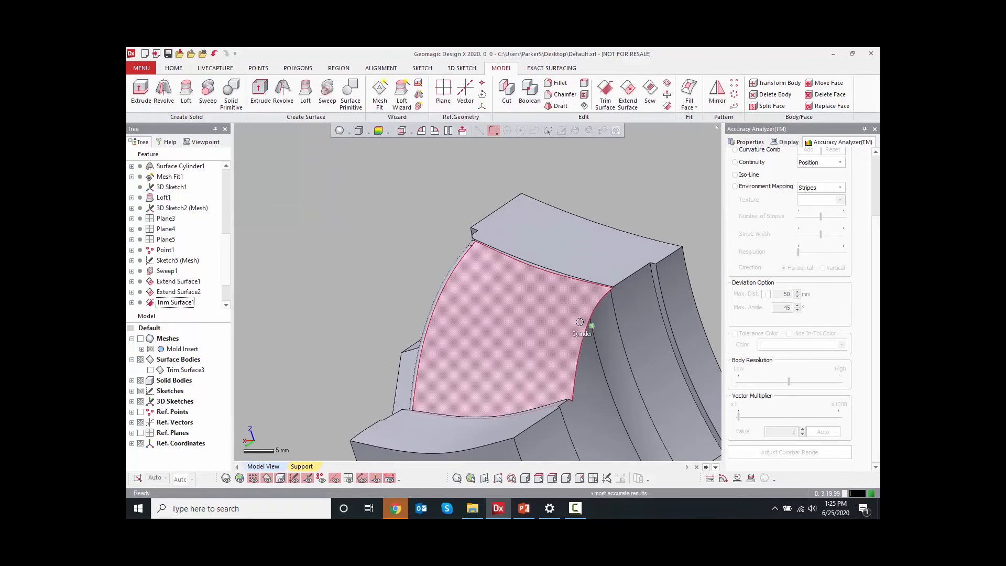
right_click(601, 301)
left_click(631, 284)
scroll(629, 283, "up", 8)
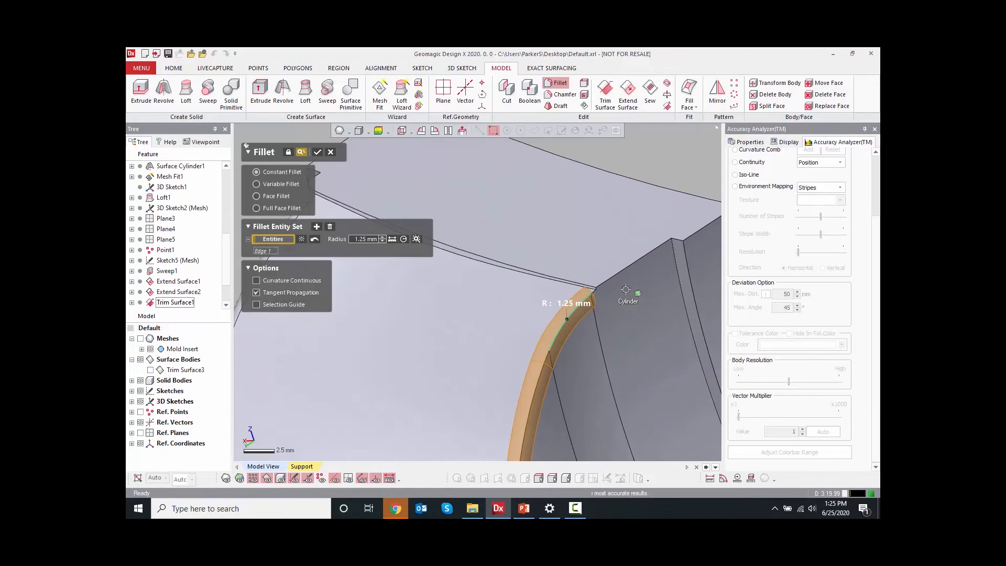
left_click(624, 273)
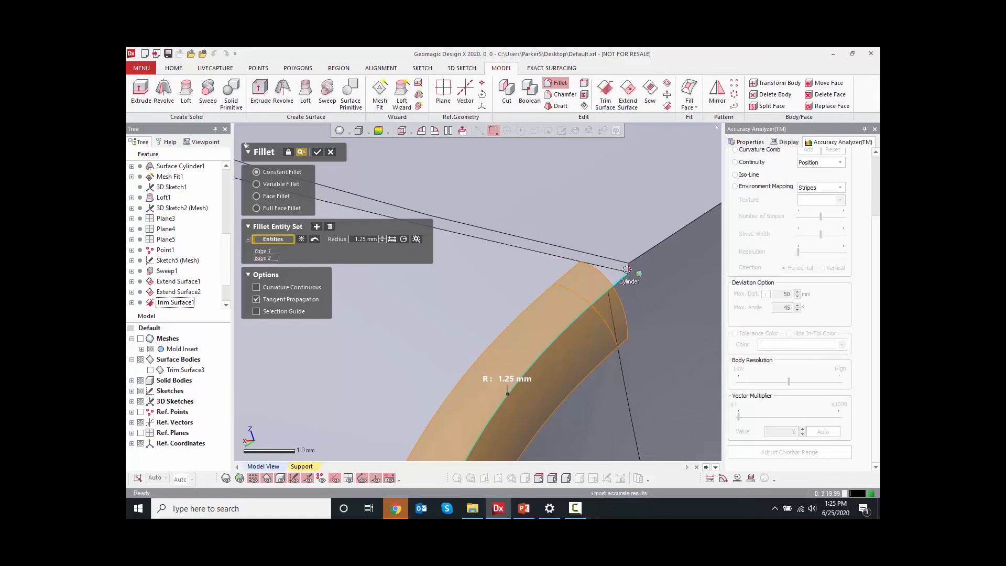
scroll(422, 242, "down", 4)
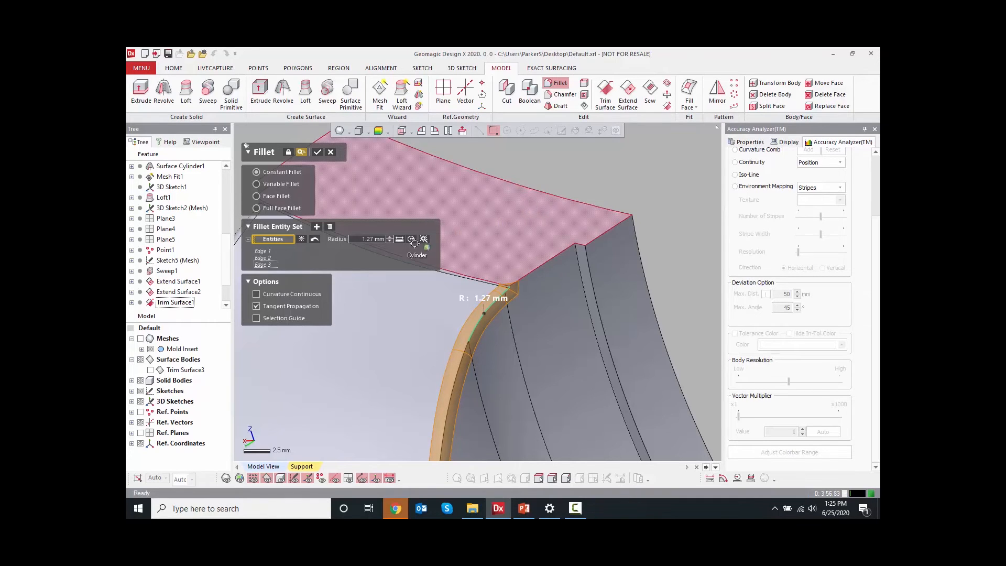
double_click(369, 239)
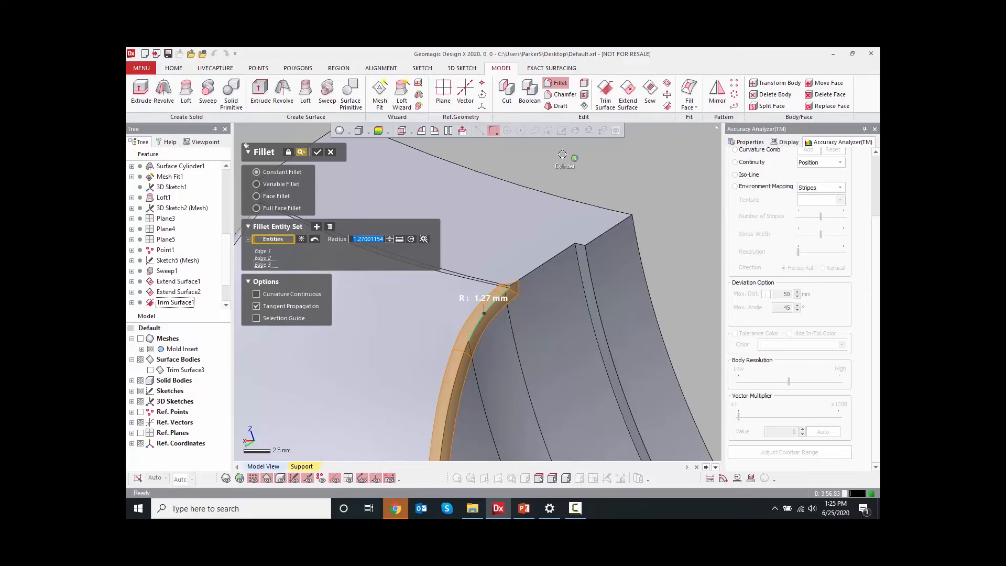
key("Return")
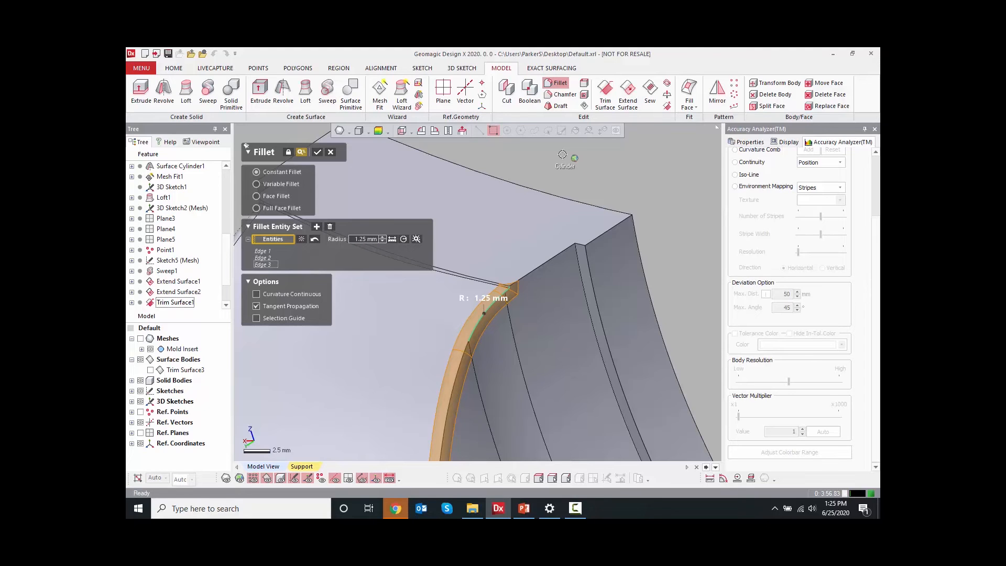
scroll(554, 165, "down", 5)
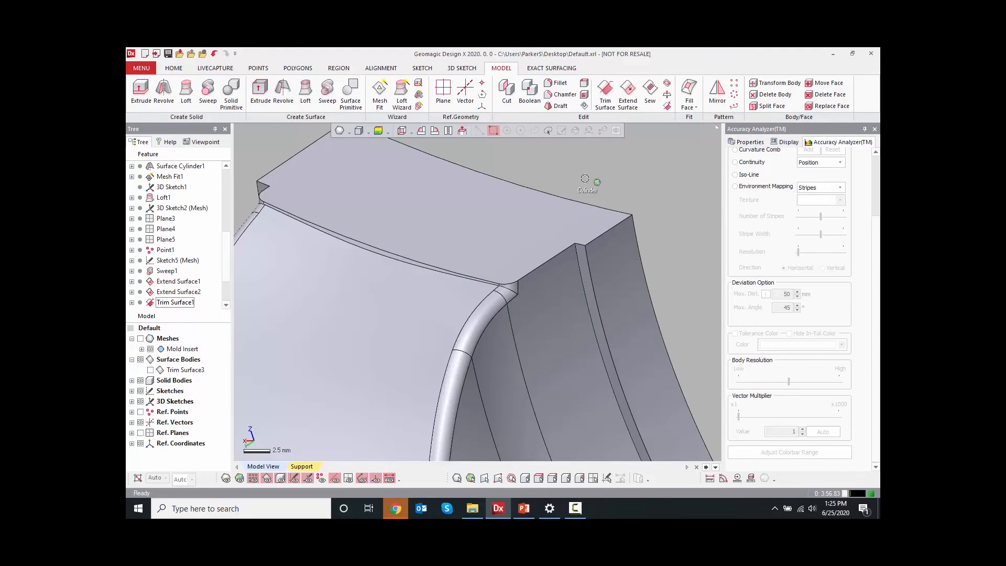
right_click_drag(563, 265, 618, 293)
Show only the Mold Insert mesh, hiding the trimmed surface and the solid body
left_click(151, 370)
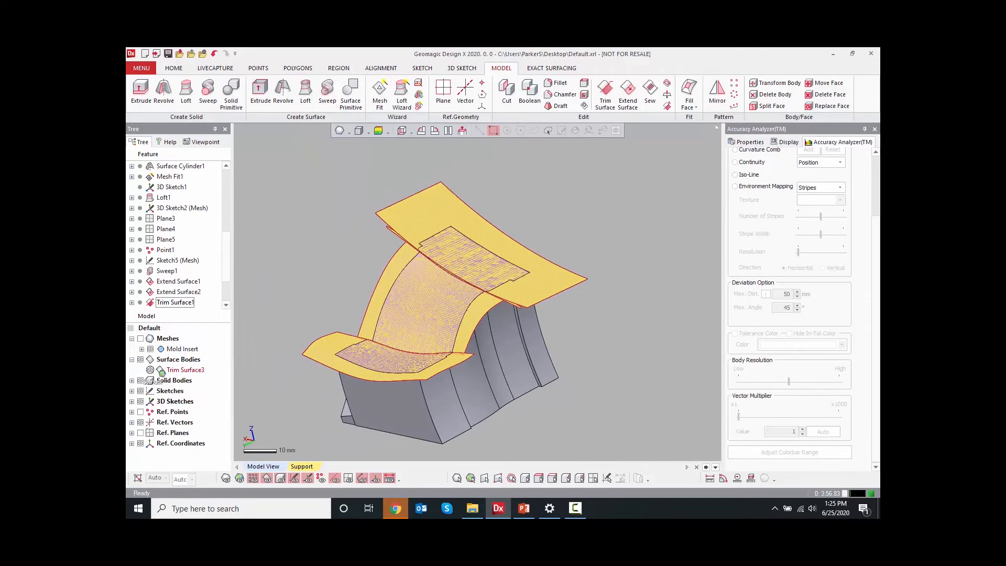
left_click(151, 370)
left_click(140, 338)
right_click_drag(483, 352, 443, 246)
left_click(141, 338)
left_click(141, 338)
left_click(141, 380)
Start the Revolution Wizard and select the mesh region of the counterbored hole near the part's corner
right_click_drag(407, 355, 478, 326)
scroll(421, 303, "up", 5)
scroll(474, 315, "down", 3)
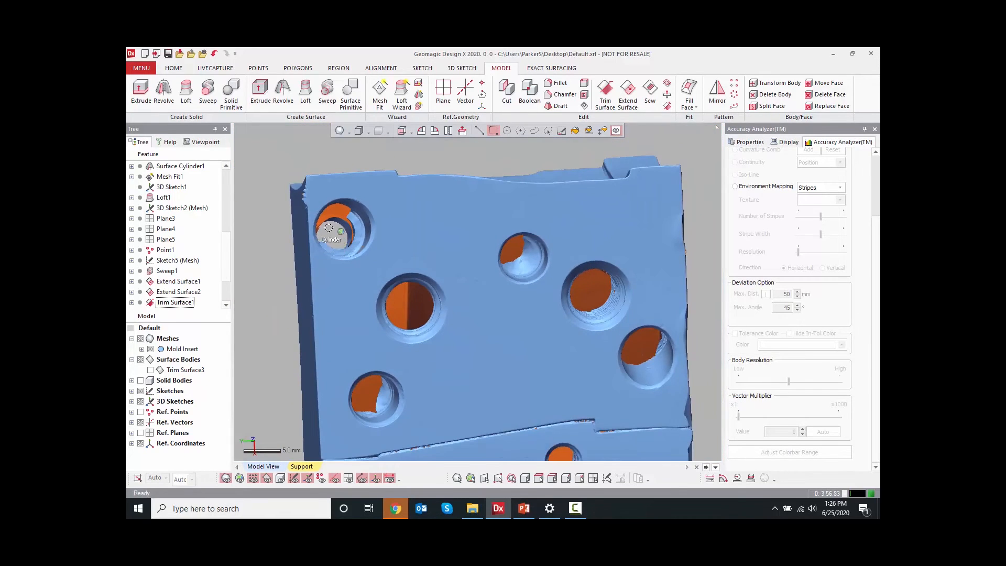
scroll(329, 228, "up", 5)
right_click_drag(362, 275, 427, 291)
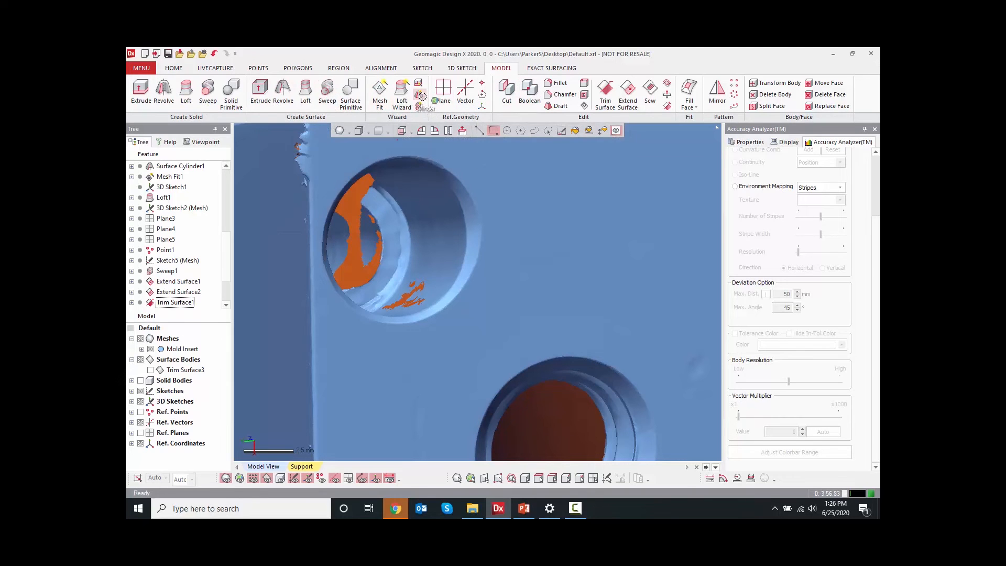
left_click(419, 94)
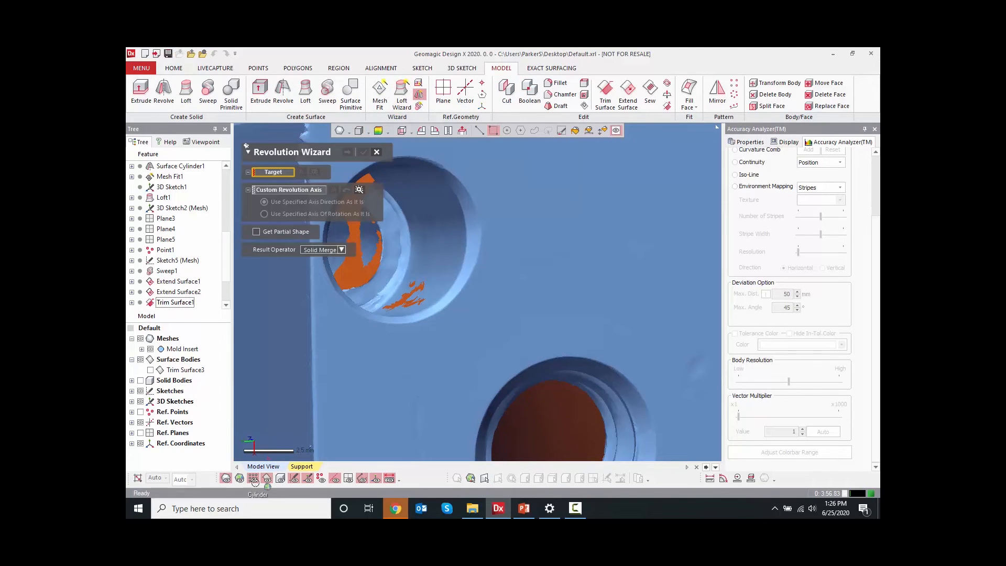
left_click(240, 479)
right_click_drag(354, 364, 540, 340)
left_click(504, 243)
right_click_drag(504, 243, 459, 279)
left_click(459, 279)
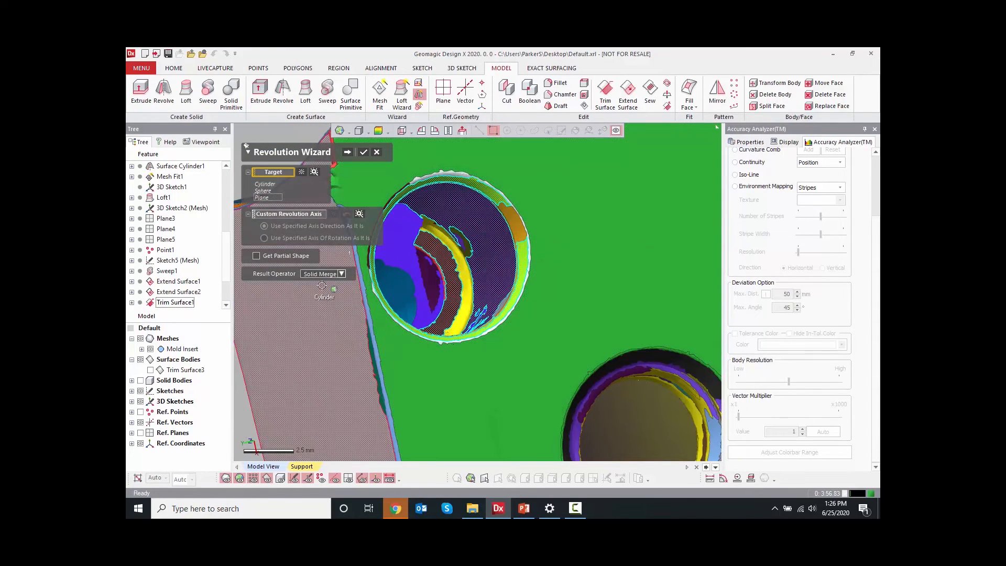
right_click_drag(429, 284, 398, 236)
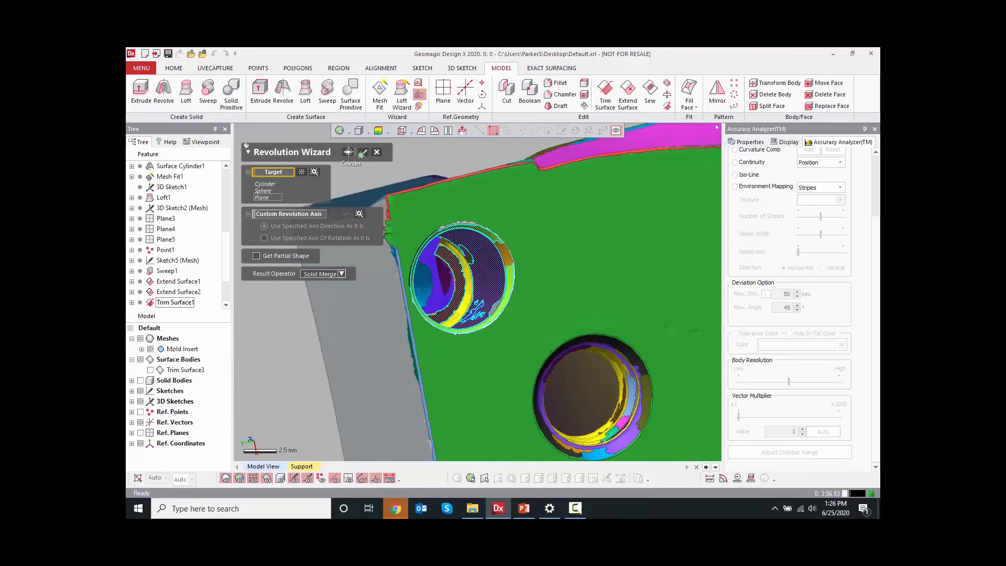
Set the wizard's result operator to Solid Cut and finish the full 360° revolved cut of the hole
left_click(347, 152)
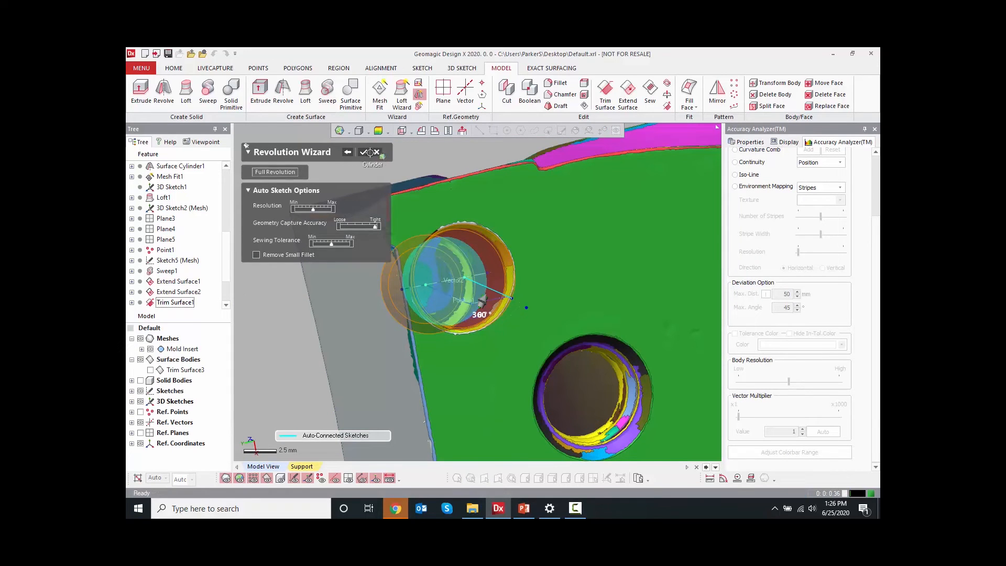
left_click(349, 152)
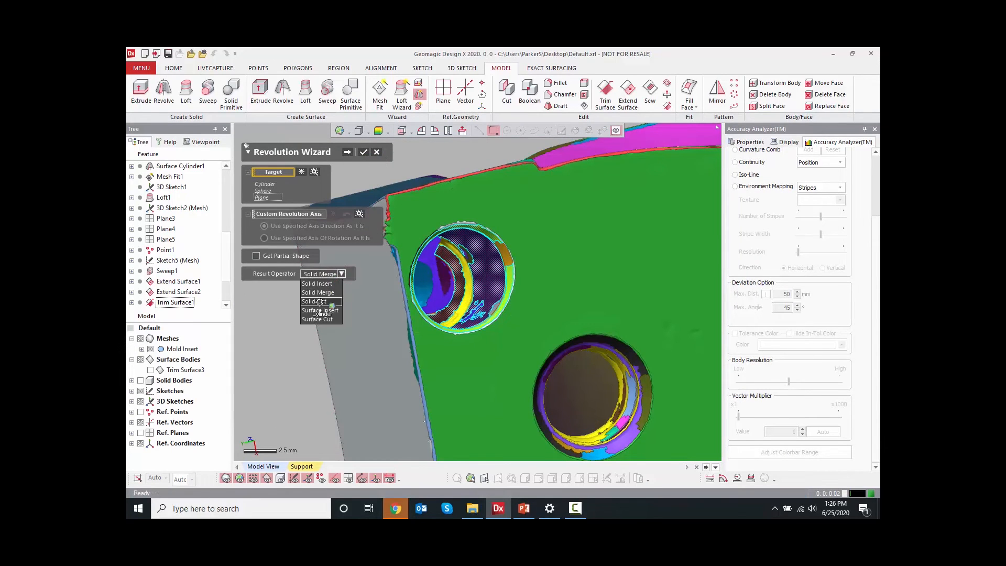
right_click_drag(397, 305, 476, 346)
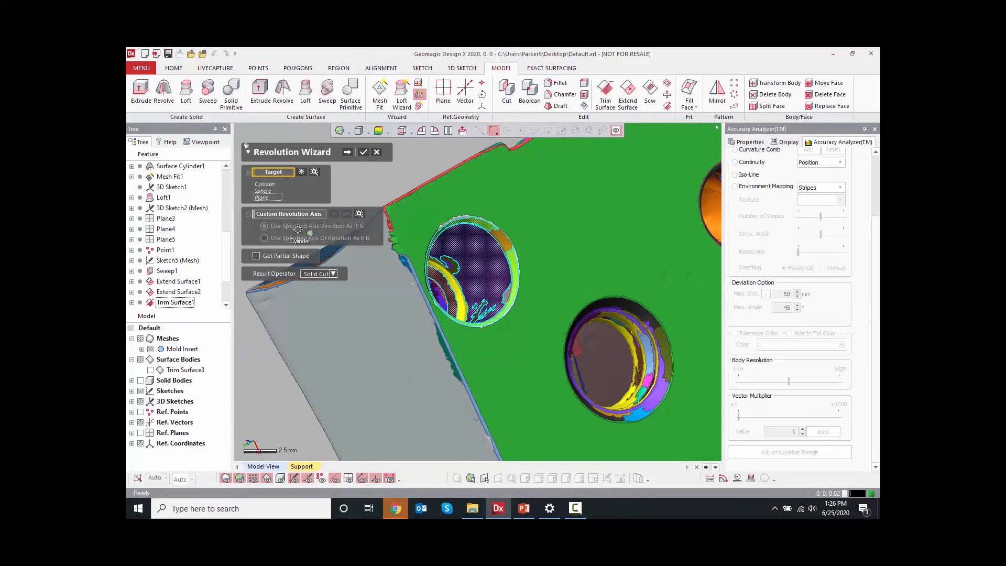
left_click(348, 153)
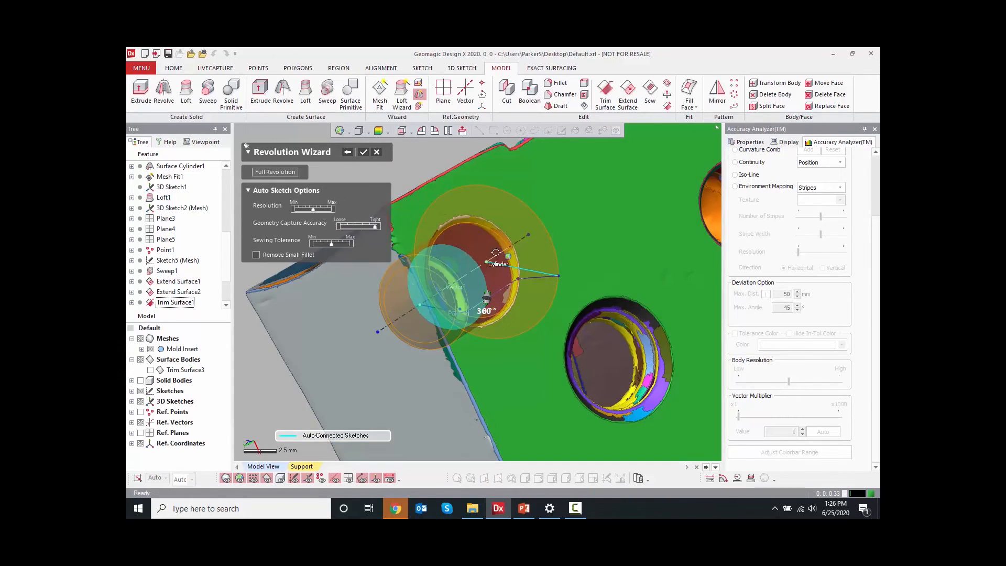
right_click_drag(618, 266, 685, 263)
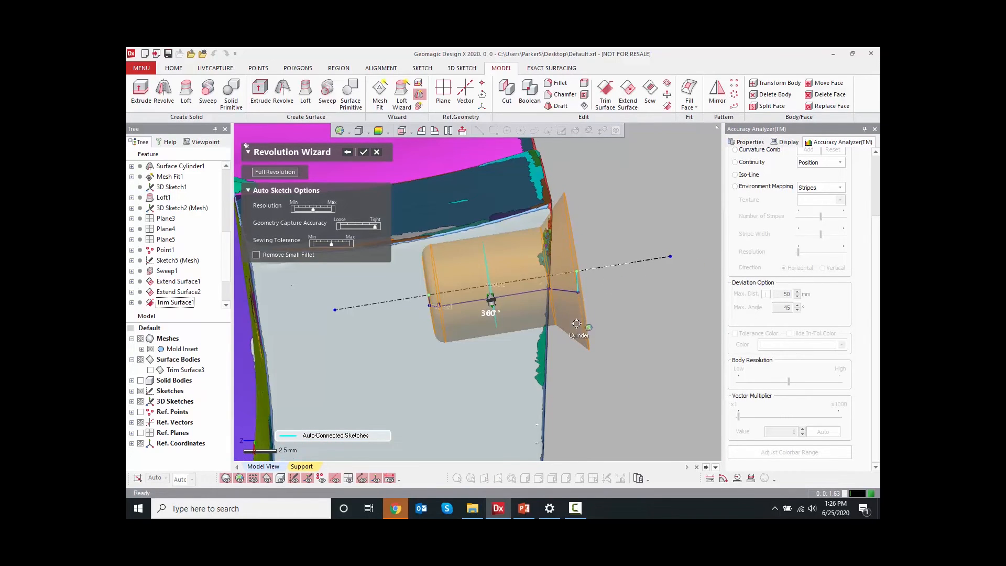
right_click_drag(578, 325, 370, 206)
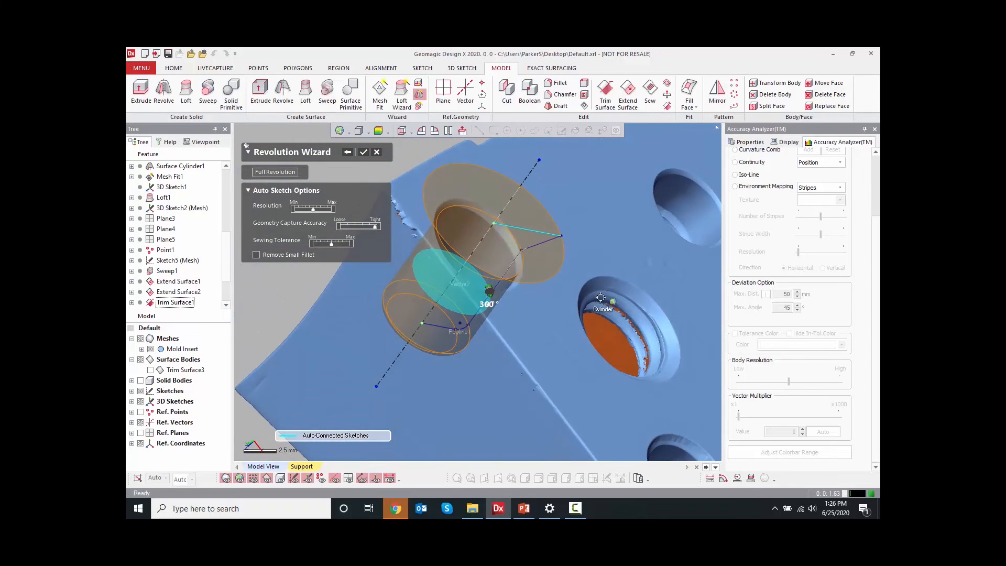
left_click(364, 152)
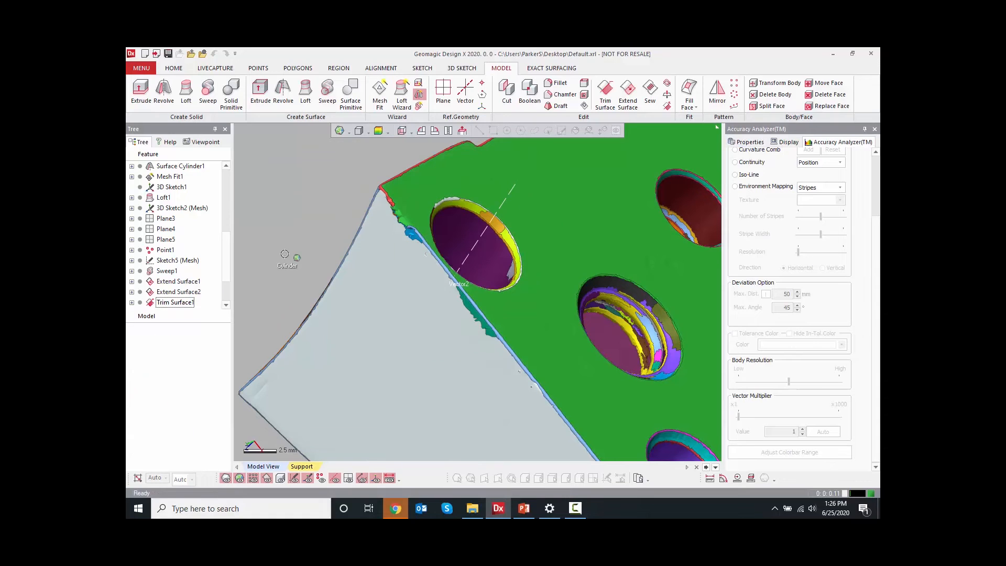
Show the solid body and hide the mesh to inspect the revolved hole cut
left_click(141, 381)
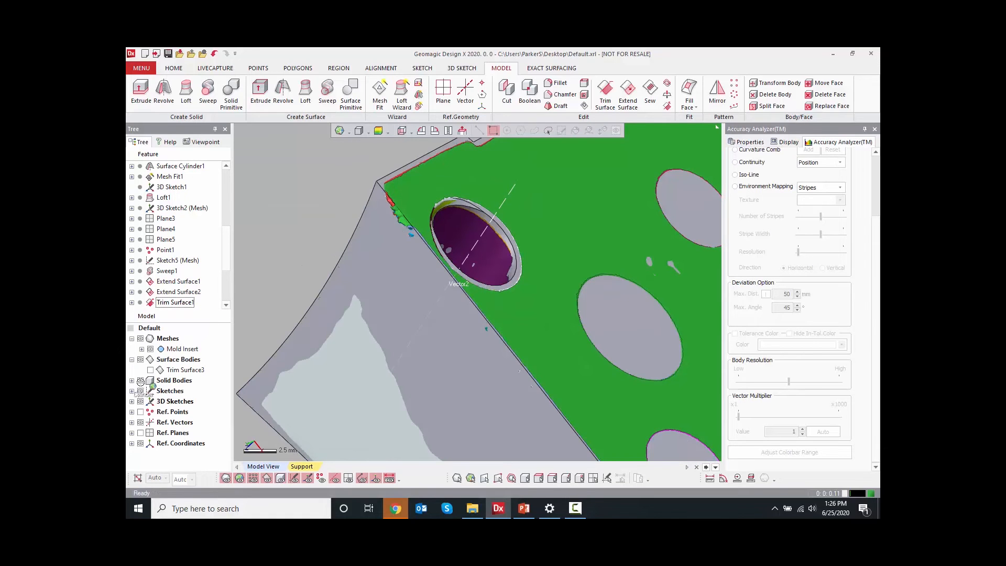
left_click(140, 339)
mouse_move(460, 278)
right_mouse_down()
mouse_move(394, 366)
mouse_move(447, 293)
right_mouse_up()
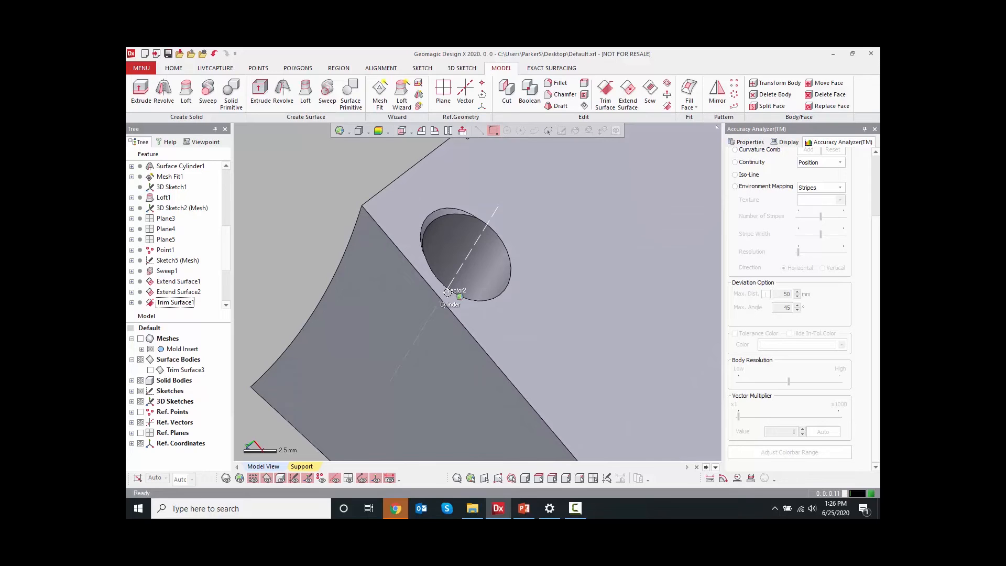
Open the revolve's mesh sketch for editing and delete the short segment at the hole profile's lower corner
scroll(223, 253, "down", 3)
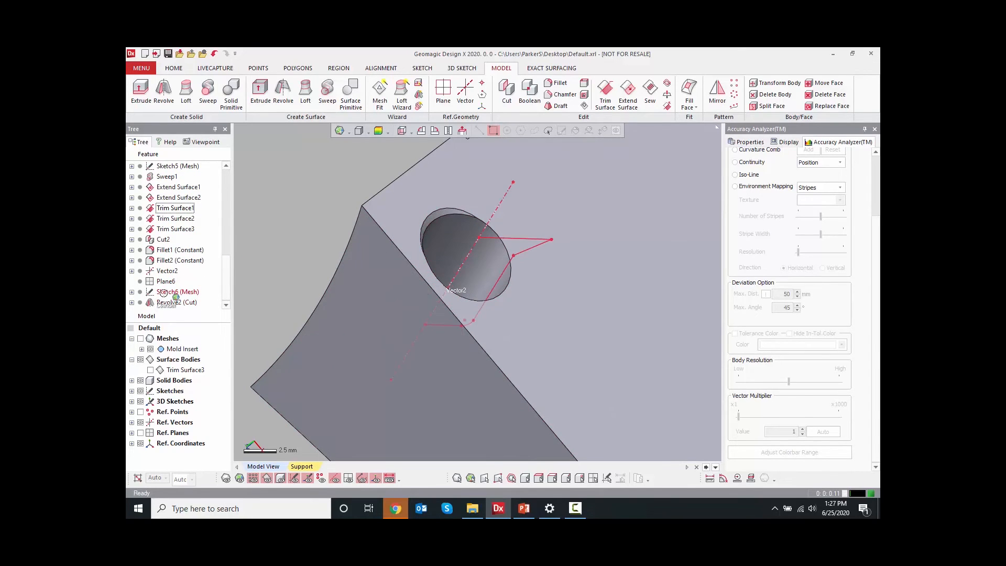
double_click(164, 292)
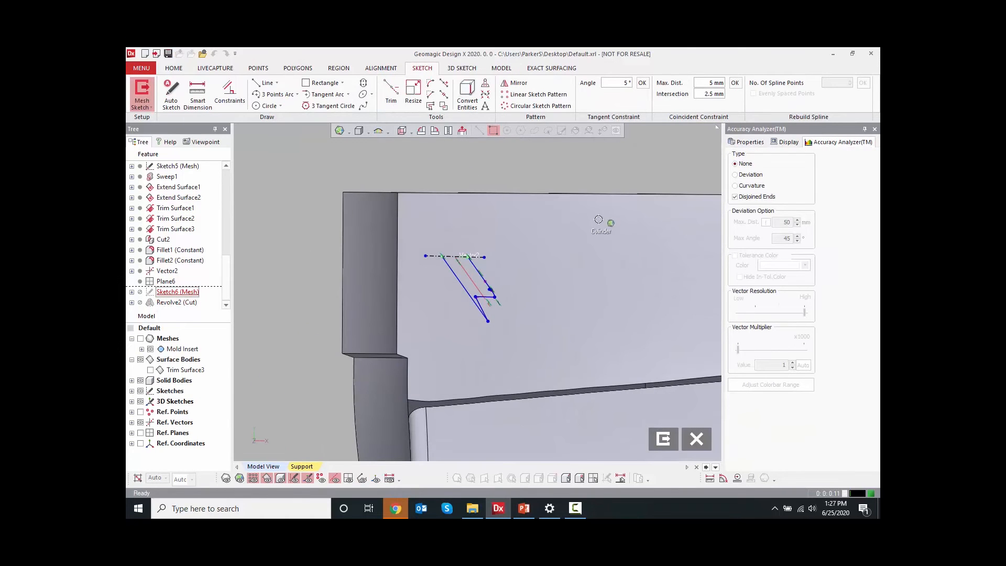
left_click(449, 130)
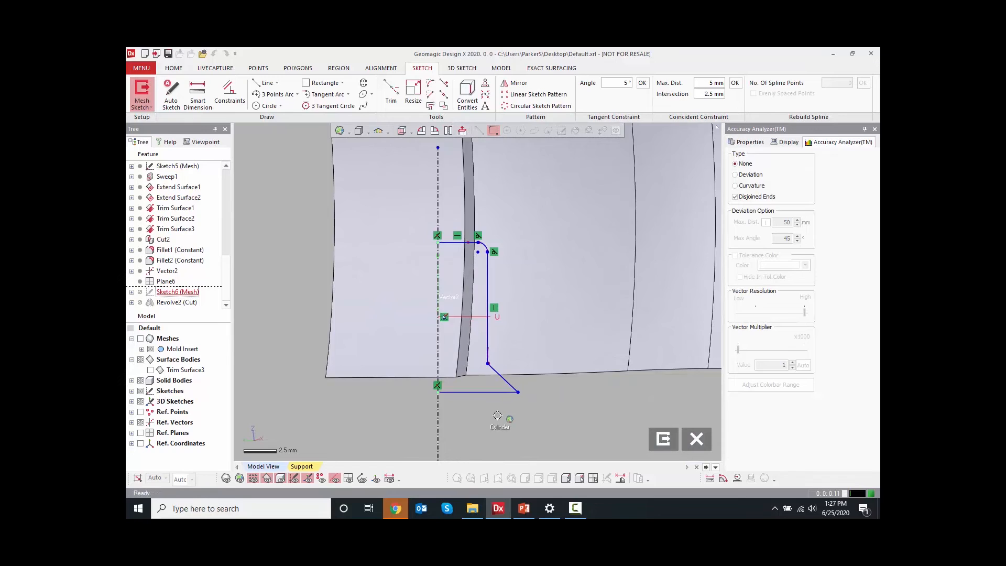
left_click(514, 357)
key("Delete")
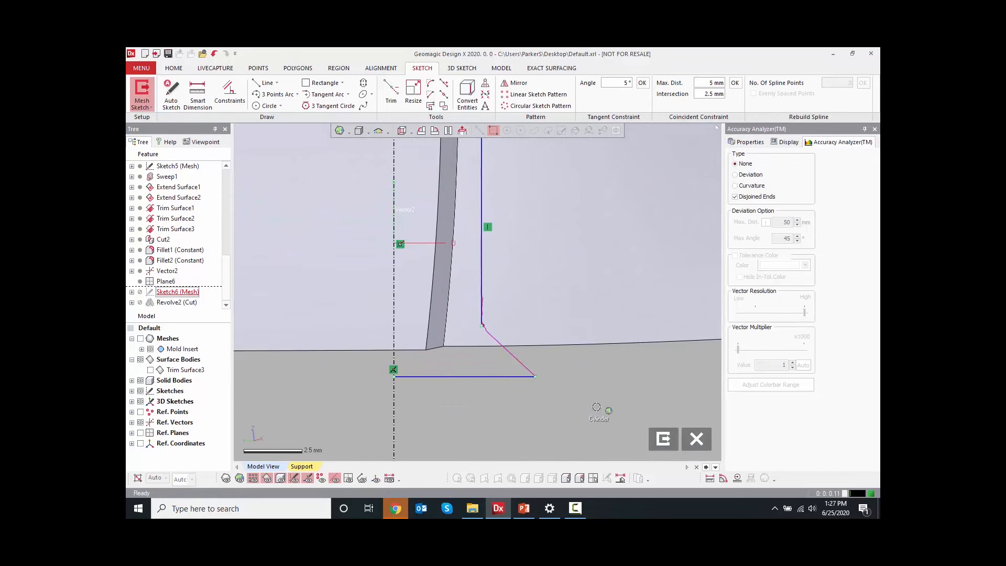
Corner-trim the hole wall line and the bottom line together and exit the sketch
left_click(390, 93)
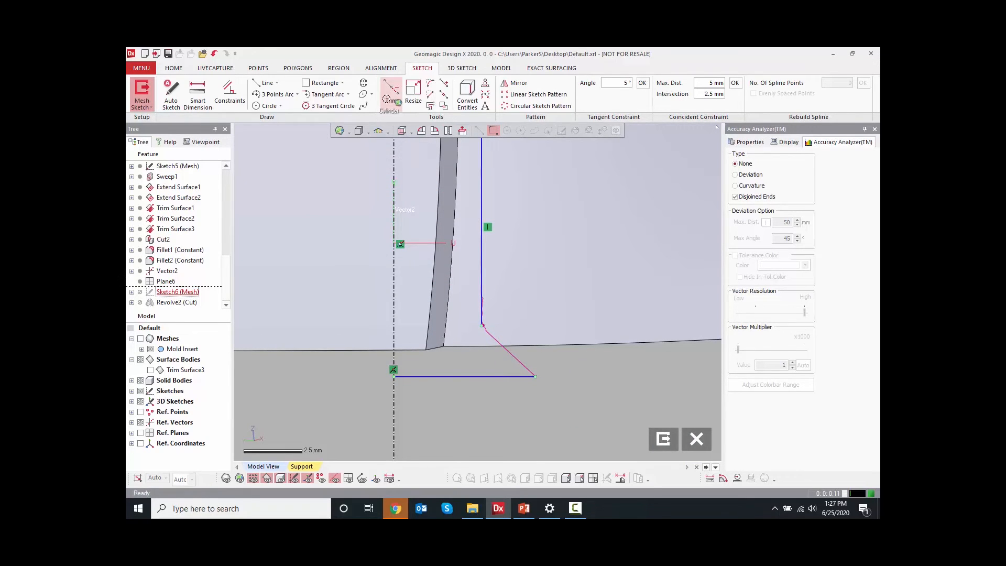
left_click(482, 304)
left_click(463, 376)
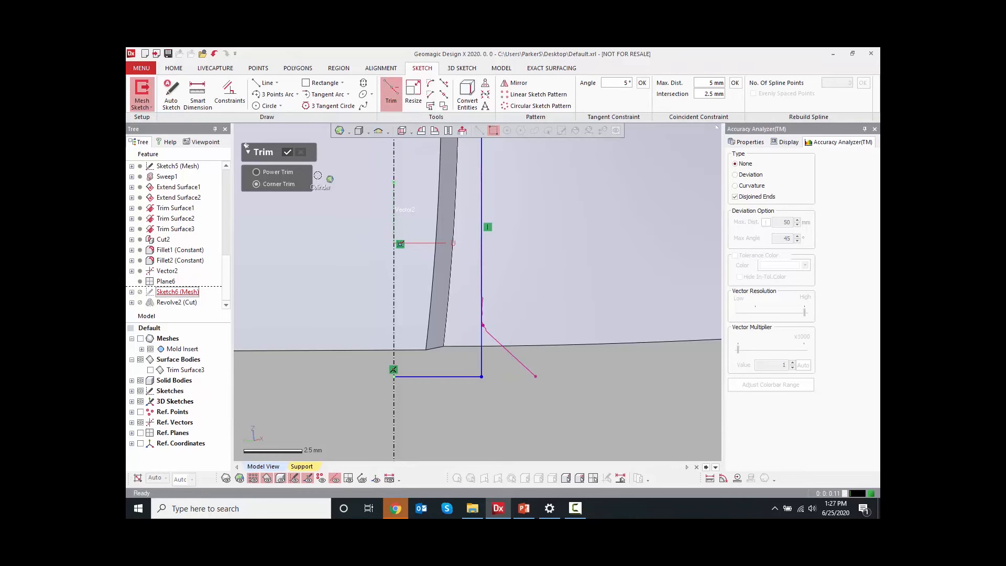
left_click(287, 151)
left_click(662, 438)
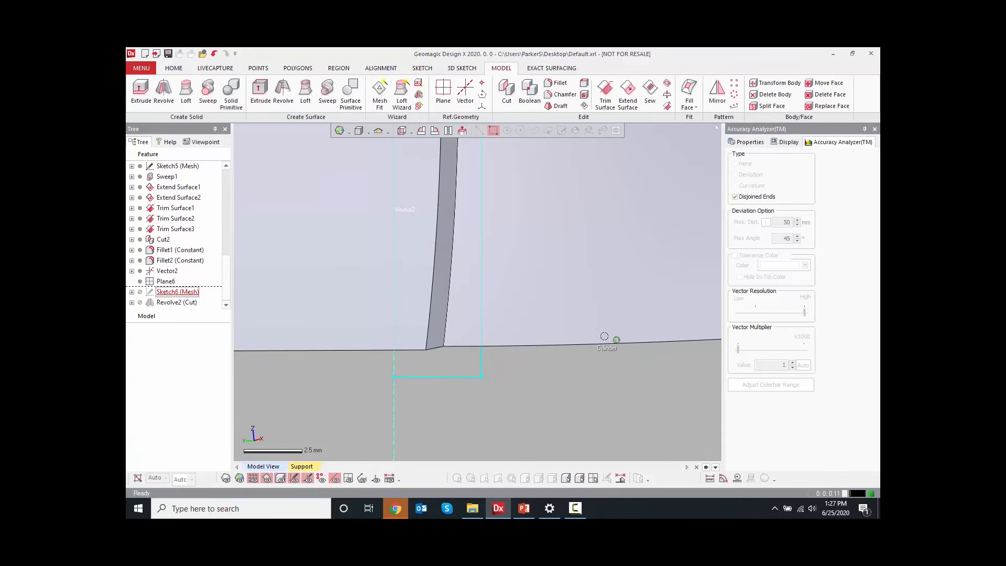
Chamfer the hole's top edge using distance and angle estimated from the mesh, about 0.4 mm and 53°
scroll(584, 339, "down", 3)
right_click_drag(584, 339, 505, 322)
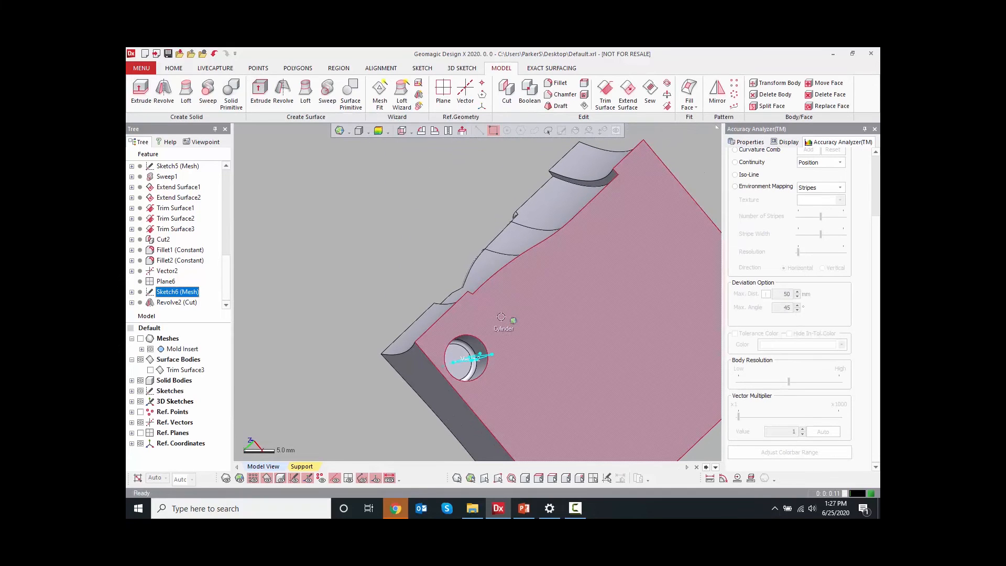
right_click(478, 341)
left_click(513, 317)
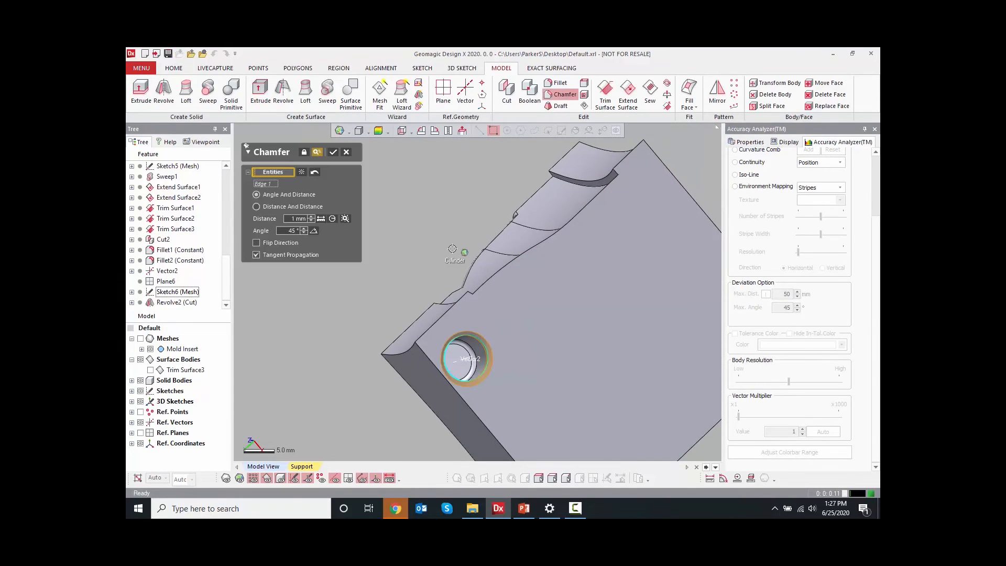
left_click(343, 219)
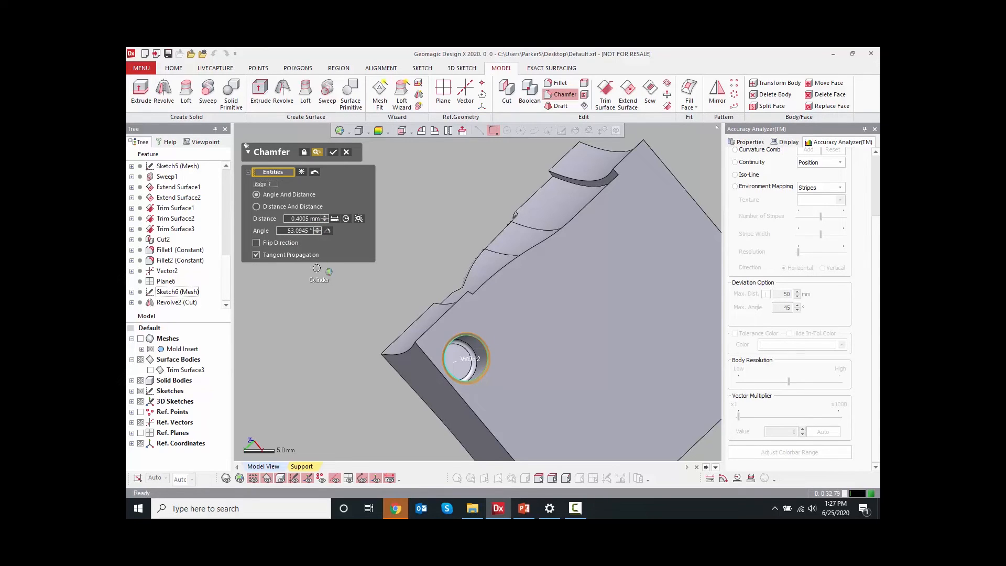
left_click(332, 151)
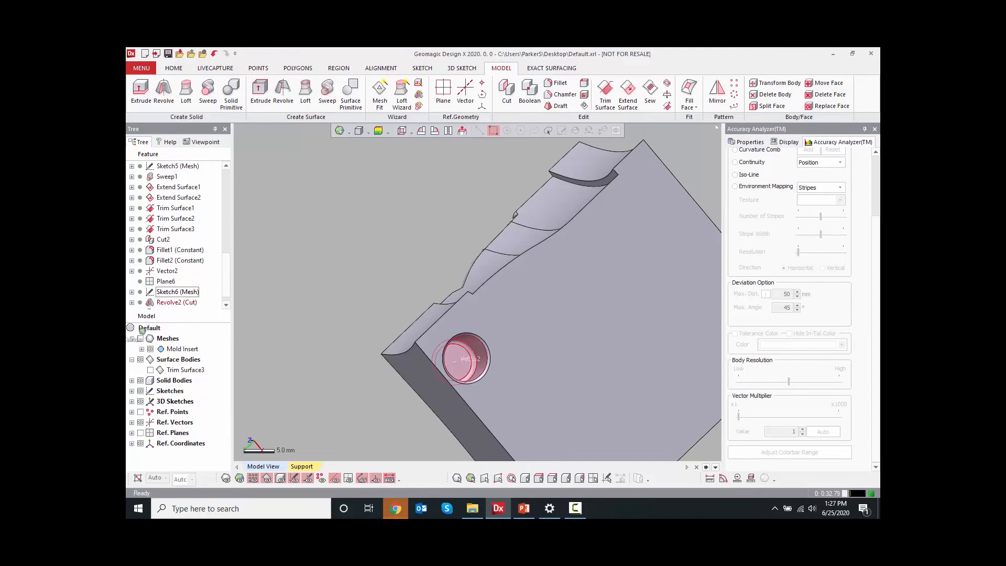
Show the mesh again and rotate to view the whole part
left_click(144, 339)
scroll(380, 279, "down", 3)
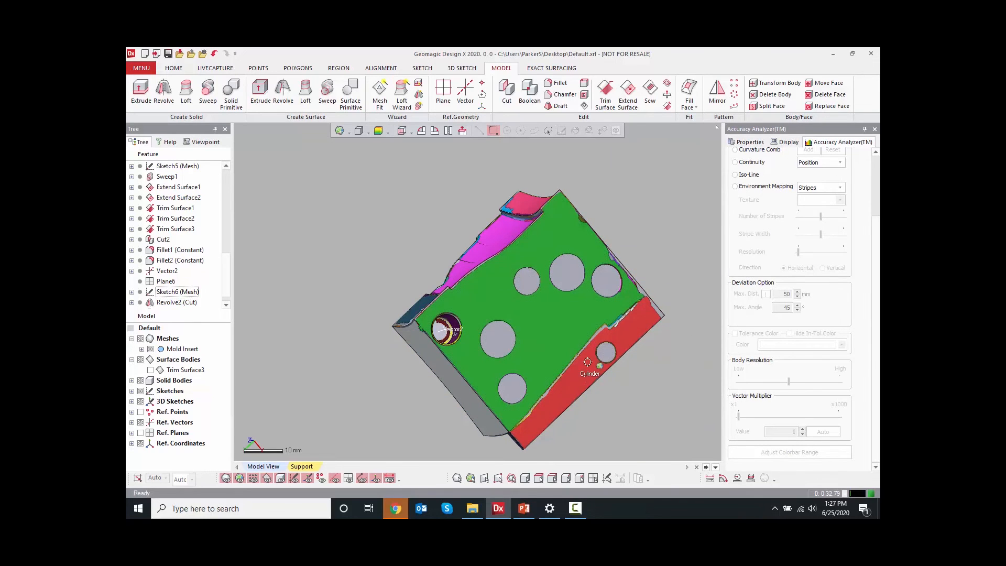
right_click_drag(605, 312, 415, 216)
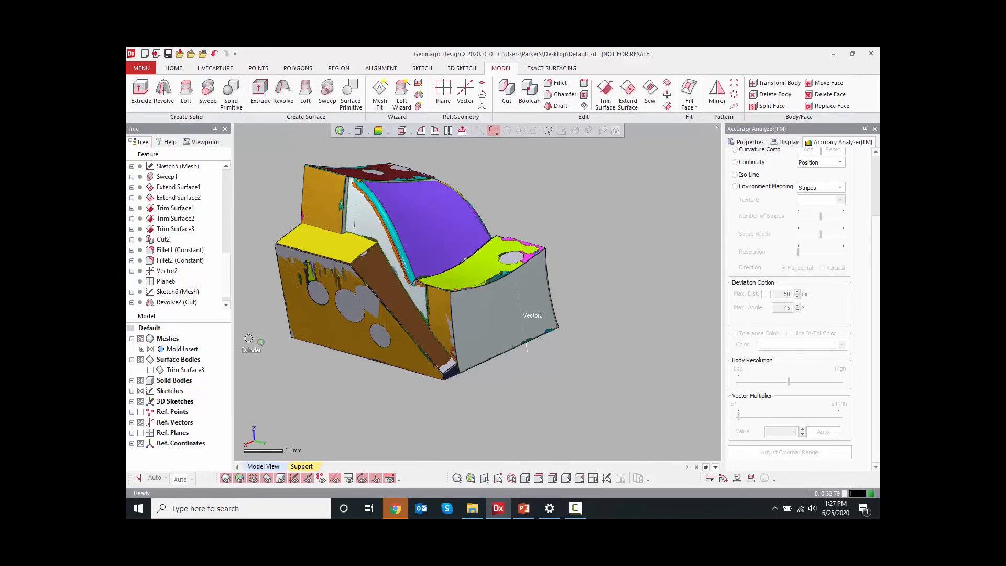
Open the solid body's export dialog and browse the available file types, cancelling without saving
right_click(174, 381)
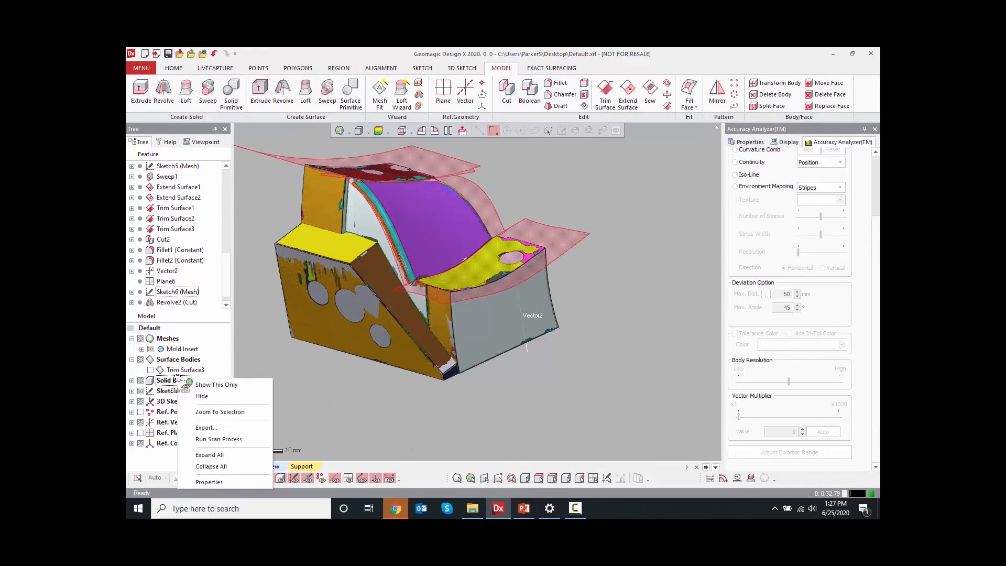
left_click(217, 427)
left_click(536, 290)
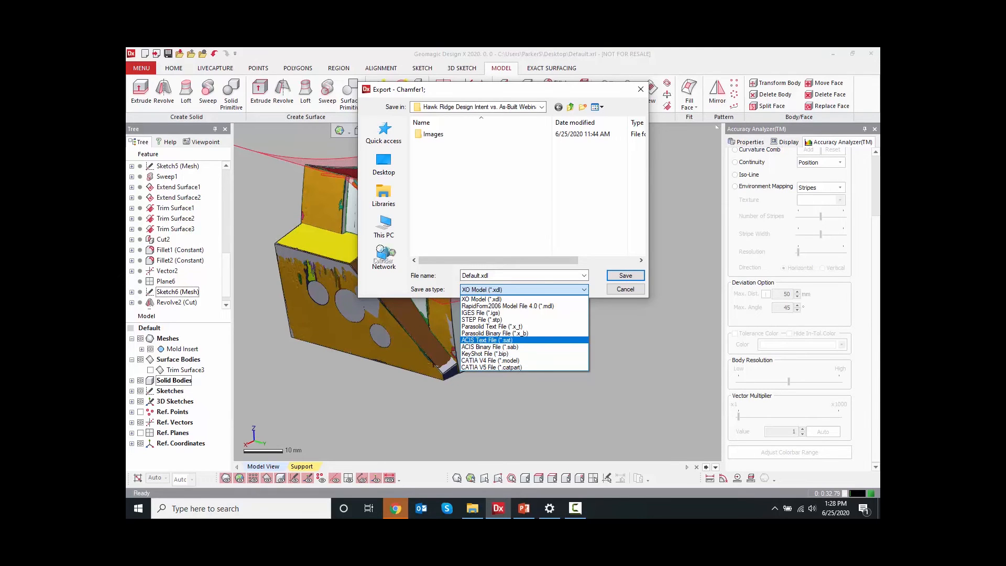
left_click(631, 286)
left_click(631, 288)
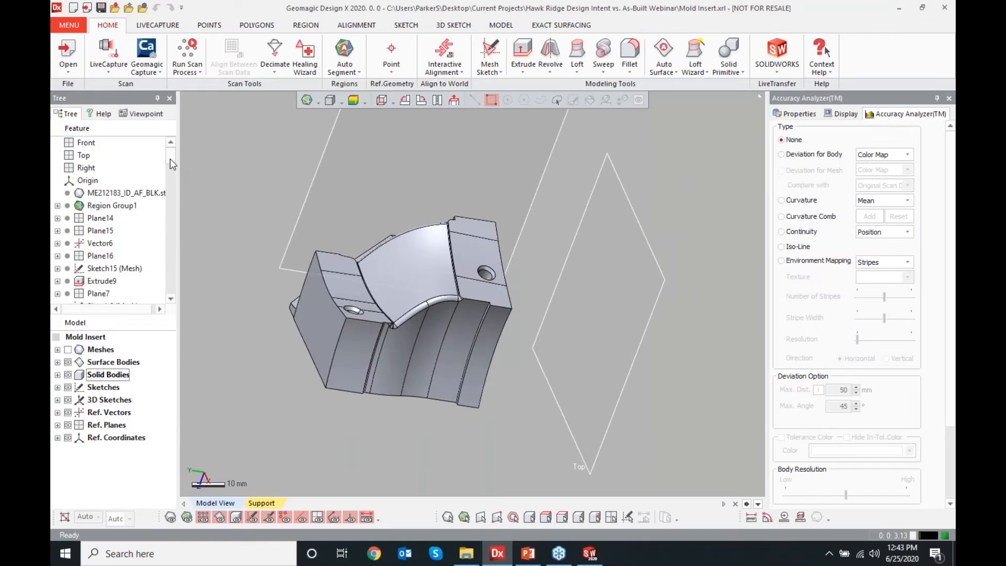
In the completed Mold Insert file, open the solid body export and review its file type list, cancelling
left_click_drag(173, 157, 180, 300)
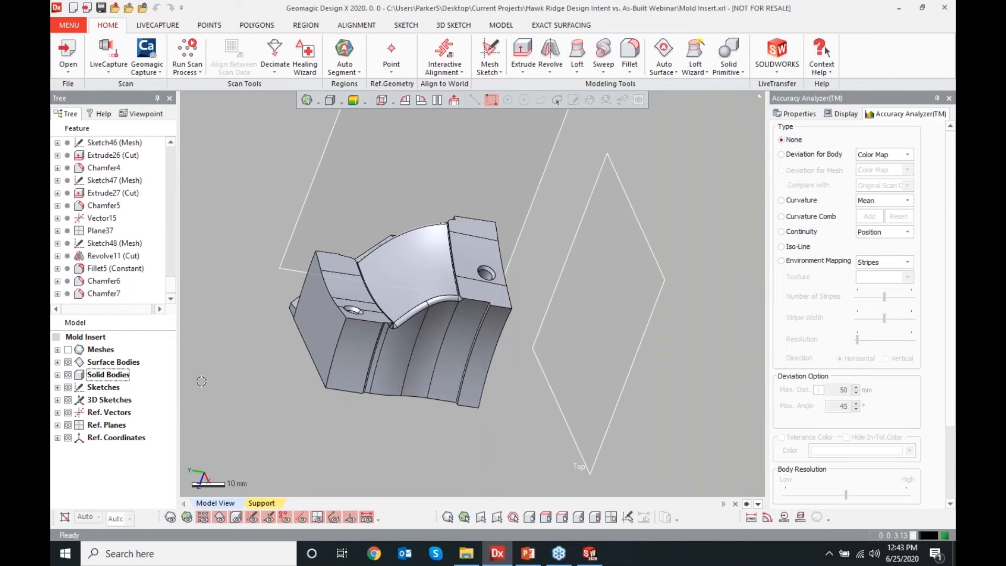
right_click(126, 376)
left_click(171, 427)
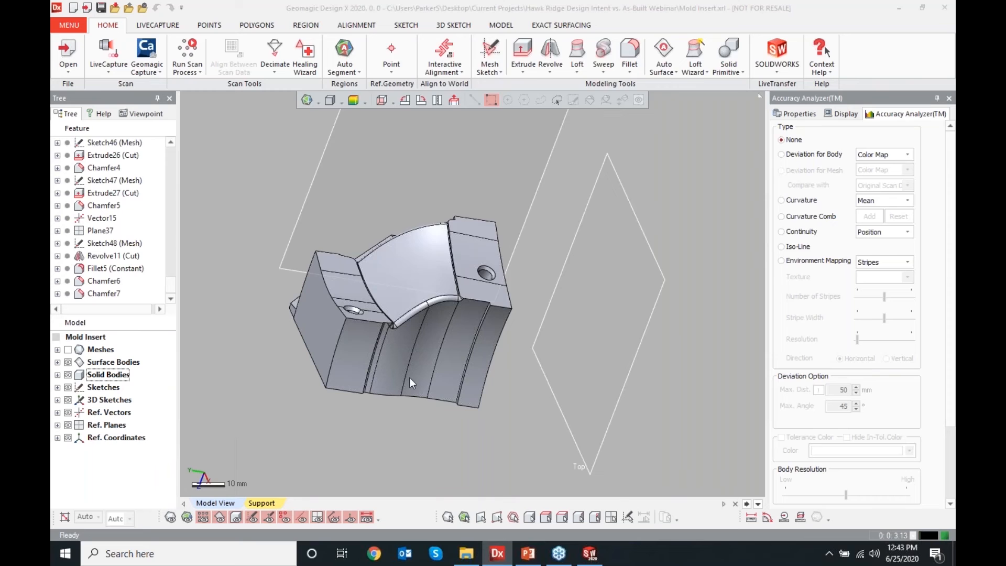
left_click(514, 292)
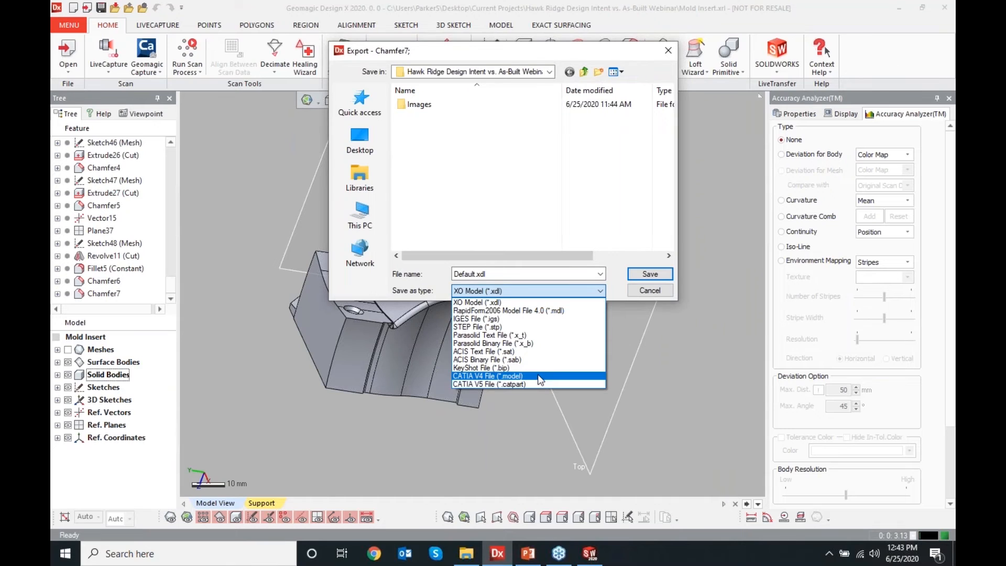
left_click(651, 290)
left_click(652, 291)
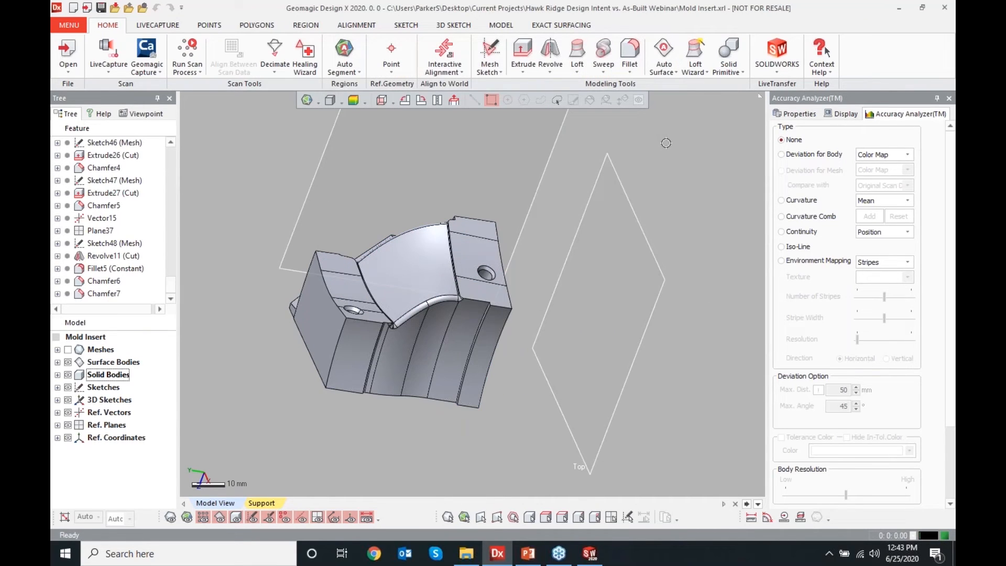
Transfer the model to SOLIDWORKS with LiveTransfer, starting from the first feature
left_click(788, 48)
left_click(263, 151)
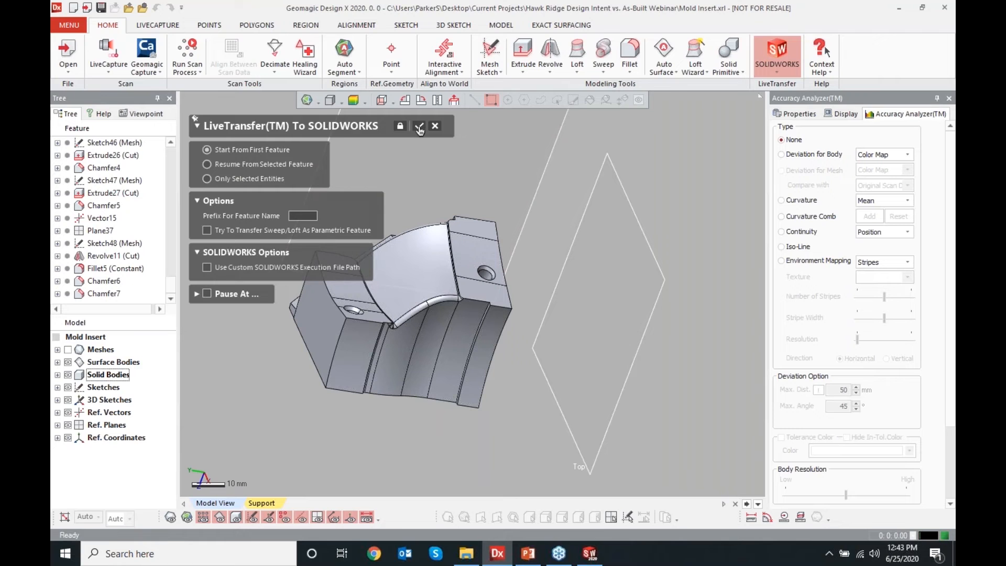
left_click(419, 127)
Switch to SOLIDWORKS, minimize the transferred part's window and bring up the completed Part1 document
left_click(589, 552)
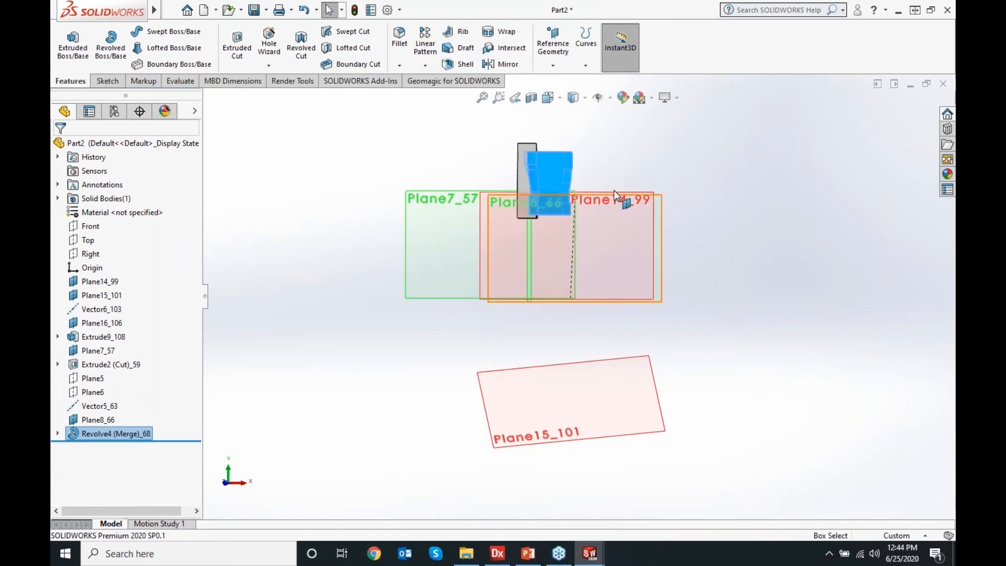
left_click(910, 85)
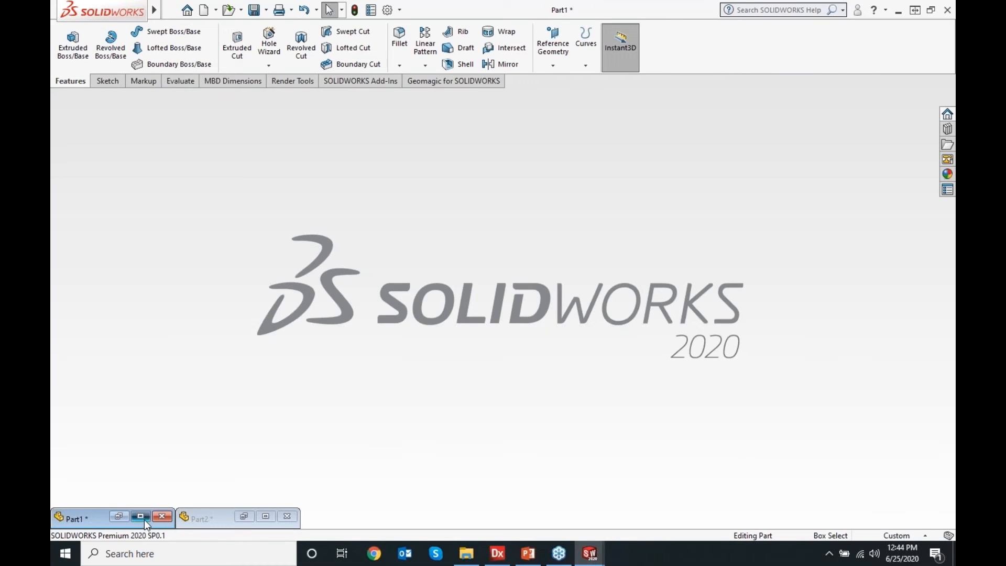
left_click(140, 516)
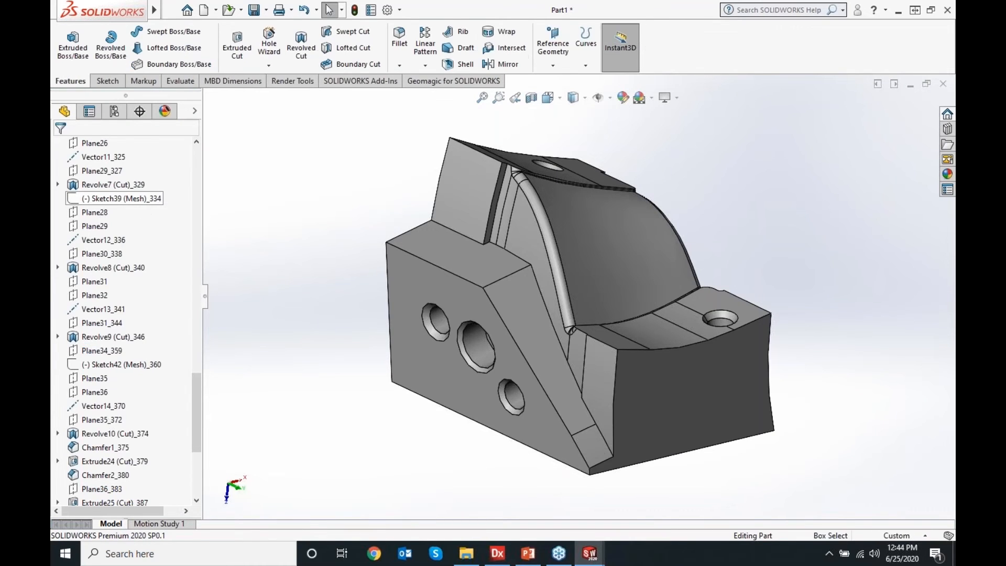
Open the sketch of the Revolve6 (Cut) feature for editing and zoom in to examine its profile at the hole
scroll(125, 429, "up", 7)
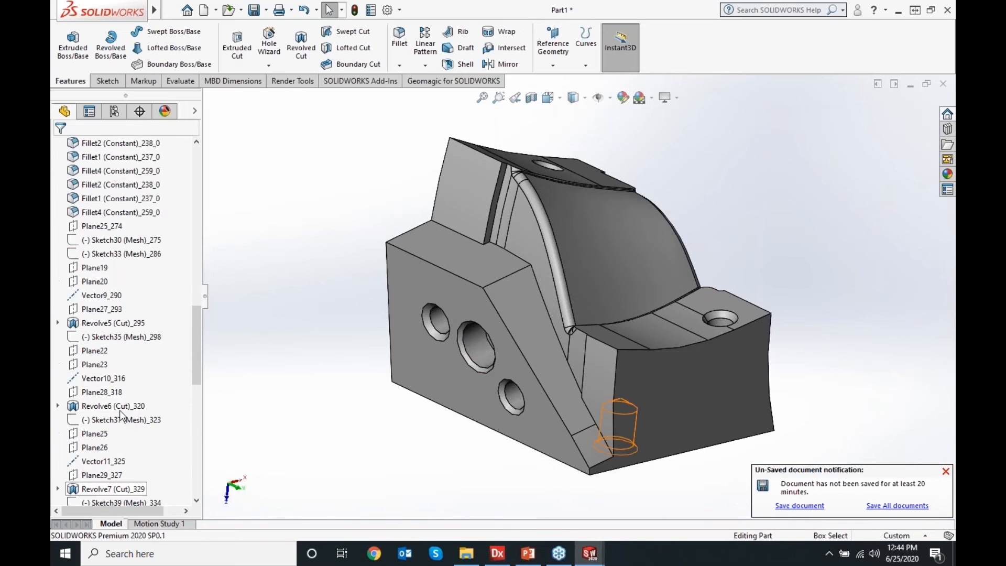
scroll(120, 414, "up", 4)
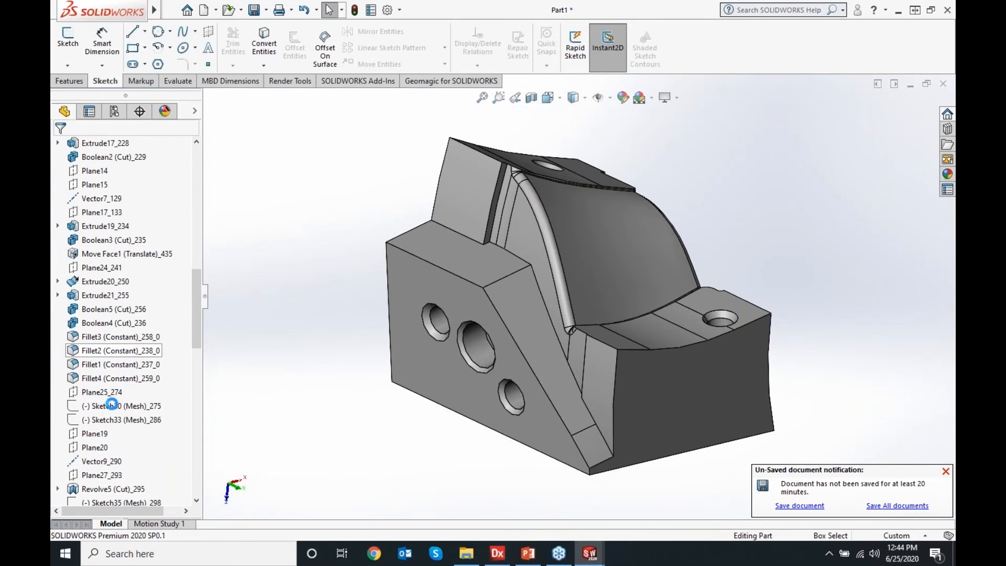
scroll(112, 404, "down", 5)
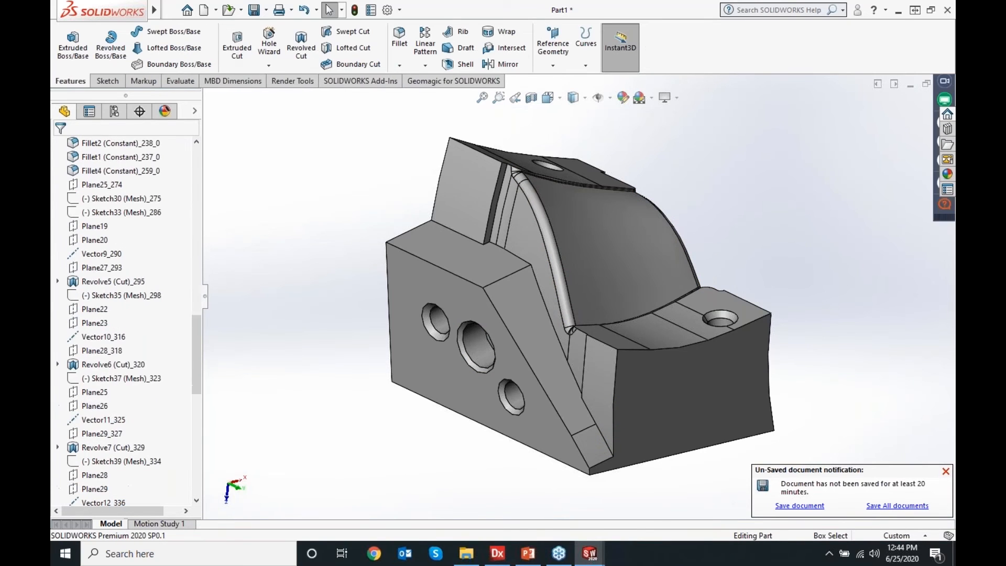
right_click(109, 365)
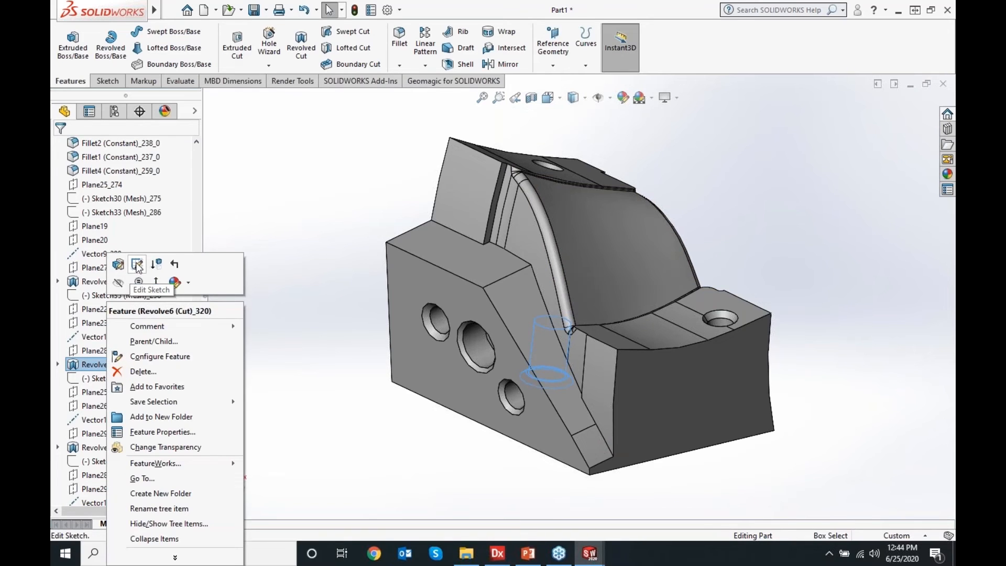
left_click(137, 265)
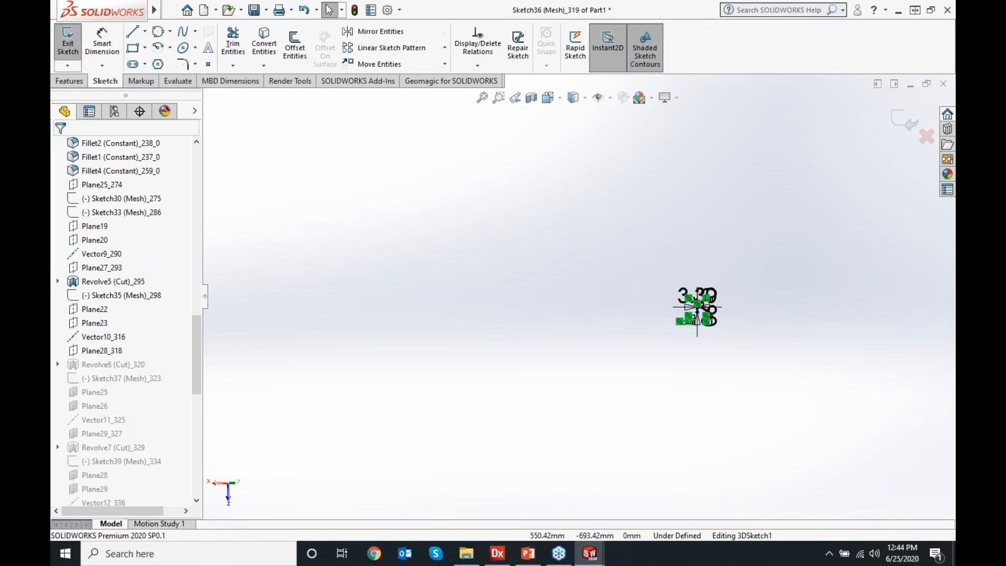
scroll(699, 314, "up", 8)
scroll(595, 302, "down", 2)
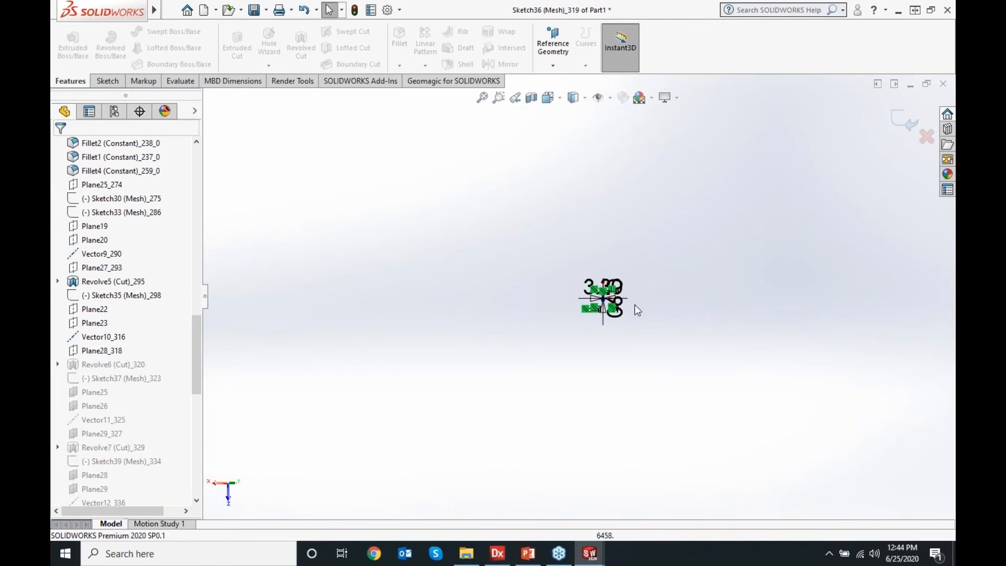
scroll(597, 305, "down", 5)
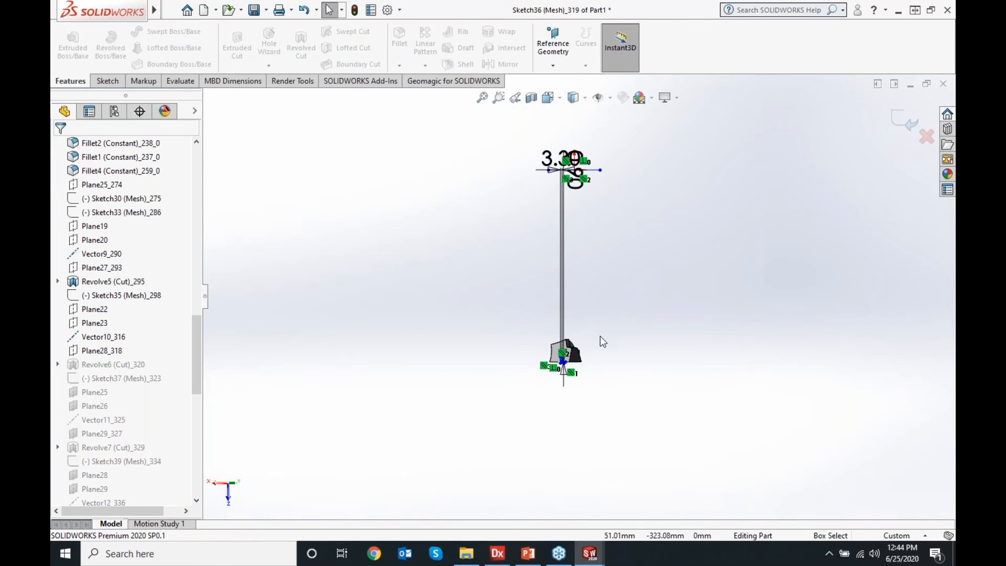
mouse_move(602, 341)
middle_mouse_down()
mouse_move(680, 314)
mouse_move(580, 352)
middle_mouse_up()
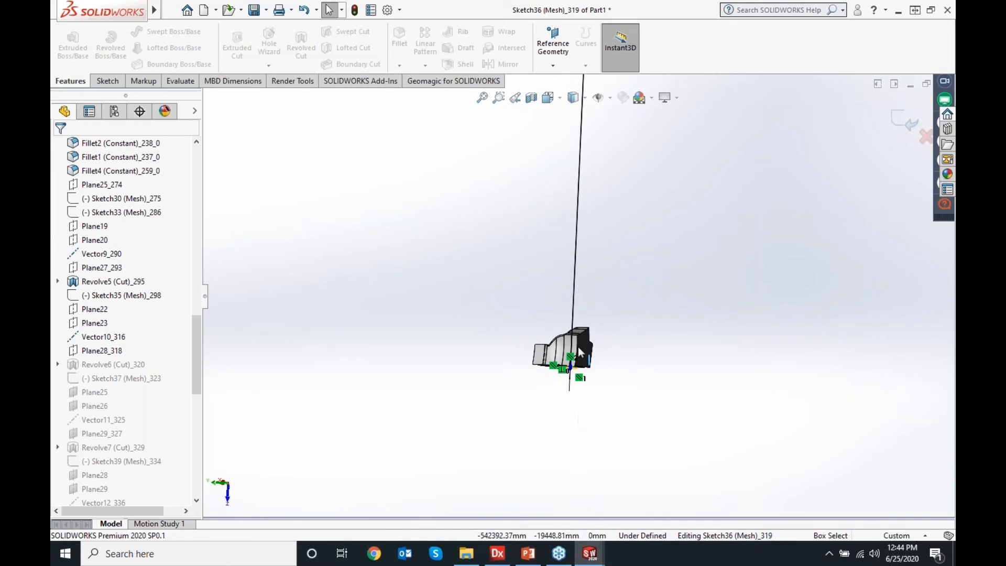
scroll(581, 352, "down", 15)
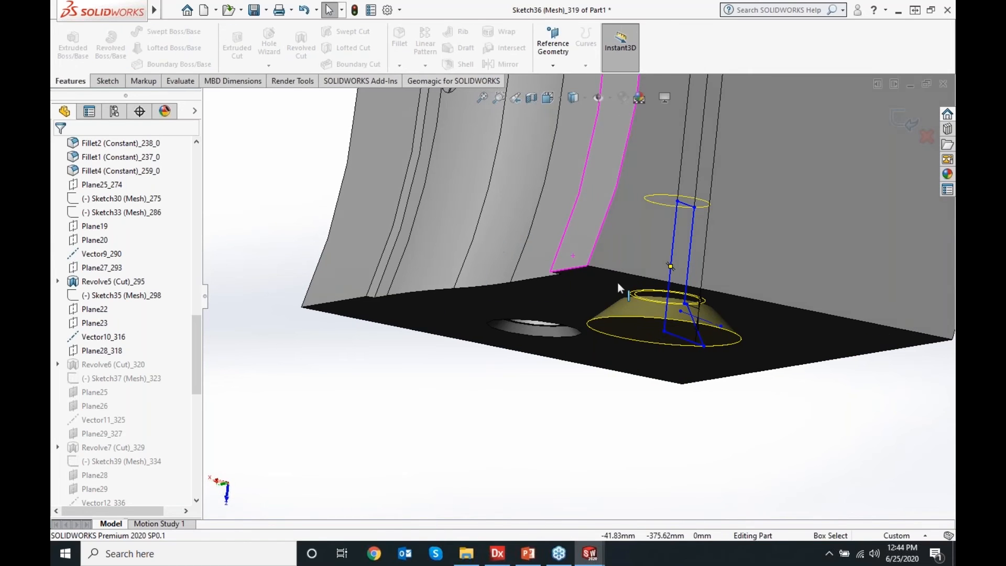
middle_click_drag(618, 288, 476, 395)
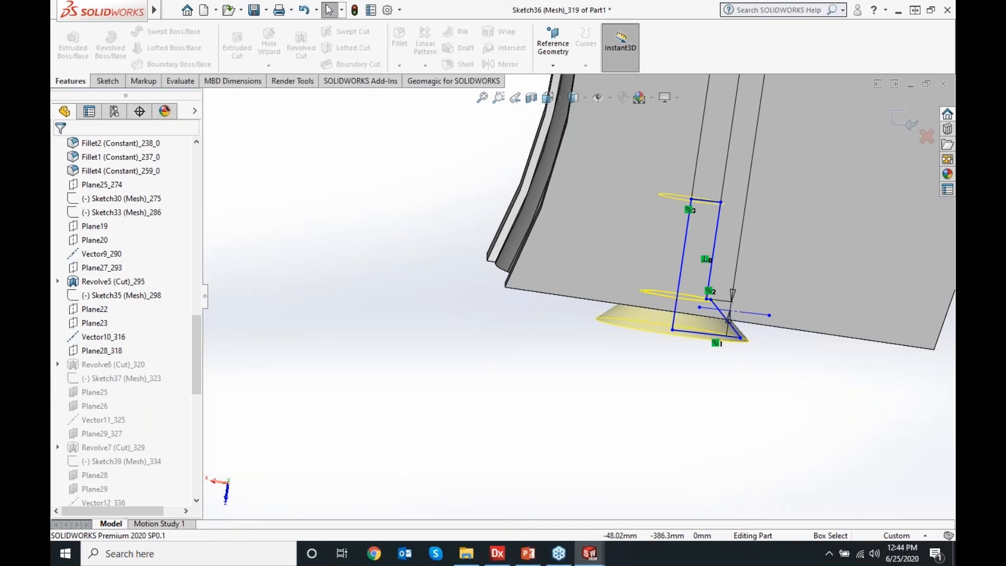
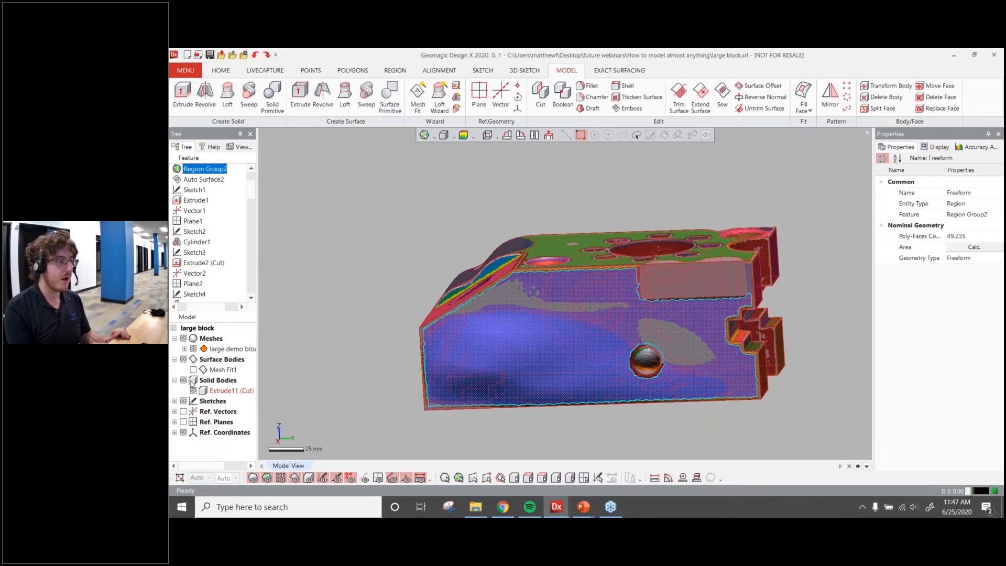
Hide the solid body and fit a freeform surface to the front face region with Mesh Fit at 0.1 mm allowable deviation
right_click_drag(355, 299, 410, 253)
key("Escape")
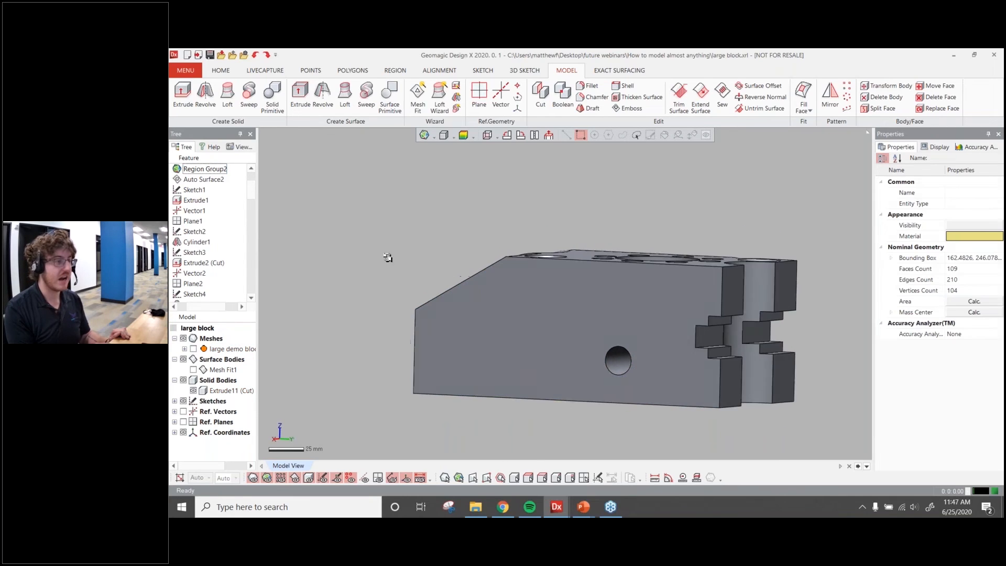
left_click(194, 369)
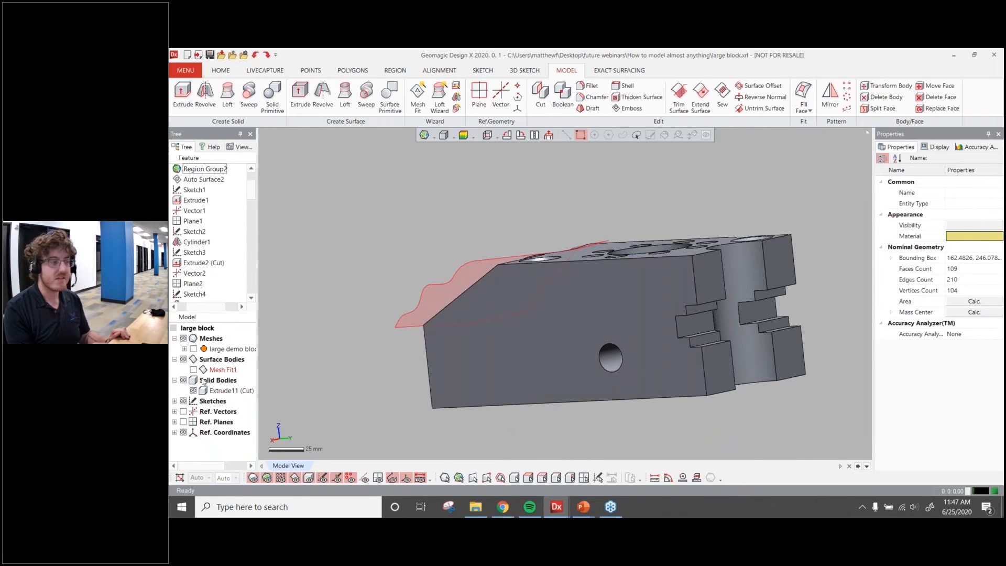
left_click(193, 369)
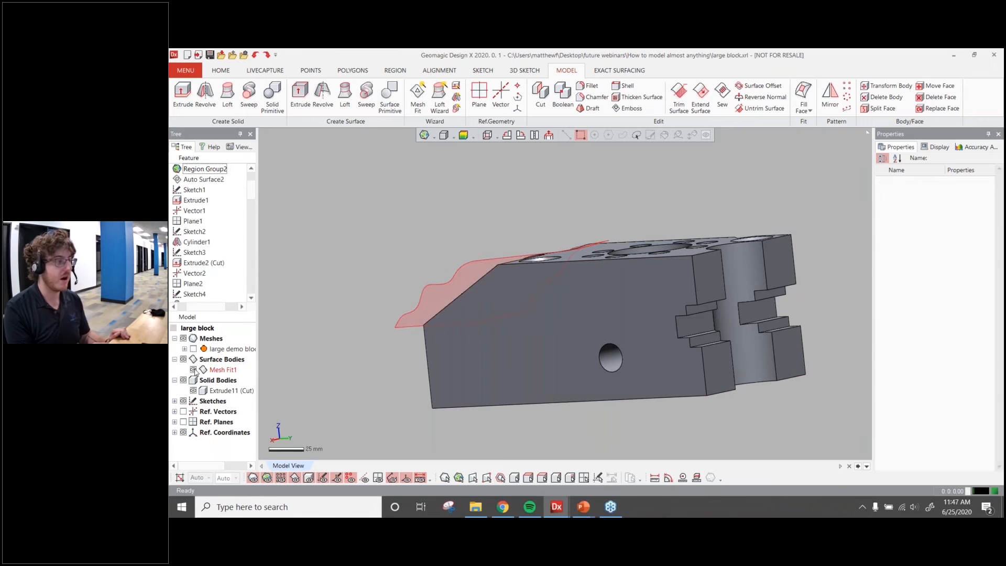
left_click(193, 390)
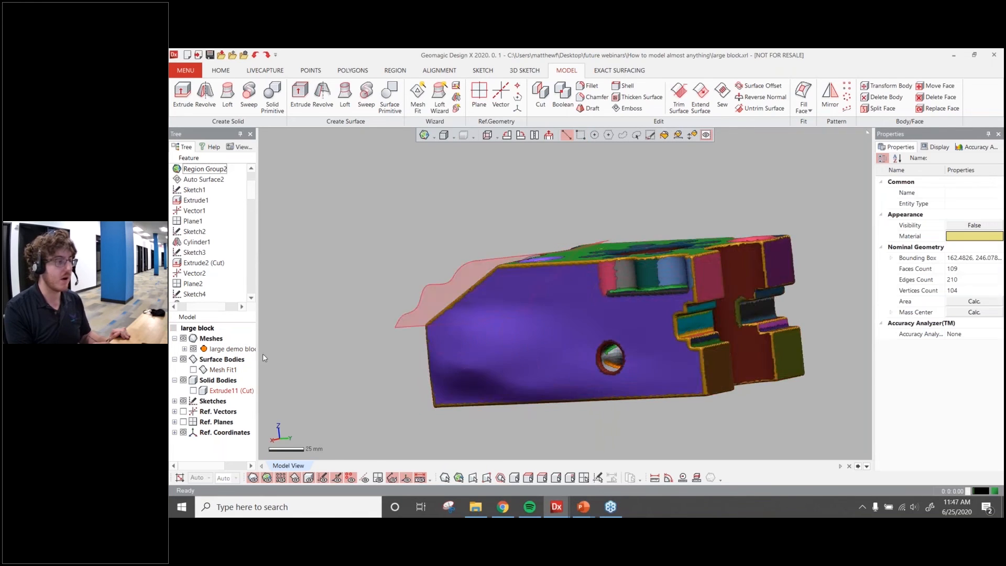
scroll(550, 330, "up", 3)
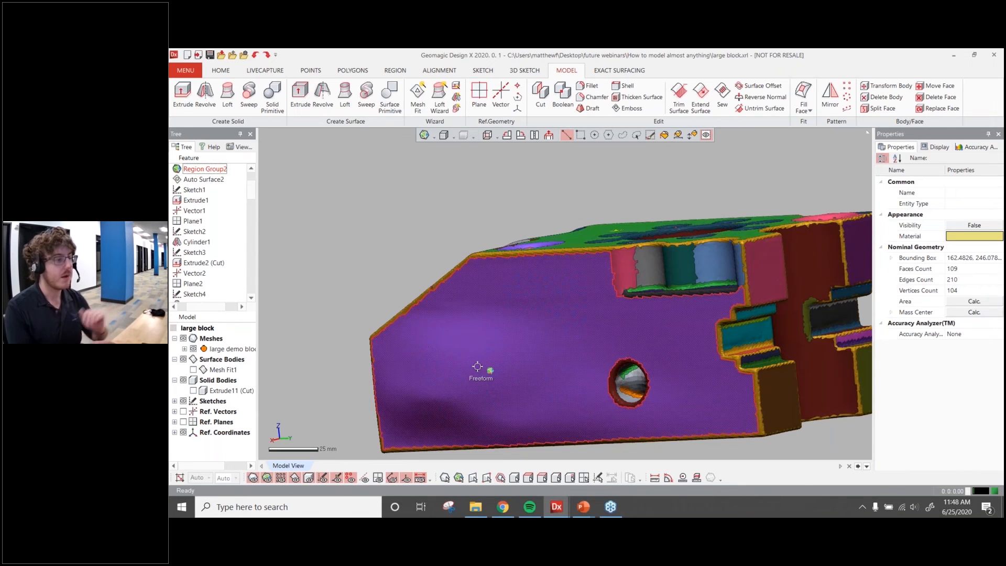
left_click(417, 97)
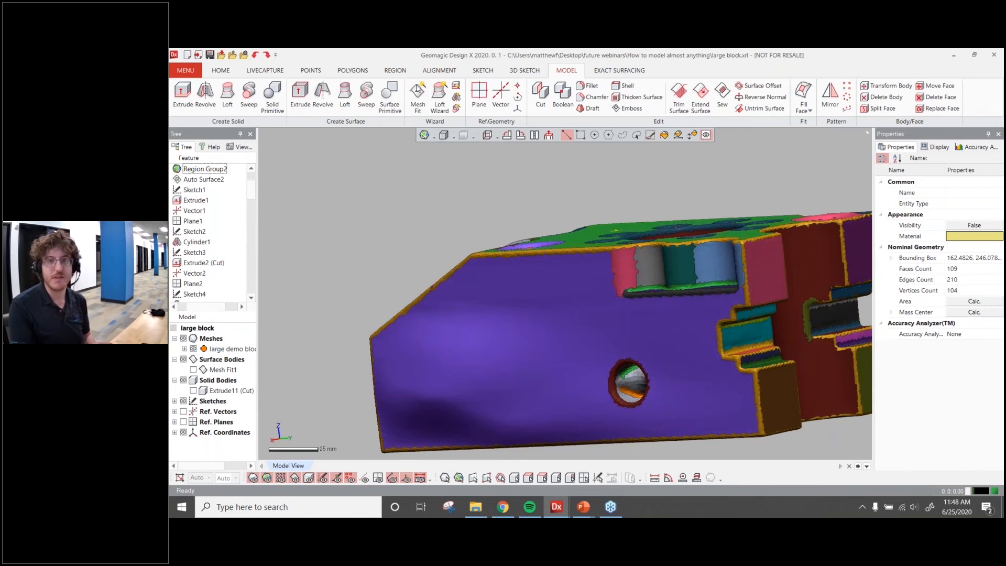
left_click(486, 347)
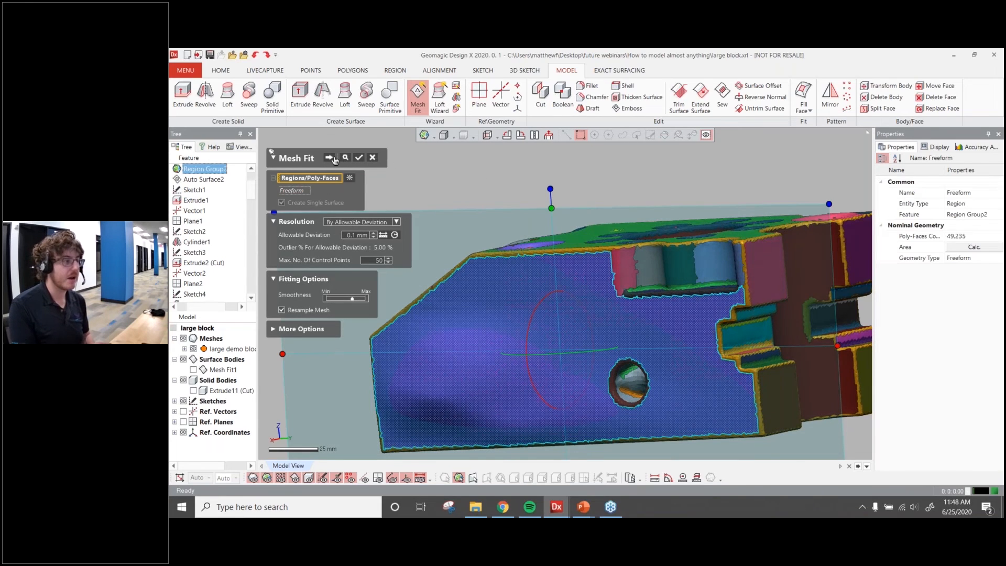
left_click(331, 158)
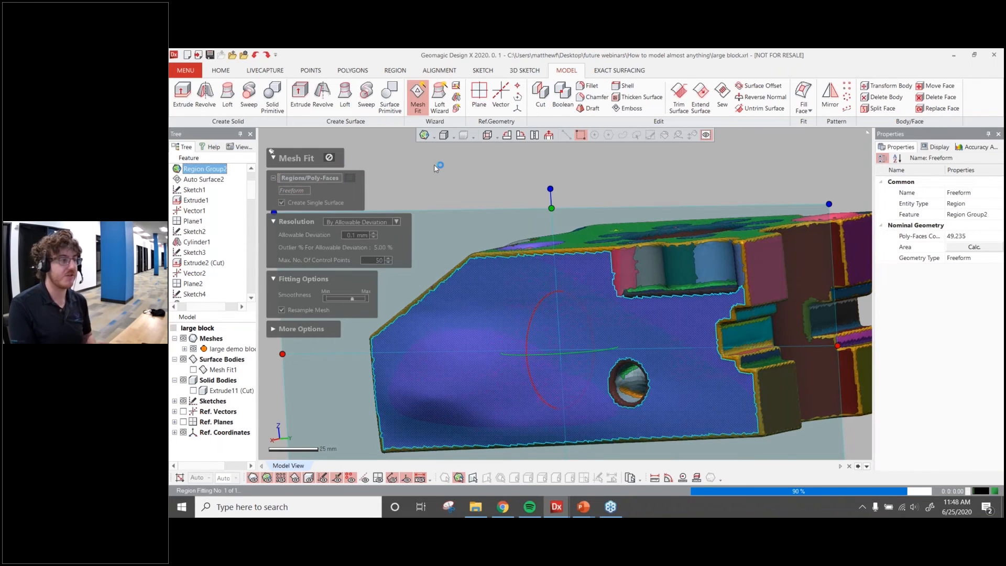
left_click(375, 226)
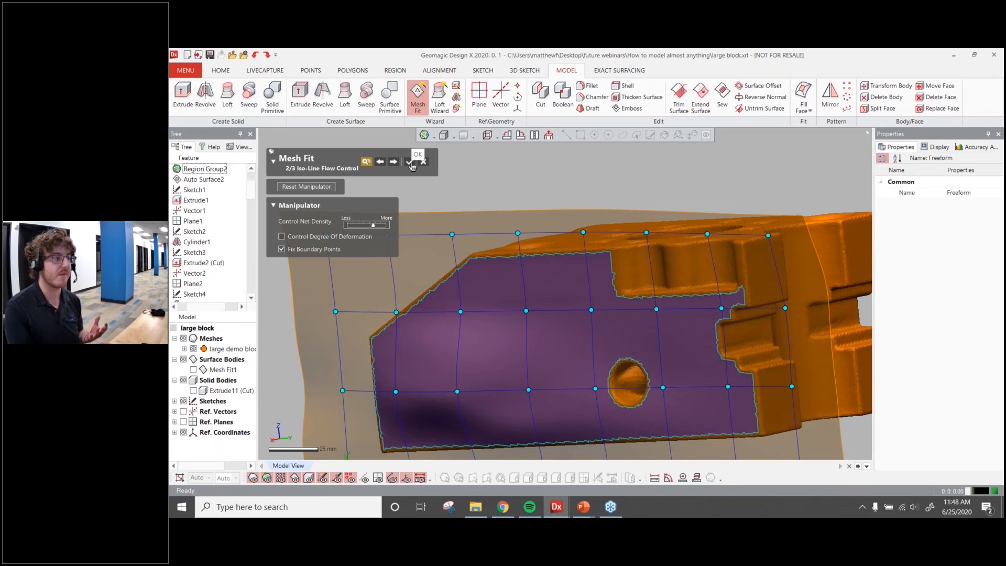
left_click(410, 163)
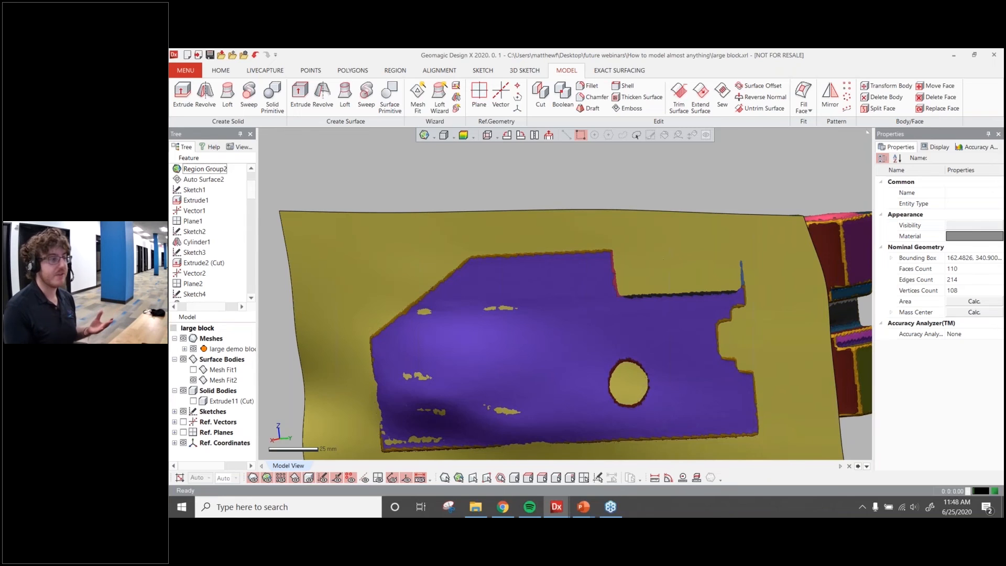
Check the new fitted surface's deviation from the scan data
left_click(463, 134)
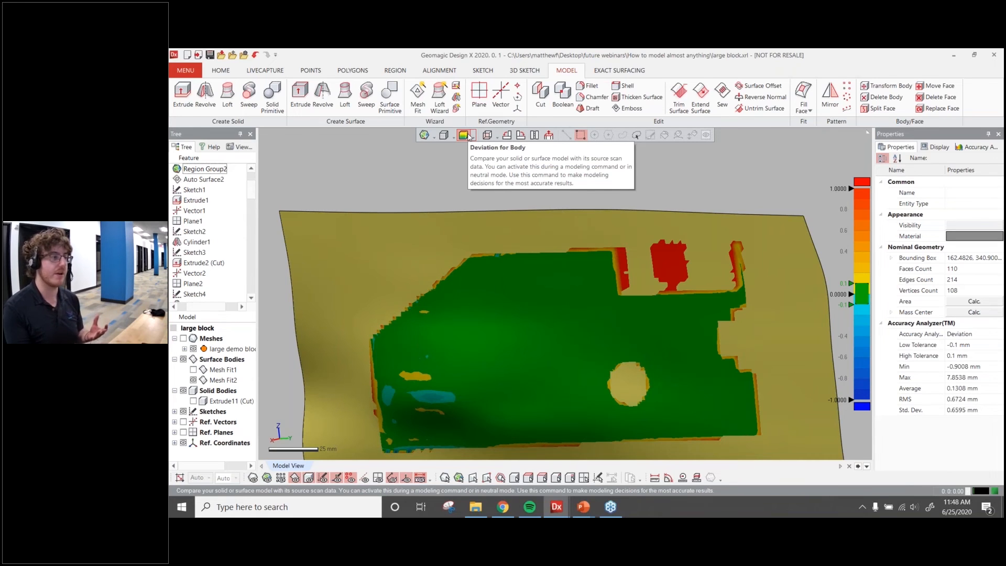
left_click(468, 136)
right_click_drag(684, 300, 495, 366)
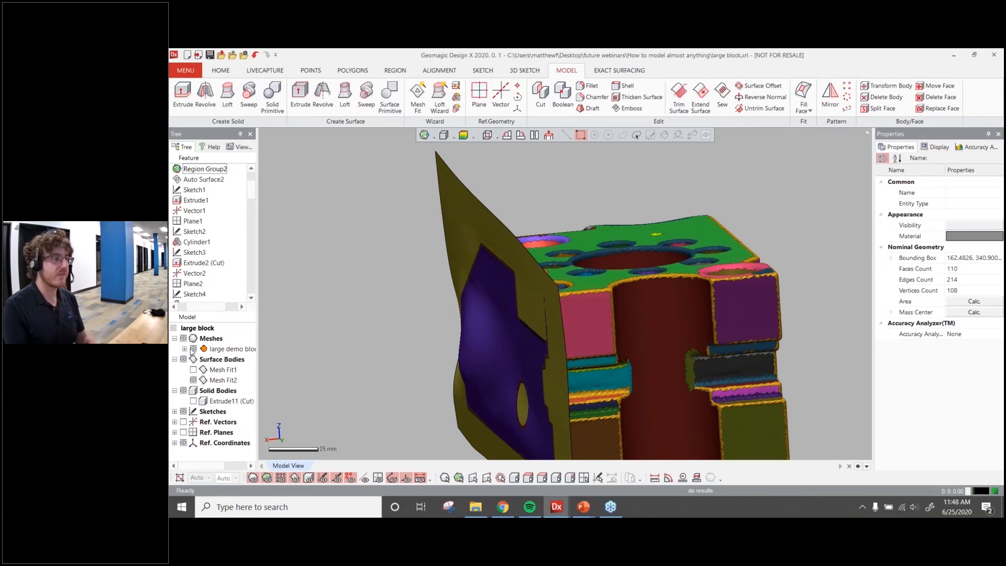
Show the solid body again and replace its front face with the Mesh Fit2 surface using Replace Face
left_click(193, 349)
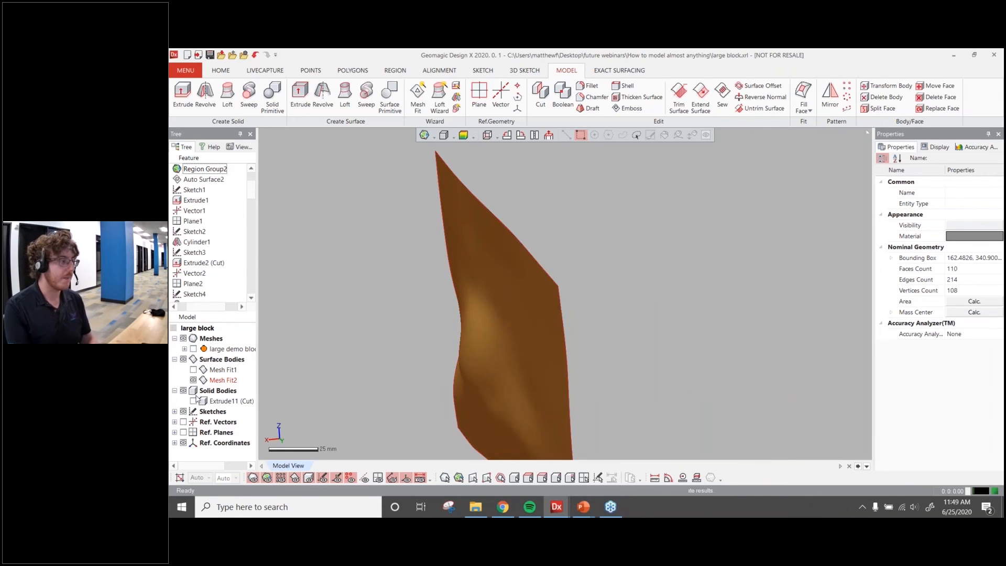
left_click(194, 401)
scroll(431, 316, "down", 3)
right_click_drag(431, 317, 643, 315)
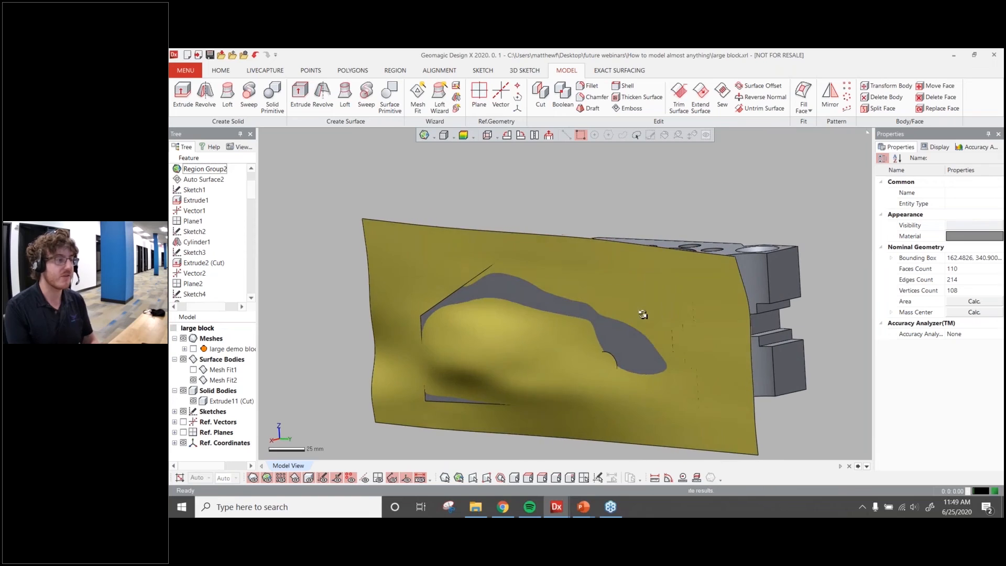
left_click(938, 110)
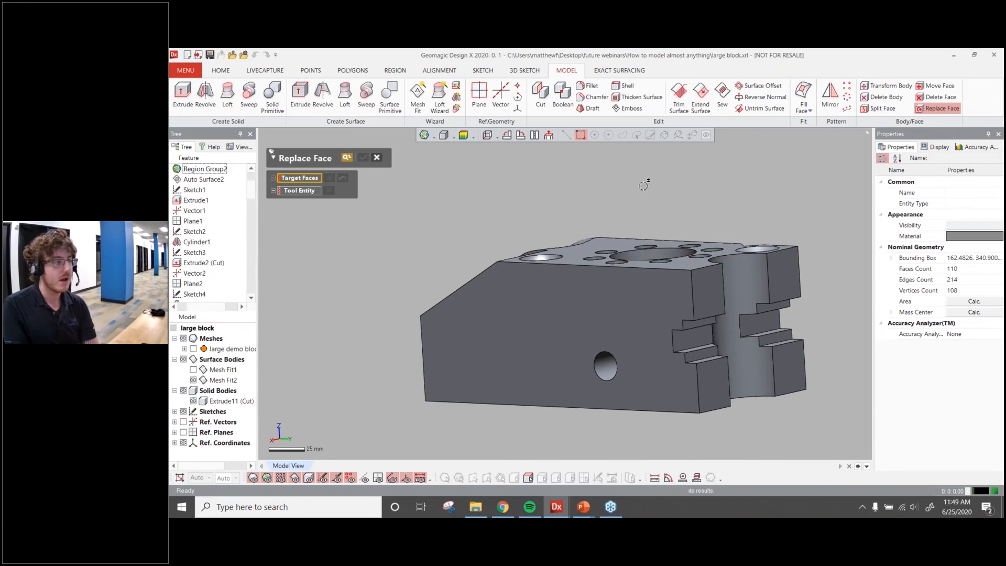
left_click(535, 315)
left_click(318, 207)
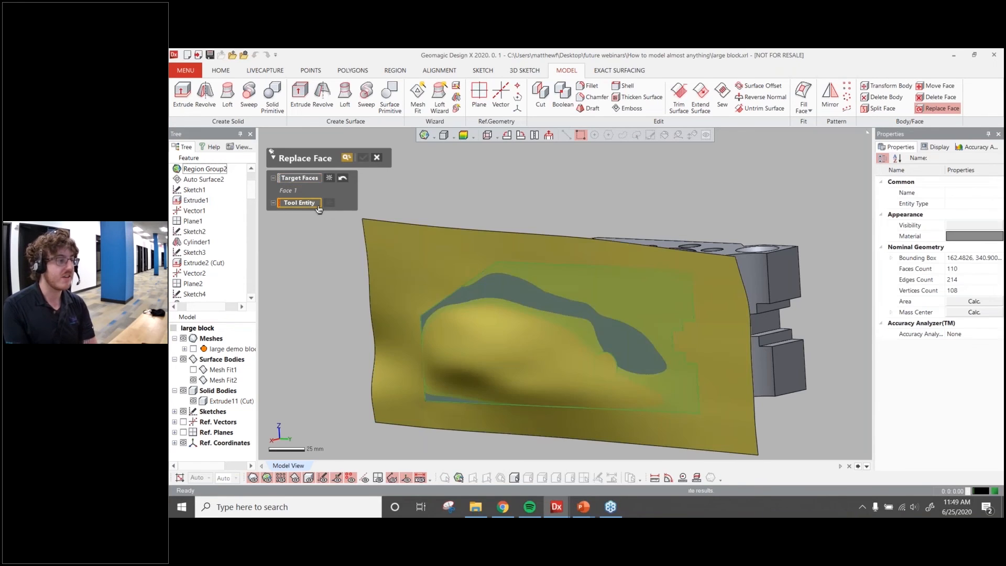
left_click(422, 246)
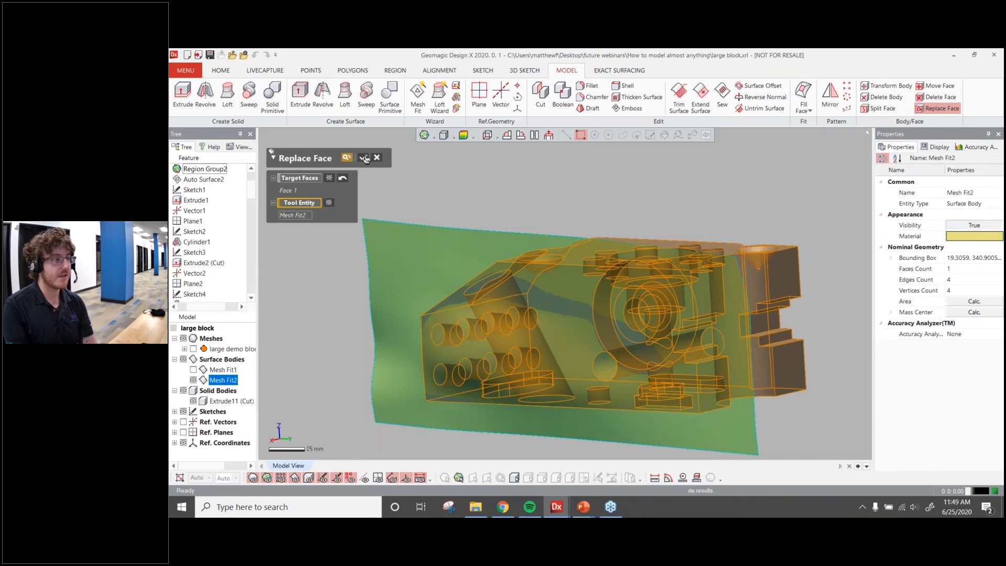
left_click(362, 157)
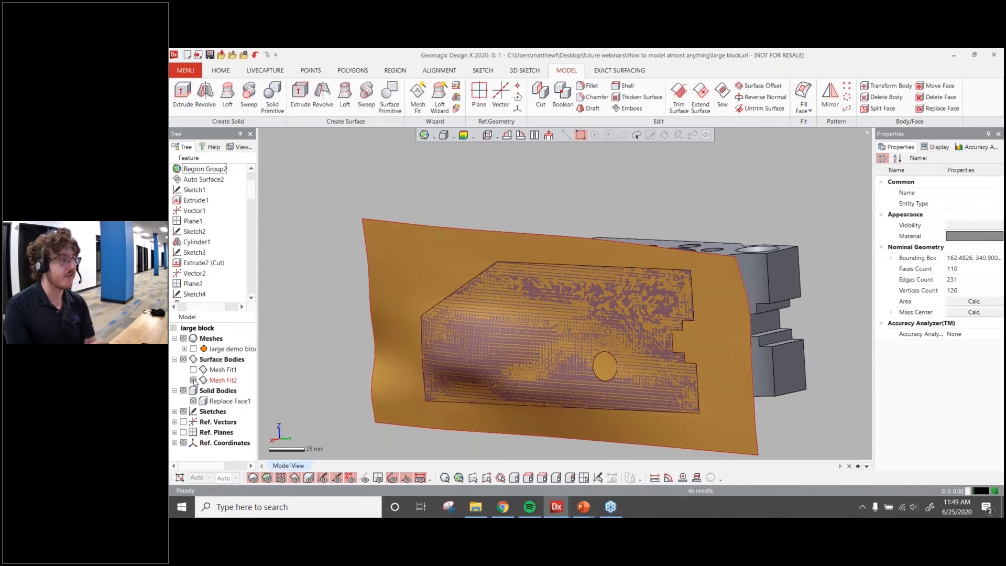
Hide the fitted surface and examine the updated body's deviation from the scan
left_click(193, 380)
right_click_drag(422, 265, 498, 278)
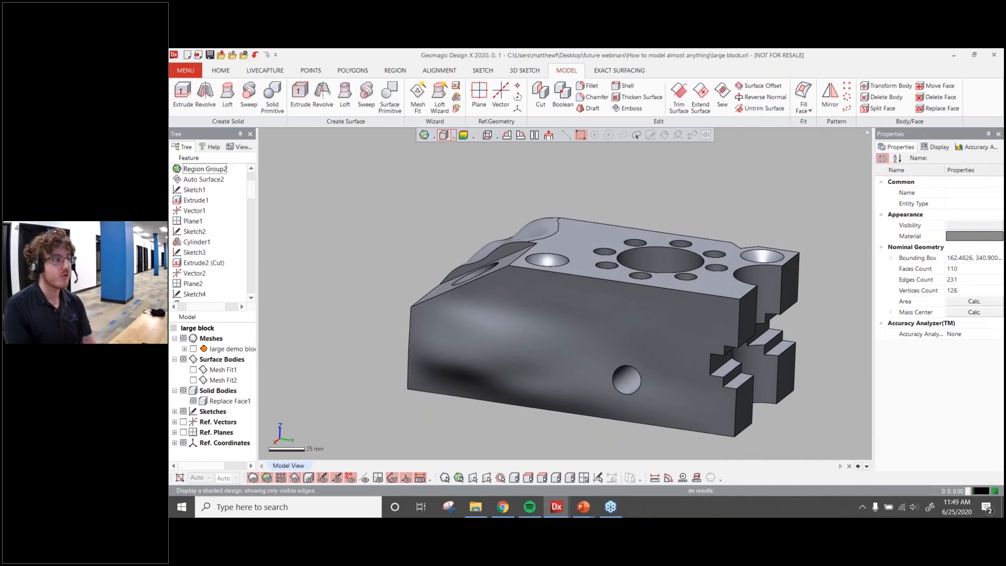
left_click(463, 135)
right_click_drag(585, 334, 438, 309)
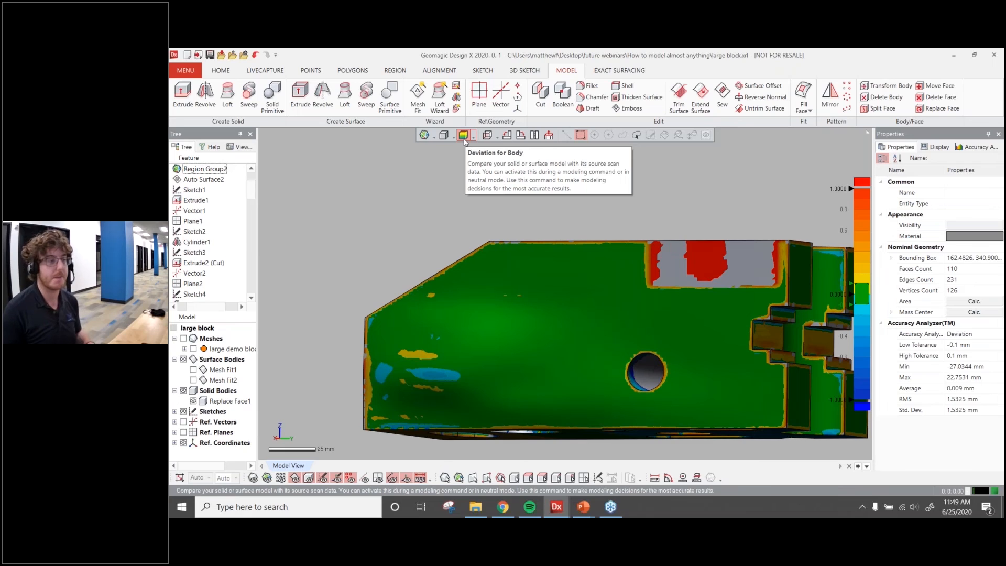
left_click(464, 137)
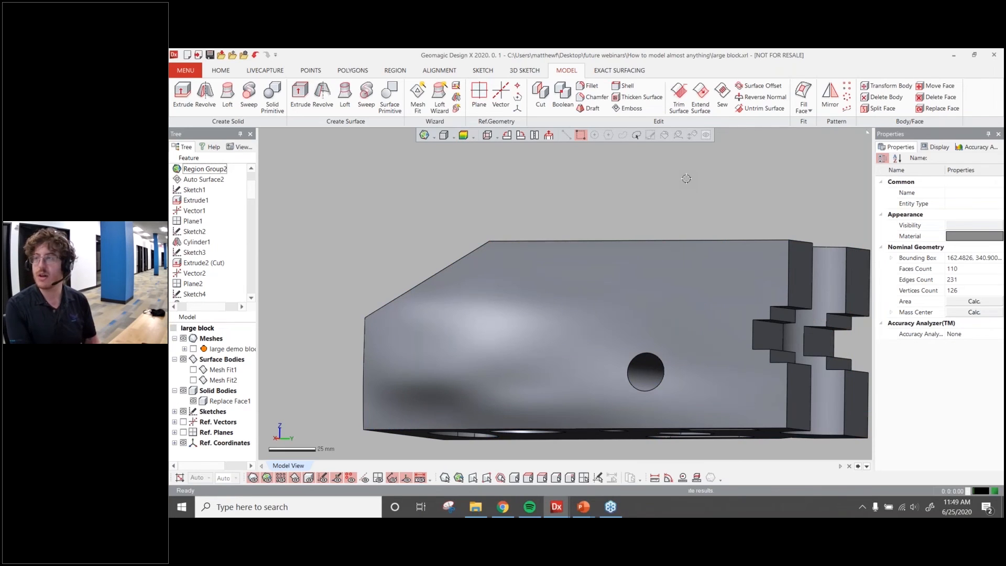
In the Demo color brace file, select the mesh faces around the three holes of the copied mesh and delete them
left_click_drag(1004, 176, 760, 49)
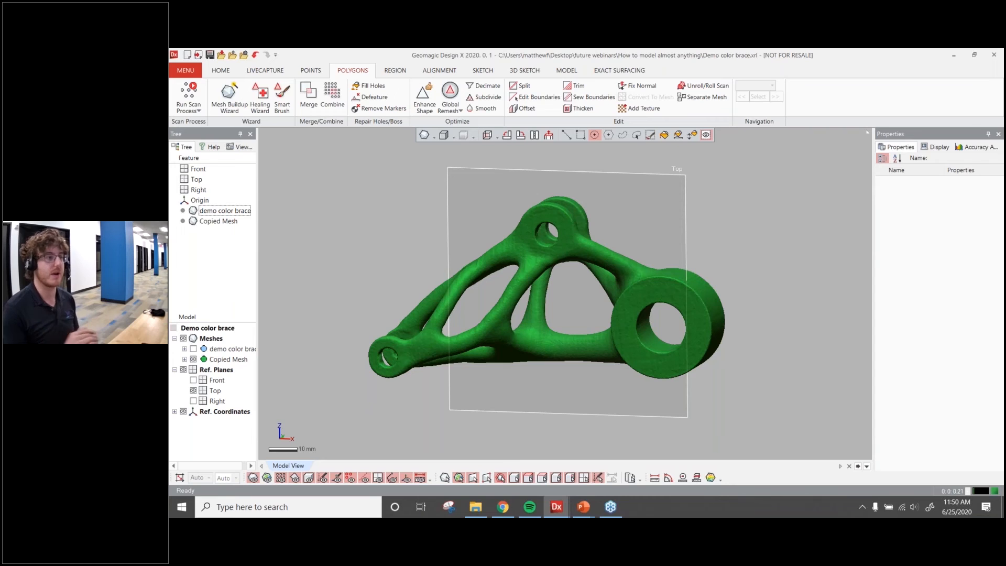
mouse_move(554, 308)
right_mouse_down()
mouse_move(601, 287)
mouse_move(579, 304)
right_mouse_up()
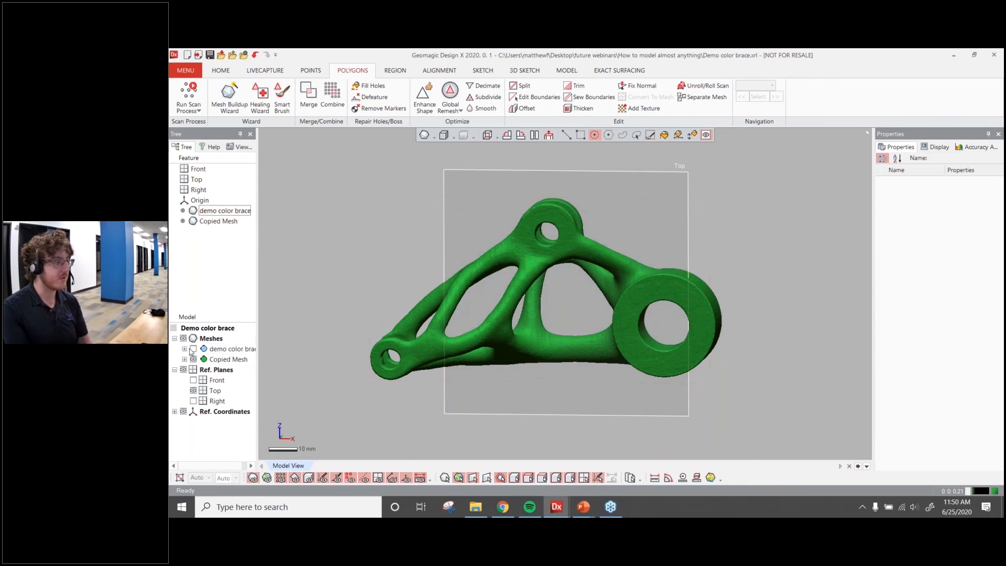
right_click_drag(566, 304, 581, 293)
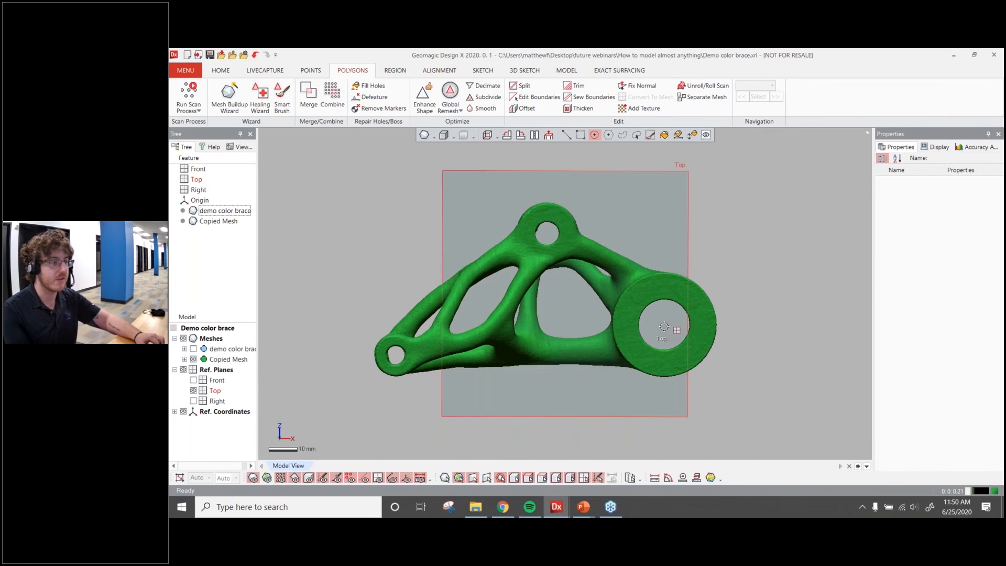
left_click(702, 350)
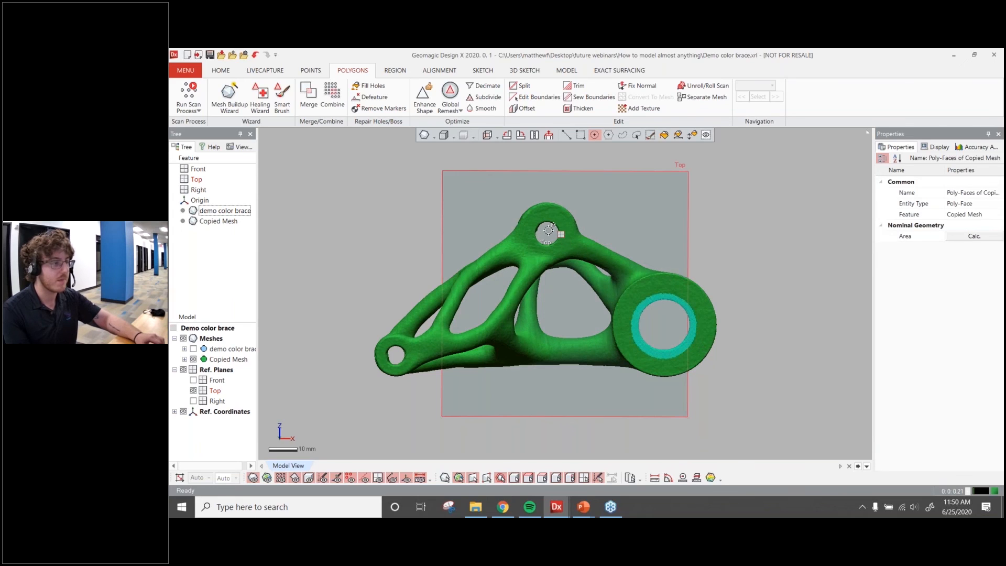
left_click_drag(546, 231, 559, 242, "shift")
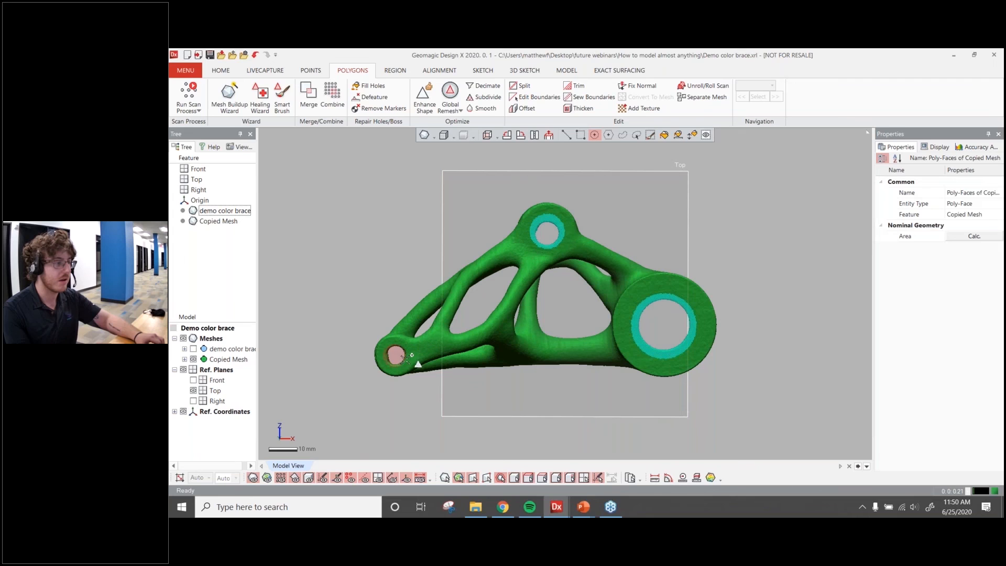
left_click(405, 359, "shift")
key("Delete")
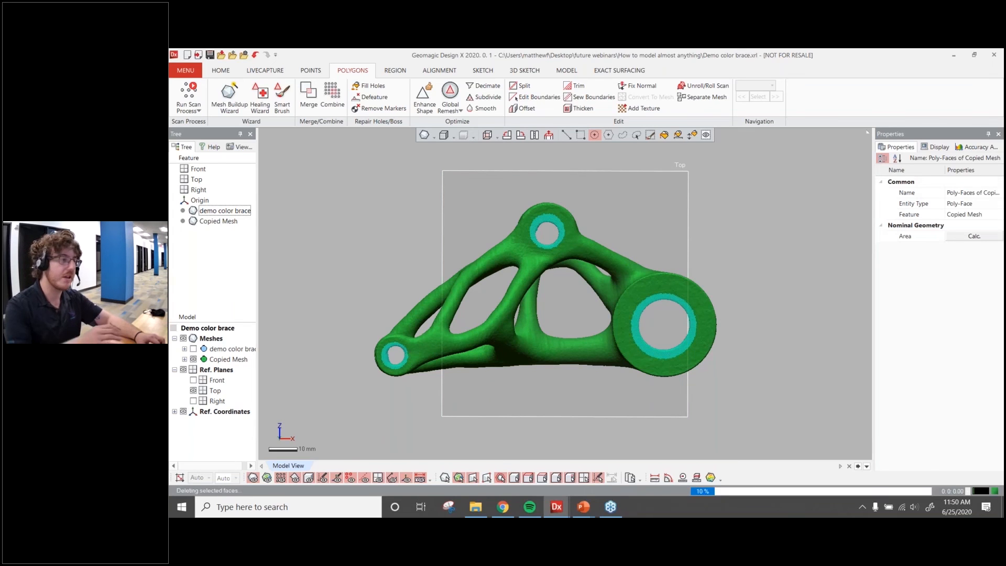
Try to fill the holes in the copied mesh with Fill Holes
right_click_drag(614, 287, 529, 333)
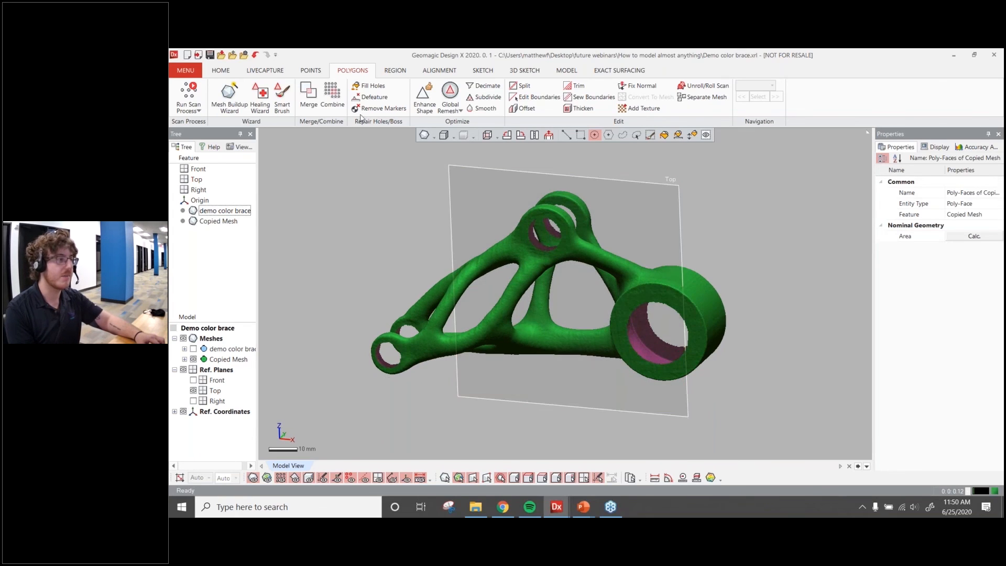
left_click(370, 85)
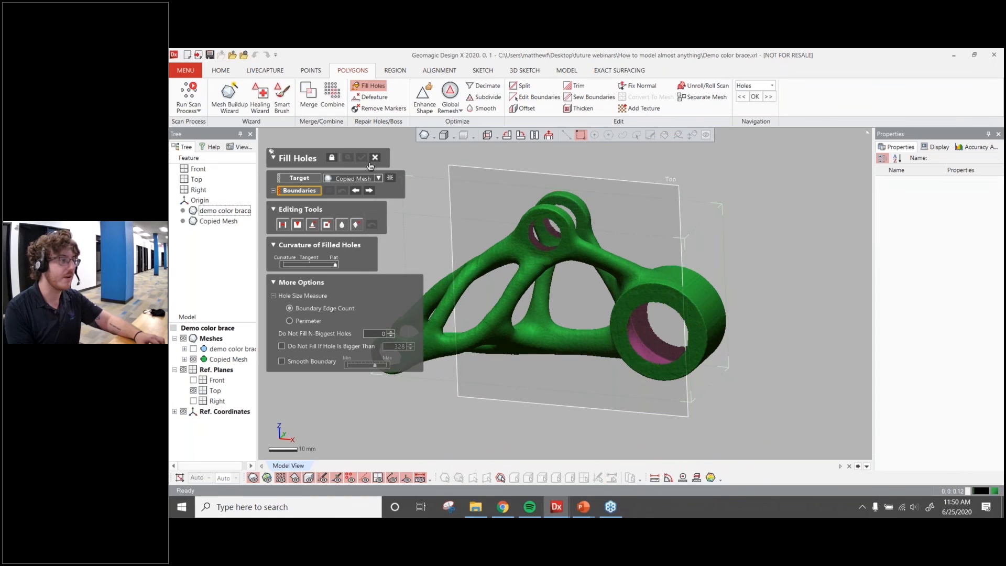
left_click(361, 157)
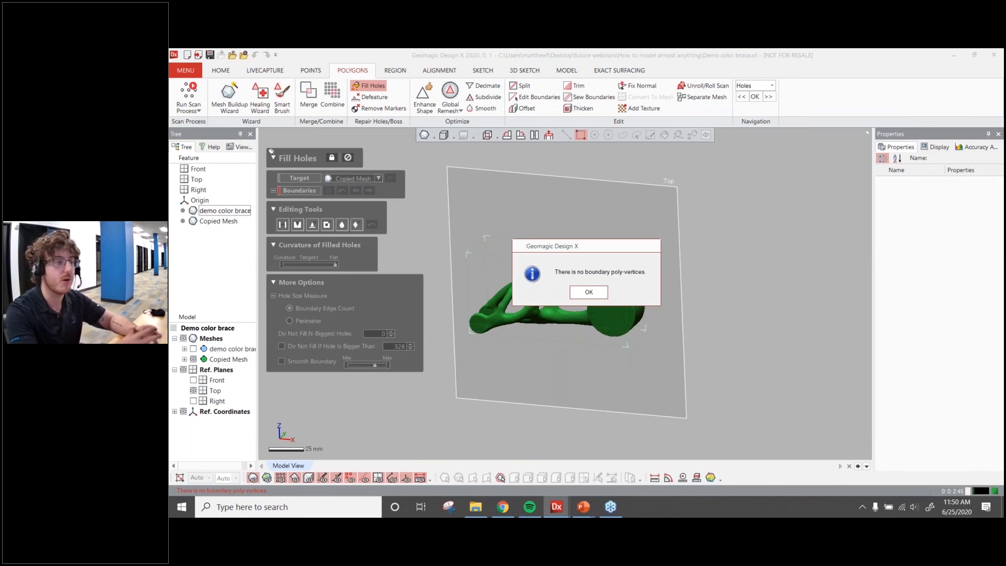
left_click(588, 292)
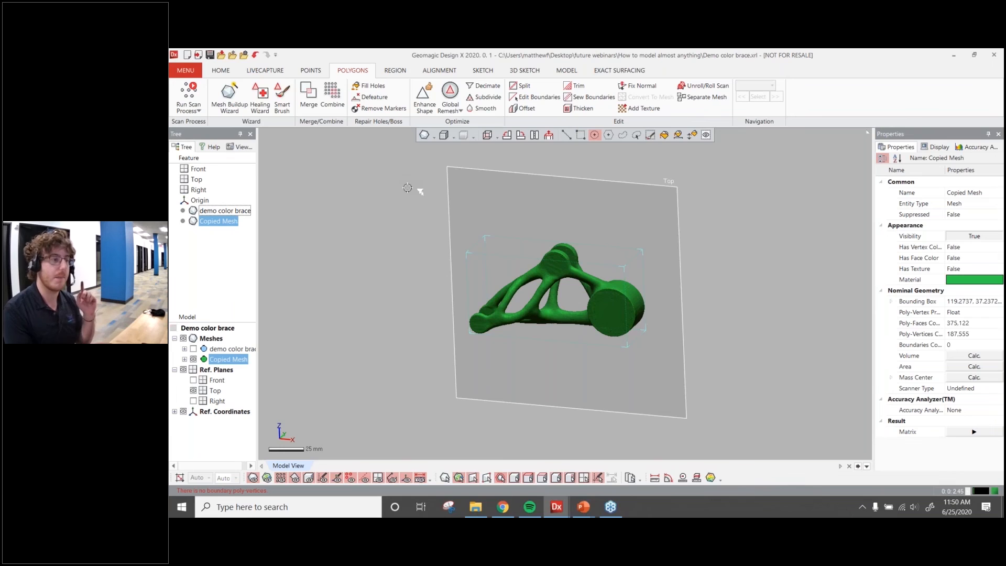
Repair the copied mesh with the Healing Wizard using its default options
left_click(261, 96)
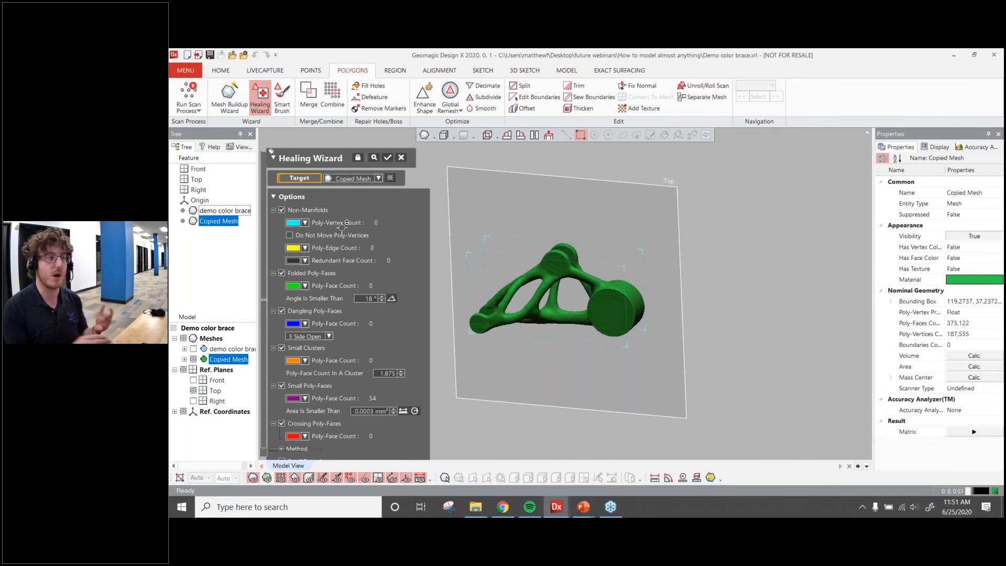
key("Return")
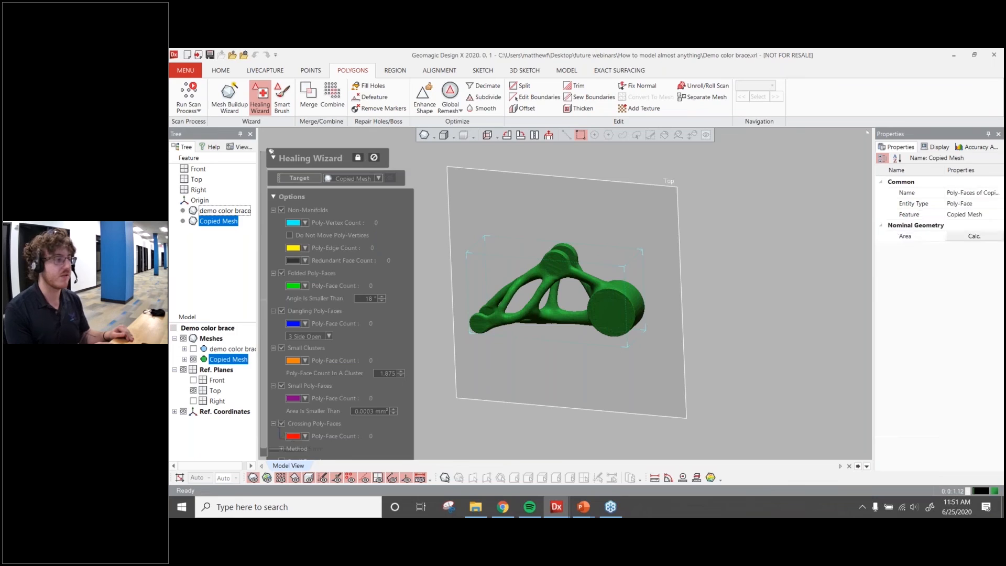
right_click_drag(506, 265, 545, 293)
scroll(567, 314, "up", 3)
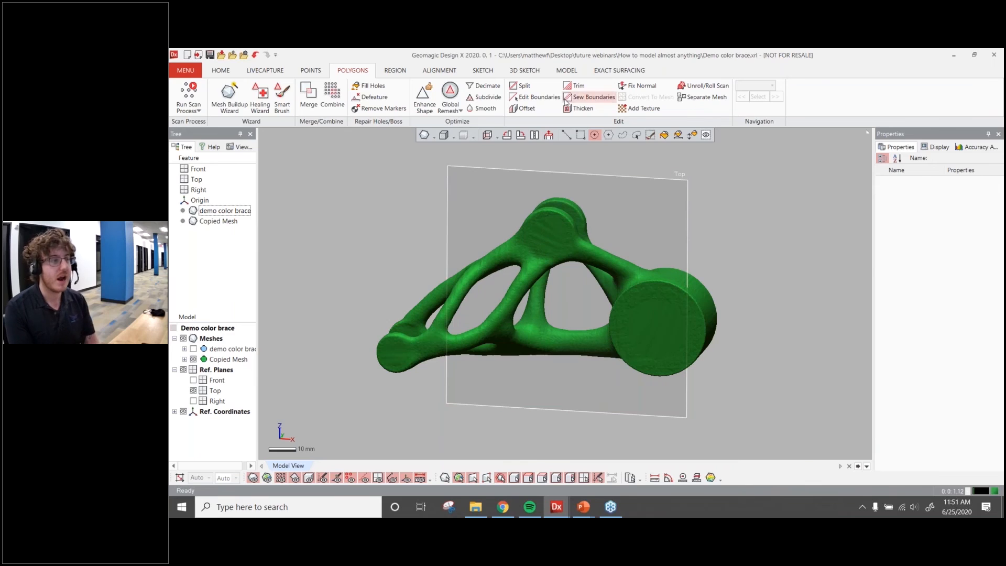
left_click(573, 73)
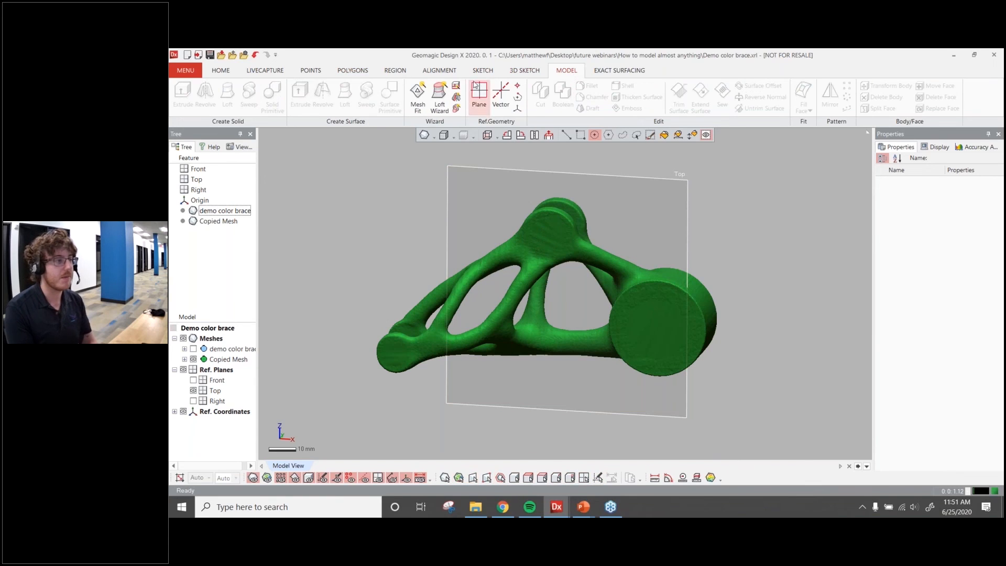
Create an organic Auto Surface solid from the copied mesh with auto-estimated patches and adaptive fitting
left_click(230, 75)
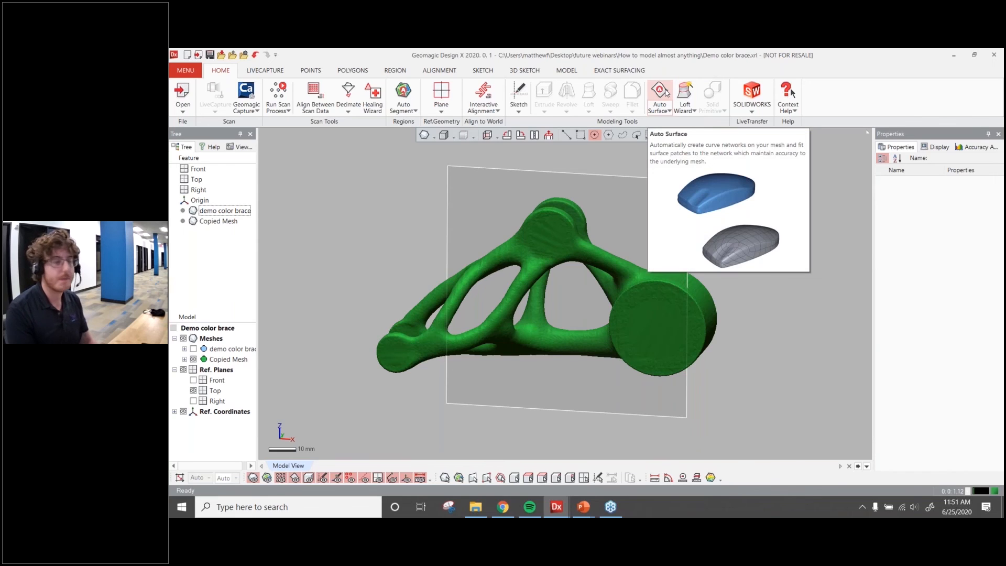
left_click(663, 92)
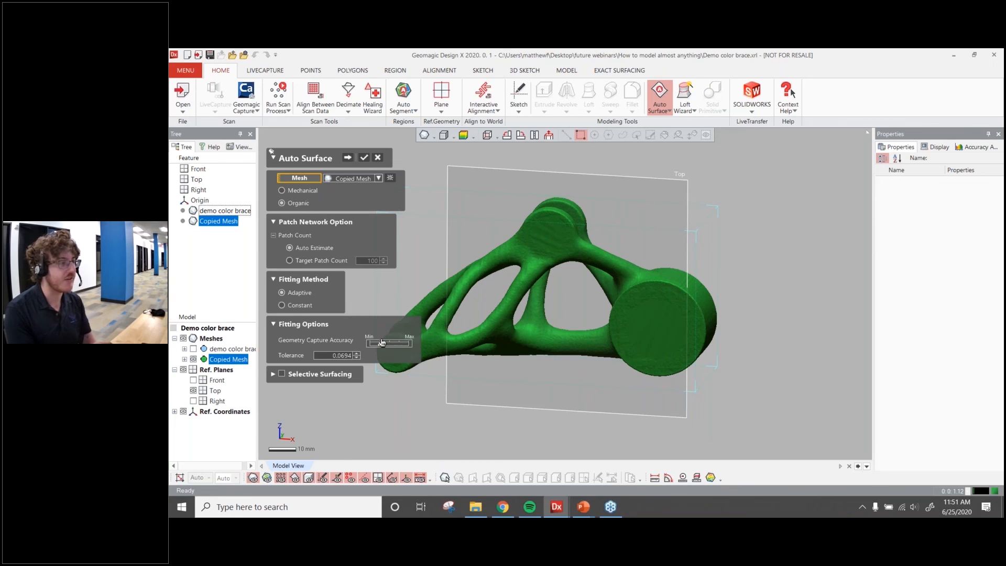
left_click(349, 158)
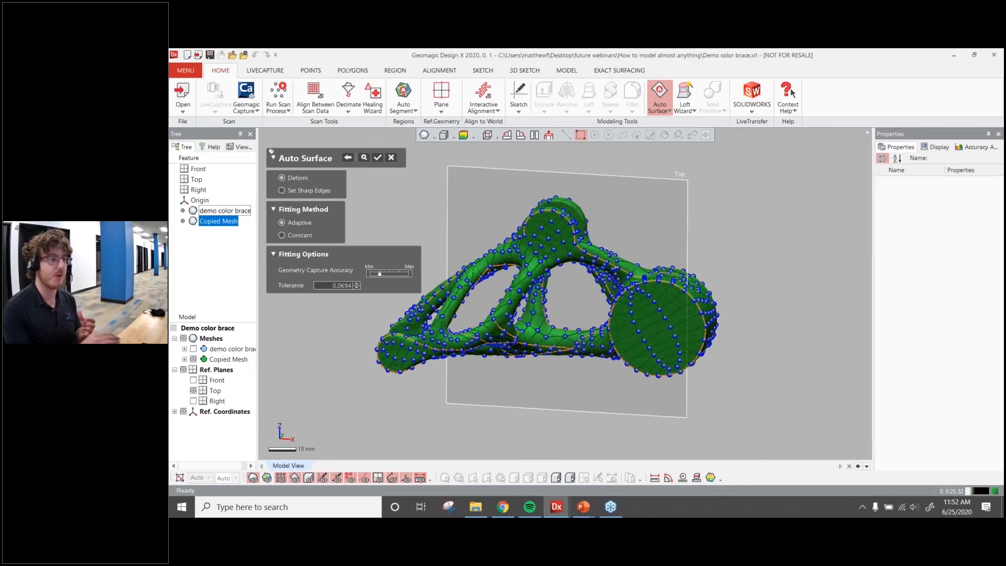
scroll(654, 329, "down", 1)
scroll(678, 318, "up", 4)
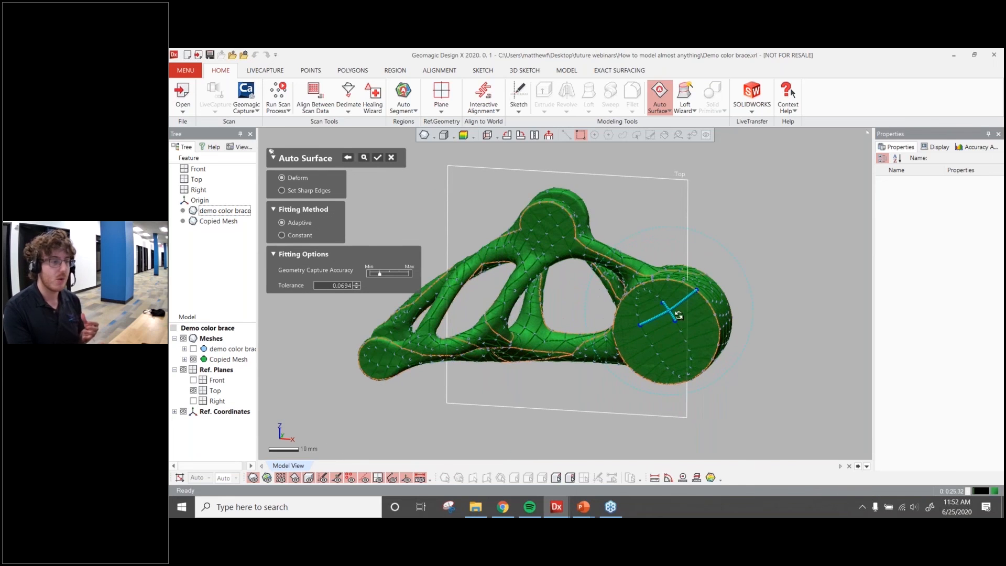
scroll(687, 329, "up", 2)
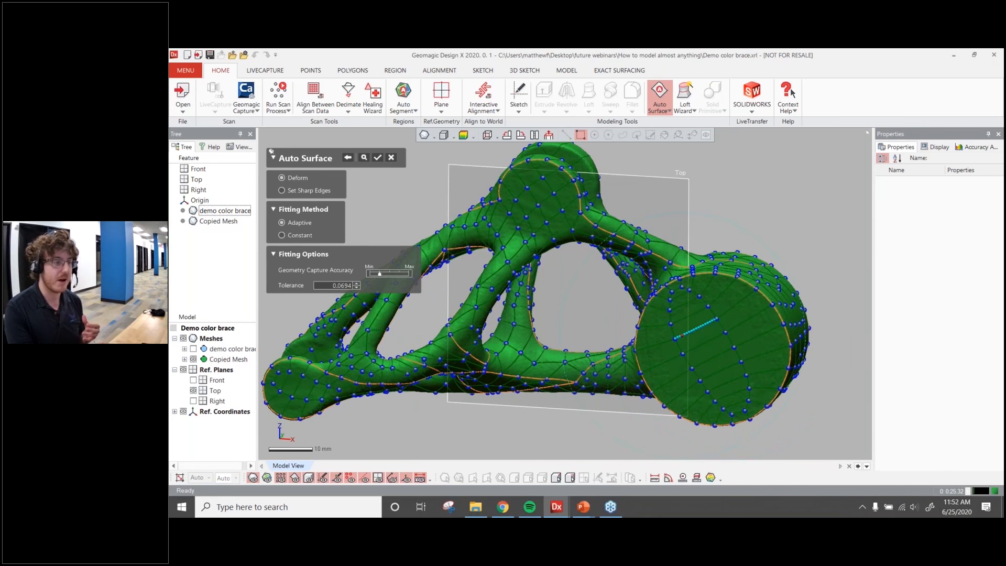
left_click(193, 360)
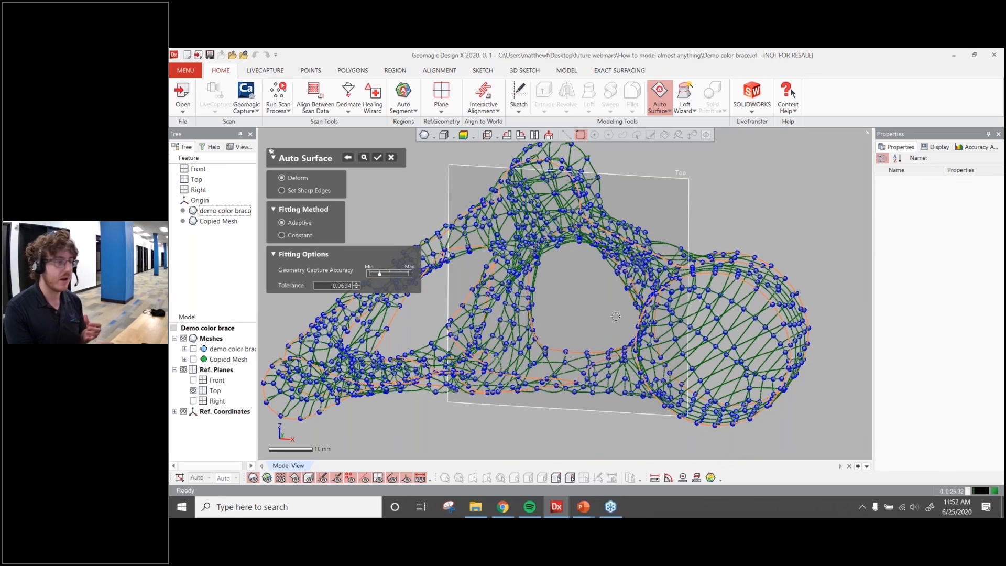
right_click_drag(592, 307, 622, 311)
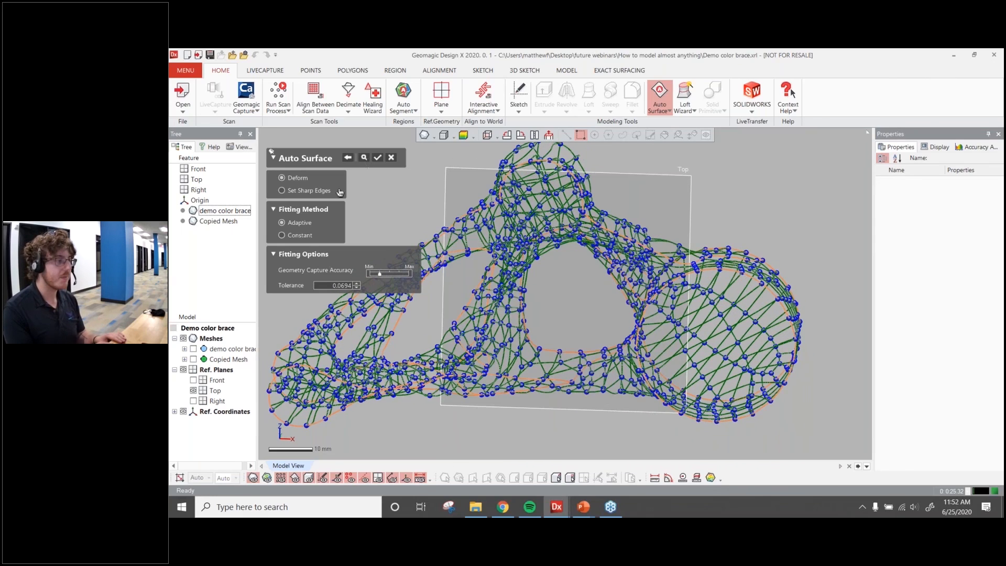
right_click_drag(493, 258, 531, 292)
left_click(377, 159)
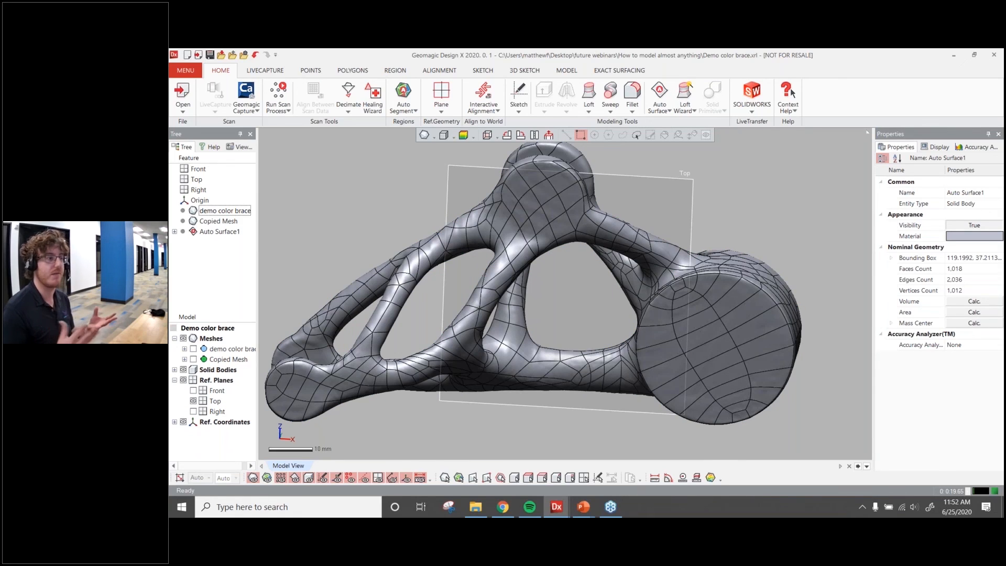
Start a Mesh Sketch on the Top plane targeting the copied mesh, with the section at 0 mm offset
scroll(444, 271, "down", 3)
left_click(174, 370)
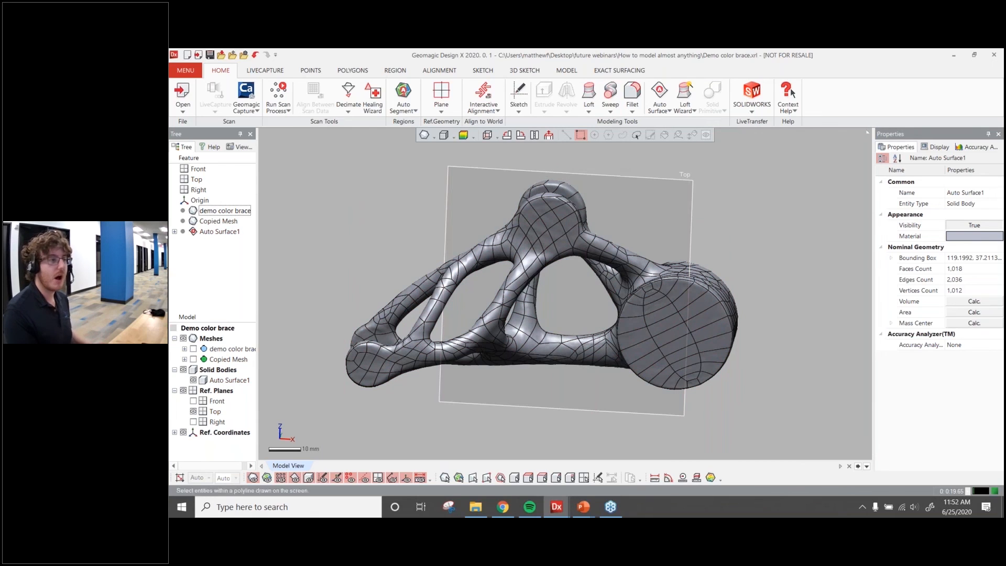
left_click(628, 192)
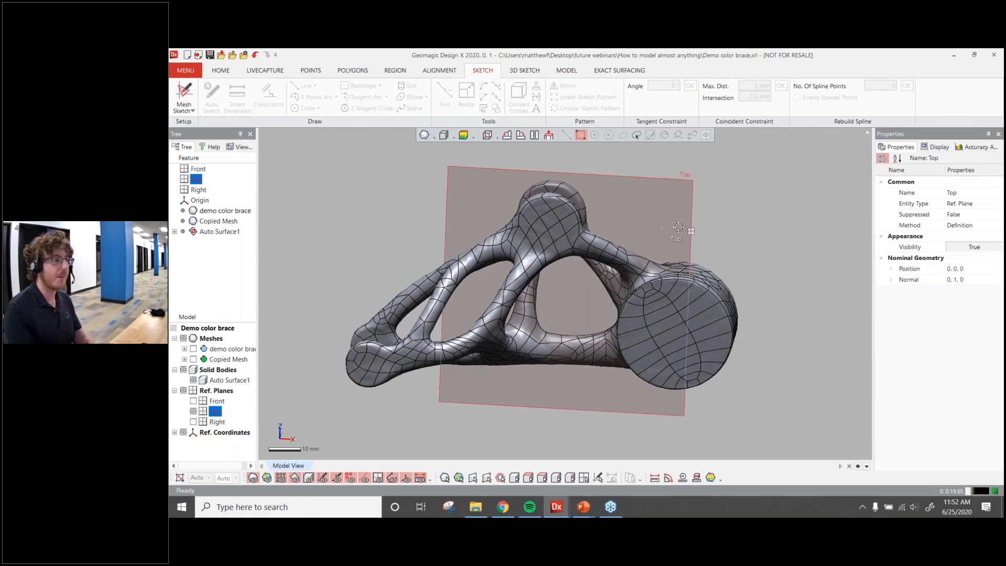
mouse_move(750, 262)
right_mouse_down()
mouse_move(565, 349)
mouse_move(697, 294)
right_mouse_up()
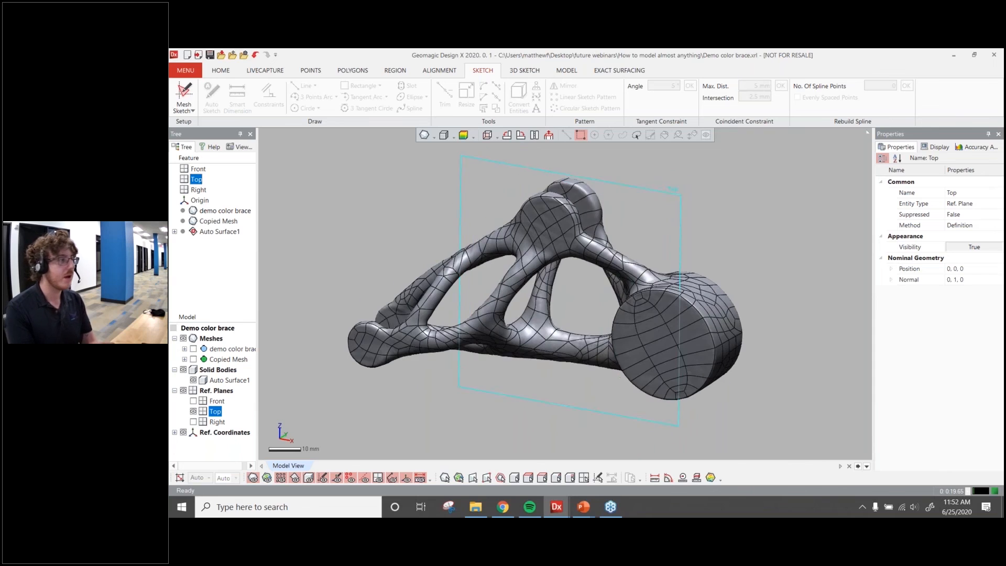
left_click(191, 91)
left_click_drag(594, 272, 598, 275)
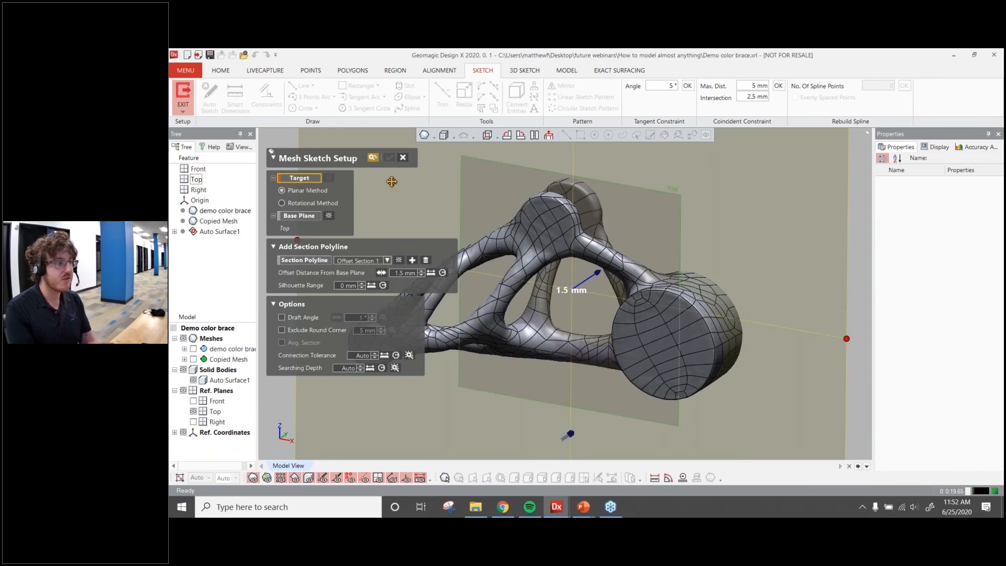
left_click(194, 360)
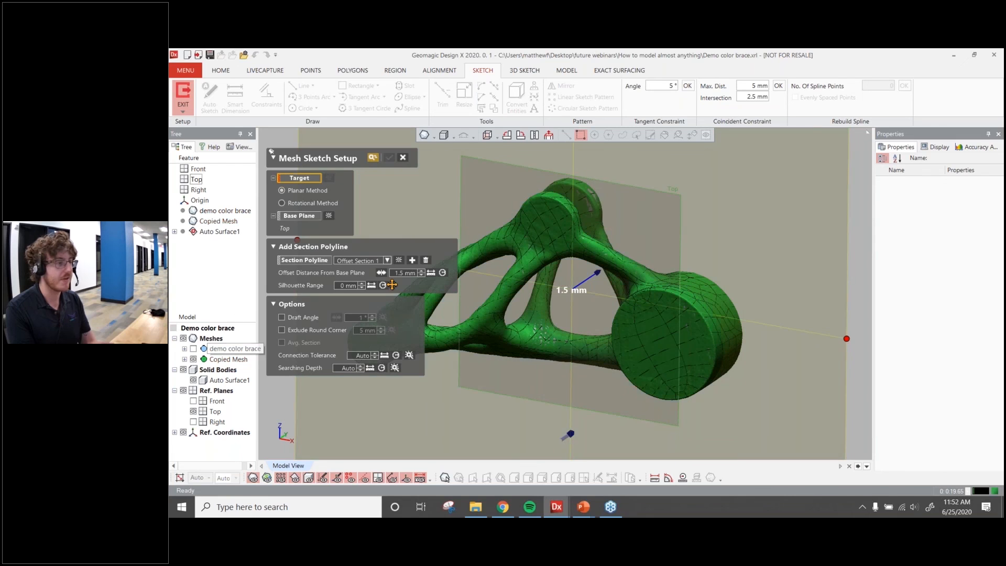
left_click(675, 302)
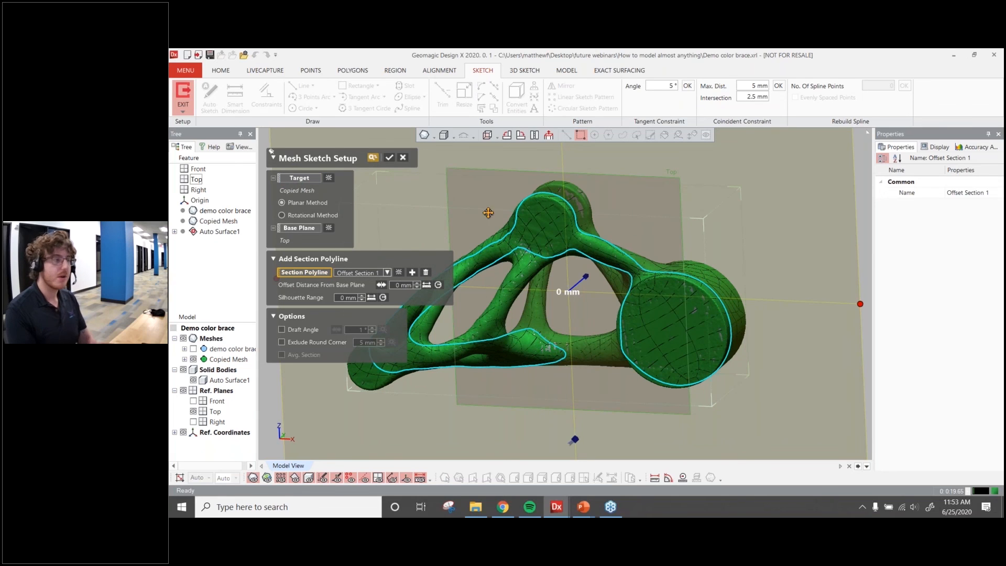
left_click(389, 158)
mouse_move(523, 246)
right_mouse_down()
mouse_move(625, 282)
mouse_move(577, 252)
right_mouse_up()
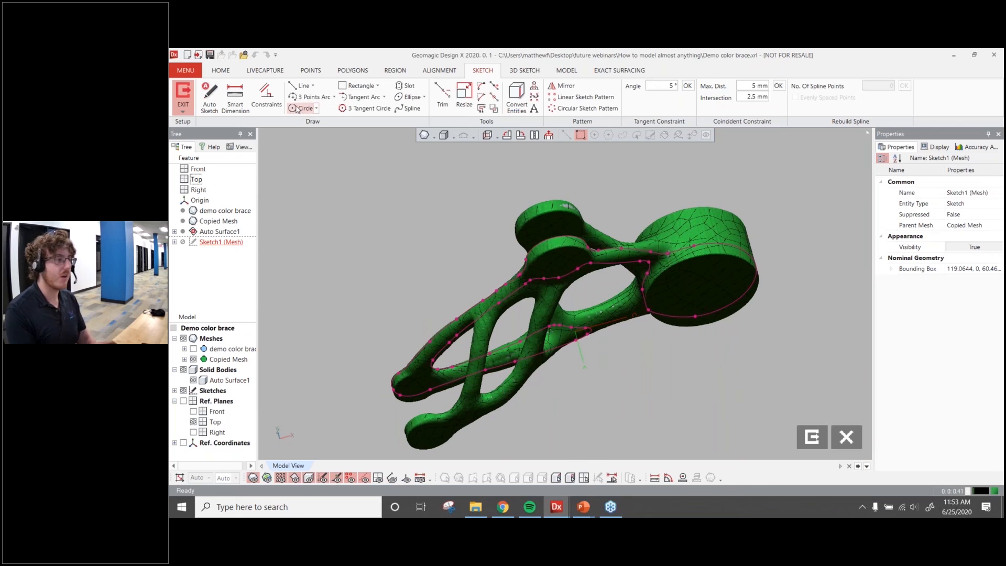
Draw a circle of about 18 mm radius fitted to the round boss at the brace's end
left_click(303, 108)
left_click(740, 349)
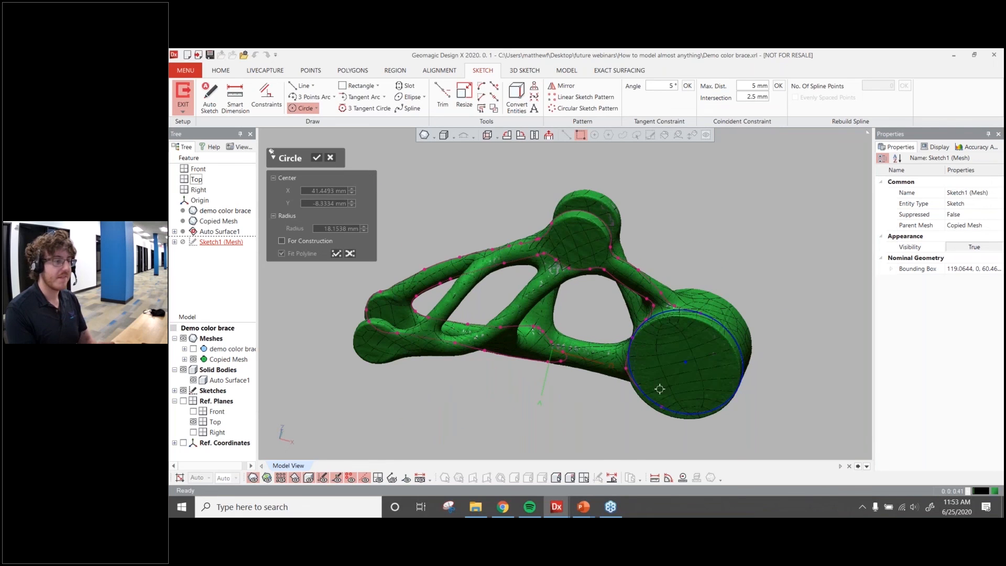
right_click_drag(658, 388, 682, 284)
left_click(316, 157)
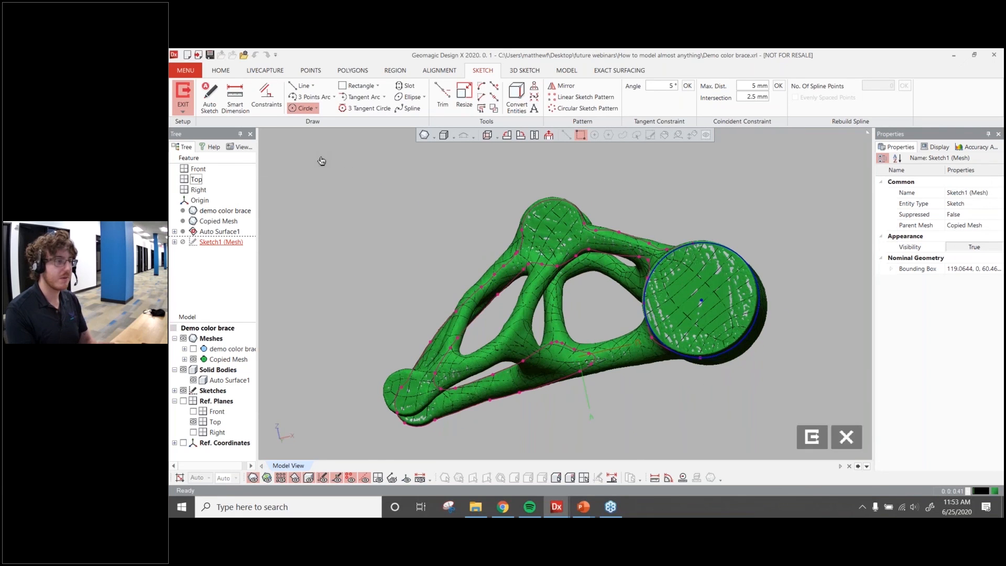
right_click(729, 250)
left_click(767, 229)
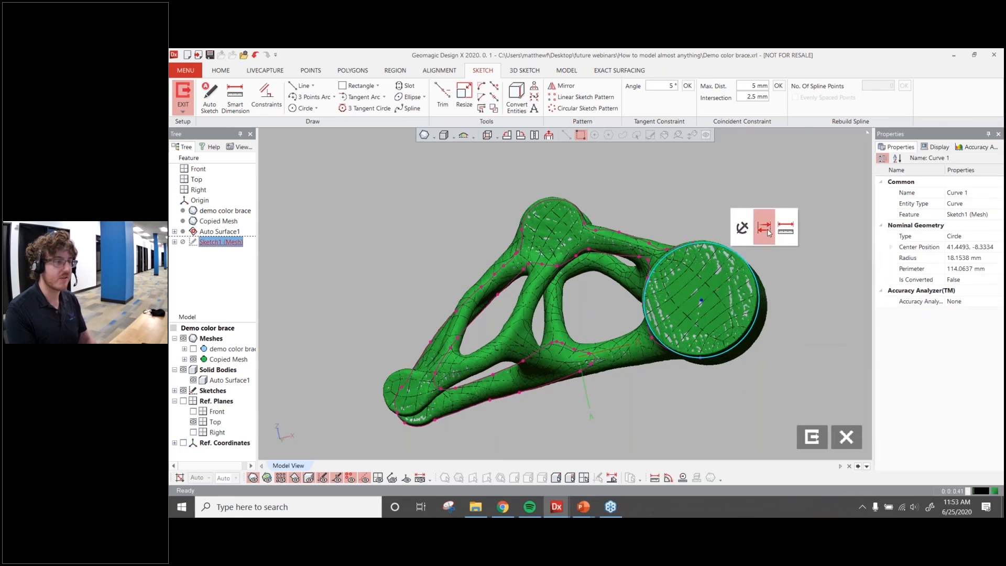
right_click_drag(658, 178, 663, 225)
Draw a small circle concentric with the boss circle
left_click(305, 108)
left_click(698, 331)
left_click(714, 347)
Set the small circle's dimension to 8 mm with Smart Dimension
left_click(234, 92)
left_click(717, 316)
left_click(794, 251)
type("8")
key("Return")
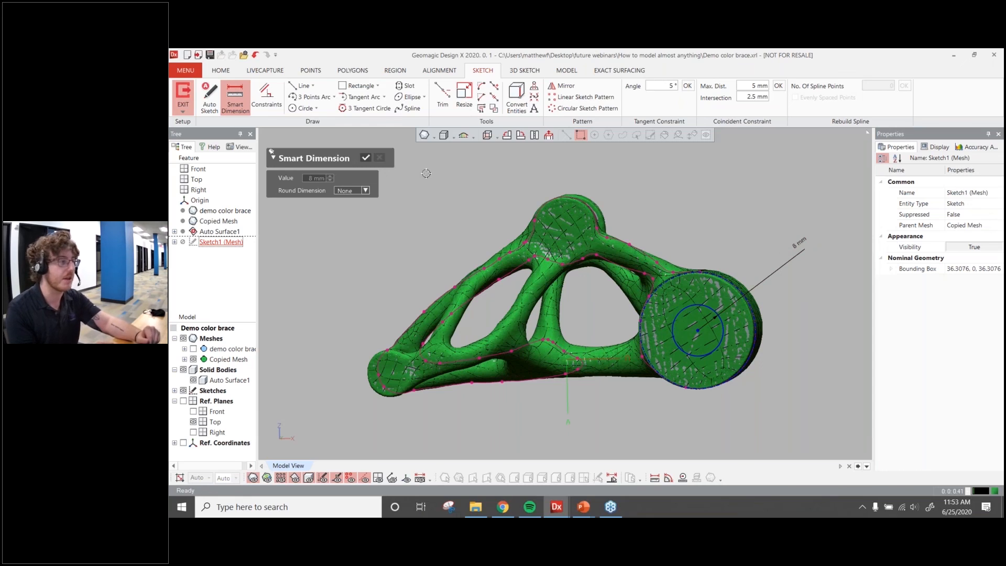
left_click(365, 159)
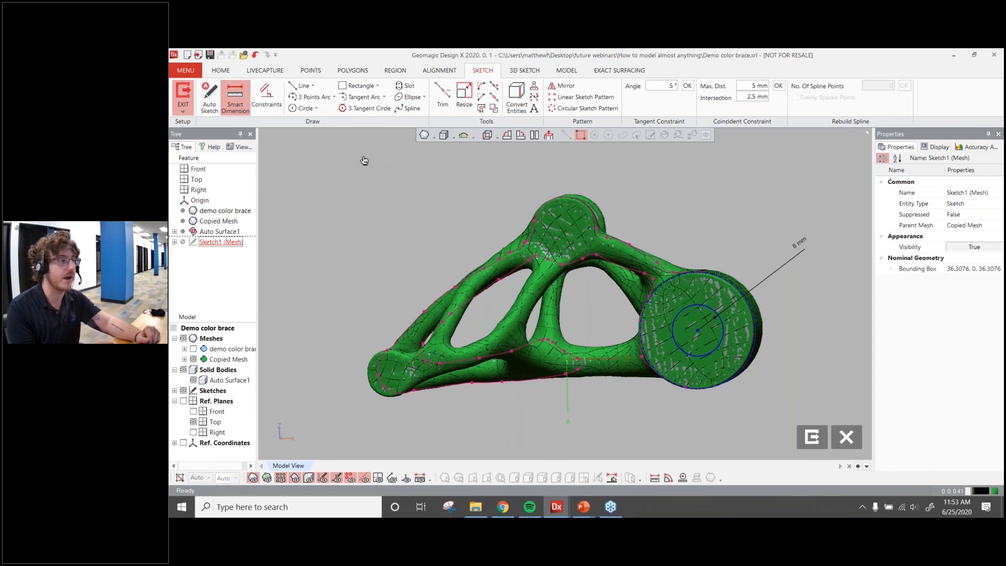
Exit the mesh sketch
left_click(183, 95)
left_click(183, 95)
right_click_drag(681, 315, 507, 331)
Extrude the sketch loop as a cut through the boss, 25 mm one way and 23.5 mm opposite
left_click(281, 323)
left_click(288, 290)
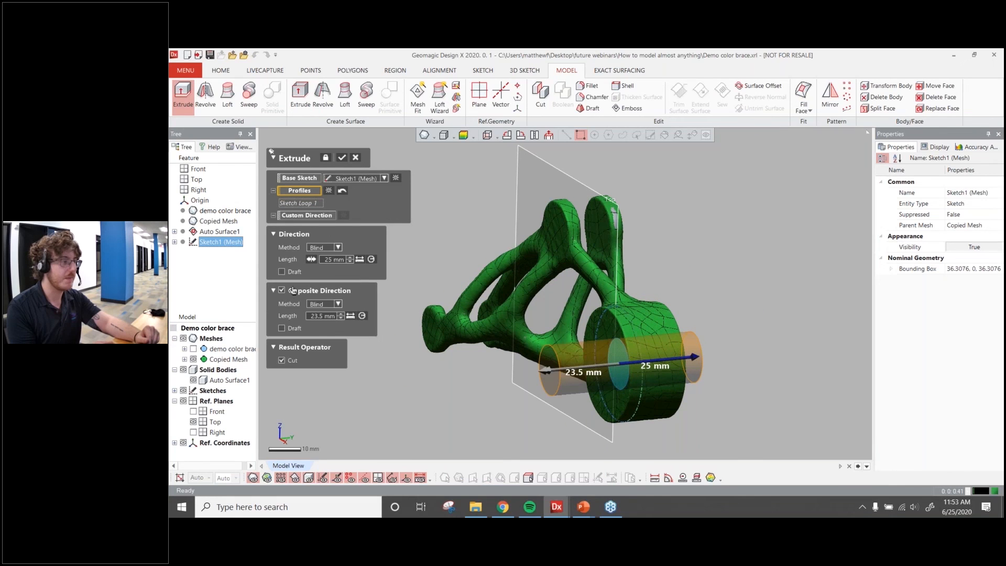
left_click(342, 158)
Hide the copied mesh and inspect the new hole through the boss of the solid
left_click(193, 359)
left_click(401, 361)
right_click_drag(402, 362, 606, 324)
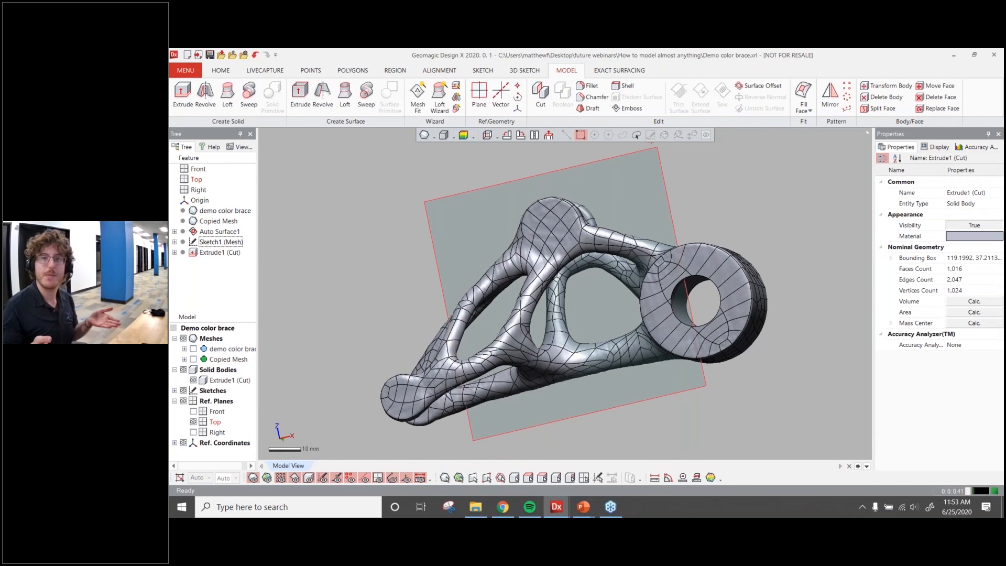